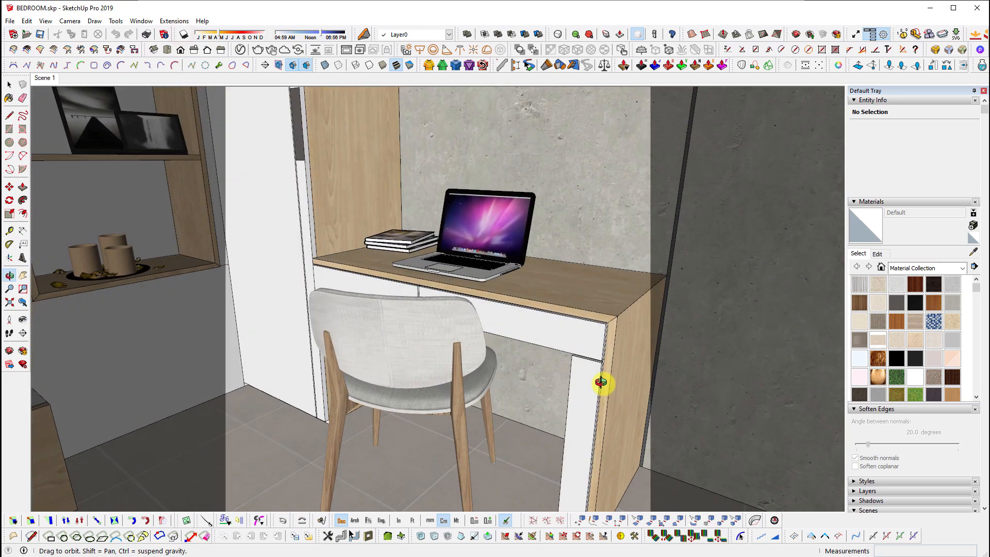
Orbit around the desk and chair, and Reset Camera Aspect Ratio to remove the grey side bands
scroll(531, 405, up, 2)
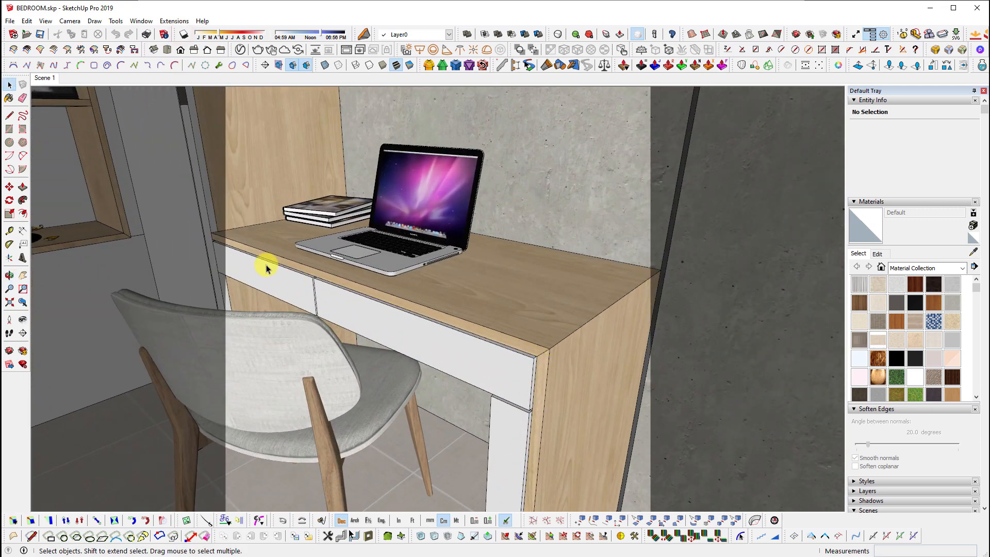
click(515, 348)
scroll(581, 369, up, 3)
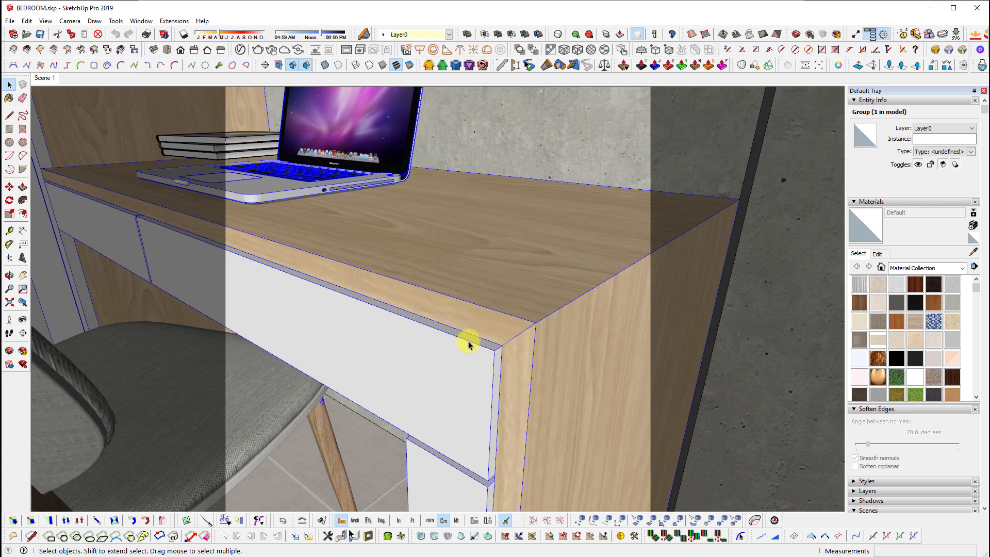
middle_drag(468, 344, 546, 350)
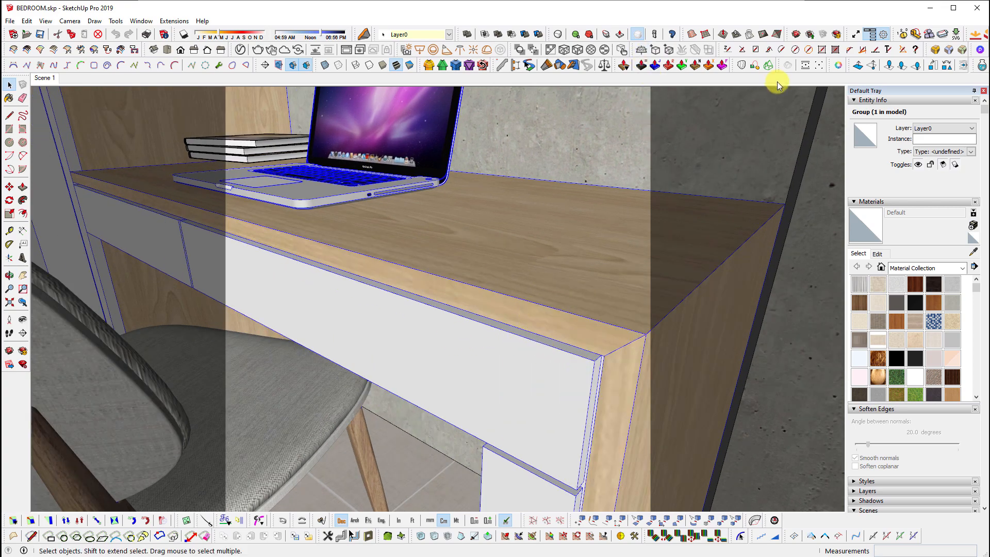
click(812, 66)
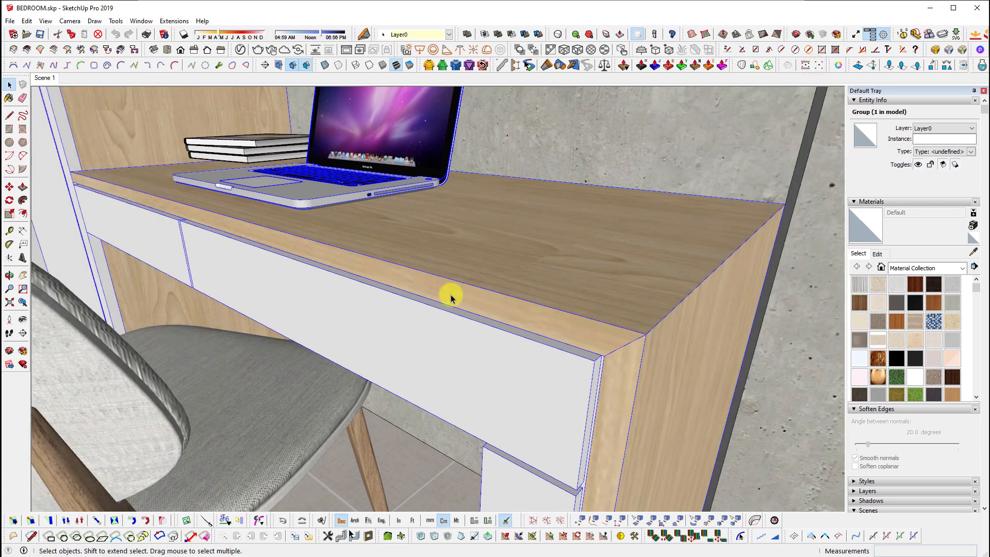
middle_drag(626, 381, 279, 303)
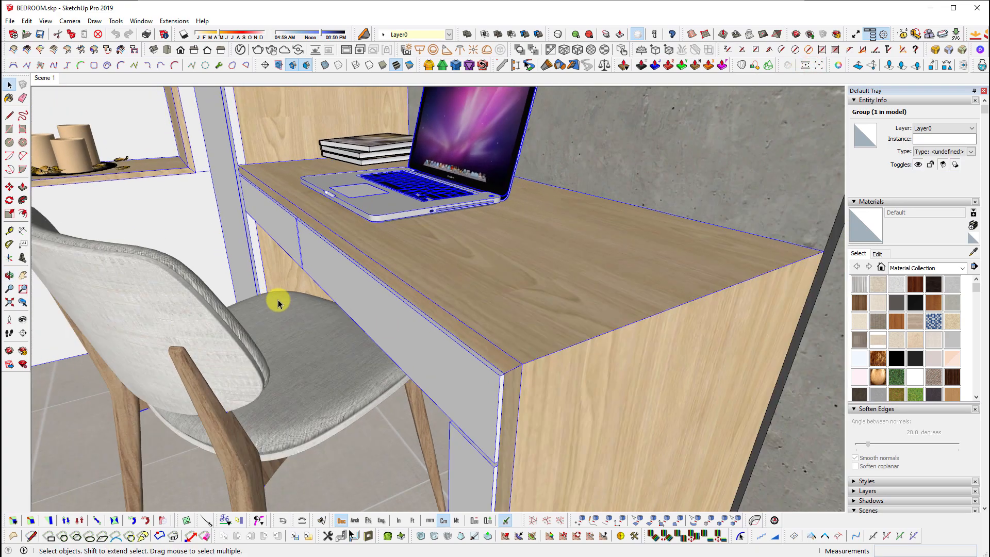
scroll(278, 303, down, 4)
middle_drag(387, 347, 615, 386)
middle_drag(357, 372, 249, 356)
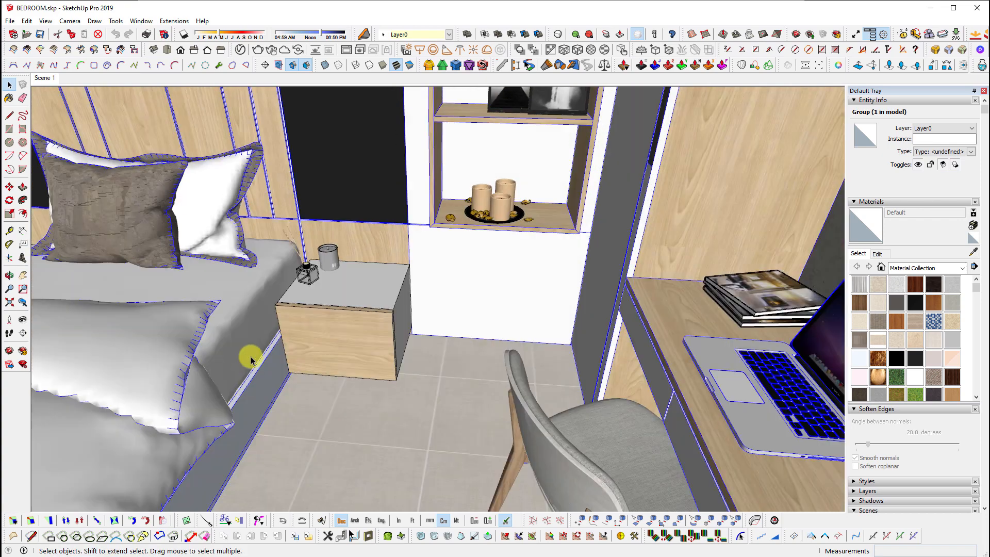
scroll(382, 320, up, 6)
Edit the nightstand group with the rest of the model hidden, in parallel projection
click(371, 344)
double_click(370, 344)
middle_drag(370, 344, 270, 420)
shift+middle_drag(271, 420, 297, 313)
key(i)
scroll(415, 343, down, 3)
shift+middle_drag(587, 382, 600, 346)
key(alt+p)
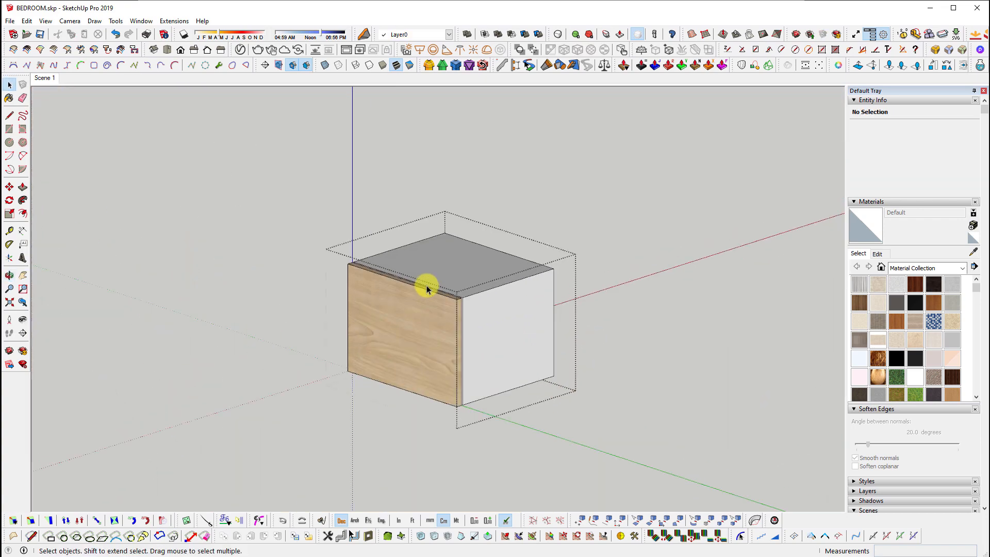
Inspect the nightstand's front panel and carcass groups, then move to empty ground beside the panel
scroll(384, 340, up, 5)
double_click(446, 386)
middle_drag(446, 388, 541, 414)
key(Escape)
double_click(560, 333)
middle_drag(426, 296, 456, 289)
key(Escape)
scroll(520, 276, up, 3)
middle_drag(519, 277, 570, 291)
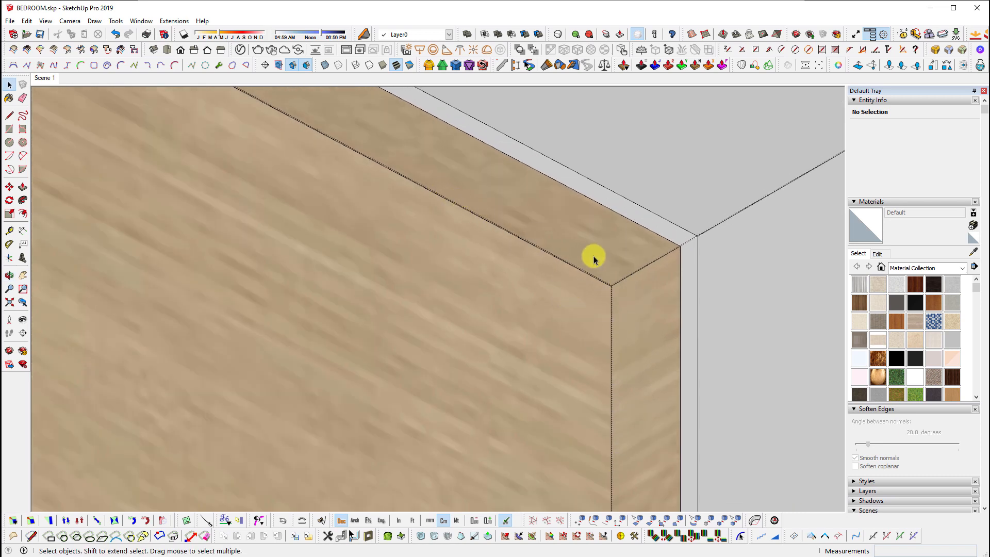
scroll(594, 268, down, 11)
shift+middle_drag(523, 325, 596, 267)
scroll(330, 385, up, 1)
Draw a rectangle on the ground beside the panel and push/pull it into a box
key(r)
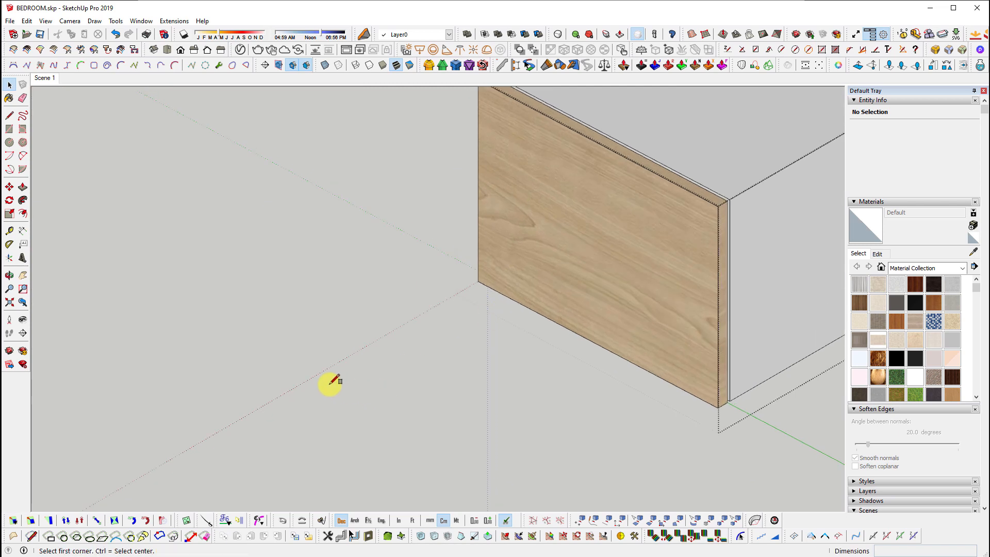
click(330, 382)
click(454, 365)
key(space)
scroll(419, 371, up, 3)
key(p)
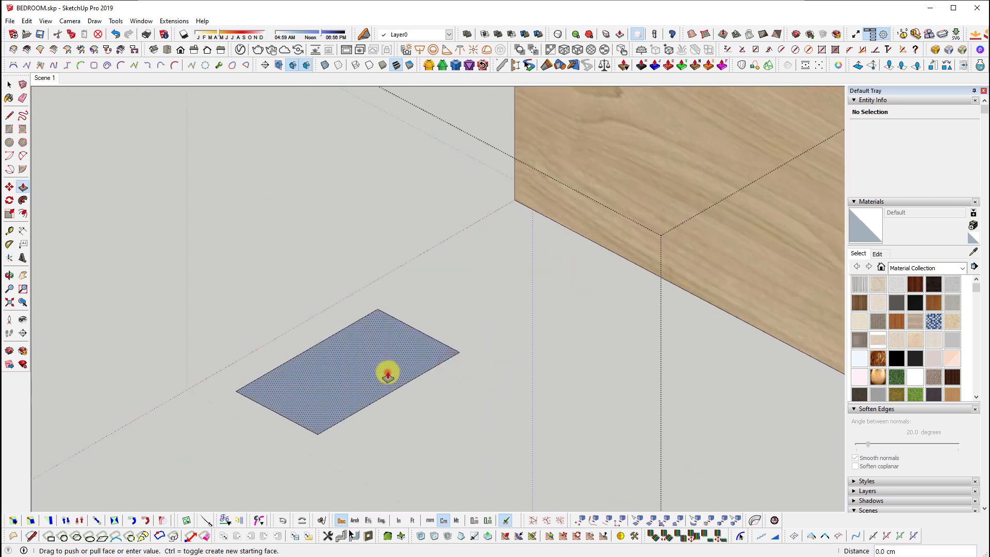
click(388, 373)
click(398, 288)
Triple-click to select the entire practice box, delete it, and clear the selection
key(space)
scroll(454, 273, up, 4)
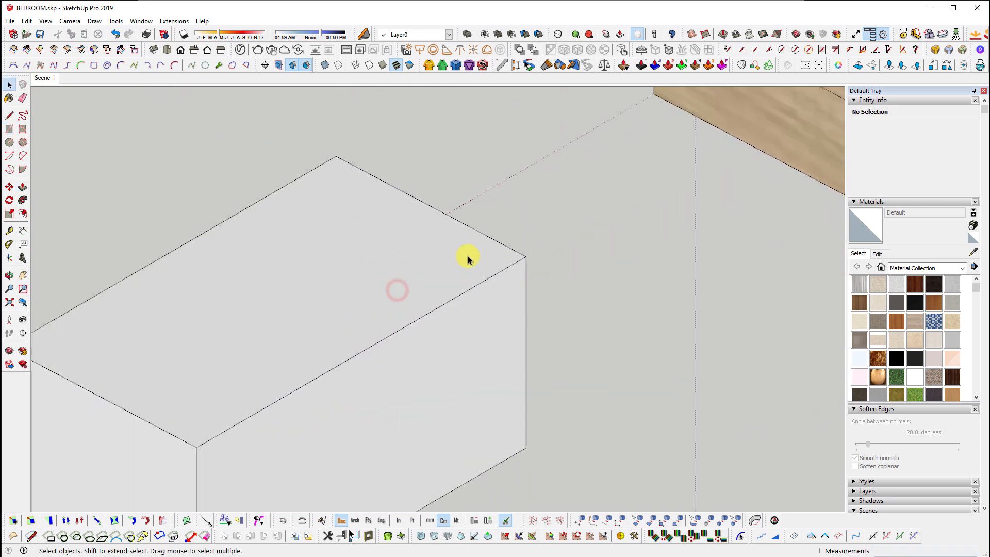
click(492, 243)
drag(535, 254, 522, 262)
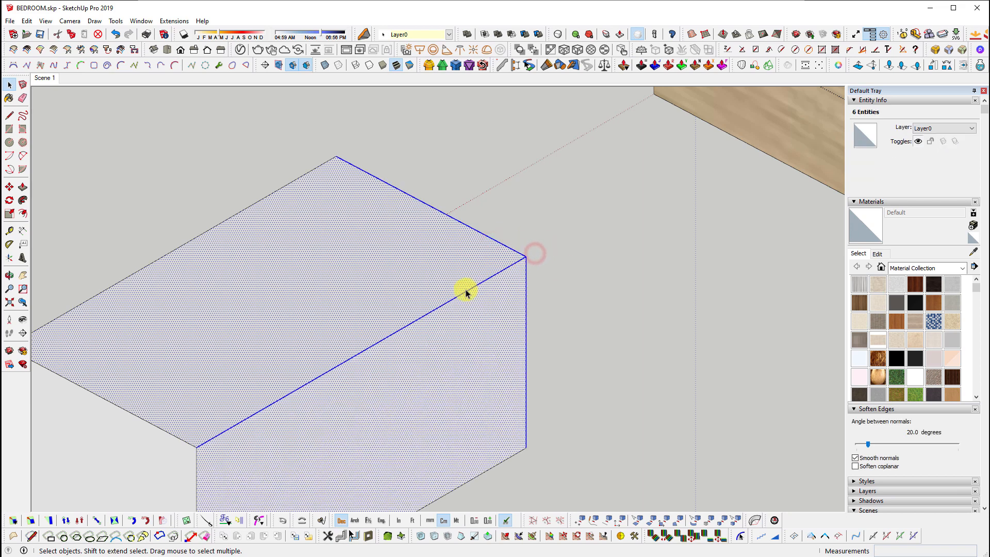
scroll(518, 263, down, 3)
triple_click(517, 262)
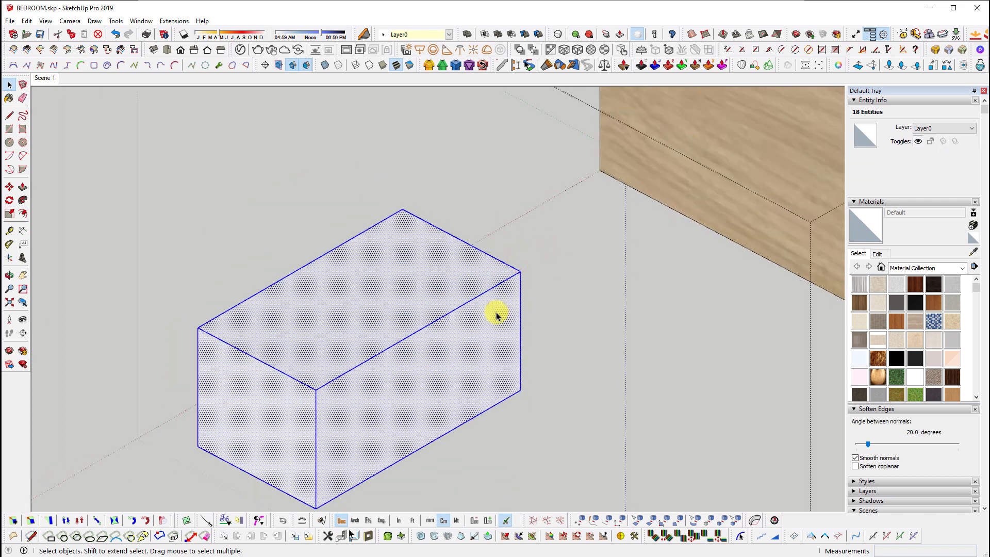
scroll(536, 269, up, 3)
scroll(534, 283, down, 1)
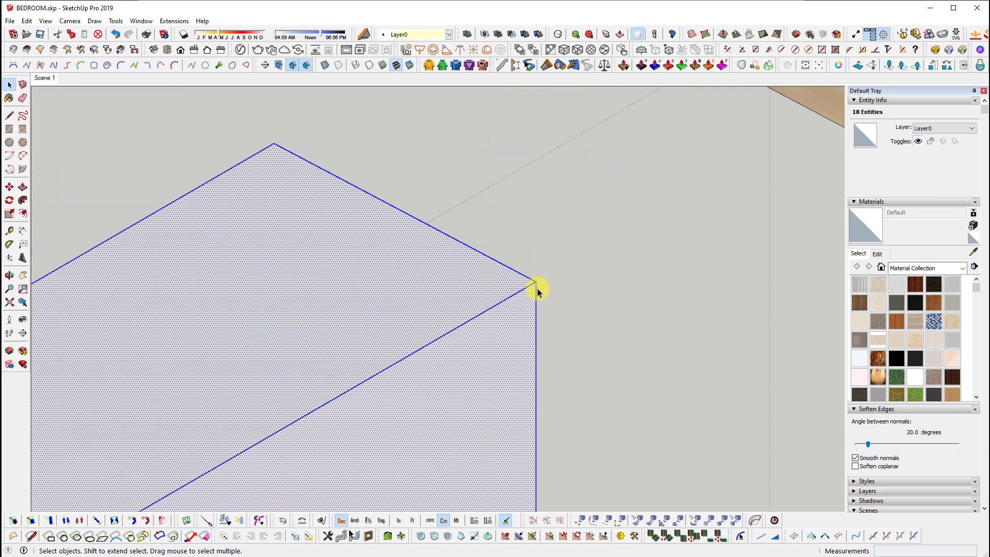
key(Delete)
click(536, 286)
scroll(391, 369, down, 6)
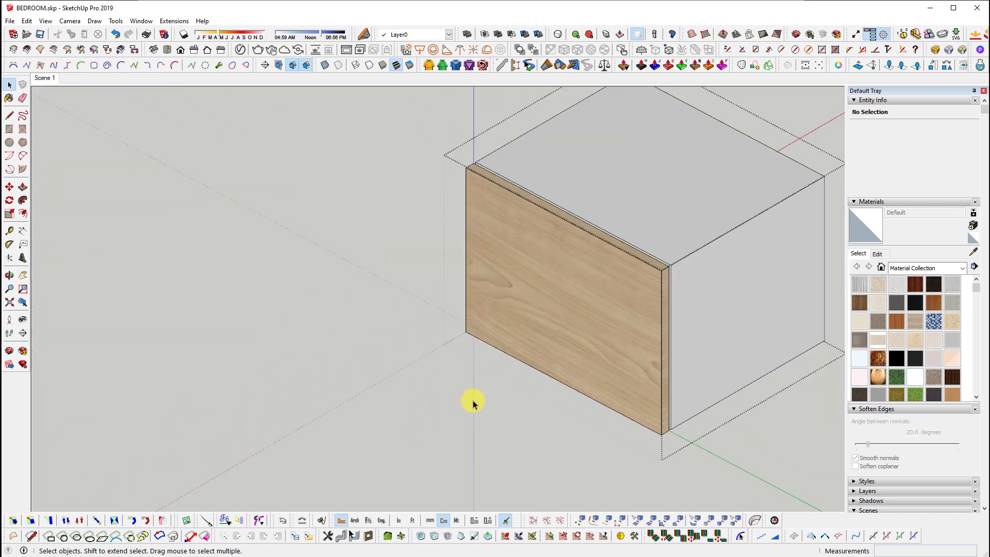
scroll(609, 297, up, 5)
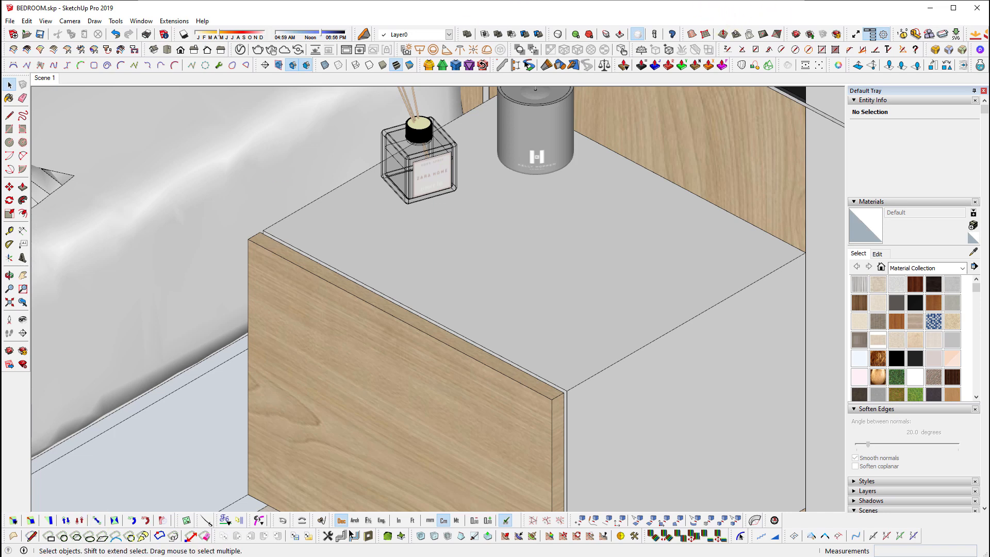
key(alt+Tab)
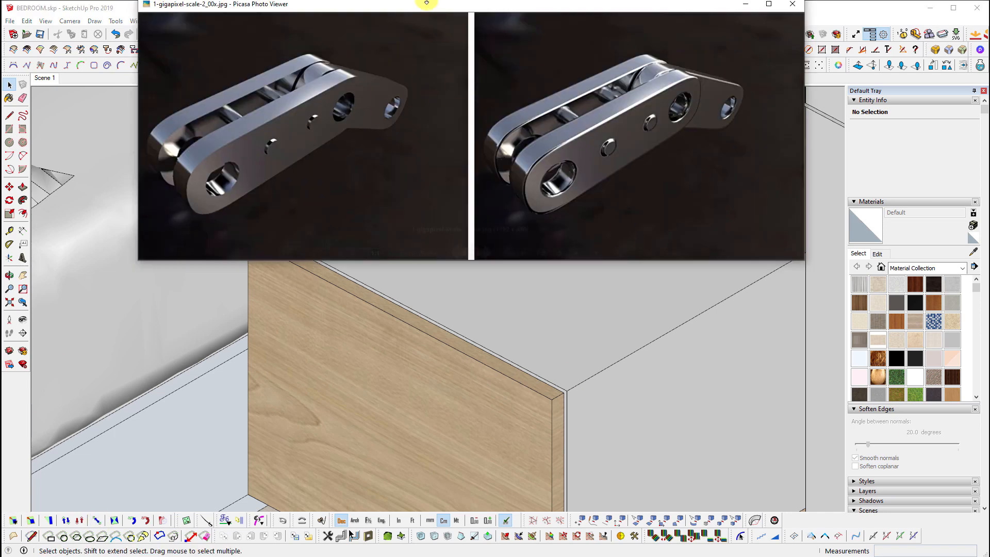
drag(450, 32, 344, 83)
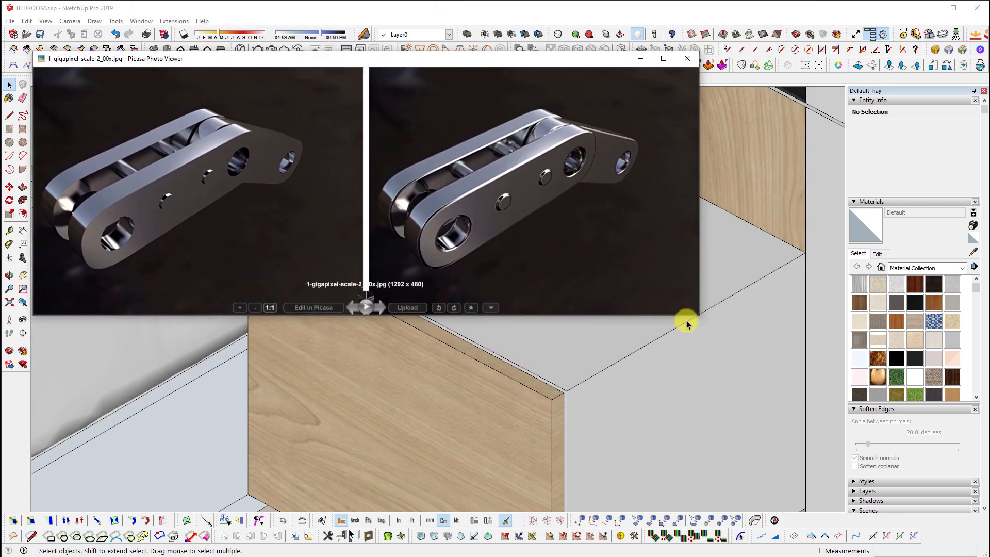
drag(700, 318, 937, 505)
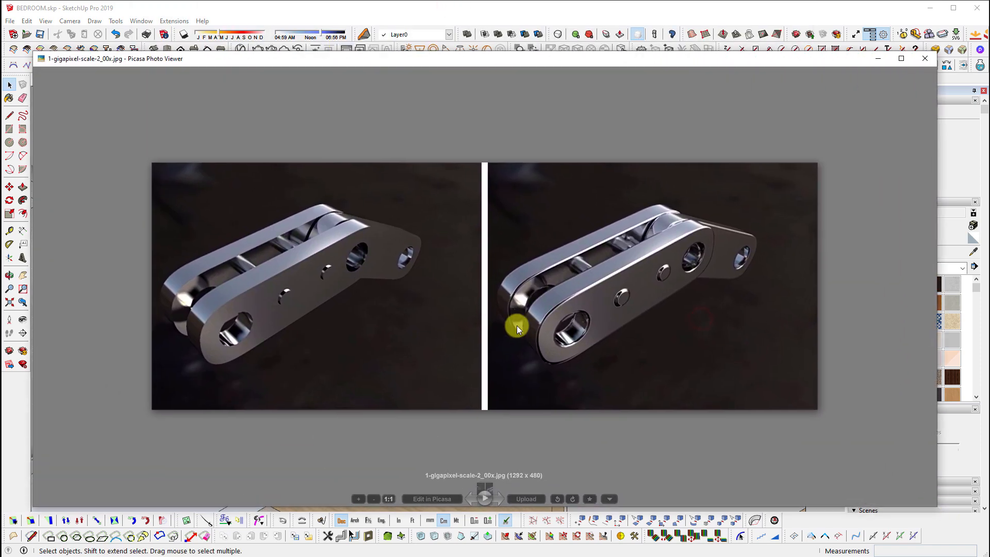
scroll(516, 326, up, 2)
scroll(515, 326, up, 1)
drag(413, 226, 451, 256)
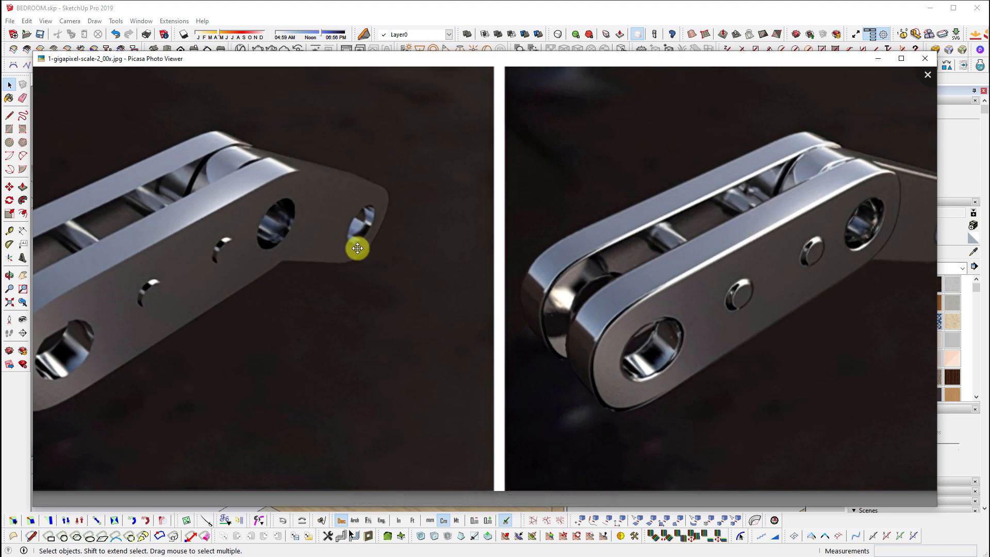
drag(518, 252, 568, 262)
drag(168, 283, 442, 314)
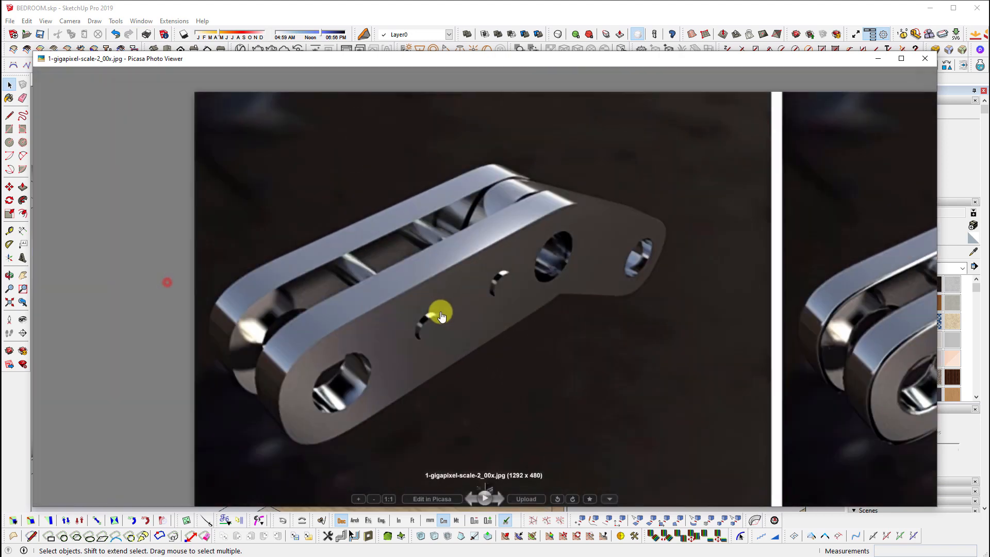
scroll(654, 199, up, 1)
scroll(670, 248, up, 1)
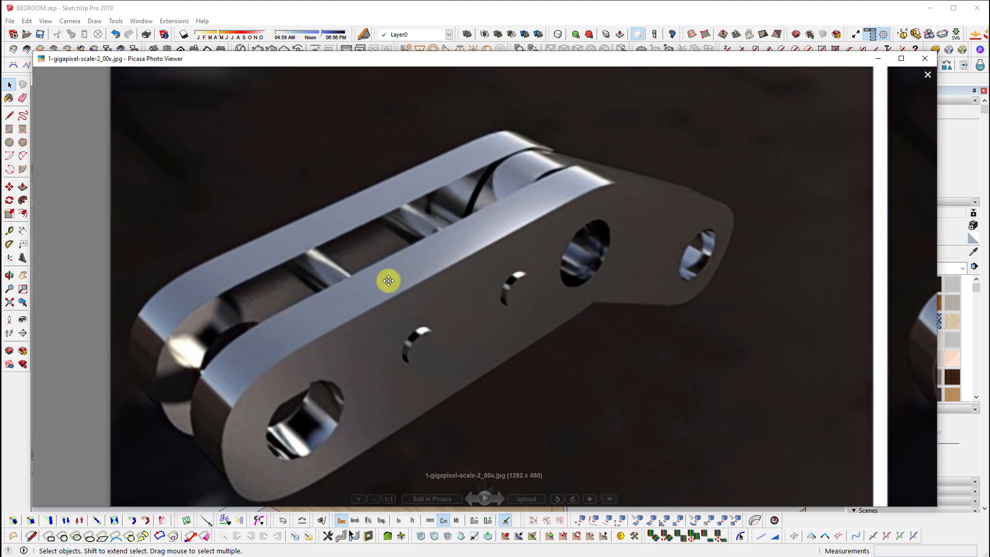
drag(731, 295, 603, 293)
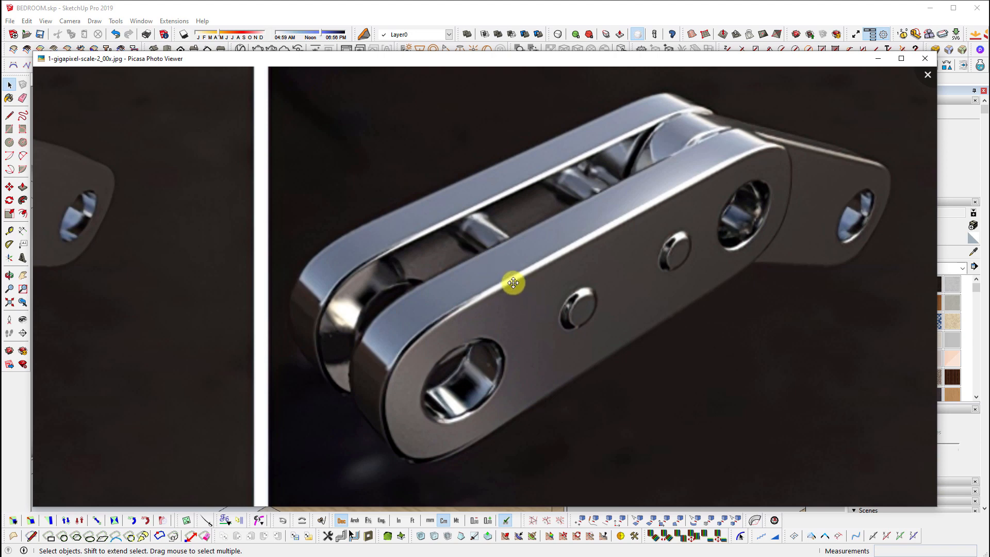
scroll(494, 303, down, 5)
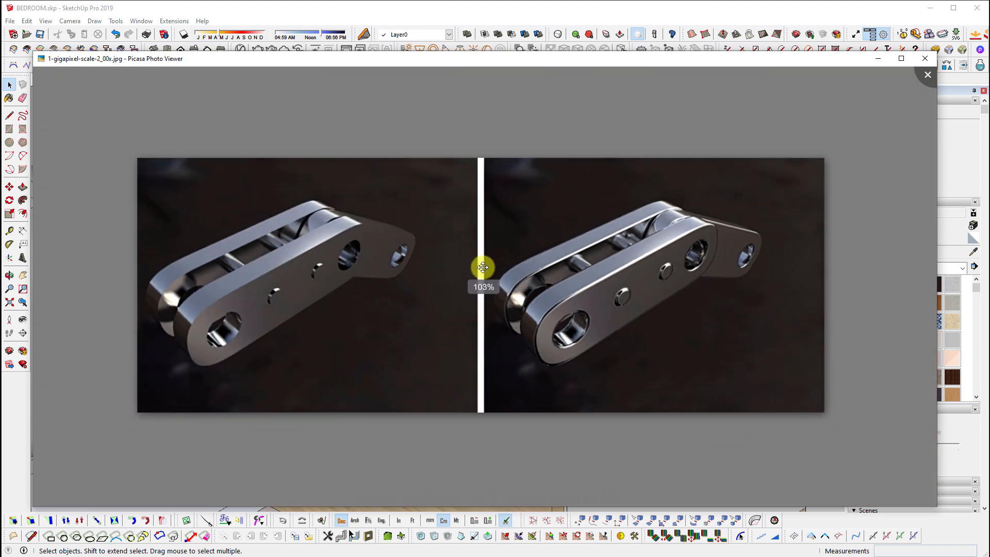
scroll(480, 270, up, 2)
drag(598, 261, 592, 252)
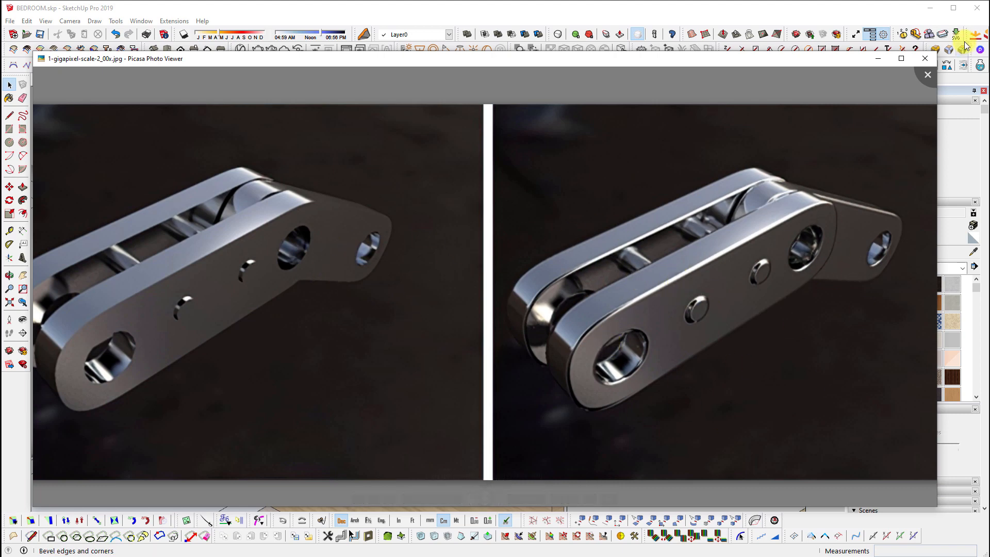
click(928, 78)
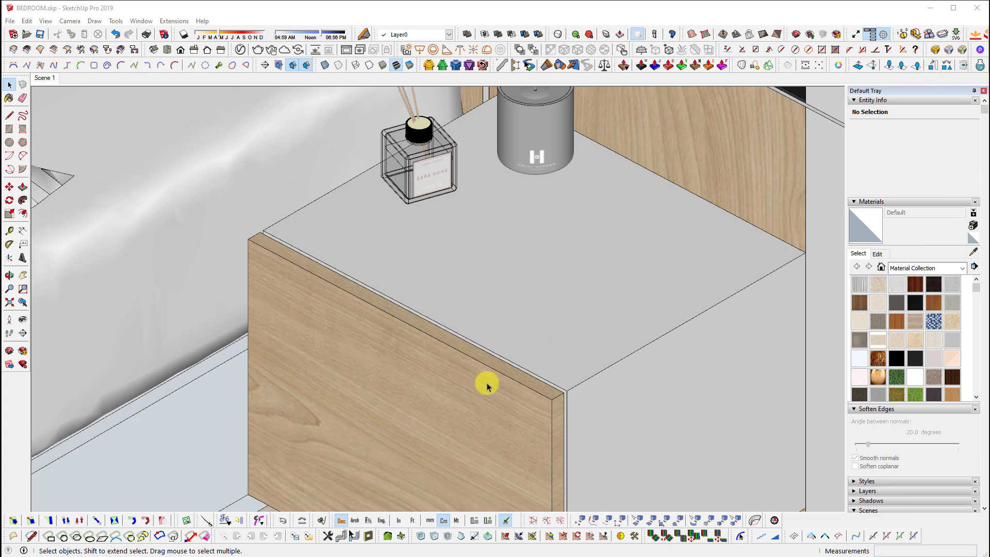
Orbit to the nightstand and open its wooden drawer-front group for editing
scroll(485, 384, down, 3)
middle_drag(556, 354, 455, 407)
scroll(480, 391, up, 3)
middle_drag(565, 364, 563, 326)
scroll(563, 326, down, 2)
scroll(490, 324, down, 3)
click(490, 320)
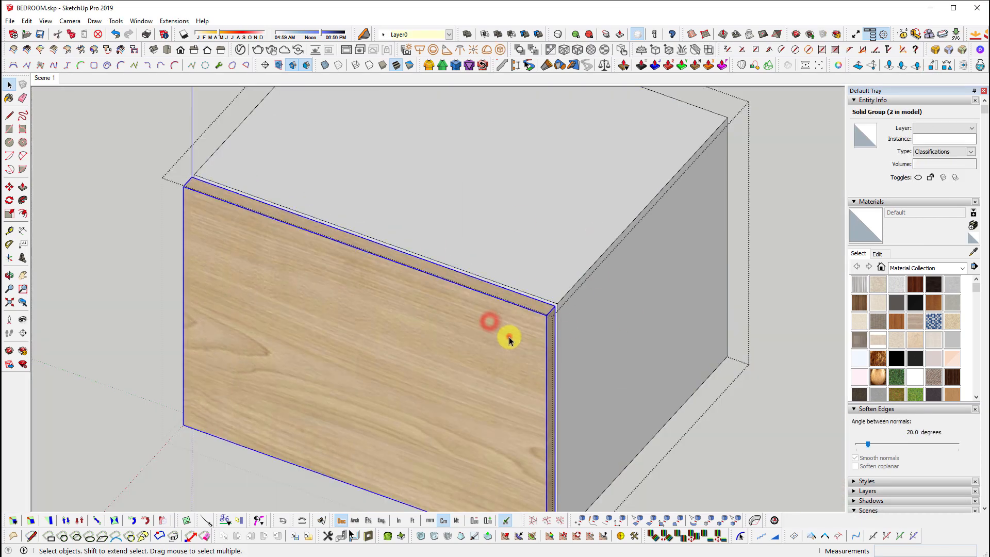
double_click(508, 336)
scroll(520, 340, up, 4)
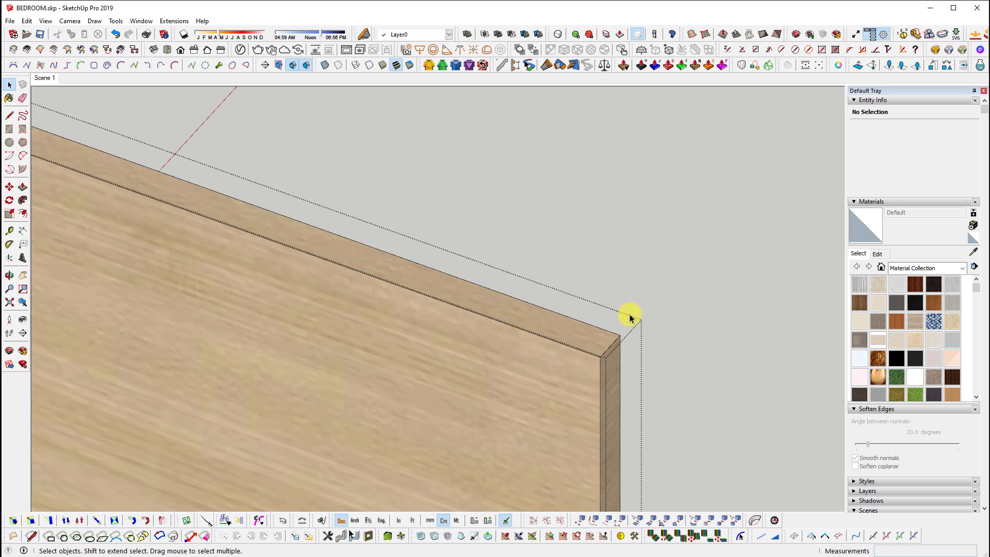
scroll(630, 318, down, 5)
Window-select all 18 entities of the drawer-front panel
middle_drag(639, 249, 660, 264)
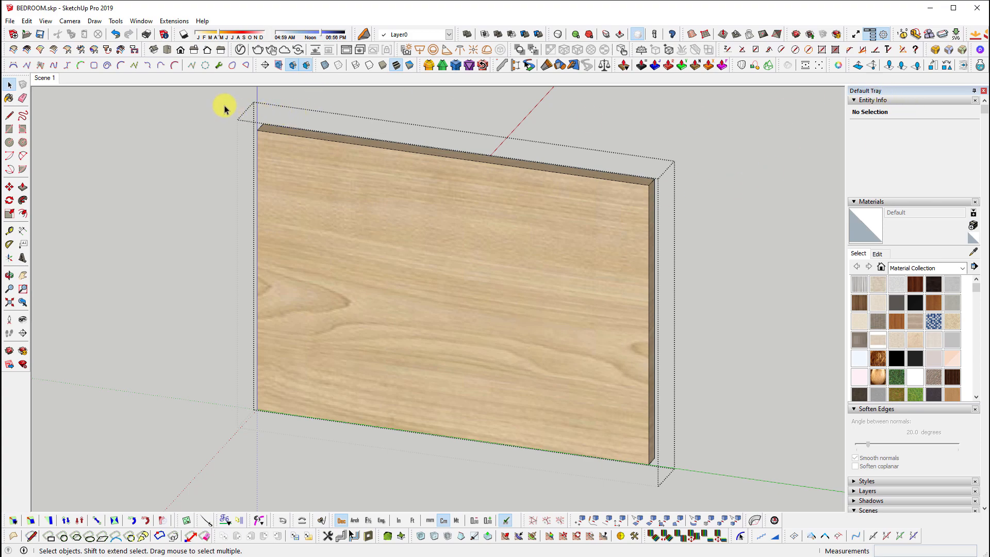
drag(225, 101, 717, 539)
middle_drag(714, 268, 665, 303)
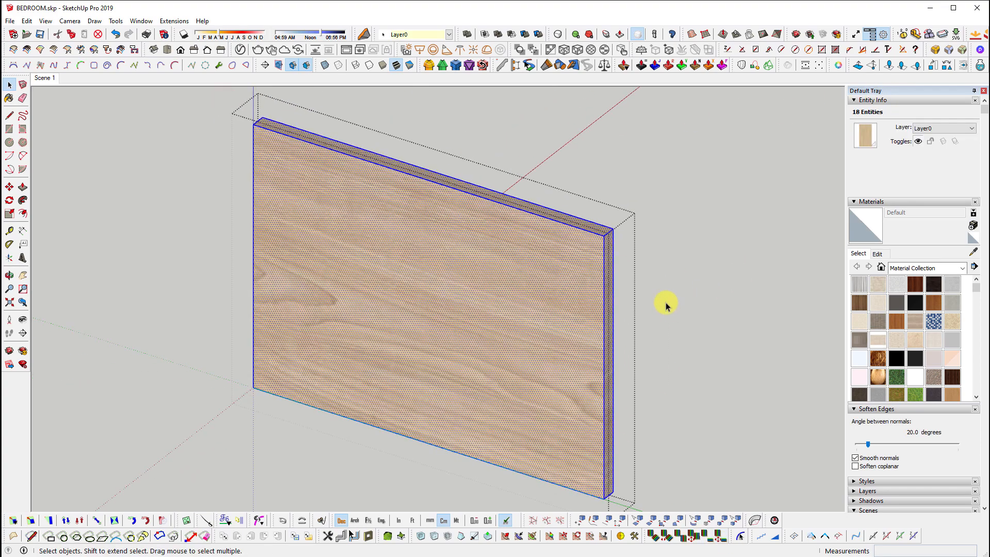
scroll(464, 315, up, 1)
scroll(391, 332, up, 2)
scroll(392, 332, down, 3)
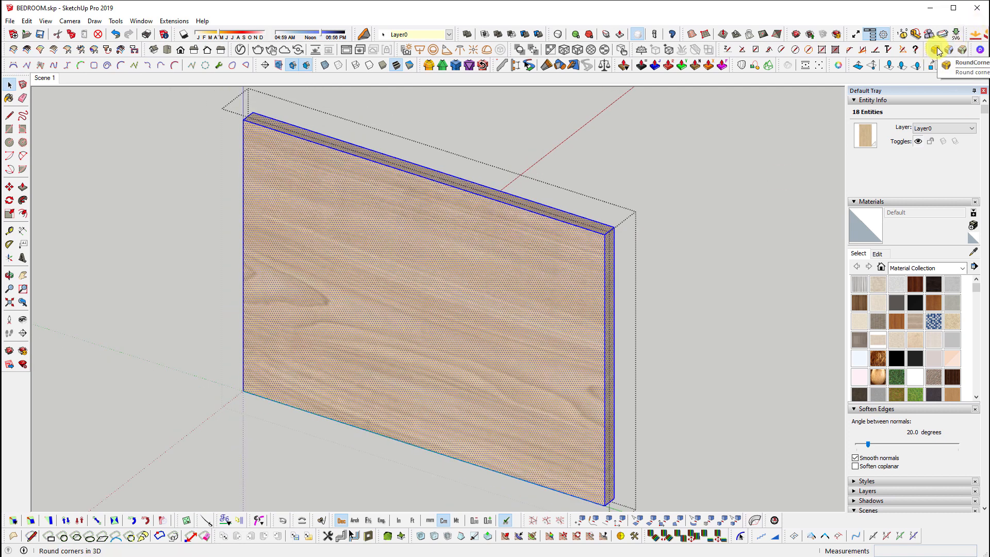
Dismiss the FredoCorner expiry message, launch RoundCorner, and set its offset to 0.3 cm
click(431, 66)
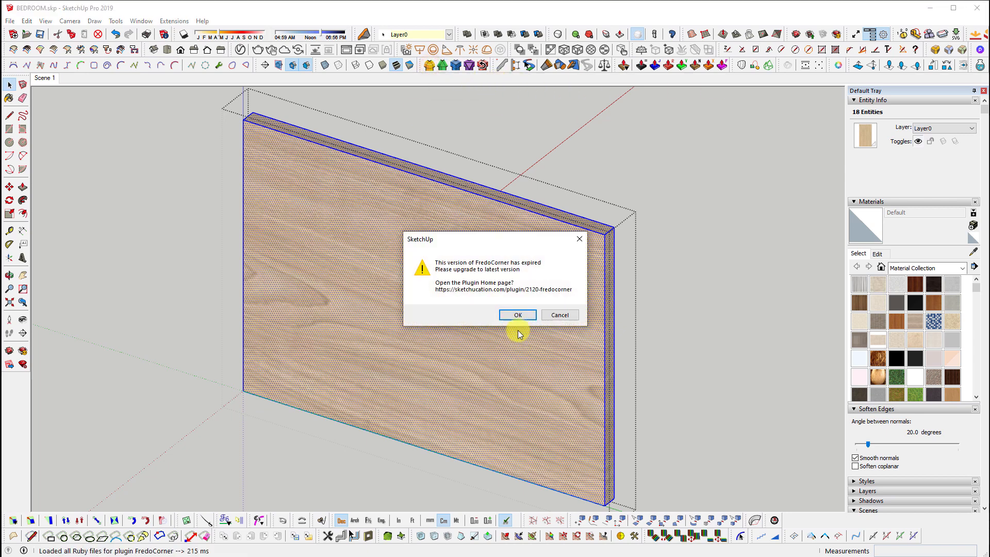
click(554, 319)
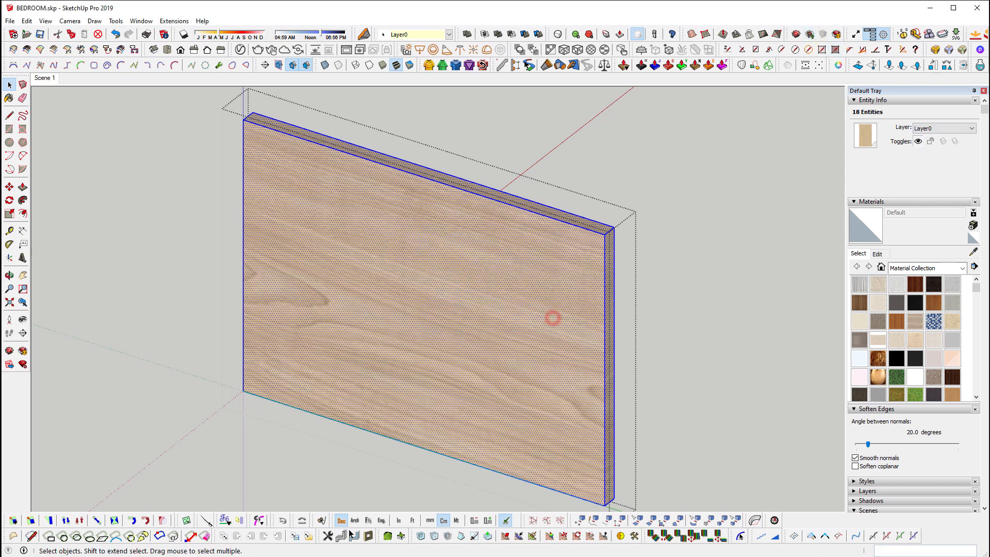
click(934, 51)
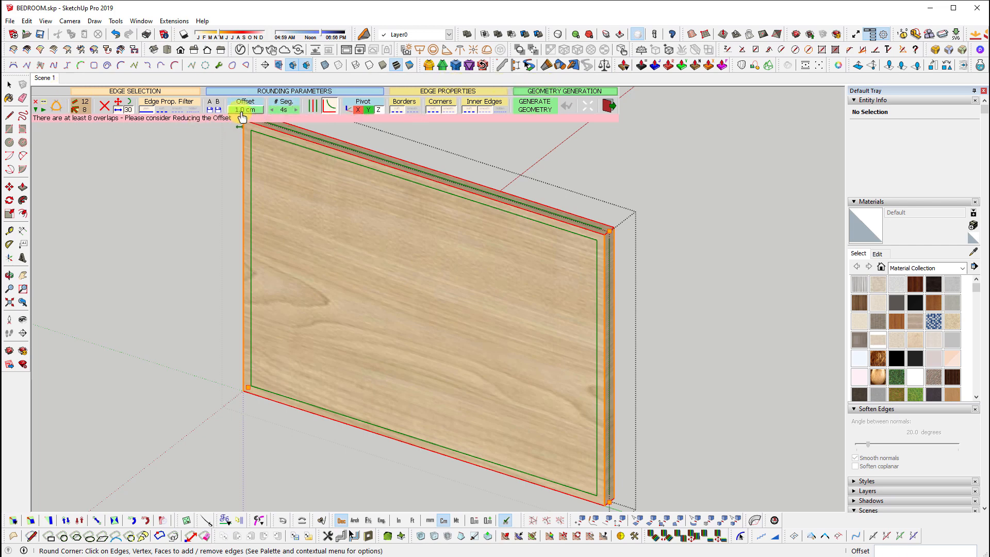
scroll(240, 118, up, 3)
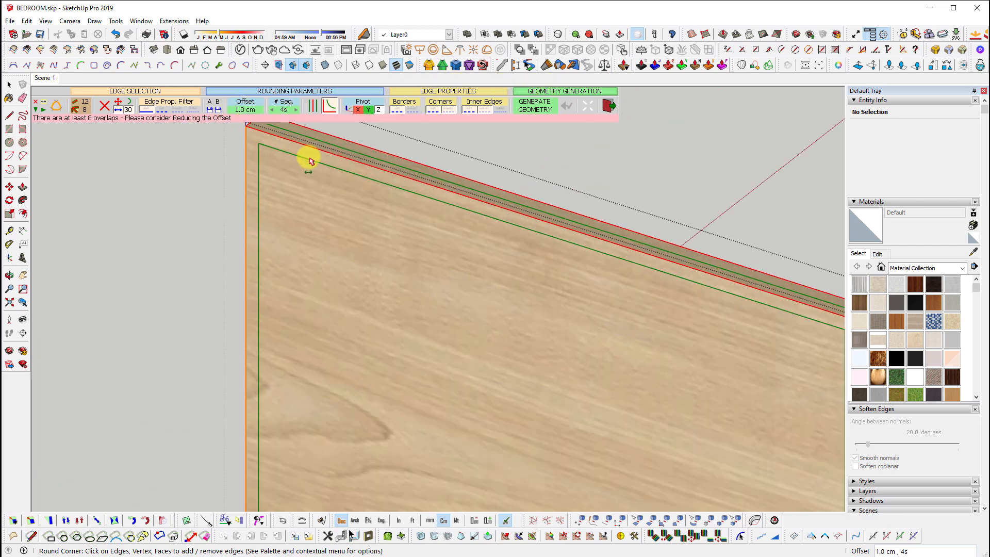
click(250, 113)
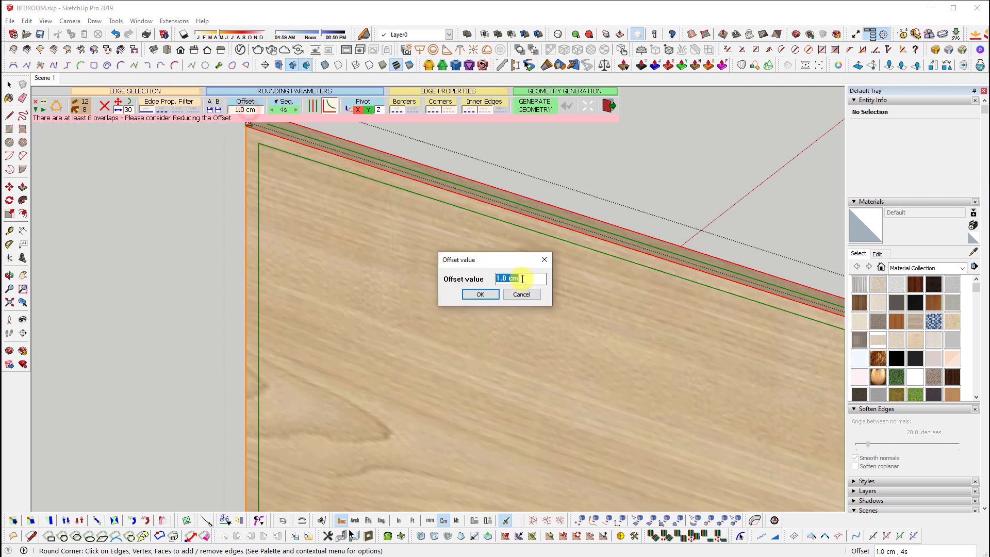
text(.3)
key(Return)
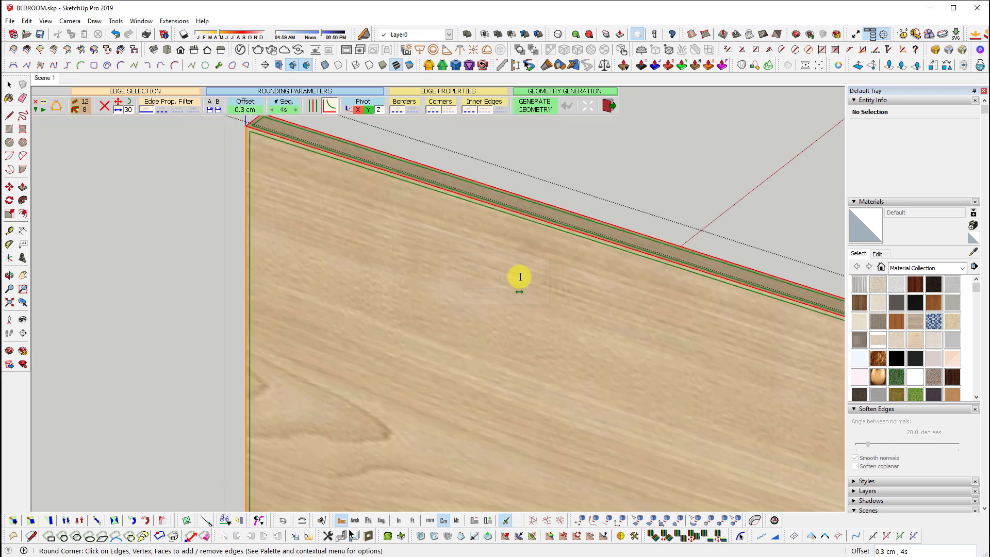
Set RoundCorner to 3 segments and execute the rounding on the panel edges
scroll(330, 152, up, 3)
shift+middle_drag(322, 159, 520, 282)
scroll(429, 239, up, 2)
scroll(431, 242, up, 1)
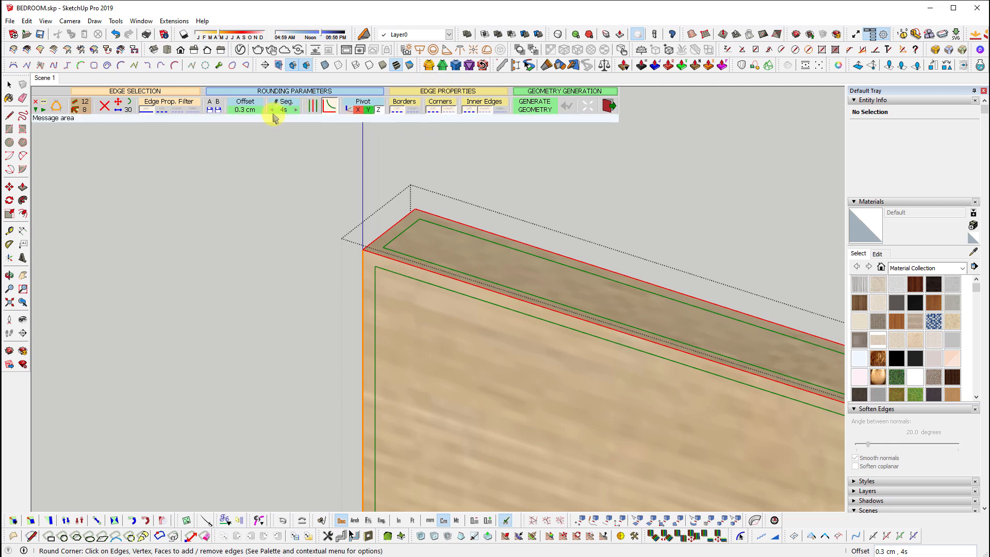
scroll(361, 250, up, 4)
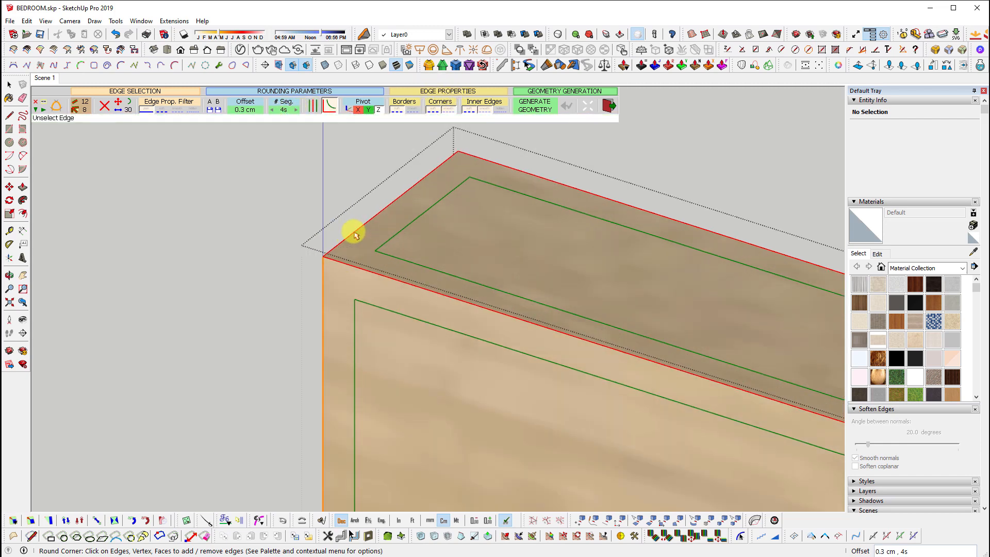
click(274, 111)
click(273, 111)
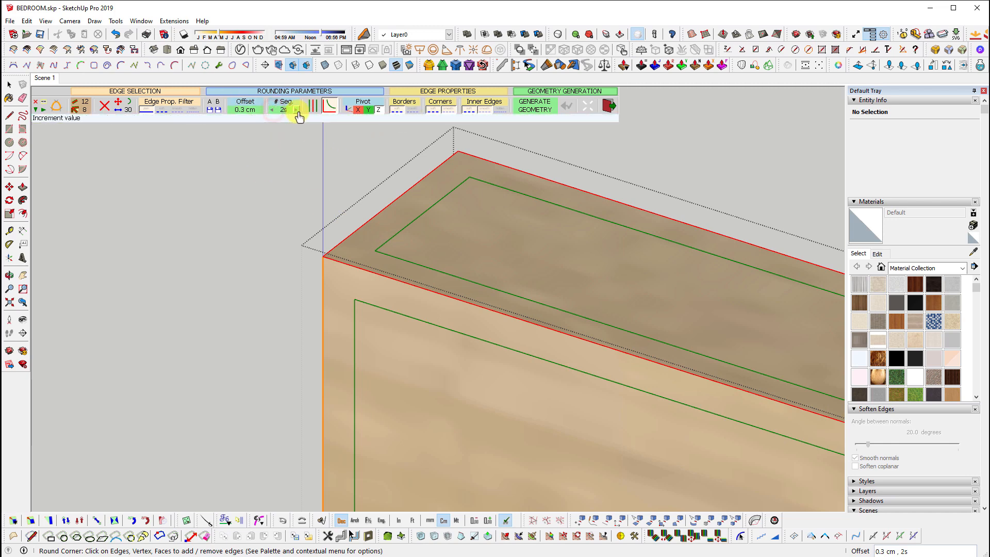
click(289, 111)
text(3)
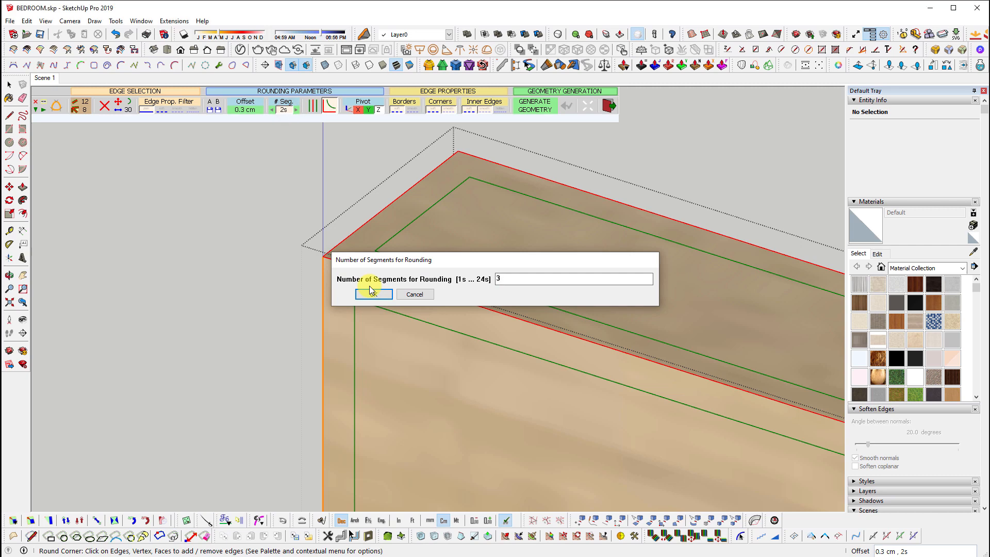
click(372, 292)
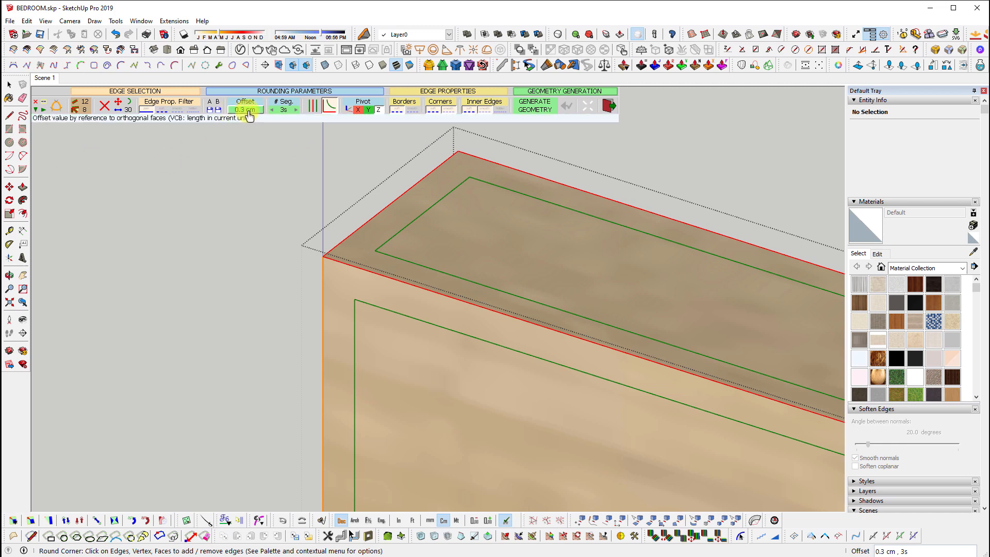
click(587, 111)
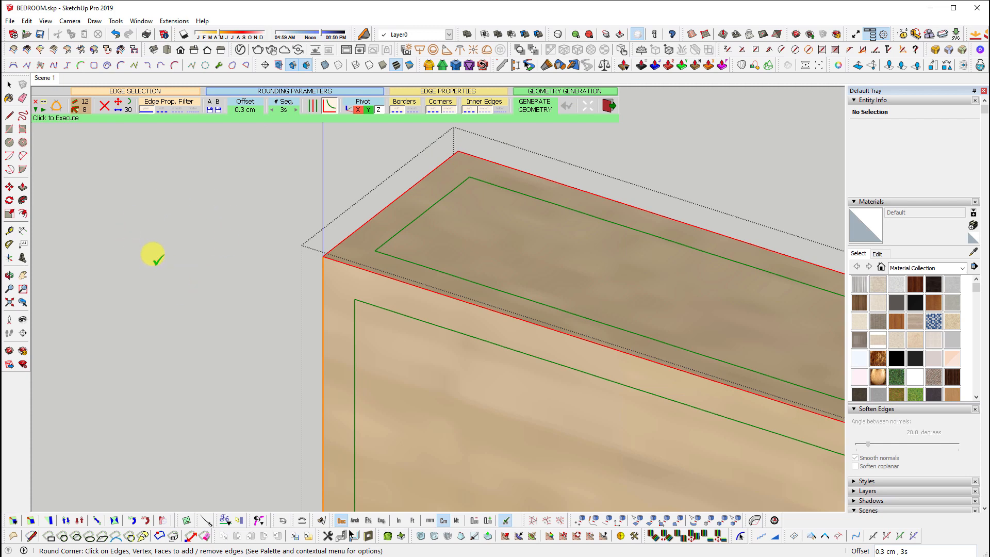
click(188, 295)
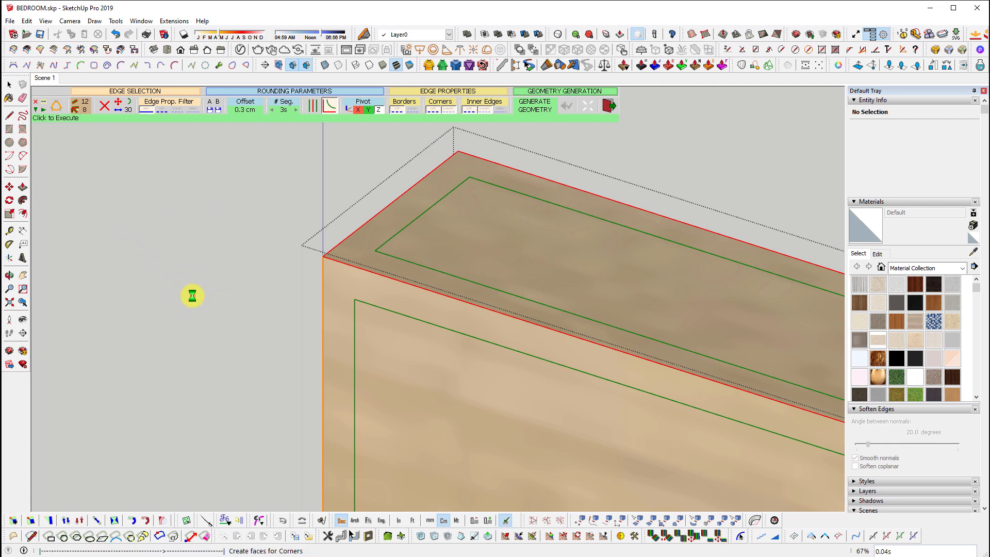
Exit RoundCorner, zoom to the rounded corner, and turn on View > Hidden Geometry
middle_drag(420, 305, 289, 259)
key(space)
scroll(288, 260, down, 5)
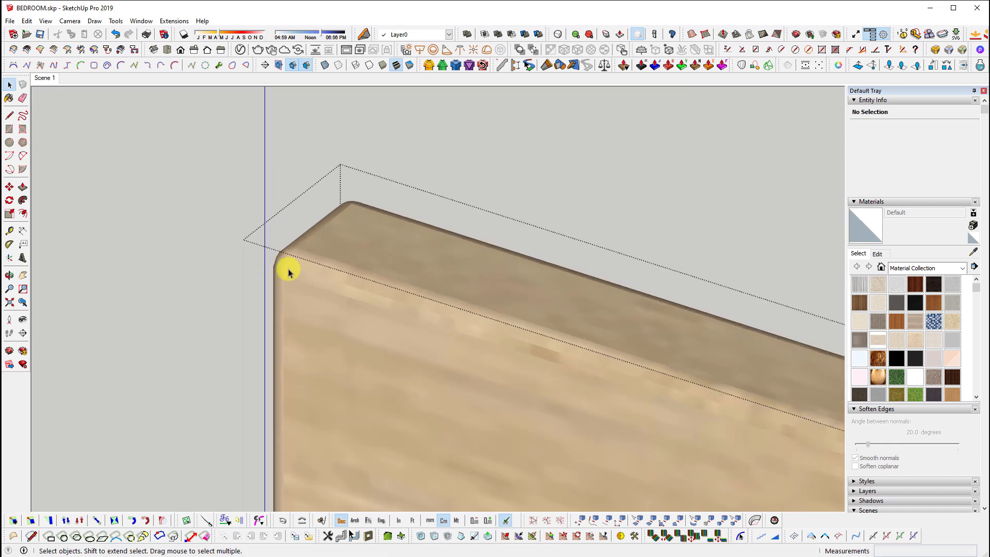
scroll(349, 248, down, 4)
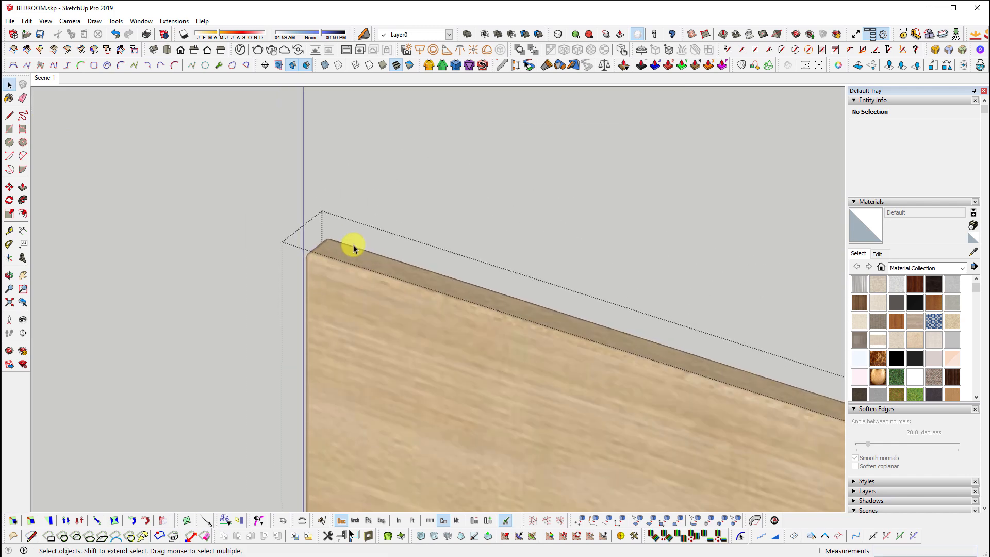
scroll(658, 338, up, 5)
scroll(624, 338, up, 4)
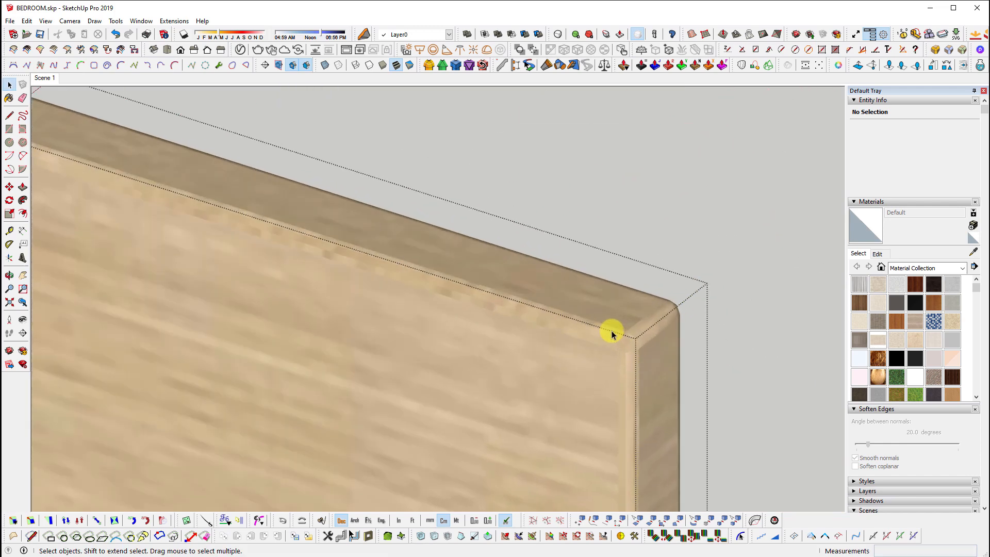
click(46, 21)
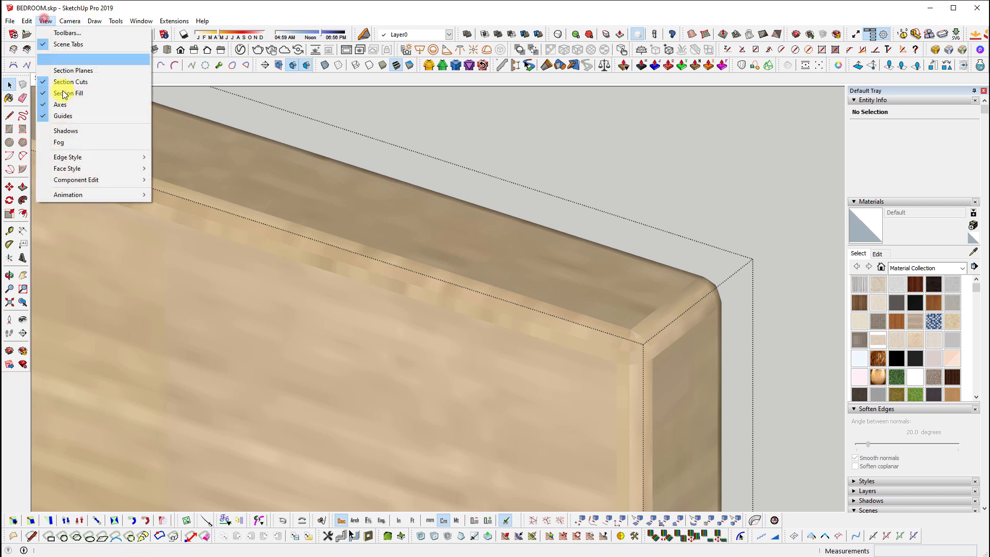
scroll(521, 351, up, 4)
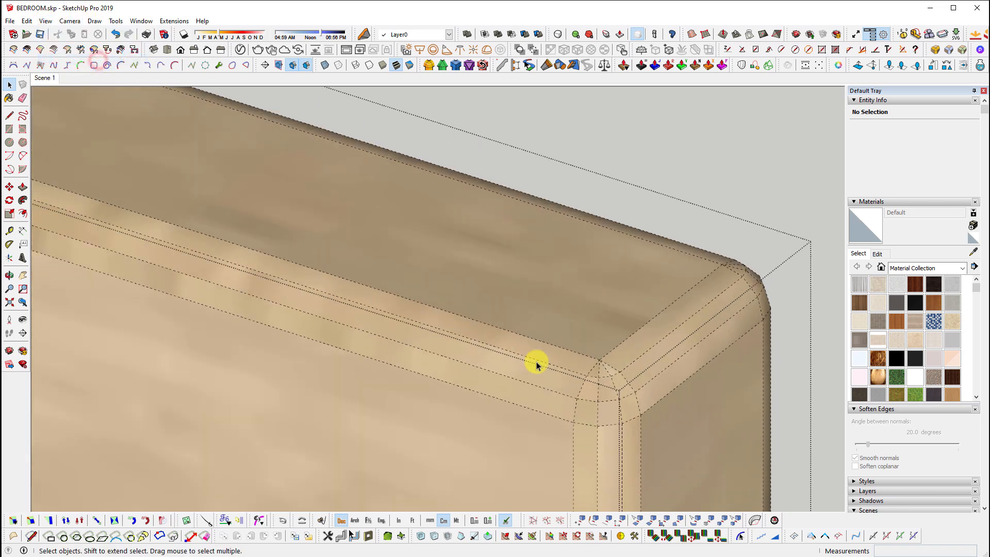
Undo the 3-segment rounding and select all of the panel's geometry
click(458, 318)
click(453, 341)
click(447, 383)
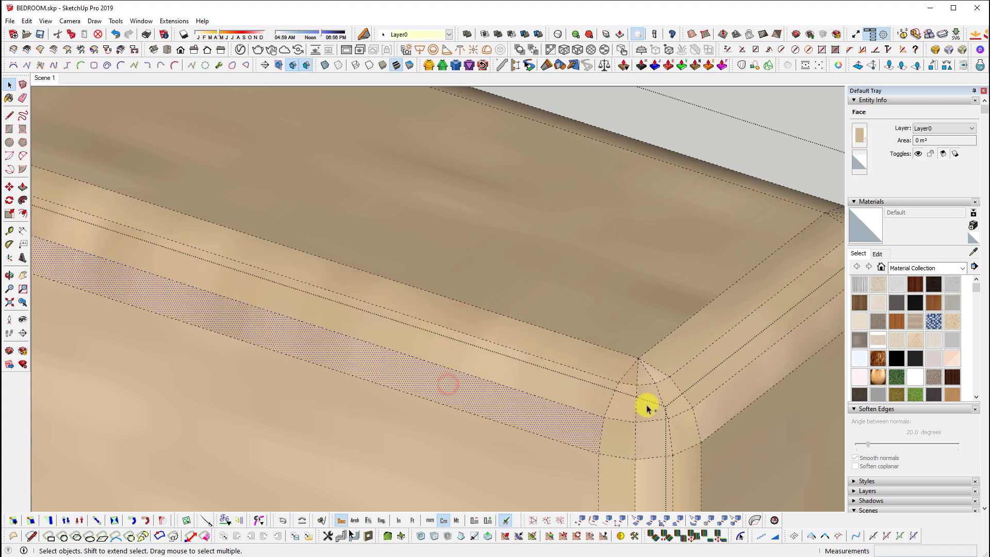
key(ctrl+z)
triple_click(597, 286)
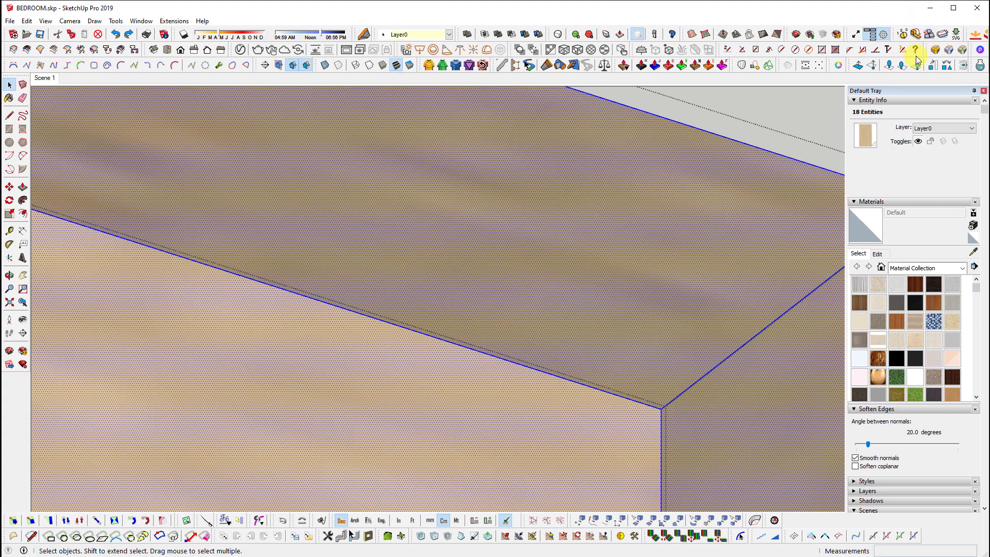
Re-run RoundCorner on the panel with 6 segments and execute it
click(936, 51)
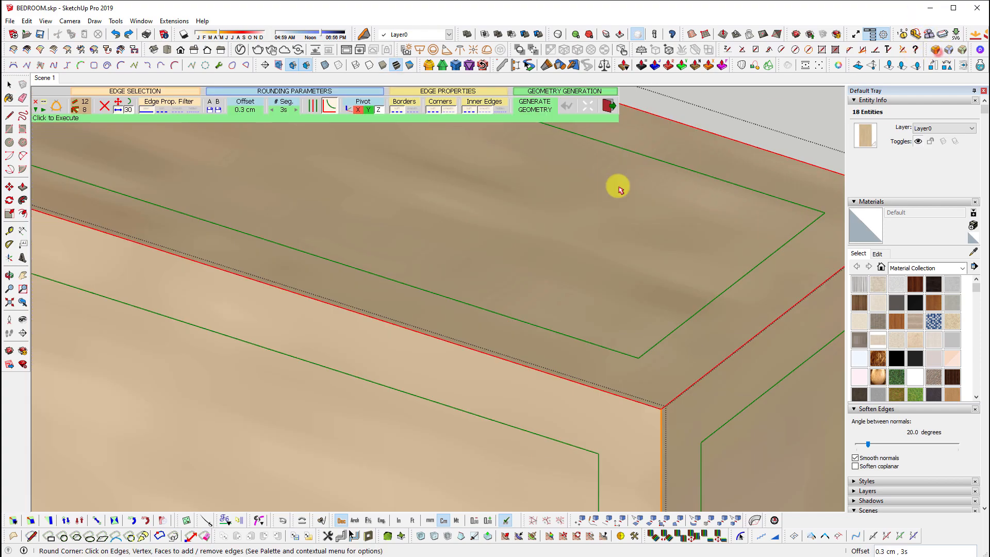
click(284, 108)
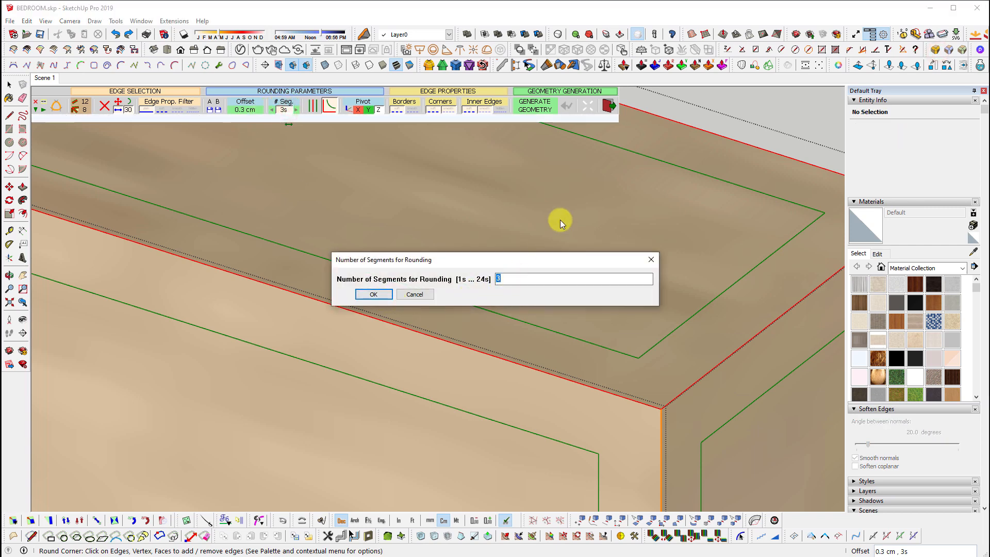
text(6)
click(386, 295)
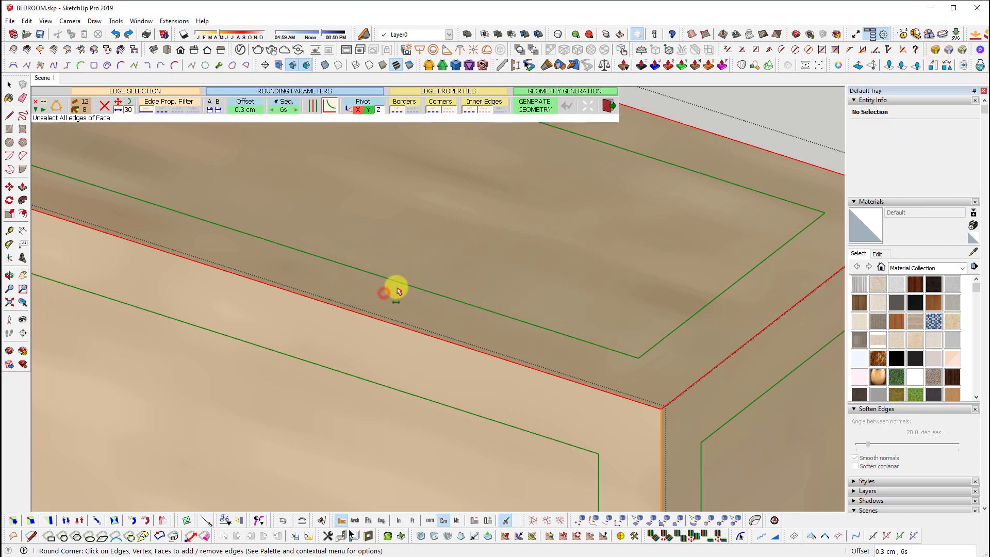
click(774, 128)
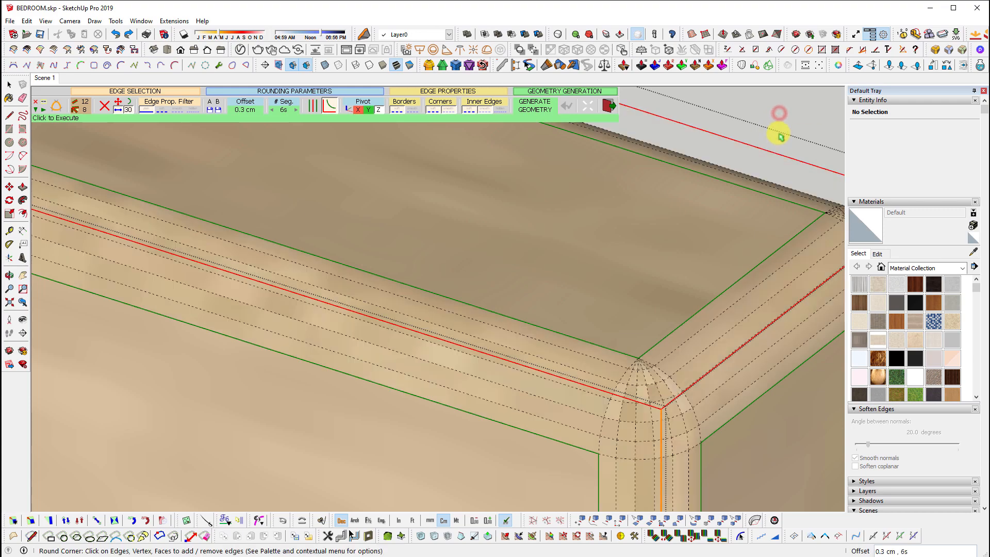
key(space)
scroll(328, 316, up, 2)
scroll(328, 314, up, 1)
click(390, 255)
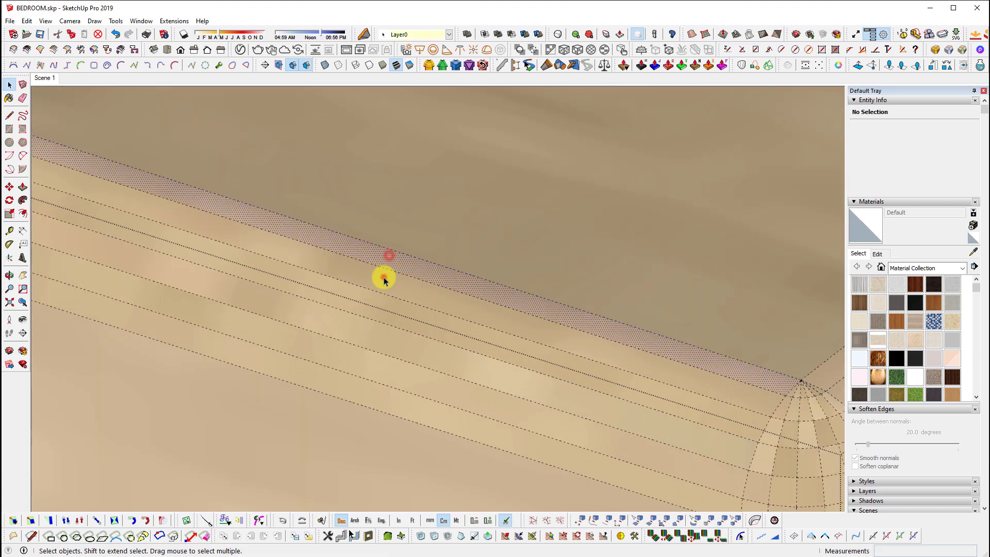
Inspect the six-segment rounding strips and edges, then hide the hidden geometry again
click(385, 277)
click(375, 304)
click(374, 323)
scroll(520, 330, down, 3)
scroll(691, 338, down, 3)
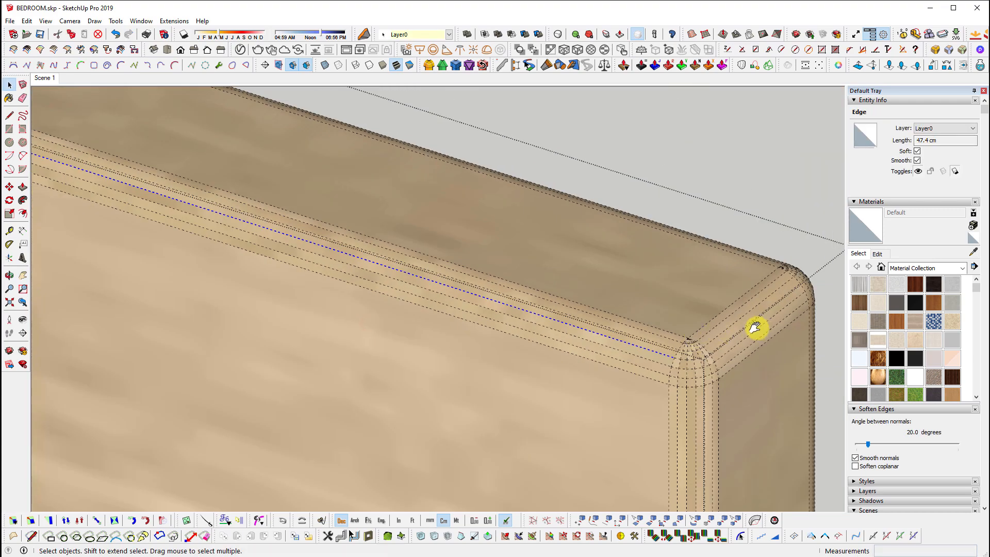
shift+middle_drag(754, 328, 693, 361)
scroll(732, 304, down, 3)
scroll(614, 323, down, 5)
shift+middle_drag(330, 273, 519, 241)
scroll(520, 237, up, 4)
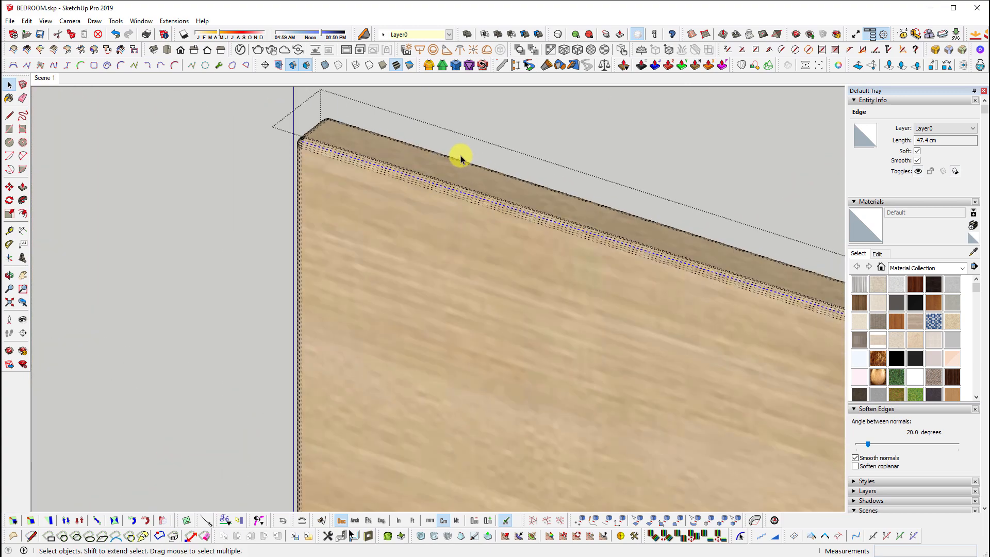
key(alt+h)
shift+middle_drag(400, 234, 427, 177)
Leave the panel group, look over the box, and undo twice to restore sharp edges
click(427, 175)
scroll(399, 209, up, 6)
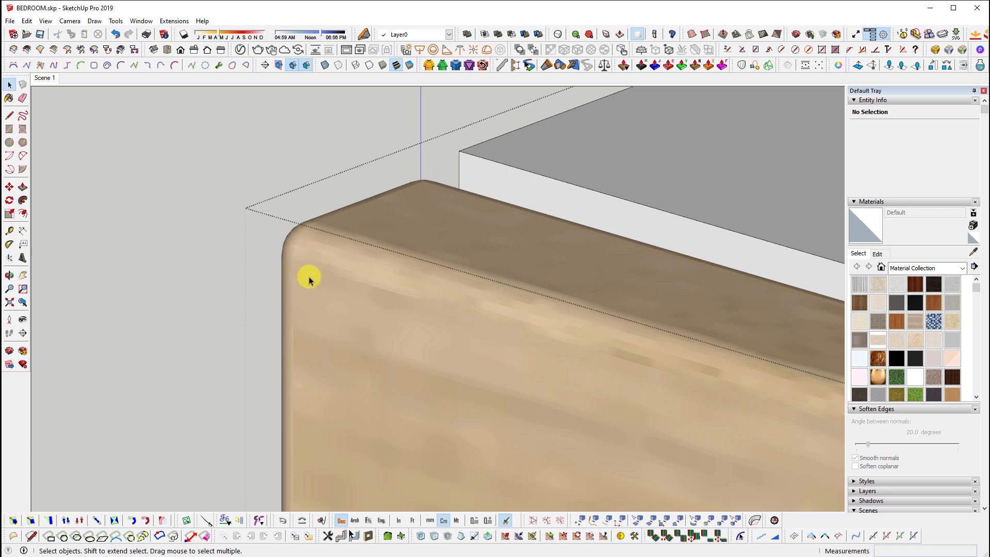
scroll(309, 278, down, 3)
scroll(389, 237, down, 1)
scroll(304, 225, up, 3)
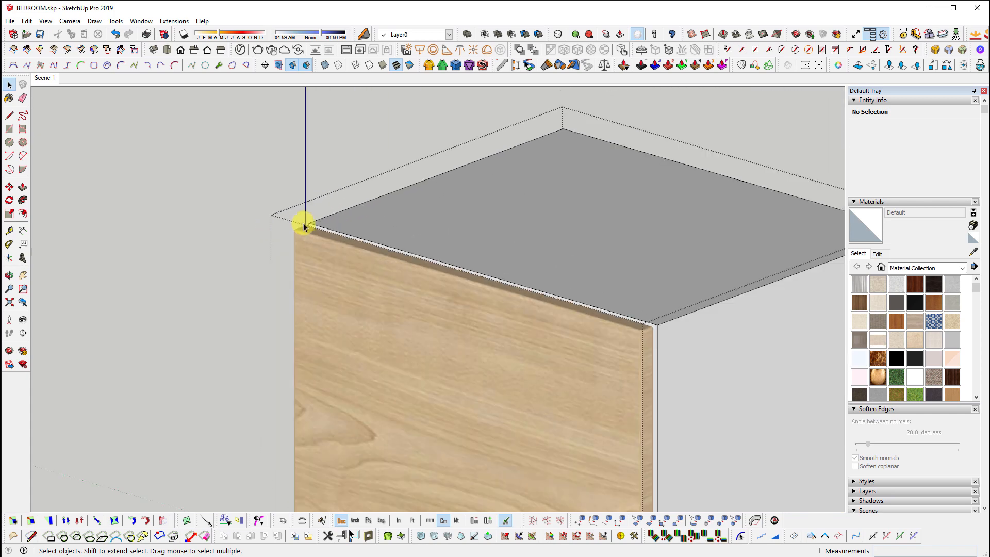
scroll(304, 226, down, 3)
middle_drag(453, 258, 338, 280)
scroll(338, 281, up, 4)
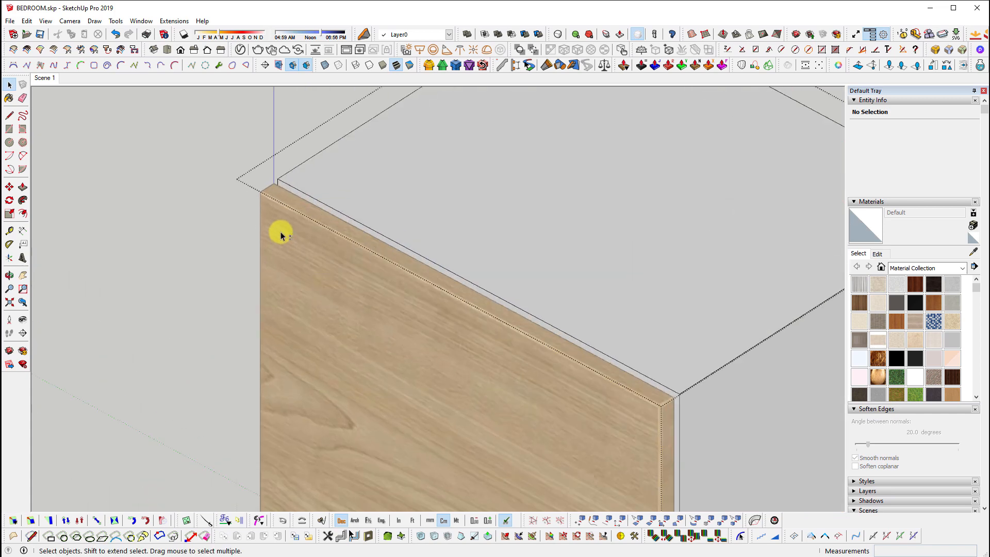
scroll(281, 236, up, 3)
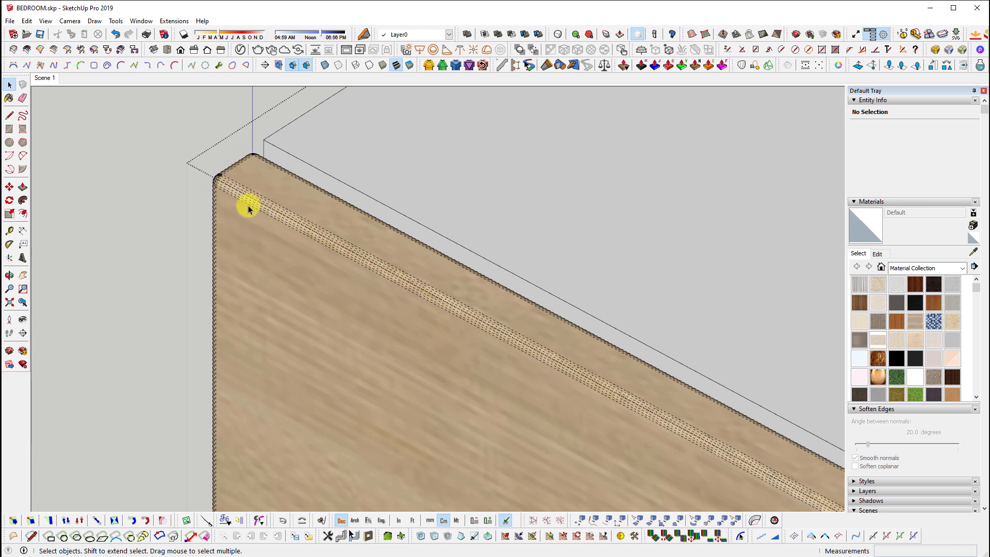
scroll(311, 224, down, 3)
key(ctrl+z)
scroll(266, 190, up, 3)
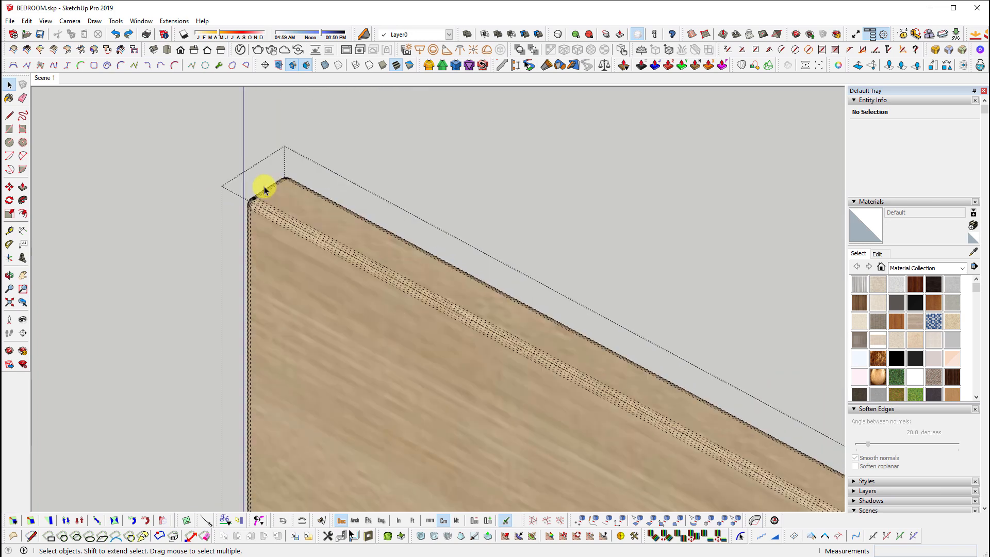
key(ctrl+z)
scroll(263, 186, up, 4)
Select the whole wood panel and round its edges with Round Corner at a 0.2 cm offset
click(475, 207)
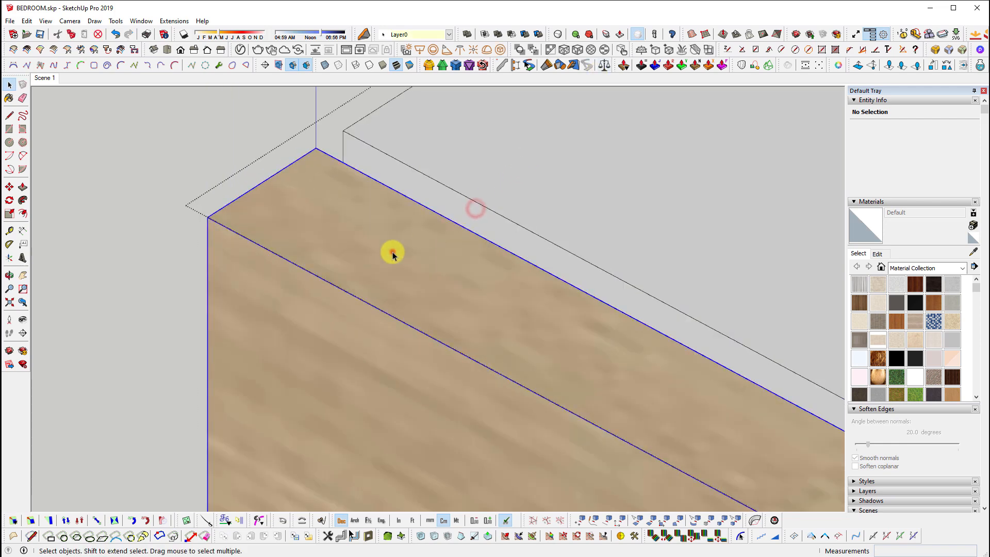
triple_click(392, 252)
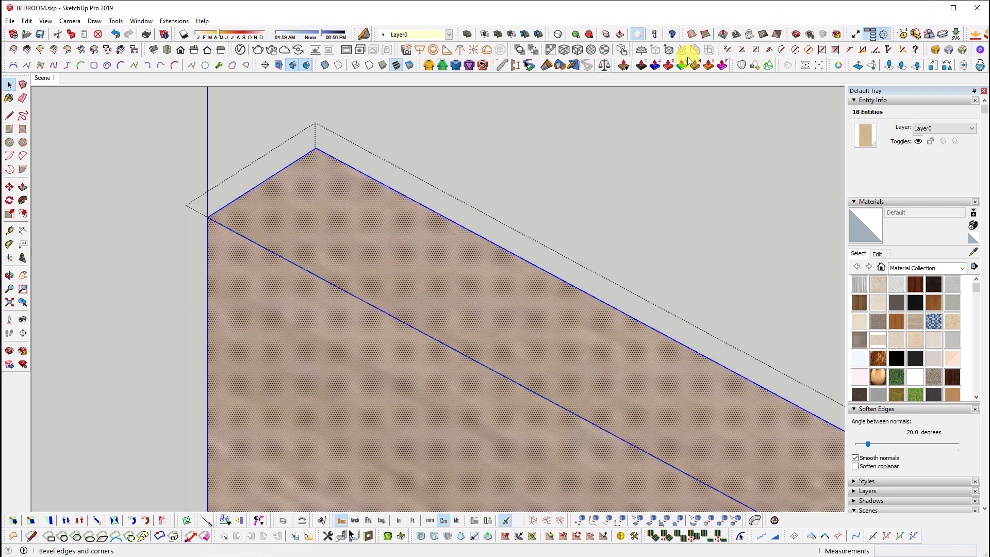
click(935, 50)
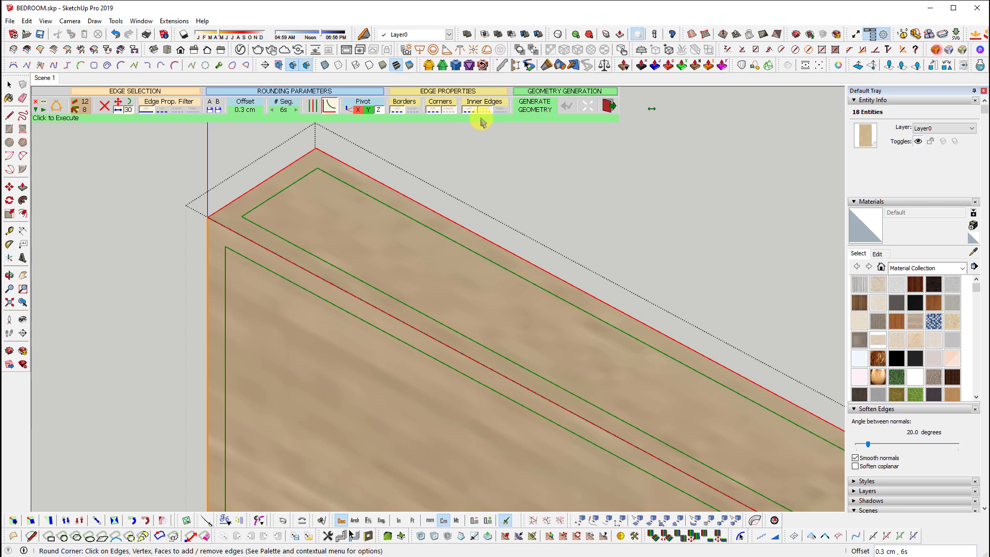
click(250, 110)
text(0.2)
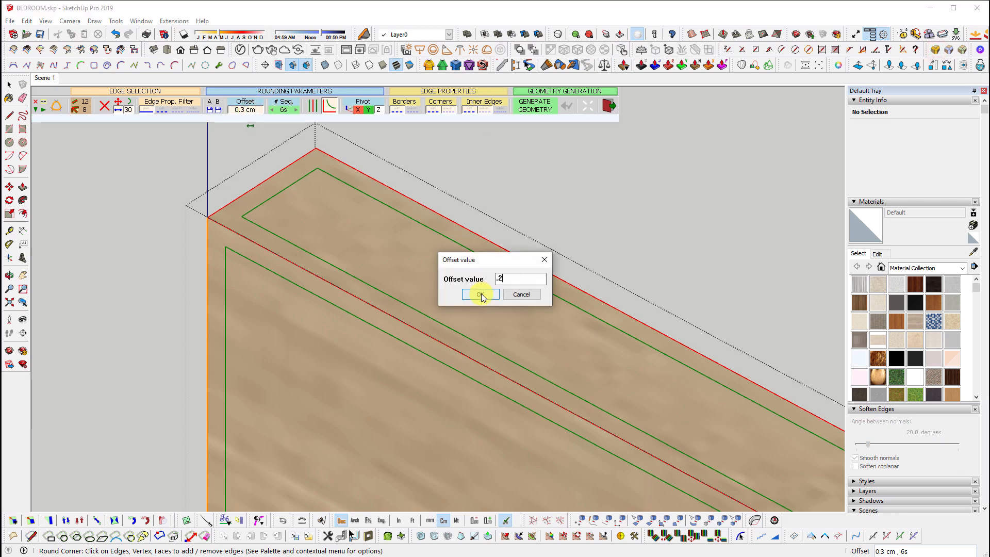
click(481, 293)
click(551, 219)
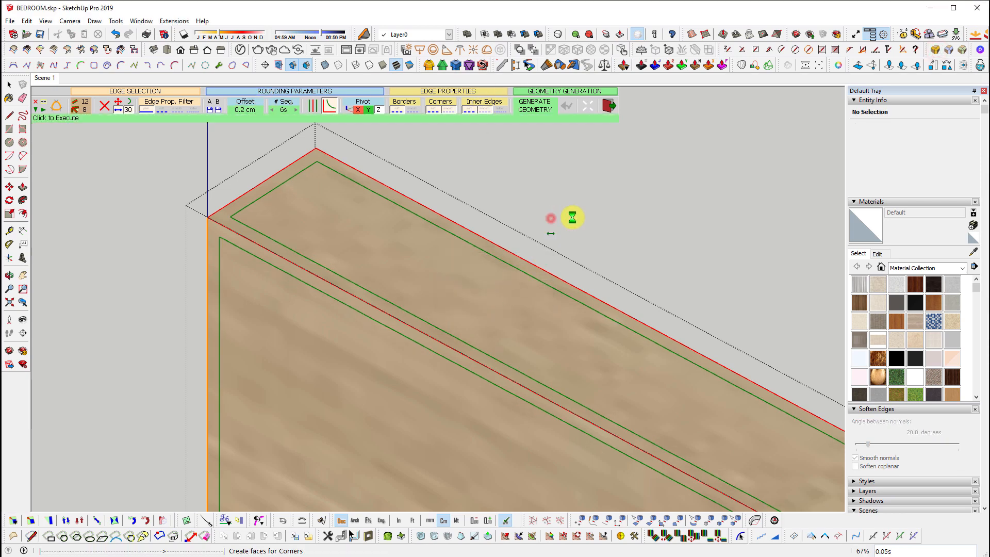
key(space)
Hide and re-show hidden geometry while inspecting the panel's rounded right end
scroll(388, 275, down, 3)
key(shift+h)
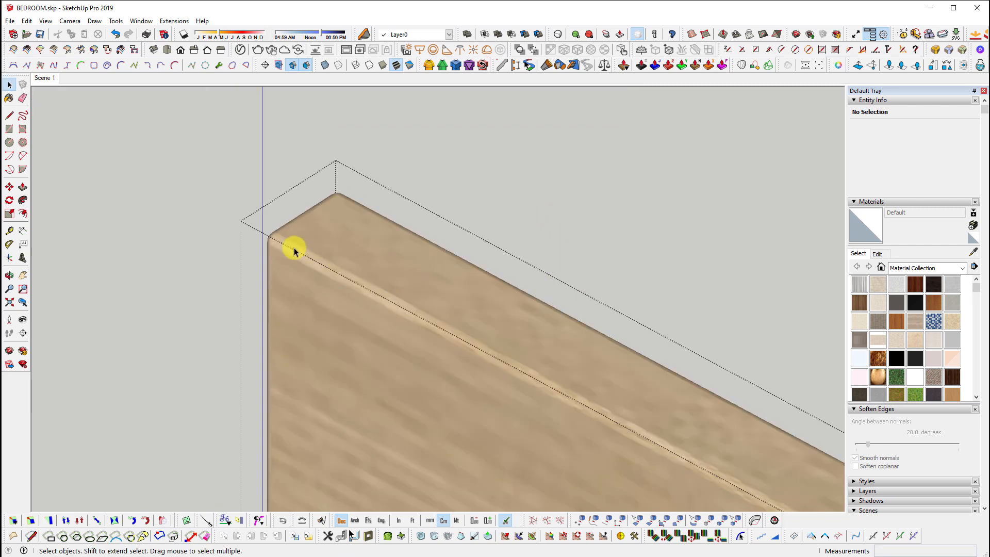
scroll(315, 221, down, 4)
scroll(619, 352, up, 2)
shift+middle_drag(784, 474, 512, 309)
key(shift+h)
Sample the panel's wood with Paint Bucket and apply it to both rounded edge strips
scroll(592, 322, up, 3)
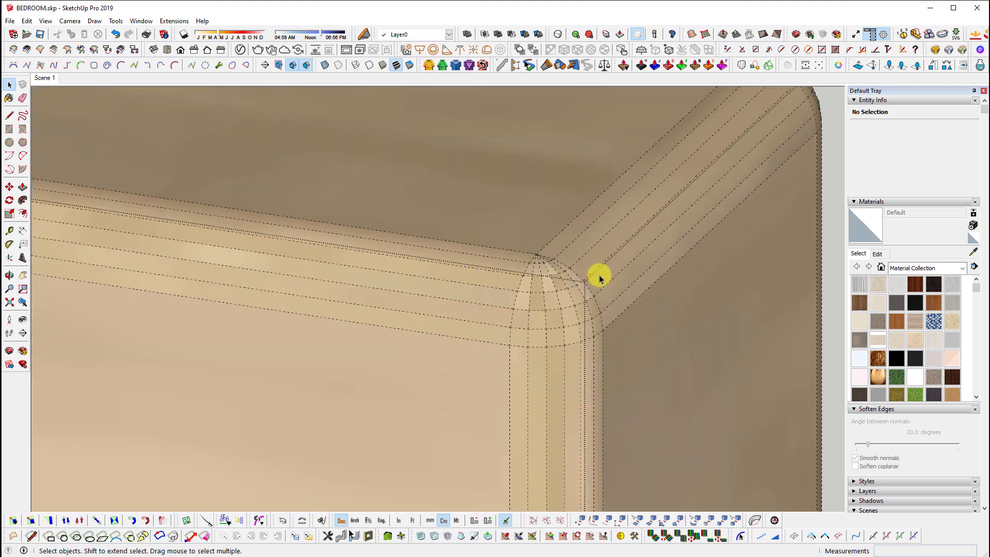
scroll(598, 278, down, 3)
triple_click(524, 314)
scroll(415, 338, up, 1)
key(b)
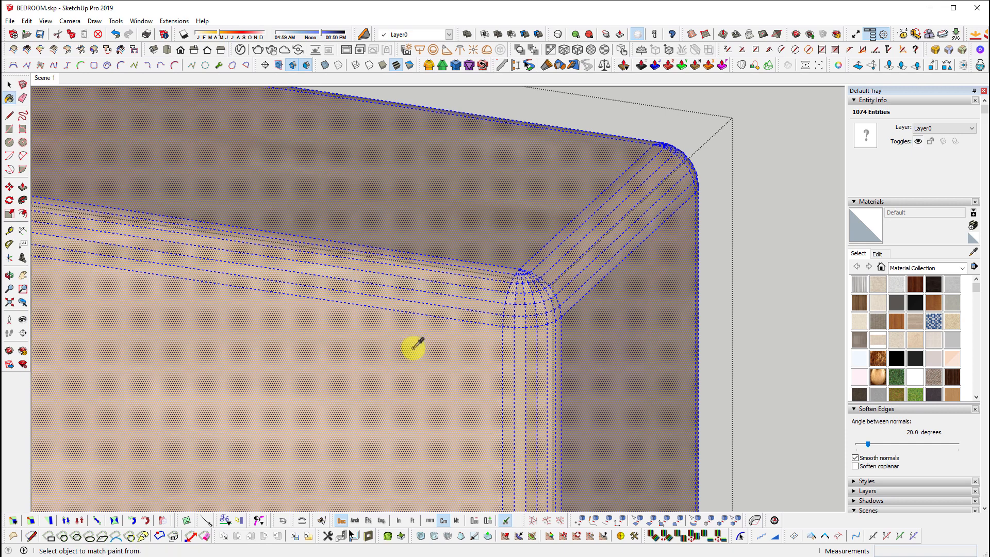
alt+click(414, 348)
shift+click(495, 299)
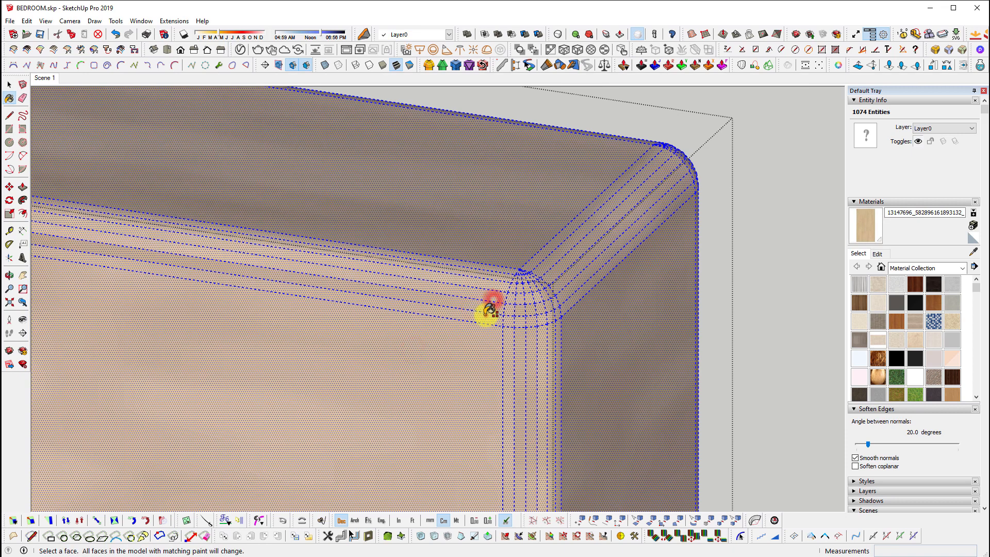
shift+click(487, 316)
Clear the selection, hide hidden geometry, and zoom out to view the finished panel
key(space)
scroll(583, 325, down, 3)
click(596, 232)
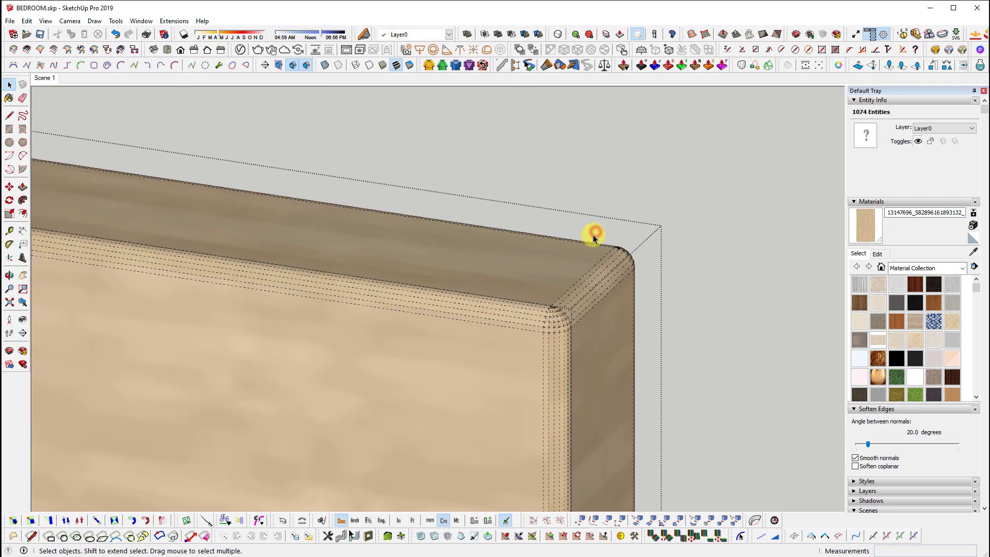
scroll(593, 240, down, 1)
key(ctrl+h)
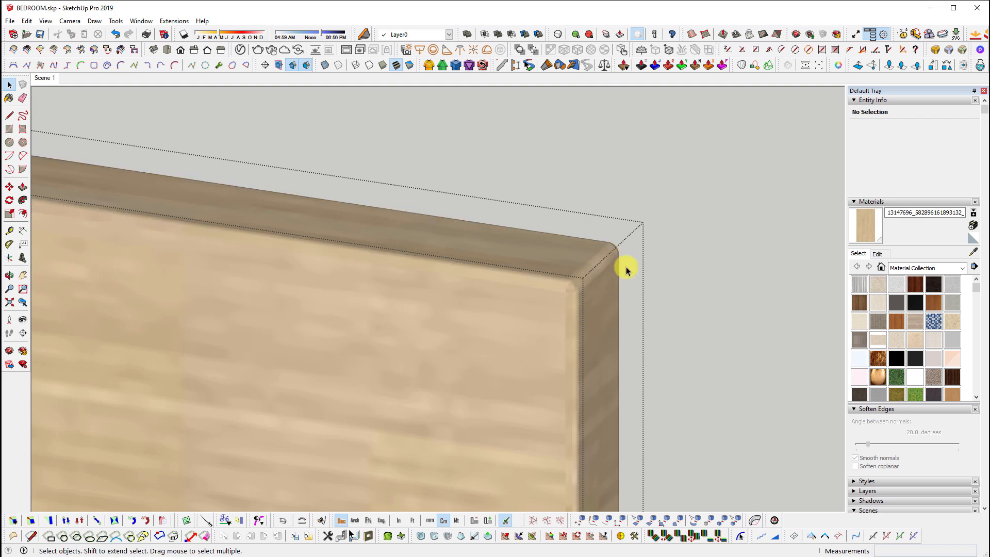
key(shift+z)
mouse_move(659, 296)
middle_down()
mouse_move(574, 309)
mouse_move(670, 299)
middle_up()
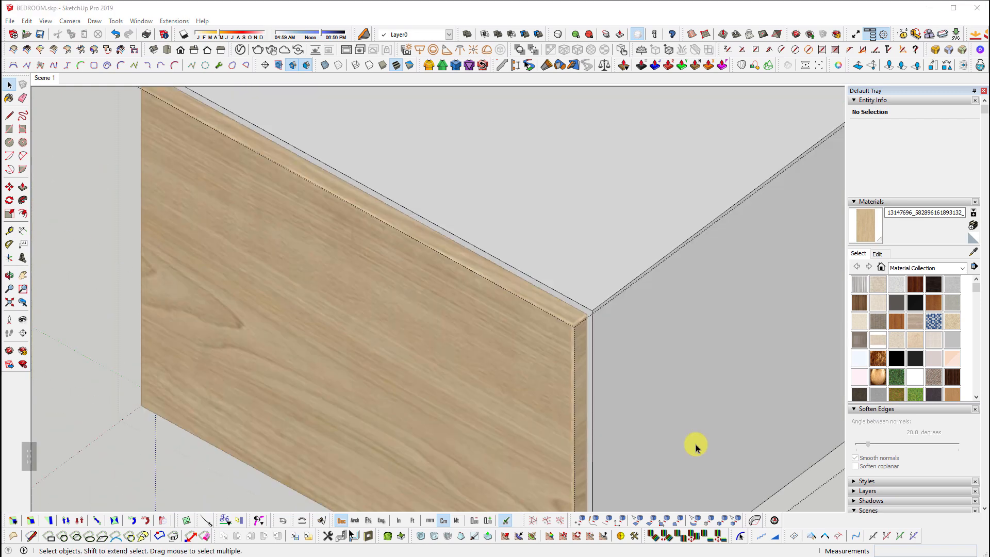
shift+middle_drag(492, 331, 590, 346)
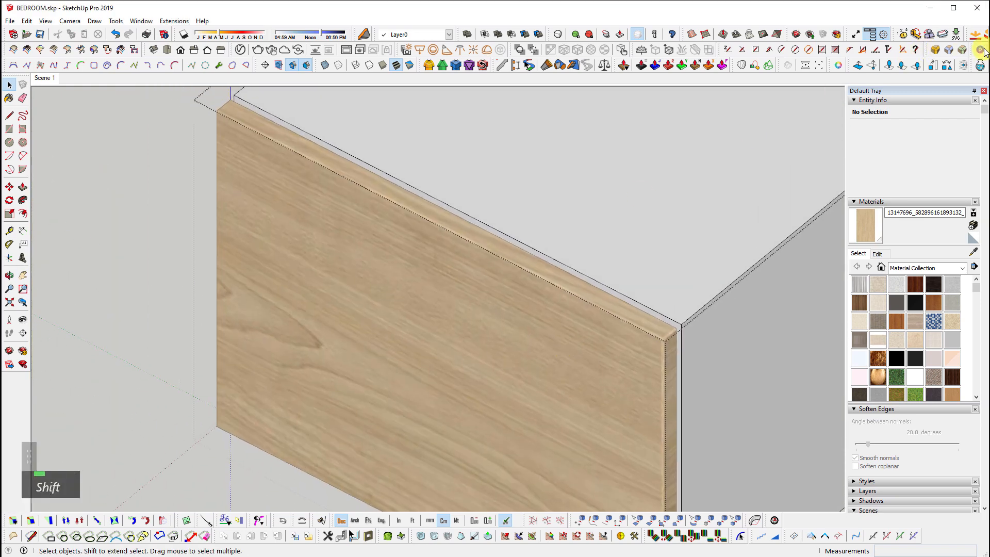
click(934, 50)
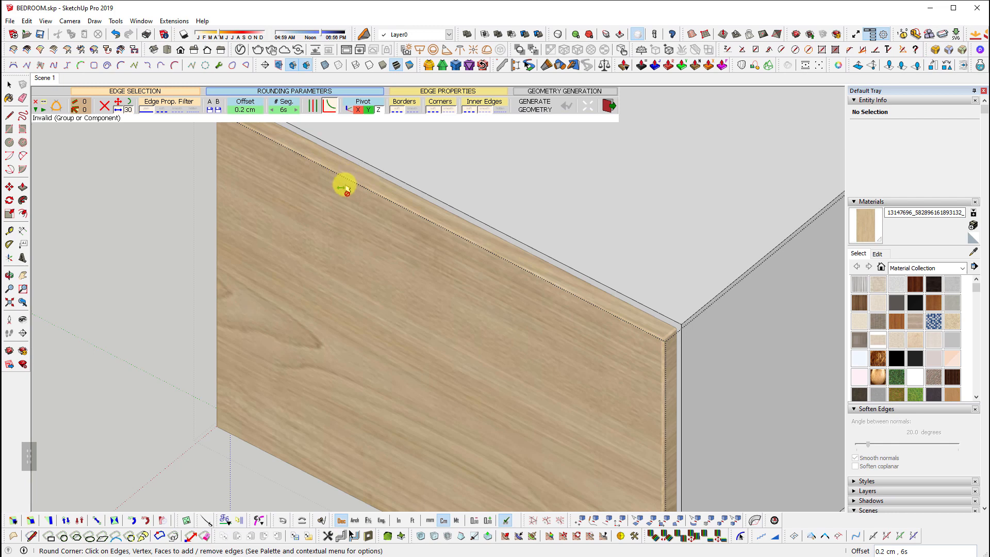
scroll(625, 376, down, 3)
middle_drag(626, 376, 610, 337)
scroll(570, 280, up, 3)
key(space)
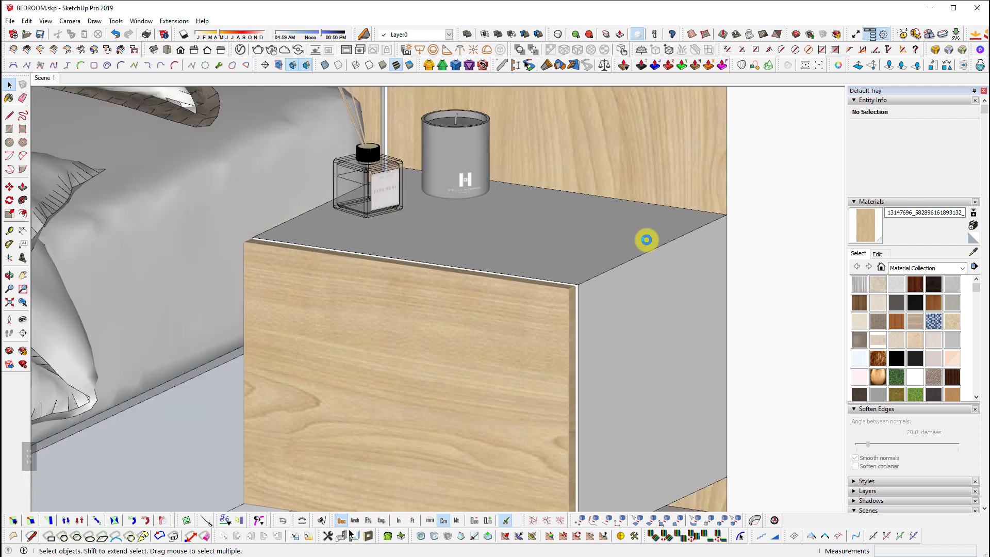
Enter the cabinet and carcass groups and window-select all the carcass geometry
double_click(647, 239)
double_click(647, 240)
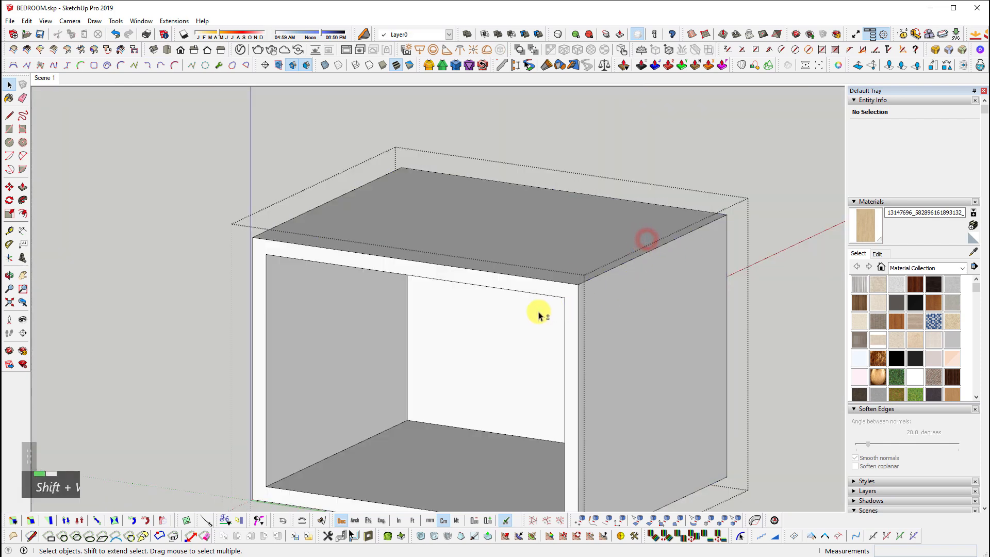
shift+scroll(538, 312, down, 3)
drag(270, 185, 699, 494)
scroll(533, 370, up, 3)
shift+middle_drag(562, 425, 547, 423)
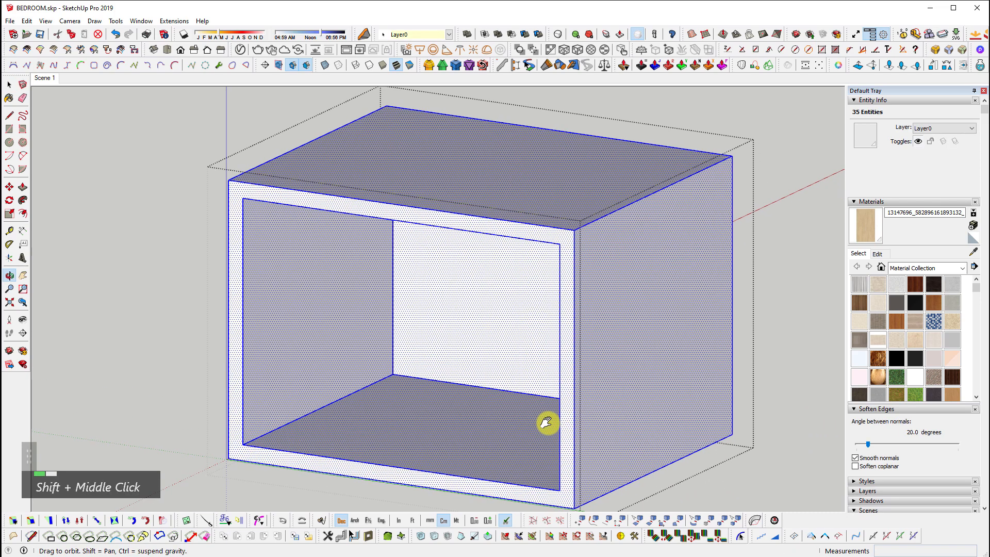
Try Round Corner on the carcass, excluding two floor edges, then cancel it
click(935, 50)
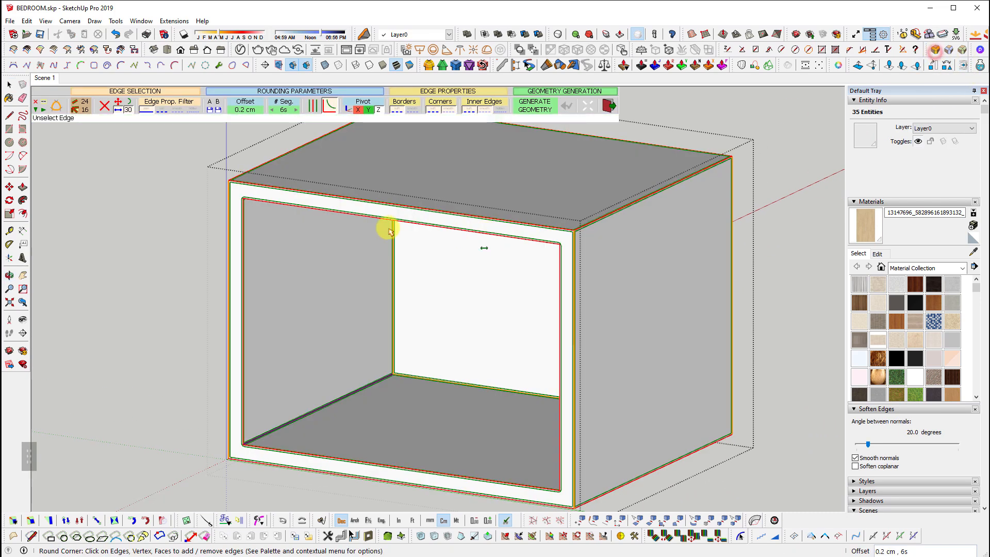
click(283, 432)
click(416, 382)
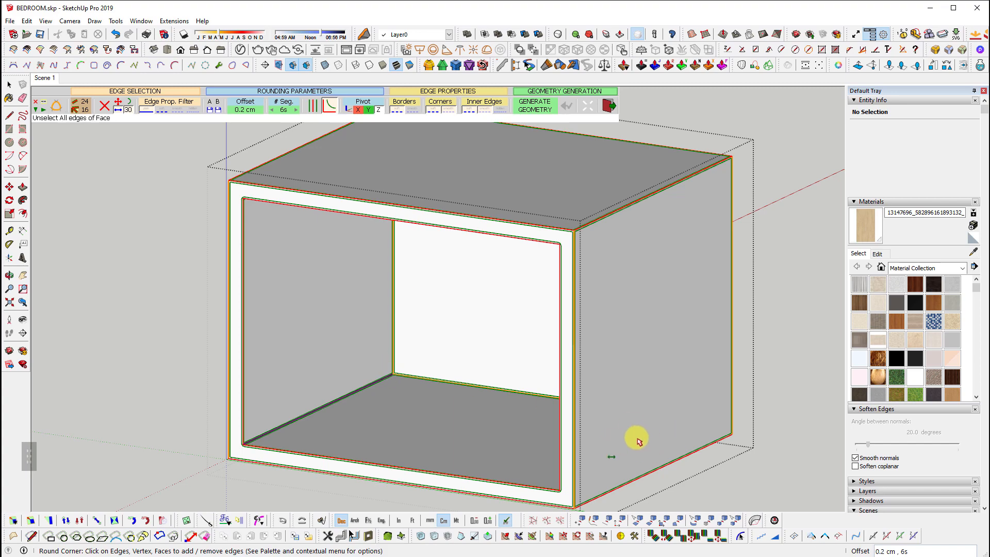
key(space)
Select the carcass's flat top face
scroll(546, 427, up, 3)
scroll(449, 284, up, 3)
click(449, 284)
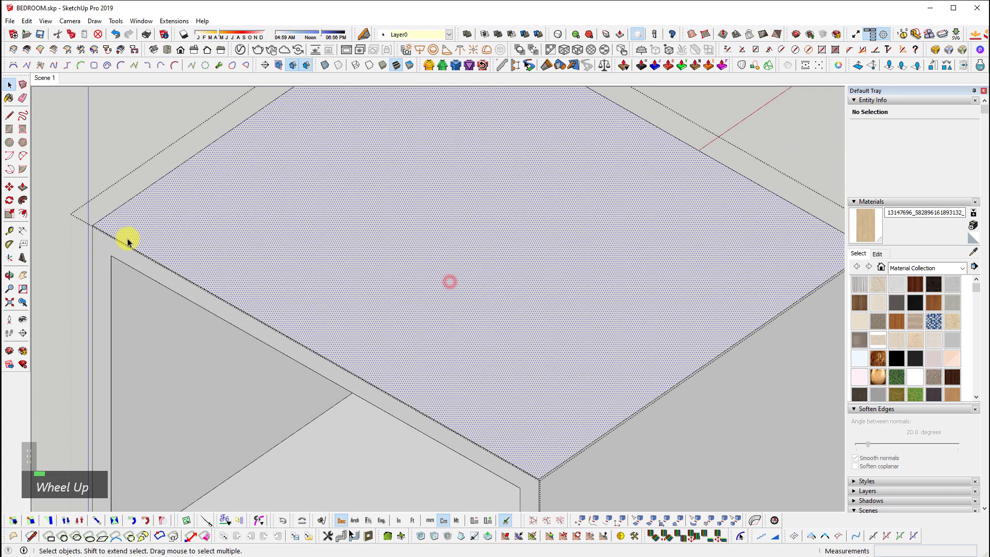
scroll(128, 260, down, 2)
shift+middle_drag(431, 397, 423, 129)
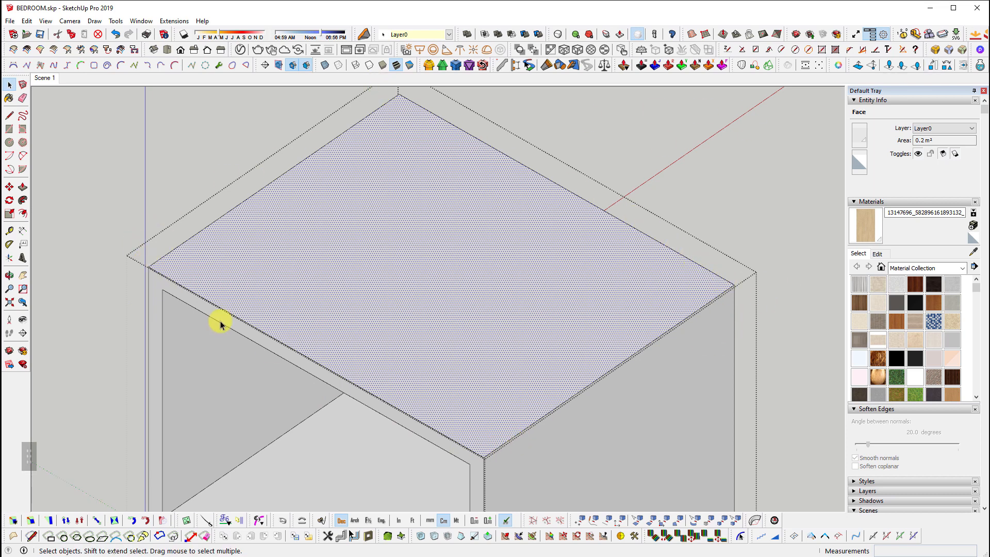
click(935, 50)
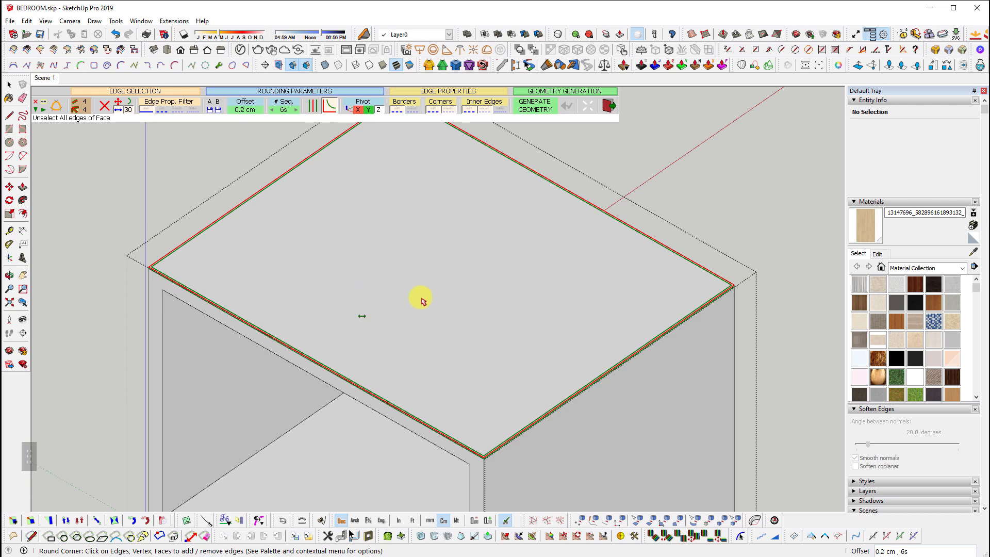
key(space)
scroll(422, 289, down, 5)
middle_click(556, 338)
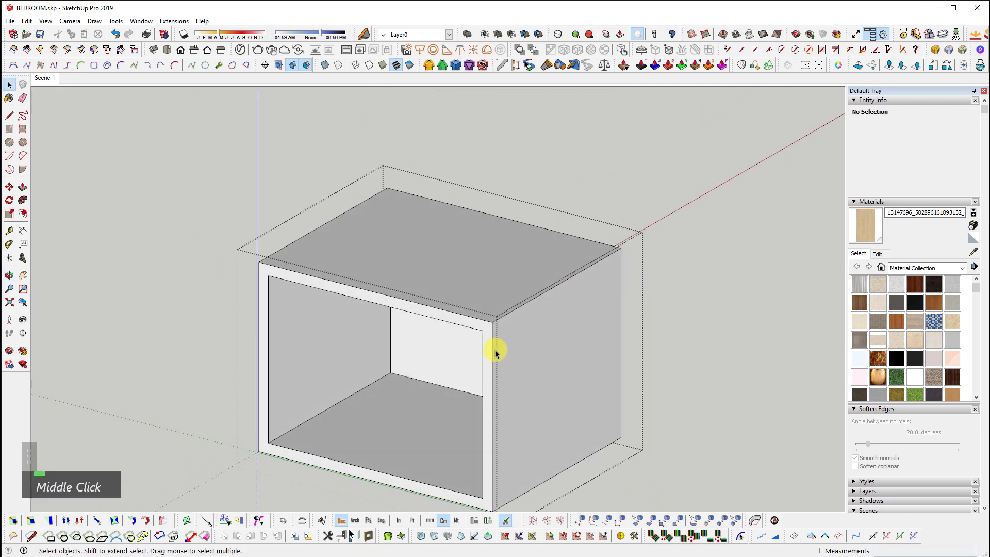
scroll(495, 354, up, 4)
click(486, 314)
scroll(242, 285, up, 1)
shift+middle_drag(247, 282, 427, 212)
scroll(332, 173, up, 1)
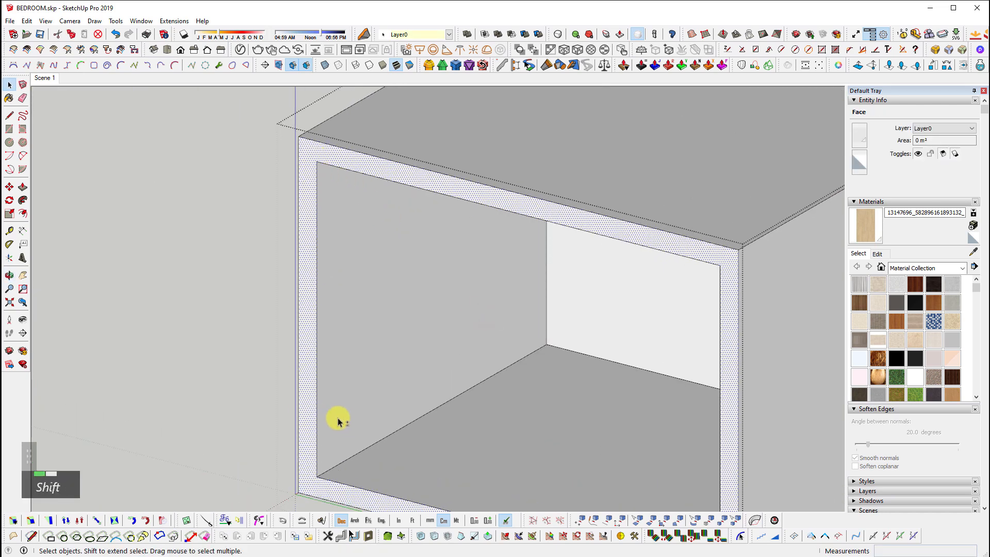
scroll(338, 422, down, 1)
shift+scroll(271, 383, down, 1)
click(934, 65)
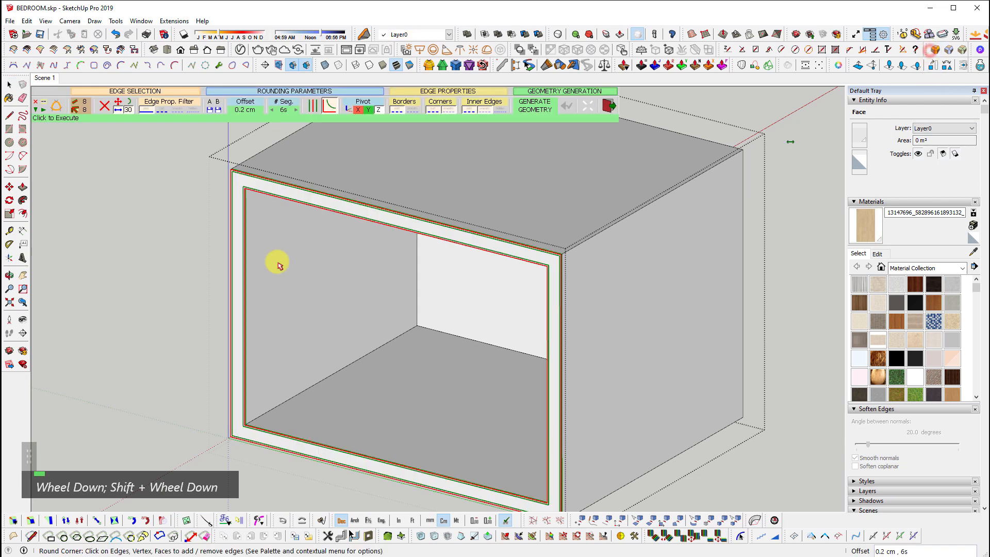
scroll(217, 163, up, 2)
scroll(237, 177, down, 1)
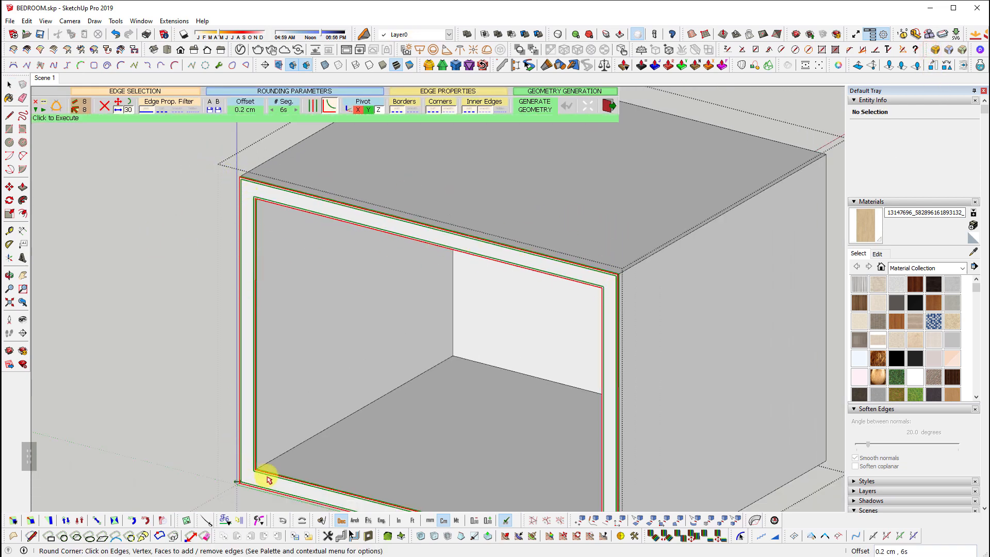
scroll(241, 214, down, 1)
scroll(242, 216, down, 1)
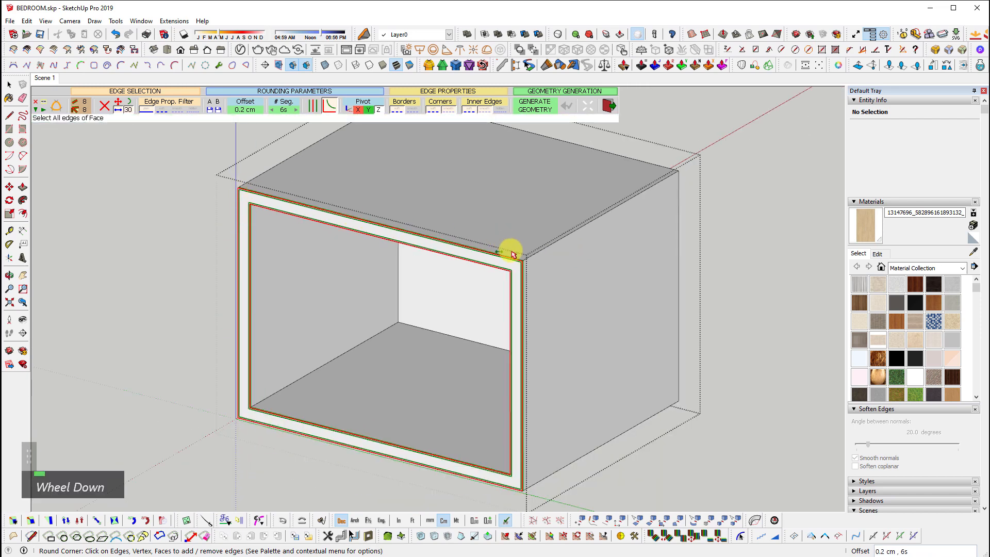
scroll(483, 382, down, 2)
middle_drag(615, 391, 637, 389)
Select the carcass back face and briefly start, then cancel, Round Corner
scroll(490, 380, up, 2)
click(493, 369)
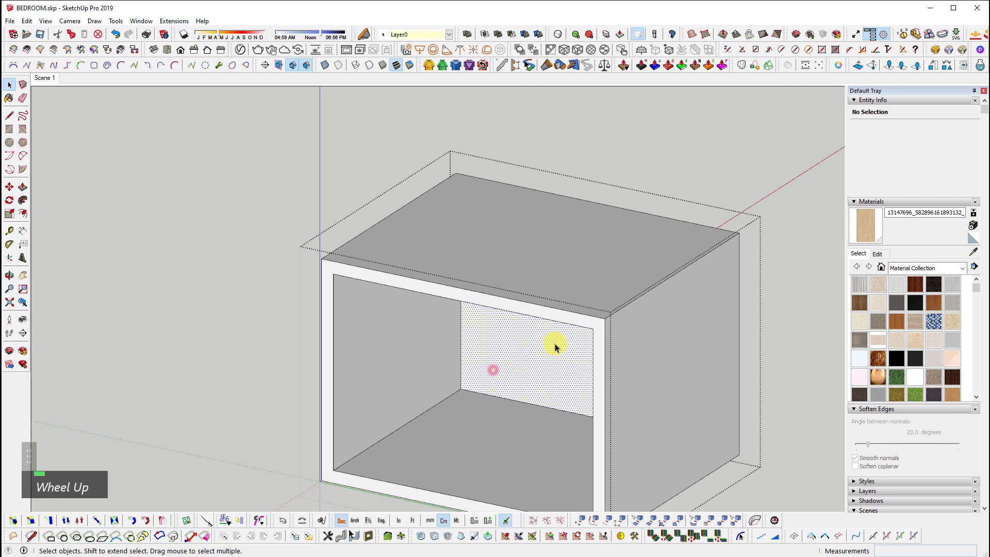
click(922, 52)
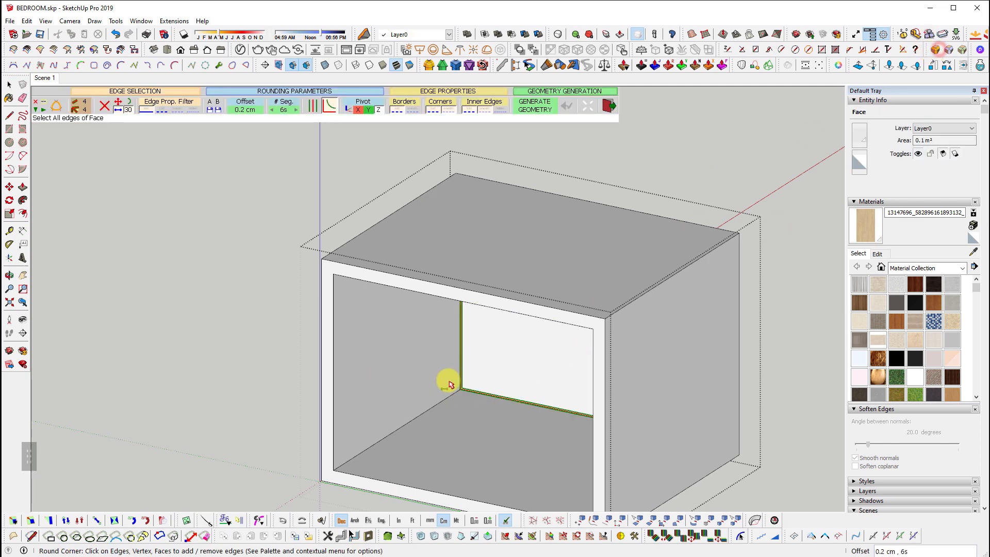
key(space)
Select the front frame face and add the top and side outer edges
middle_drag(463, 417, 442, 449)
scroll(401, 386, up, 3)
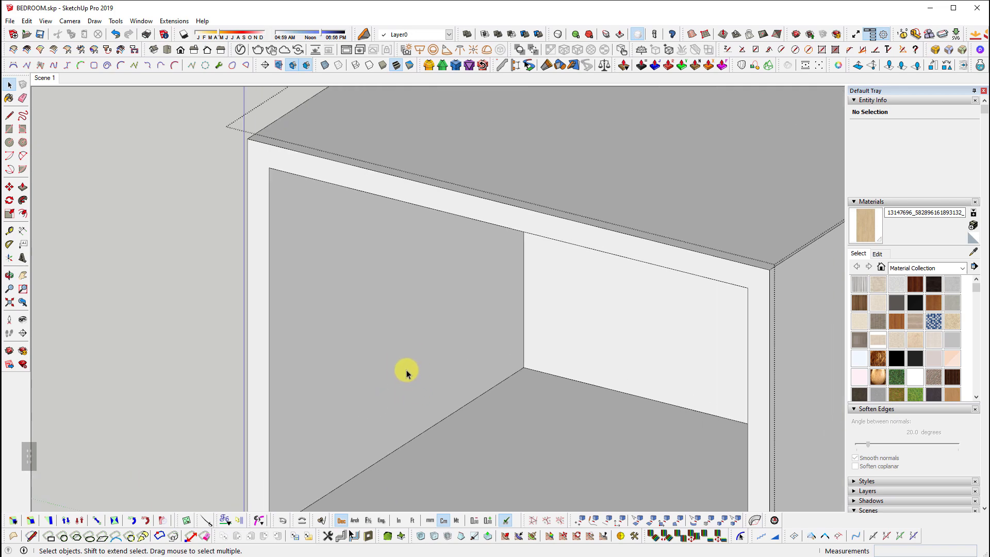
scroll(453, 303, down, 4)
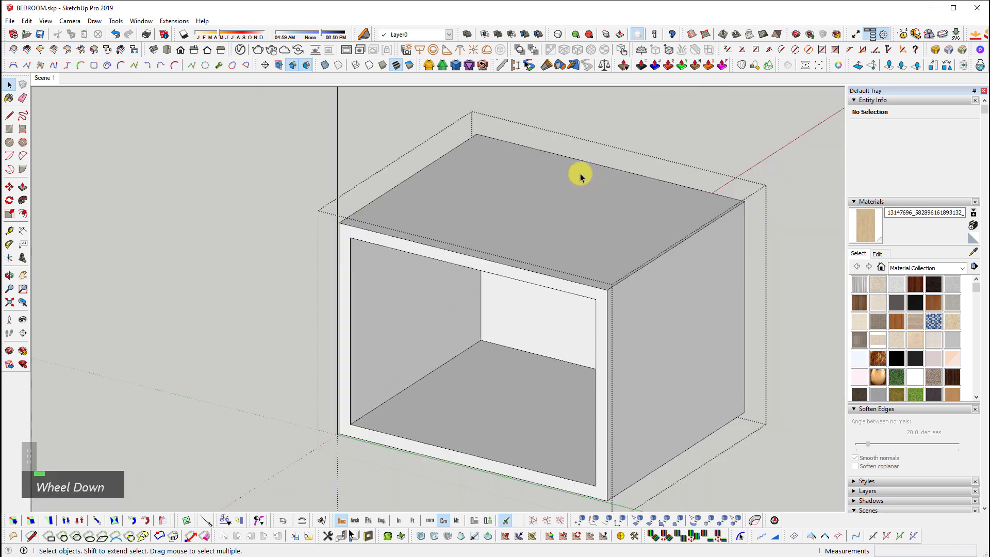
scroll(610, 290, up, 4)
click(609, 296)
shift+middle_drag(652, 333, 641, 272)
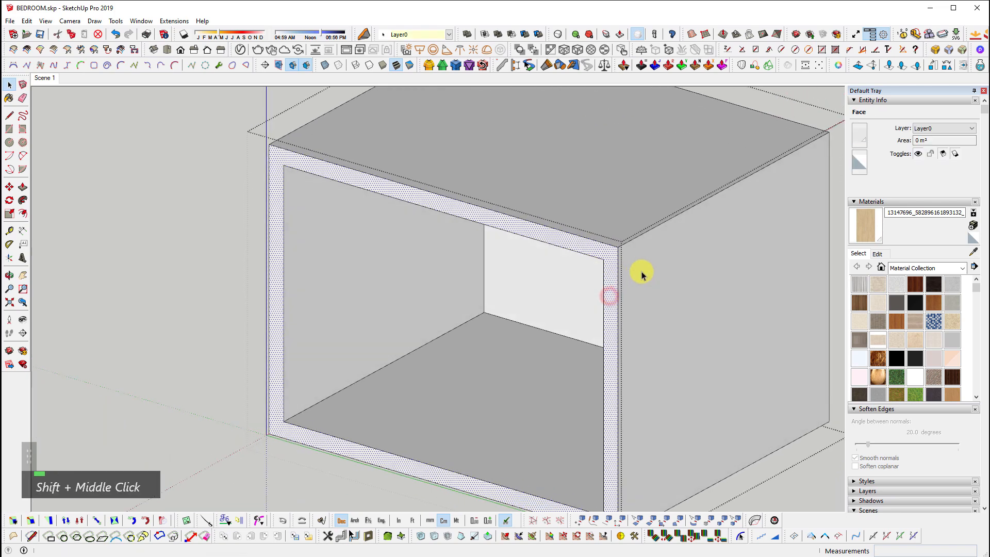
ctrl+click(647, 232)
scroll(309, 160, down, 3)
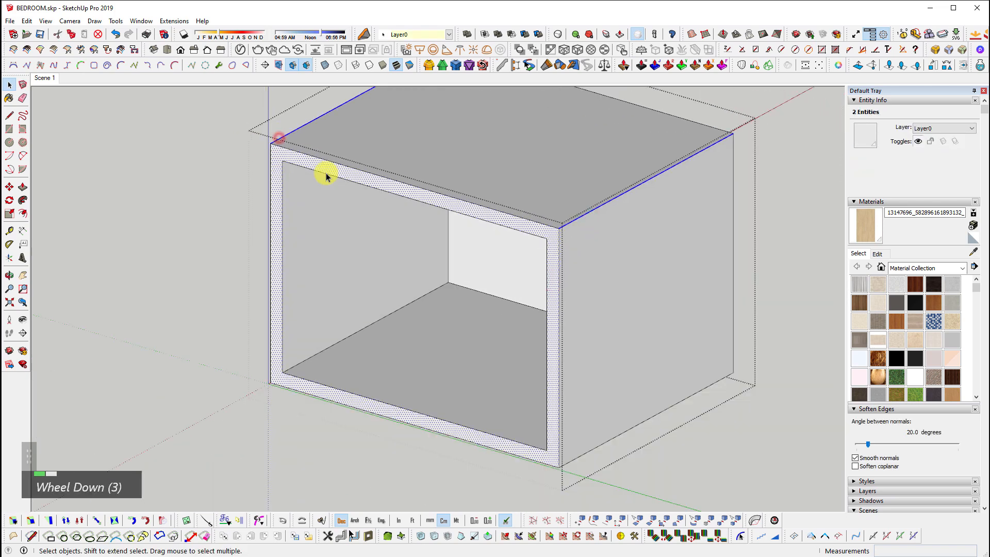
scroll(528, 401, up, 5)
ctrl+click(537, 412)
scroll(537, 414, down, 2)
middle_drag(583, 323, 773, 209)
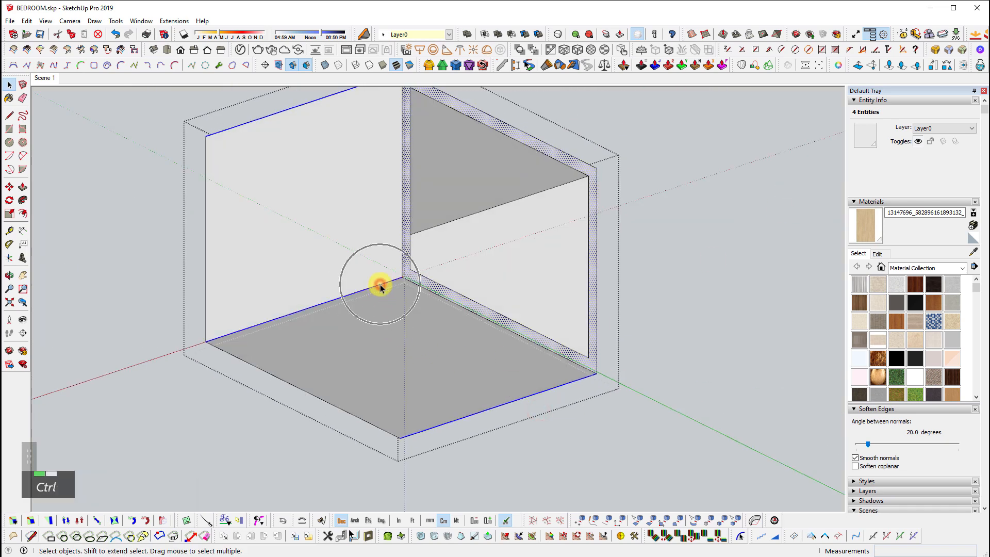
Frame the cabinet box and round its selected frame edges with Round Corner at 0.2 cm
middle_drag(791, 267, 536, 332)
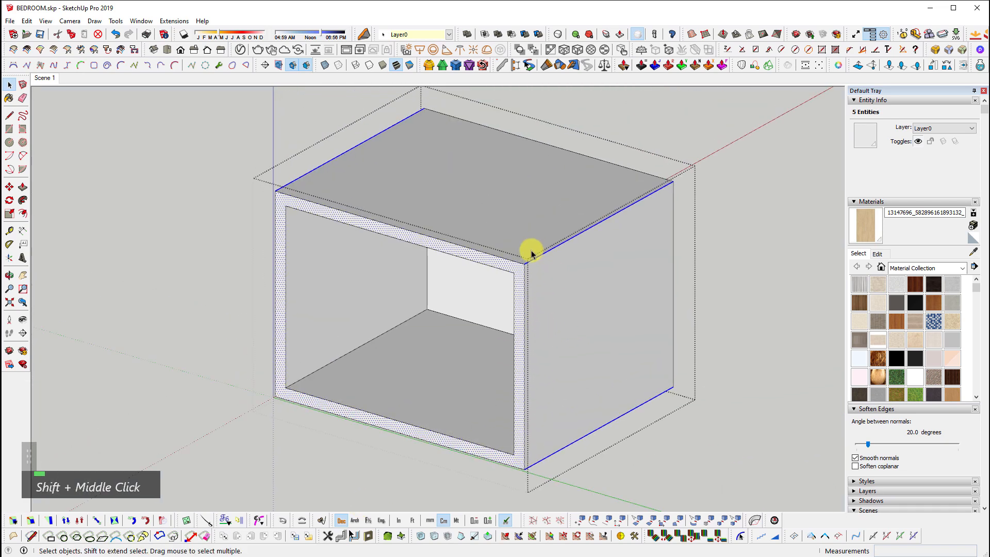
scroll(505, 242, up, 3)
scroll(540, 278, down, 2)
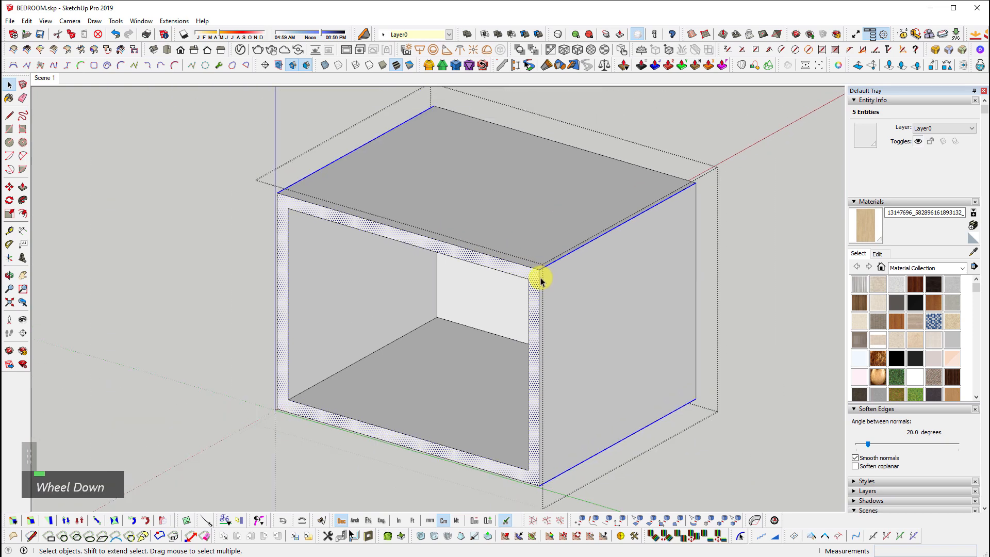
middle_click(408, 287)
scroll(287, 205, up, 2)
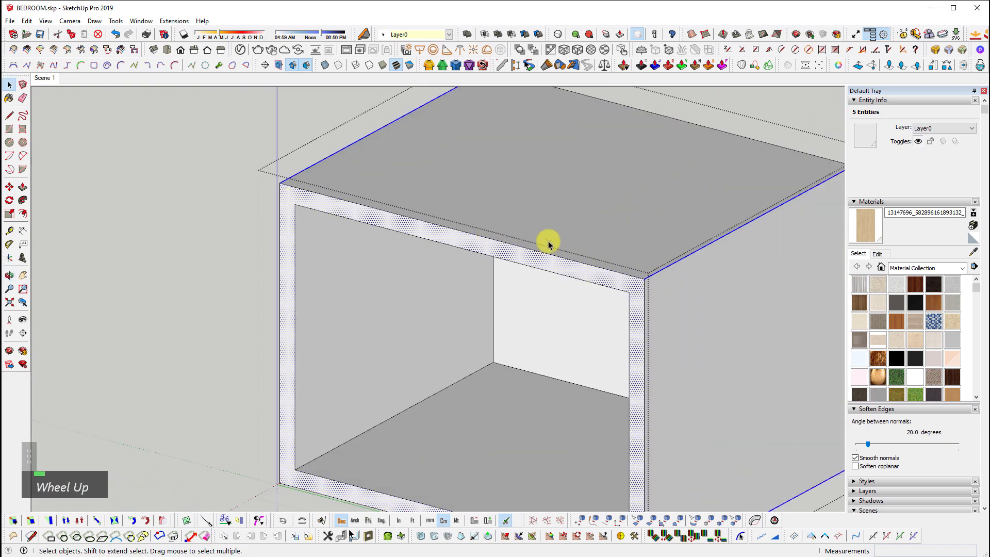
scroll(608, 310, down, 2)
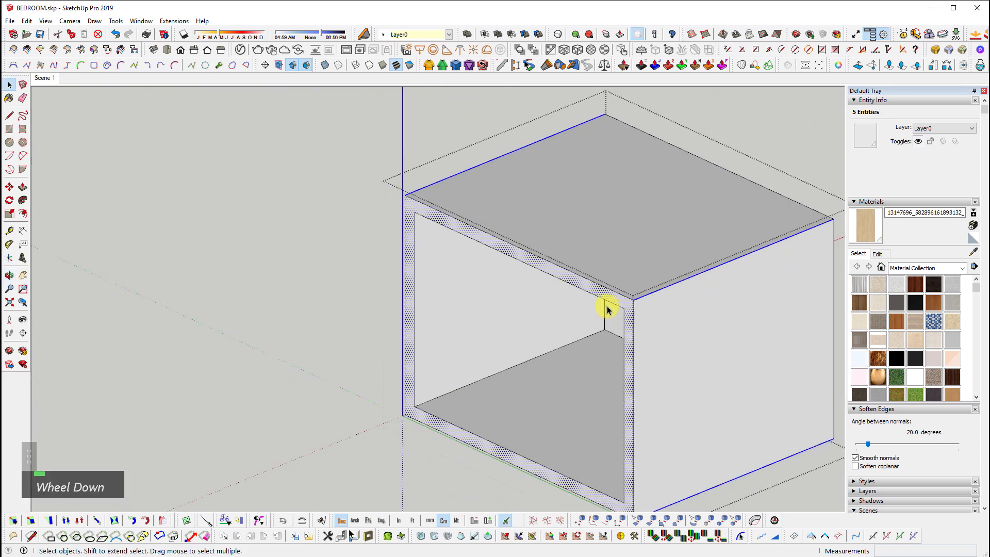
shift+middle_click(536, 327)
scroll(511, 336, up, 2)
shift+scroll(512, 336, up, 1)
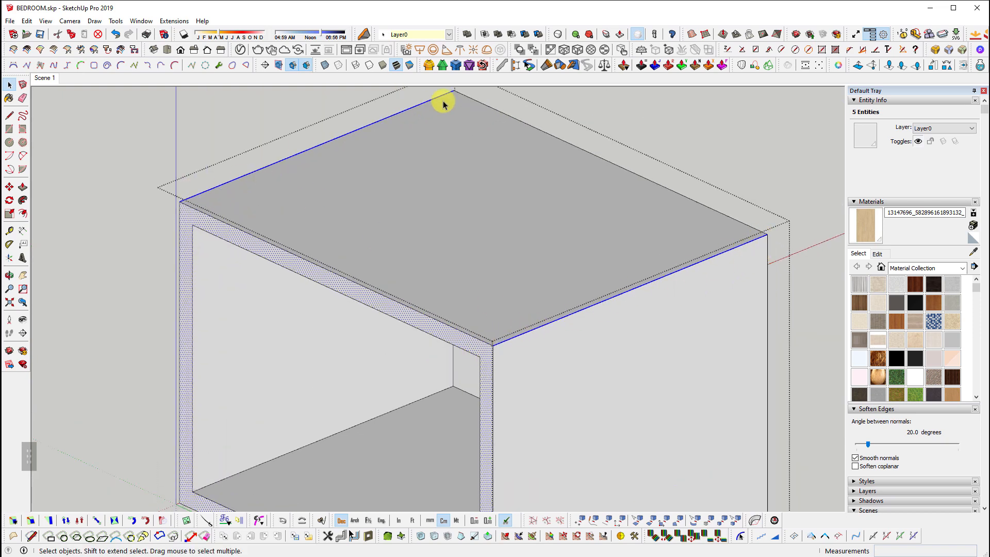
click(934, 54)
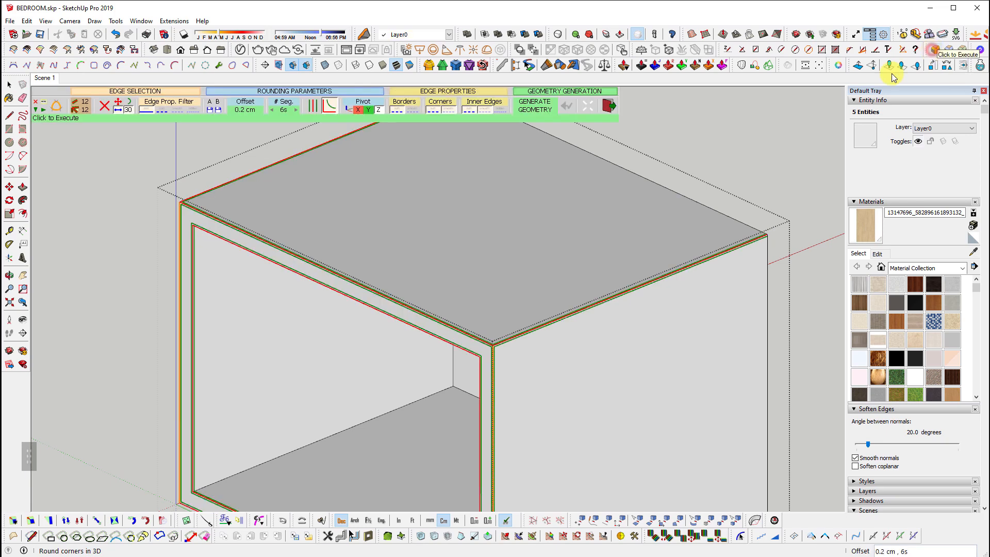
scroll(375, 309, down, 2)
middle_drag(376, 309, 231, 178)
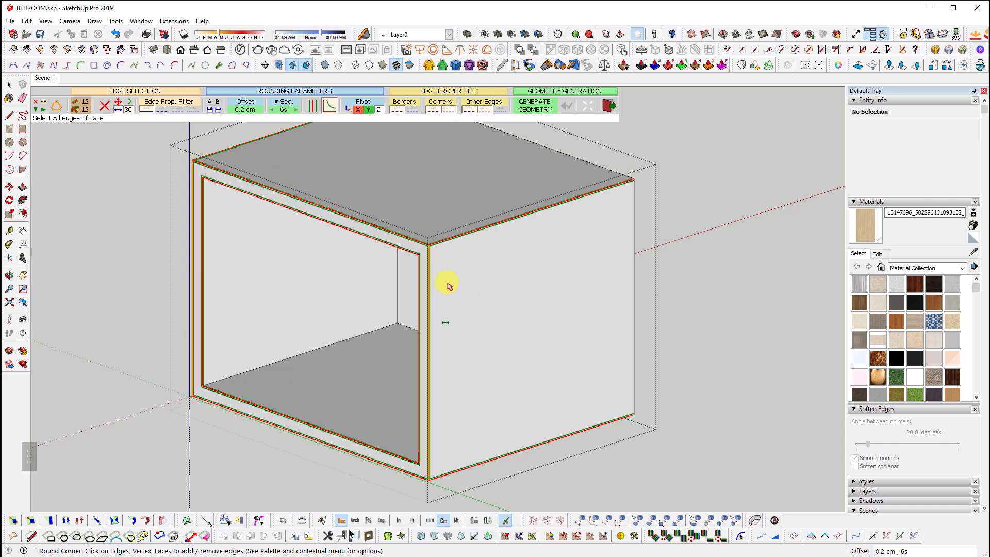
middle_drag(685, 224, 686, 227)
key(space)
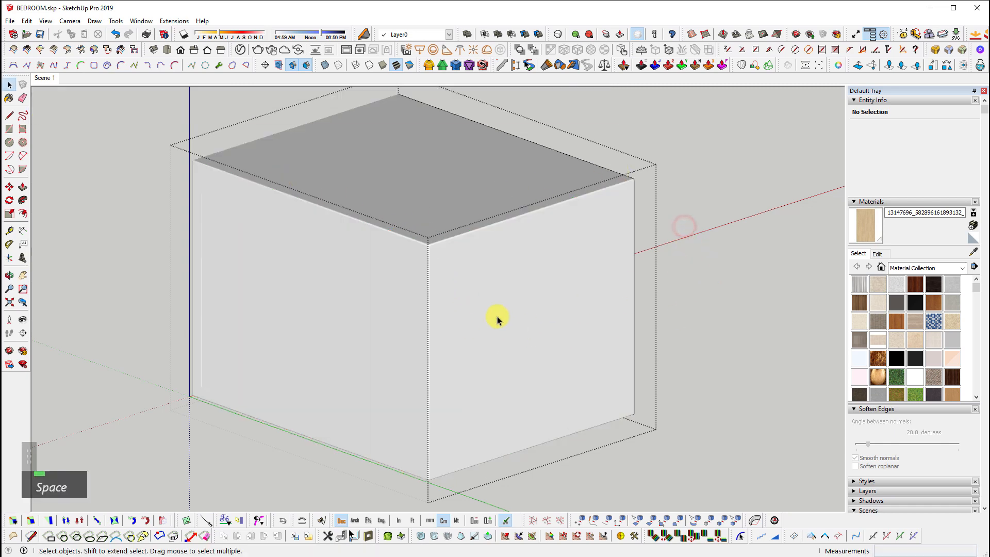
Undo the face that closed the box's front opening
middle_drag(497, 320, 564, 257)
click(534, 300)
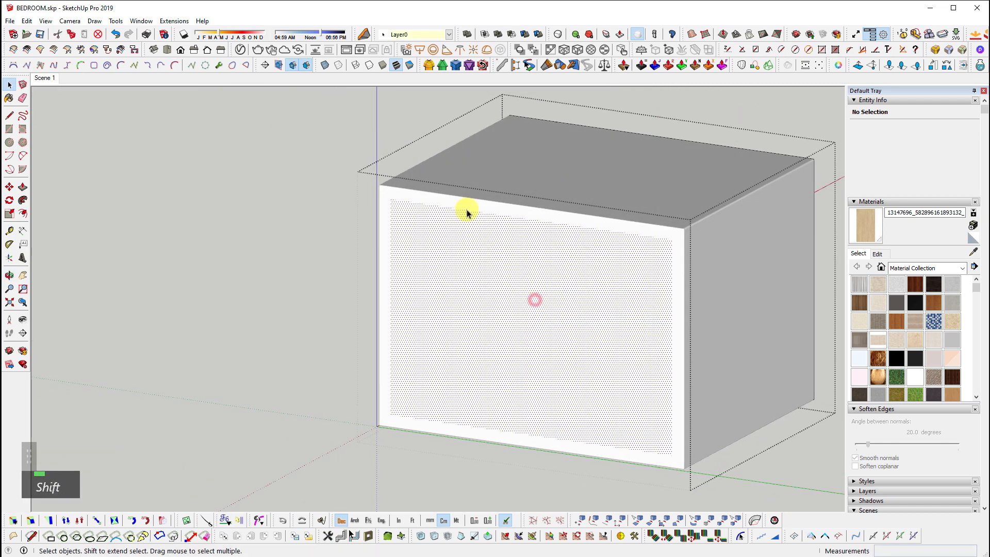
scroll(622, 375, up, 2)
key(ctrl+z)
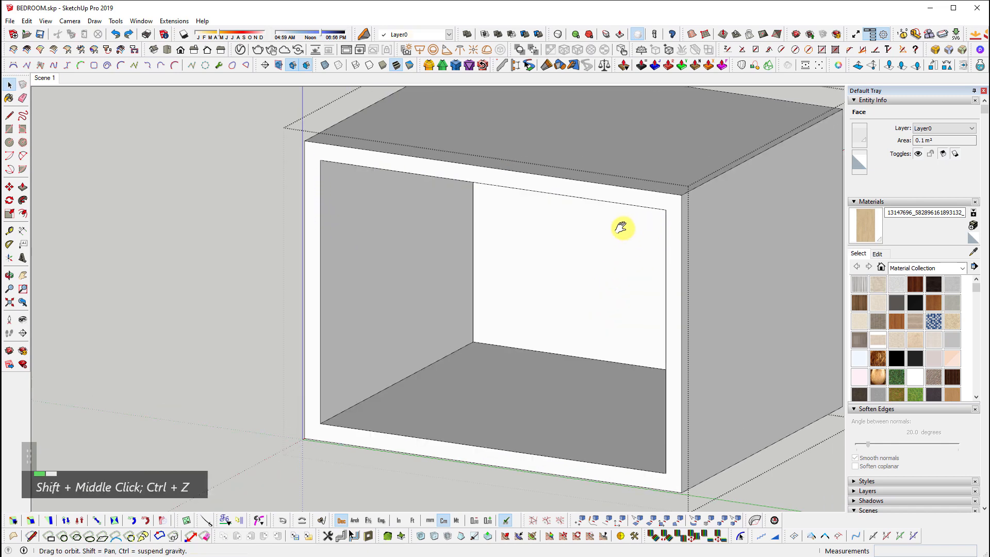
Select the front frame face plus the top edge and both bottom floor edges
shift+middle_drag(621, 228, 576, 221)
click(575, 219)
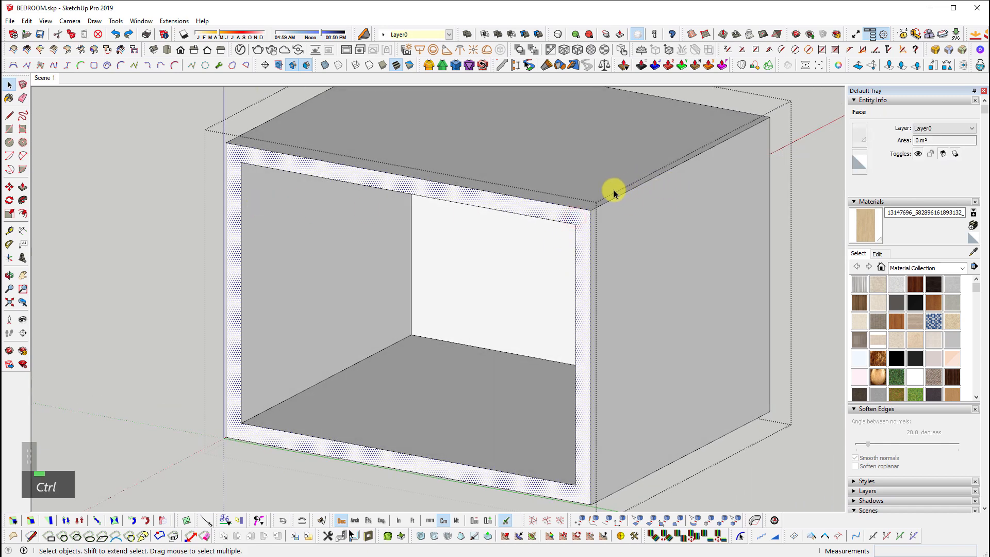
scroll(618, 213, down, 2)
key(ctrl)
ctrl+click(403, 159)
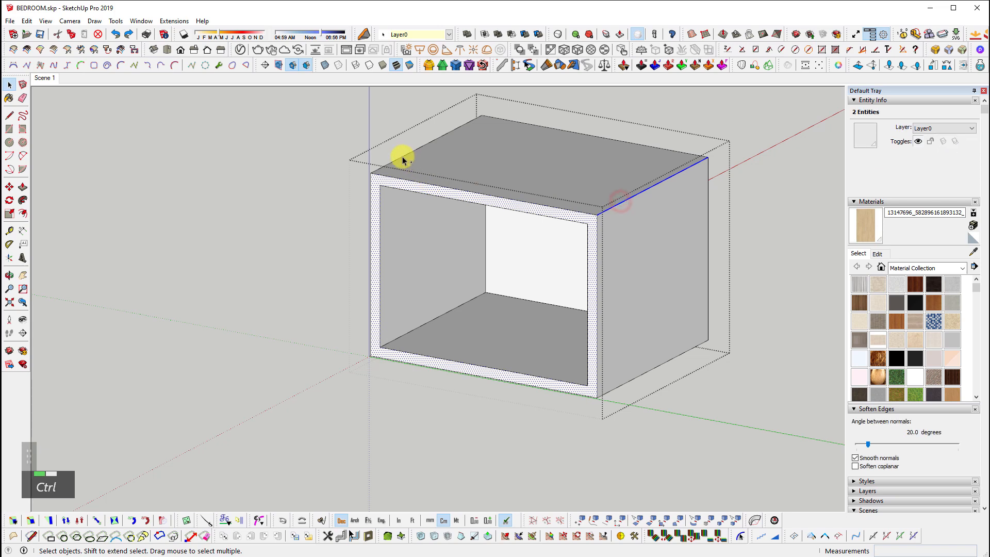
middle_drag(419, 350, 405, 376)
ctrl+click(380, 348)
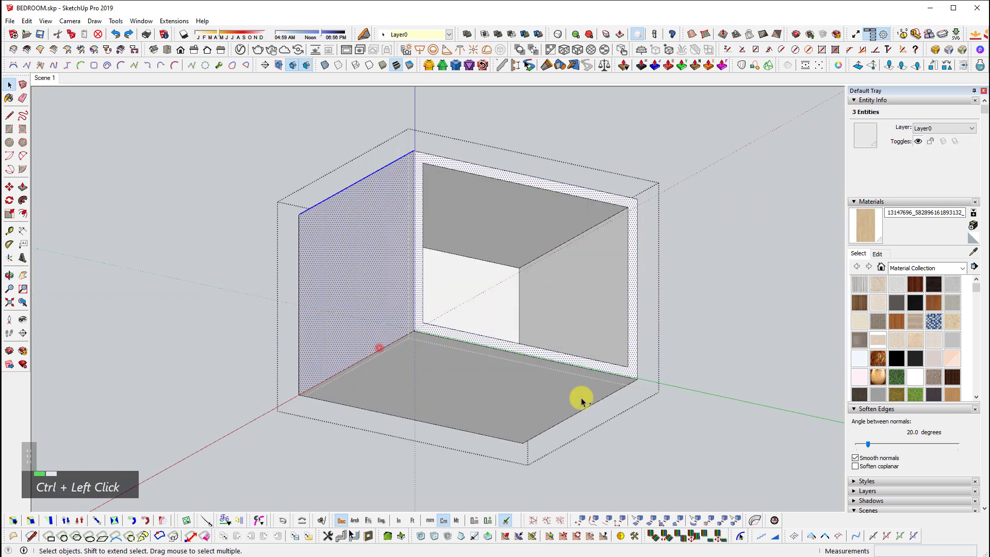
ctrl+shift+click(383, 335)
ctrl+click(389, 344)
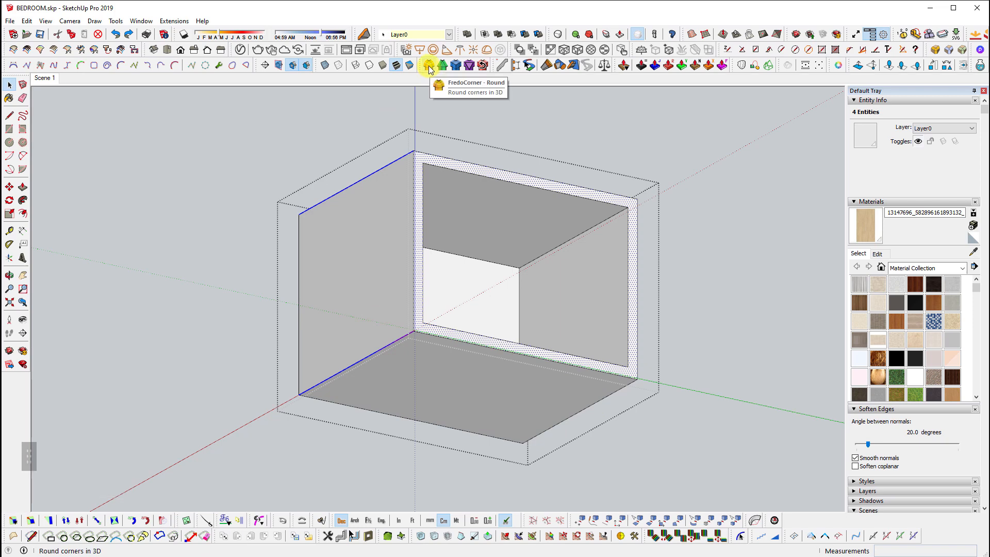
ctrl+click(604, 402)
middle_drag(604, 402, 644, 335)
scroll(644, 336, up, 2)
shift+middle_drag(692, 219, 477, 338)
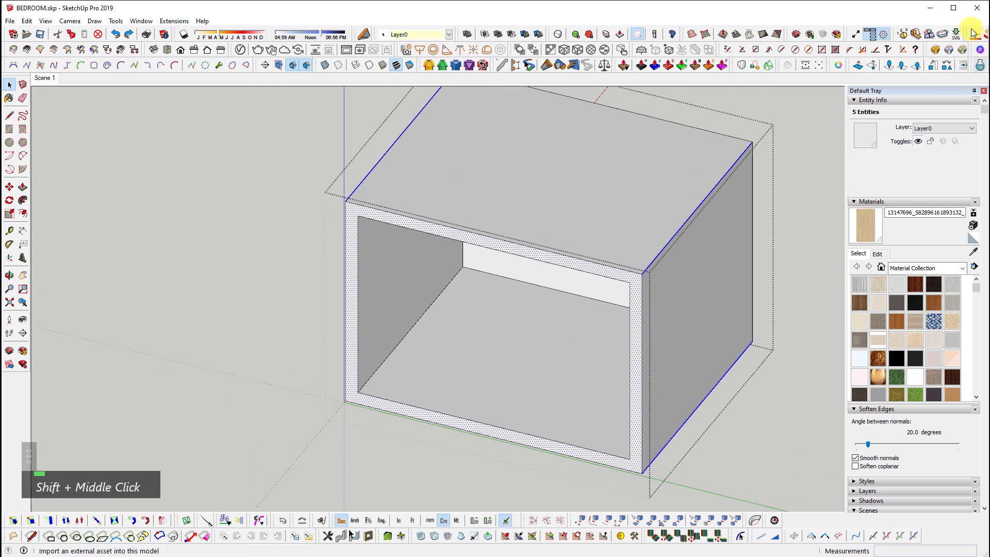
Round the selected edges at 0.2 cm, then select the box's front face
click(936, 51)
click(729, 401)
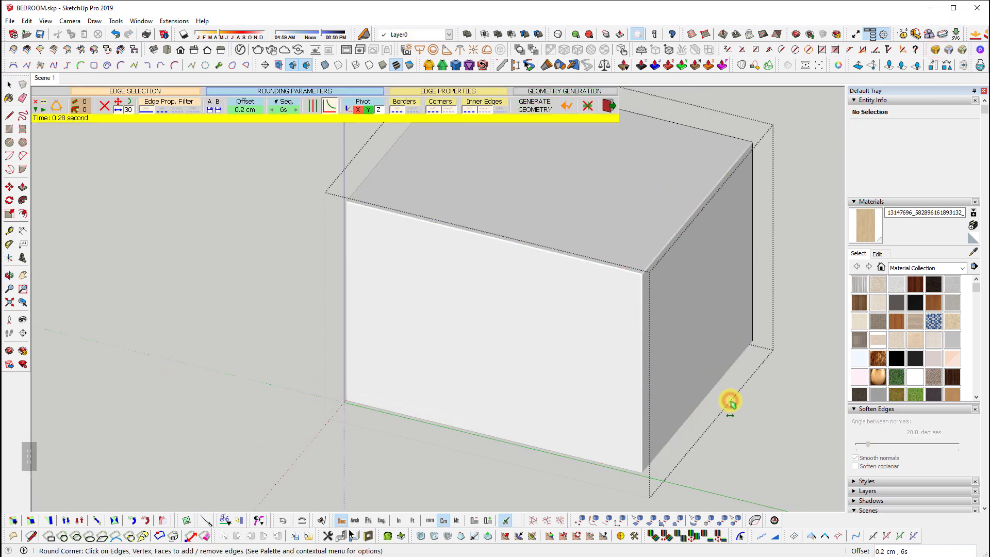
key(space)
click(503, 331)
Delete the box's front face and exit the group to show the cabinet again
key(e)
middle_drag(559, 465, 470, 388)
scroll(436, 399, down, 1)
key(h)
key(Escape)
scroll(471, 390, up, 2)
scroll(553, 369, down, 6)
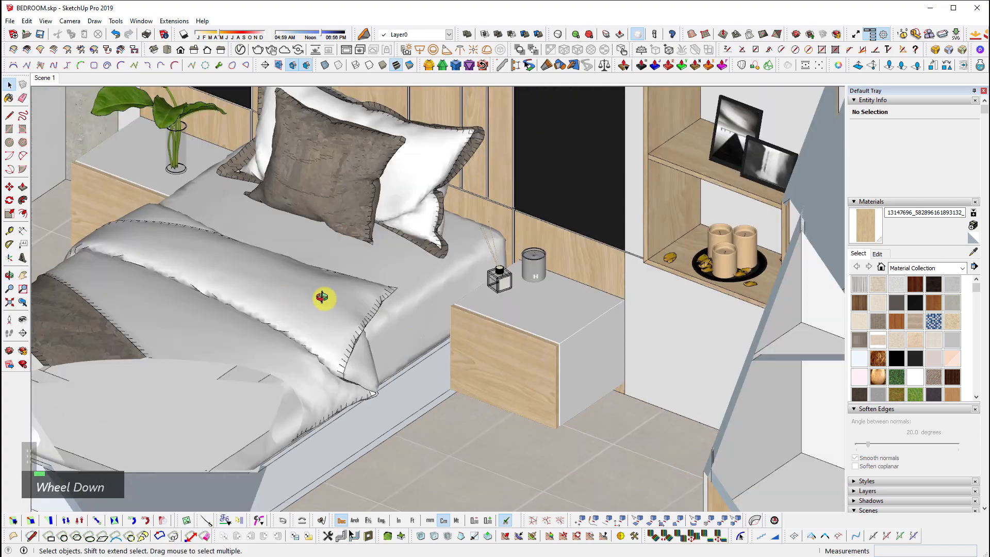
Inspect the nightstand's top surface, then zoom to fit the whole bedroom model
shift+middle_drag(321, 294, 464, 341)
scroll(751, 376, up, 2)
scroll(703, 287, up, 5)
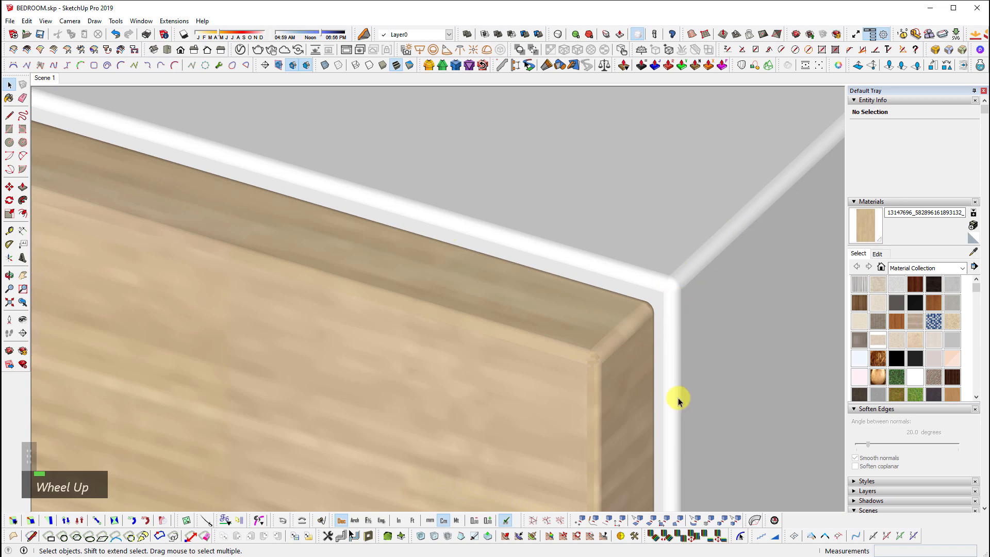
scroll(481, 345, down, 3)
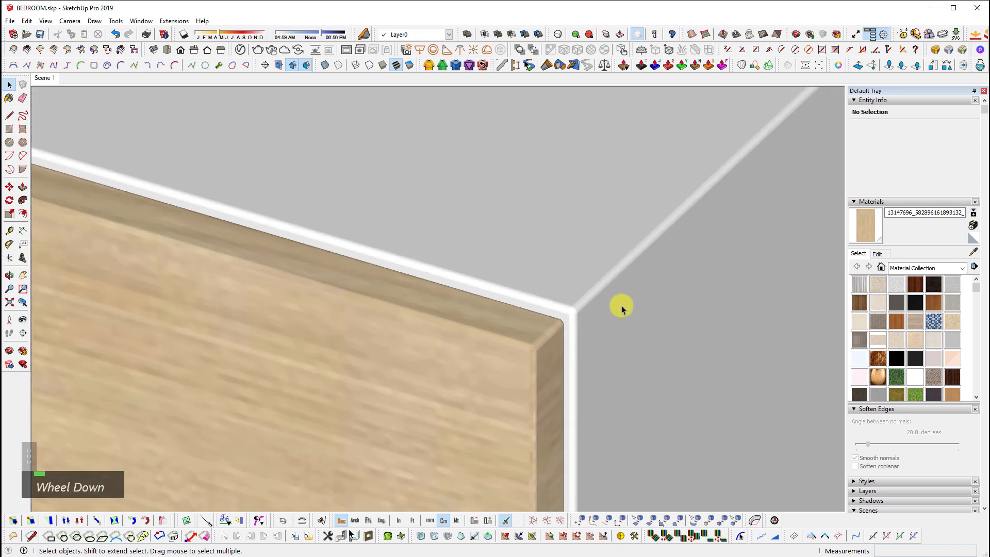
middle_drag(554, 380, 595, 310)
scroll(643, 280, down, 2)
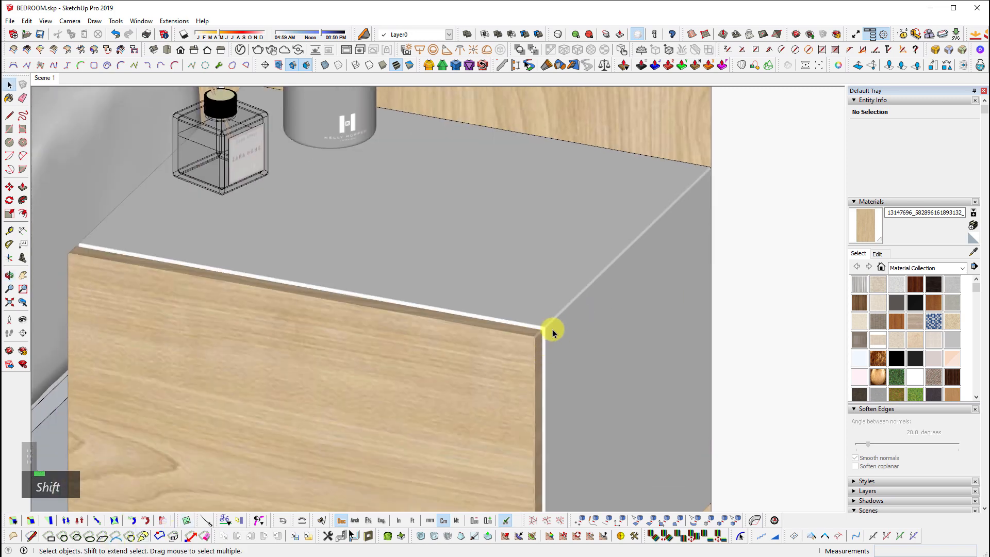
scroll(562, 312, up, 2)
shift+middle_drag(598, 303, 530, 382)
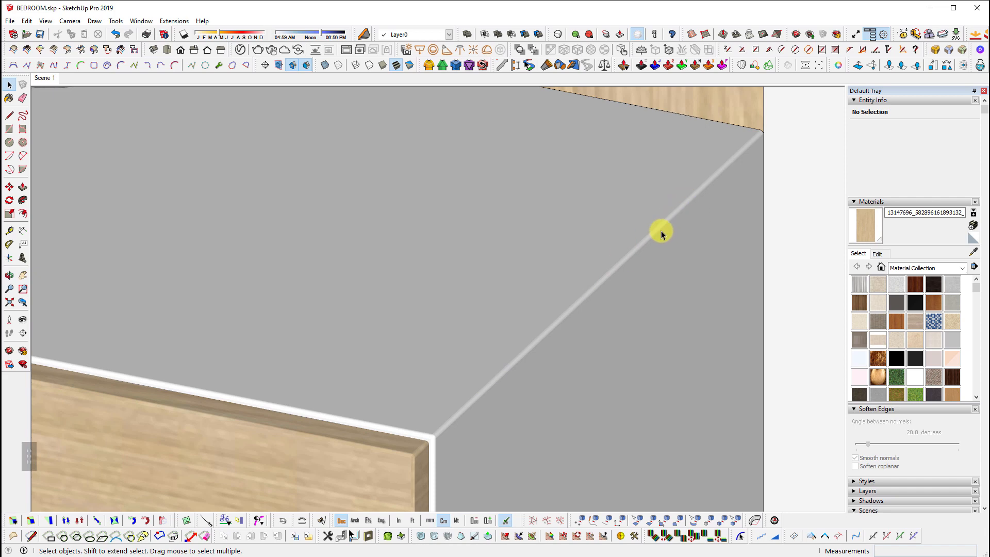
scroll(467, 271, down, 4)
middle_drag(467, 270, 355, 325)
scroll(422, 311, down, 8)
shift+scroll(356, 325, down, 1)
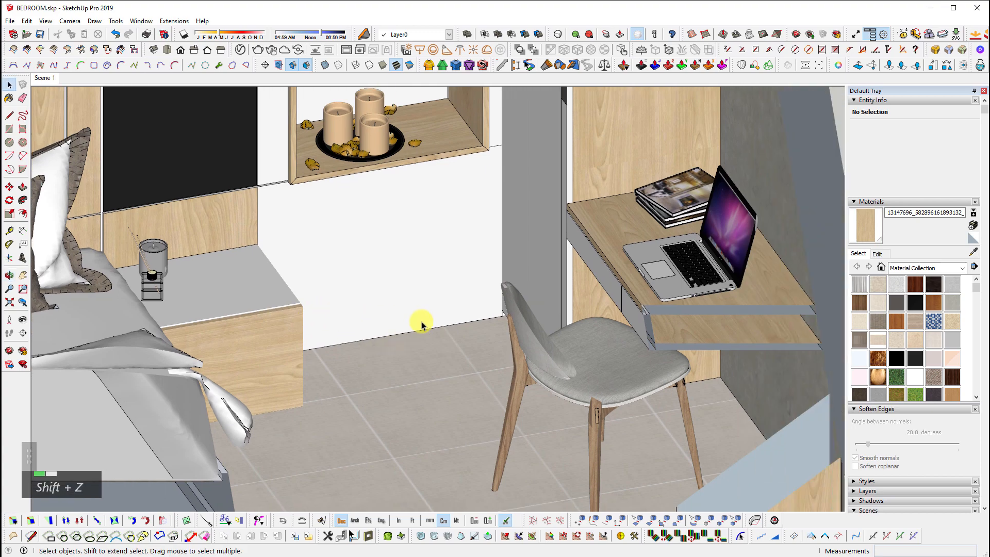
key(shift+z)
Enter the desk group, then the wall shelf group, showing both shelf slabs
scroll(411, 255, up, 3)
shift+middle_drag(611, 404, 512, 303)
scroll(697, 168, up, 3)
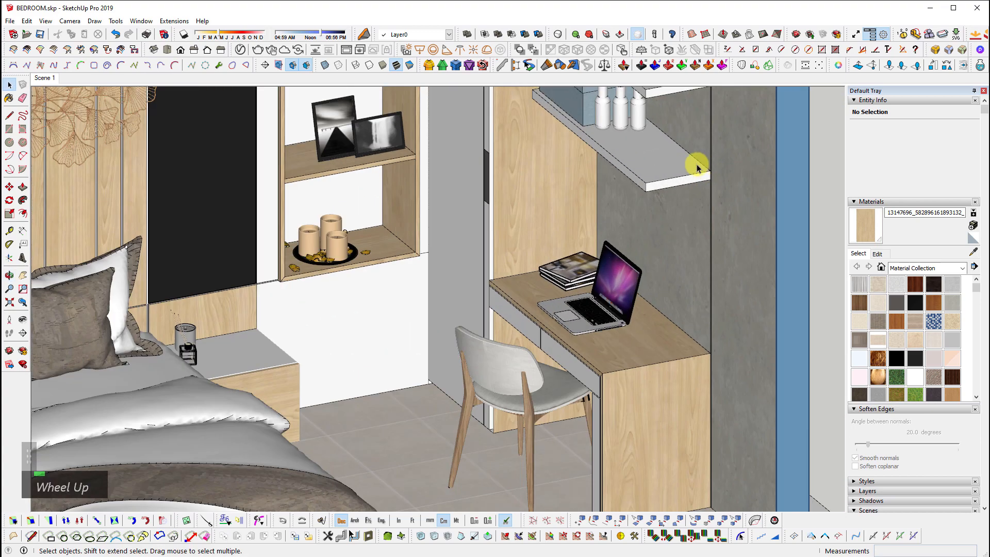
scroll(697, 168, up, 3)
double_click(655, 158)
click(654, 157)
shift+middle_drag(654, 158, 658, 361)
double_click(602, 366)
shift+middle_drag(657, 361, 508, 400)
scroll(508, 400, down, 3)
middle_drag(490, 321, 438, 281)
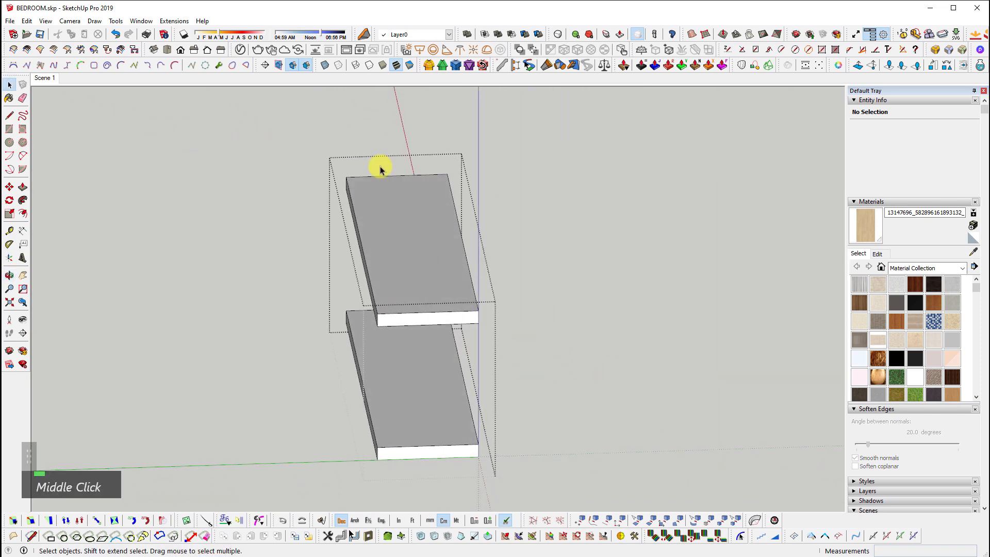
Round the edges of both wall shelves with RoundCorner at 0.2 cm offset
key(ctrl+a)
middle_drag(384, 394, 546, 384)
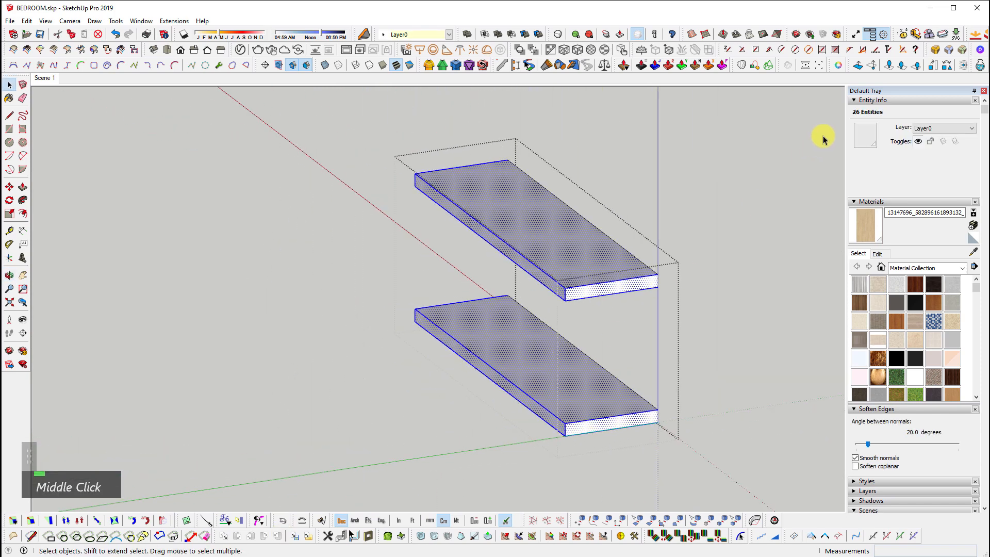
click(934, 52)
double_click(706, 336)
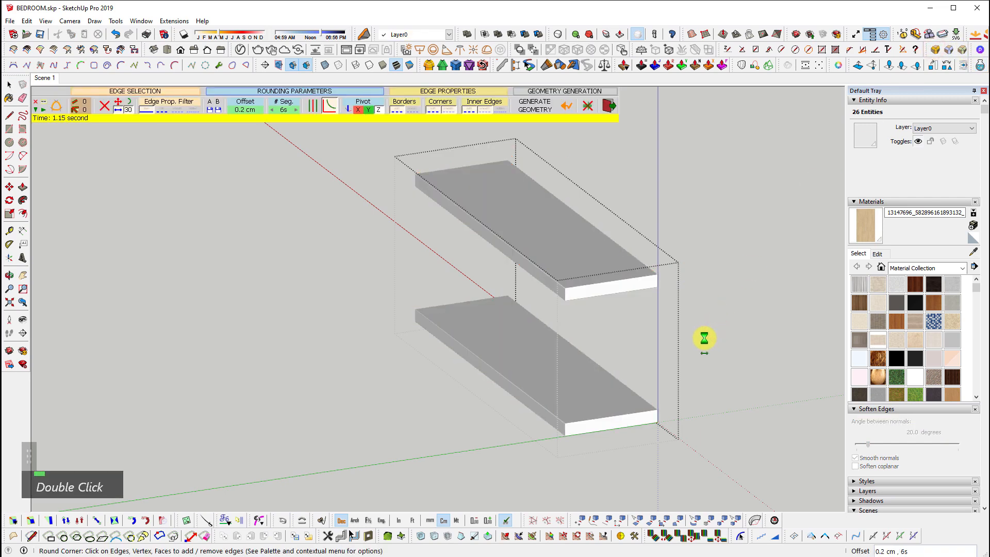
key(space)
Open the desk's front rail group and select the rail's left and right faces
scroll(612, 278, up, 5)
key(Escape)
scroll(484, 193, down, 4)
shift+middle_drag(540, 436, 625, 308)
scroll(542, 411, up, 5)
shift+middle_drag(541, 411, 597, 256)
double_click(598, 255)
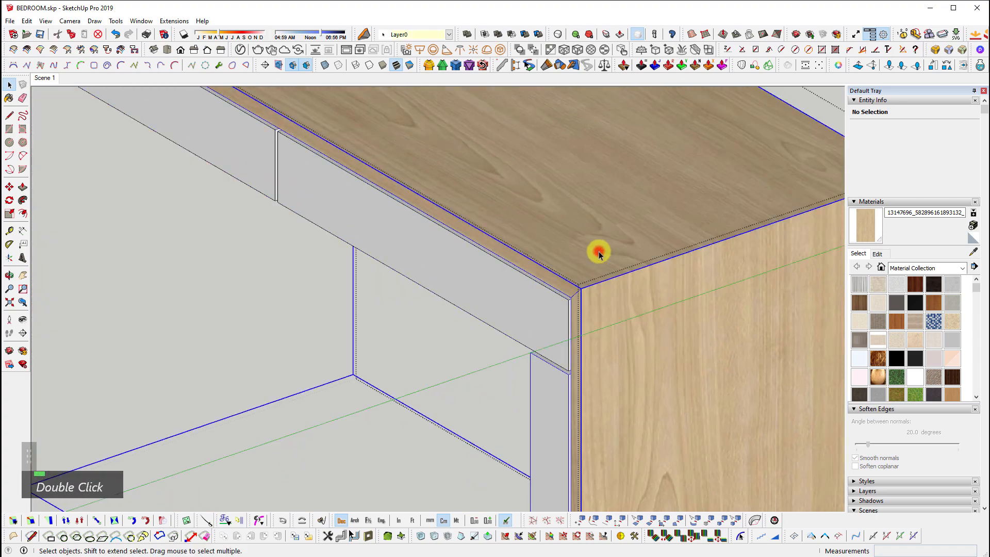
scroll(593, 258, down, 3)
double_click(379, 225)
click(291, 182)
ctrl+click(373, 227)
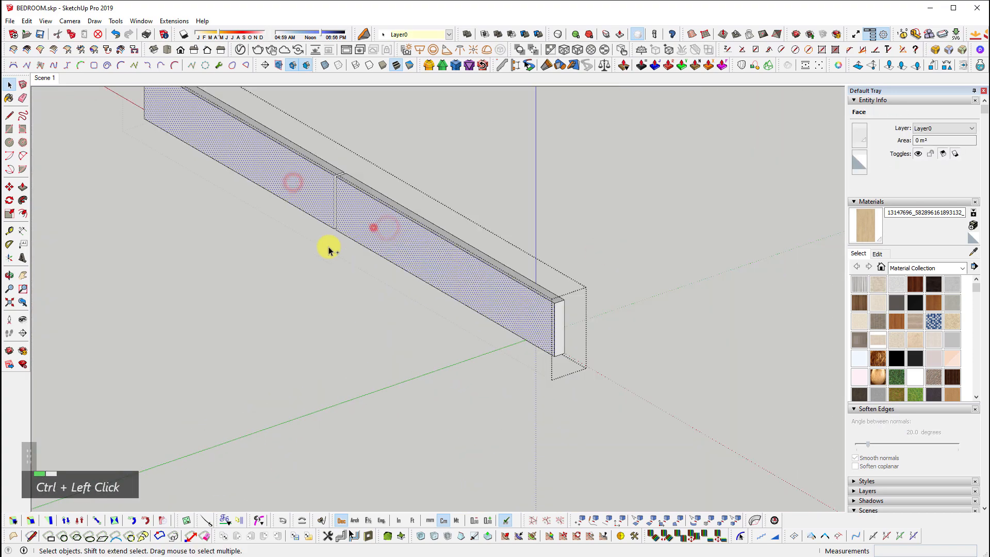
Isolate the rail and round its selected faces' edges at 0.2 cm
scroll(368, 259, up, 2)
key(shift+o)
middle_drag(531, 371, 530, 299)
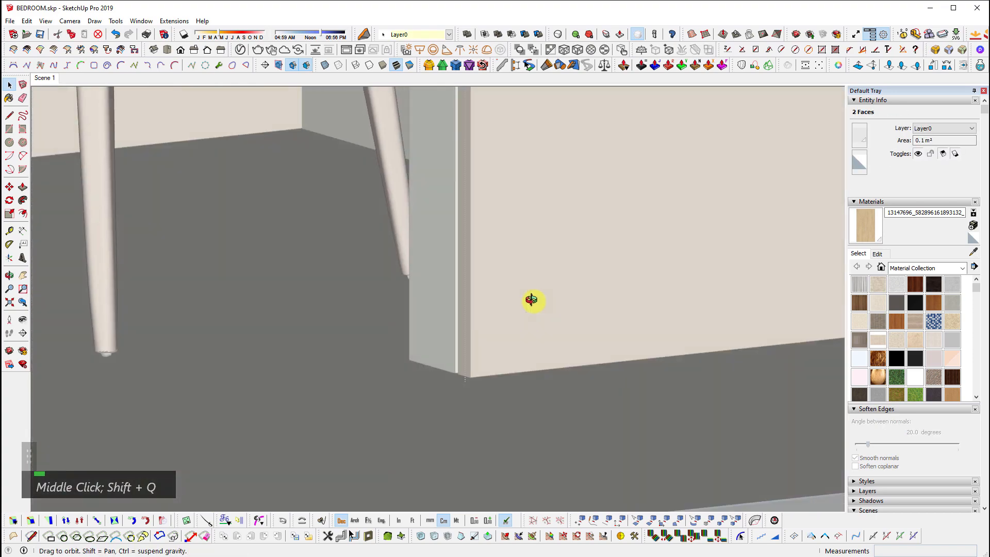
scroll(590, 382, down, 3)
shift+middle_drag(589, 383, 411, 310)
shift+scroll(375, 247, up, 3)
shift+scroll(261, 139, up, 3)
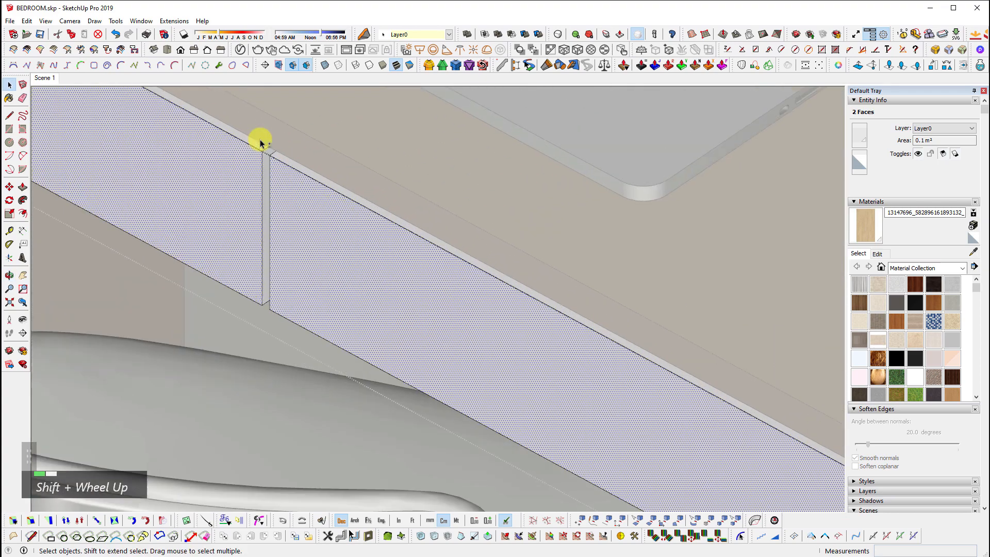
key(shift+q)
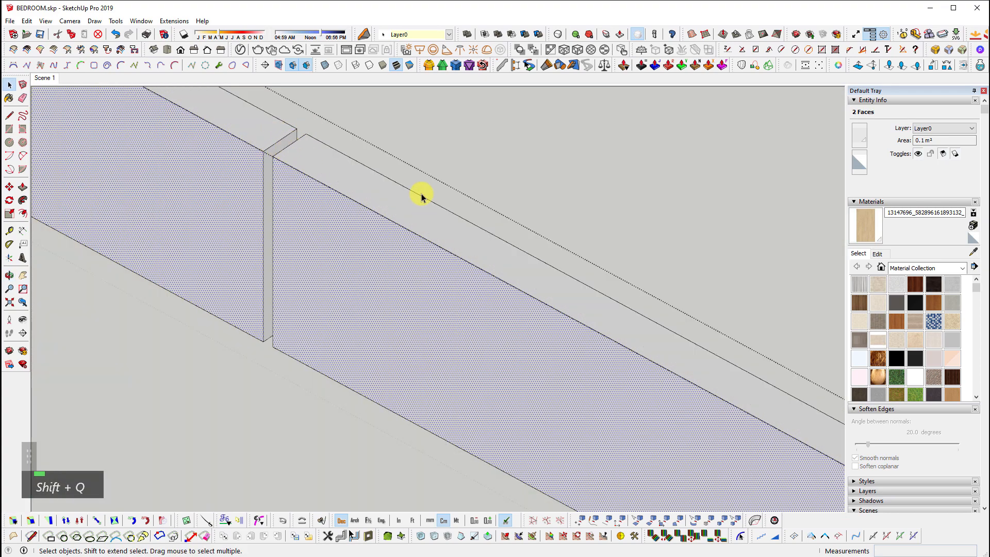
shift+middle_drag(232, 161, 327, 221)
scroll(352, 229, up, 1)
click(935, 49)
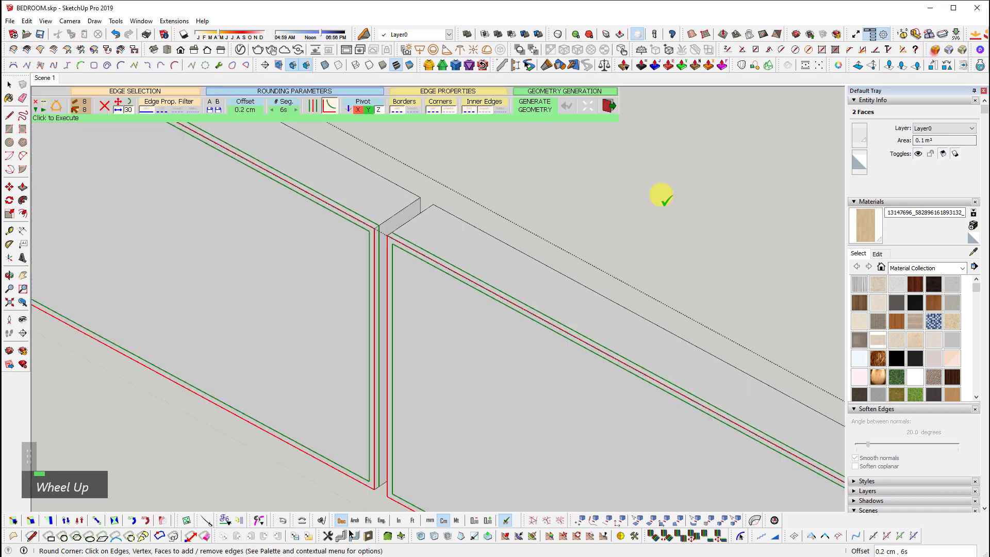
click(583, 219)
key(space)
Check the rounded rail geometry, leave the rail group and view the desk front
double_click(402, 260)
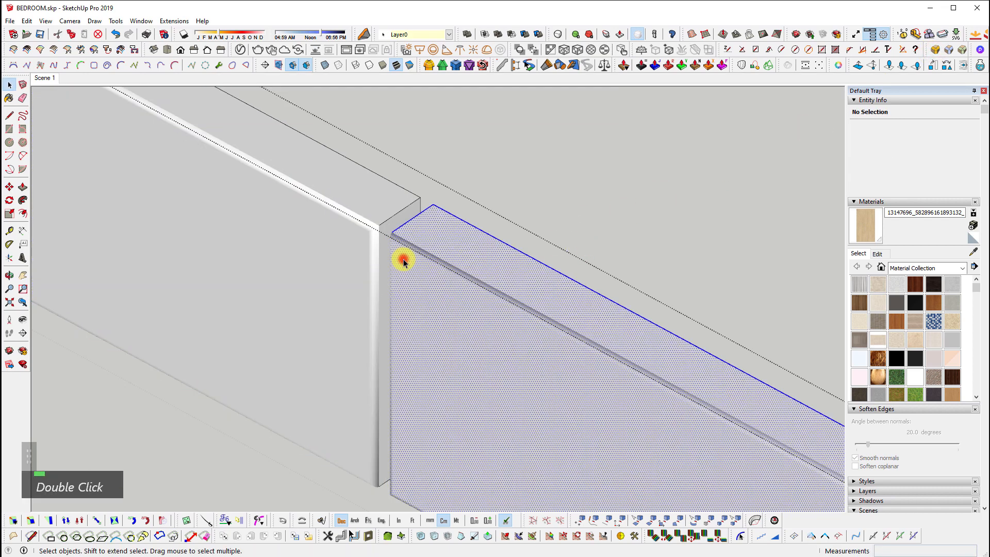
scroll(400, 258, down, 5)
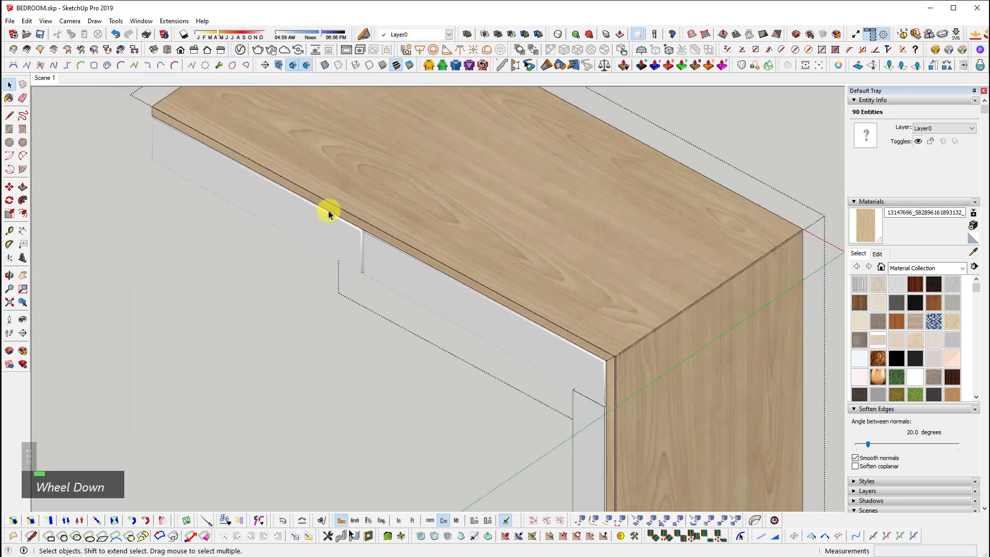
click(495, 392)
middle_drag(608, 381, 507, 284)
shift+middle_drag(373, 305, 471, 327)
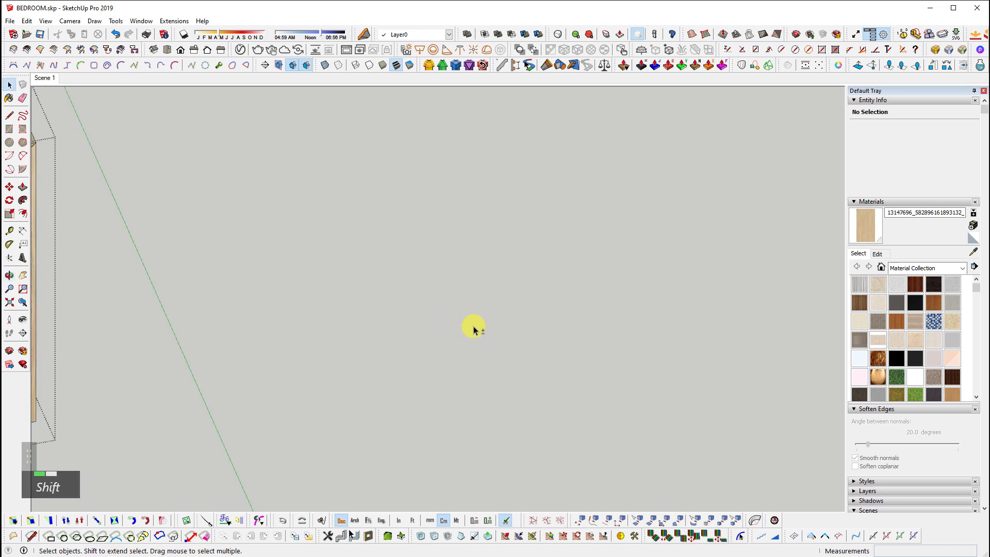
Select the desk's panel face and try RoundCorner, then cancel it
scroll(687, 349, up, 5)
double_click(689, 329)
click(678, 272)
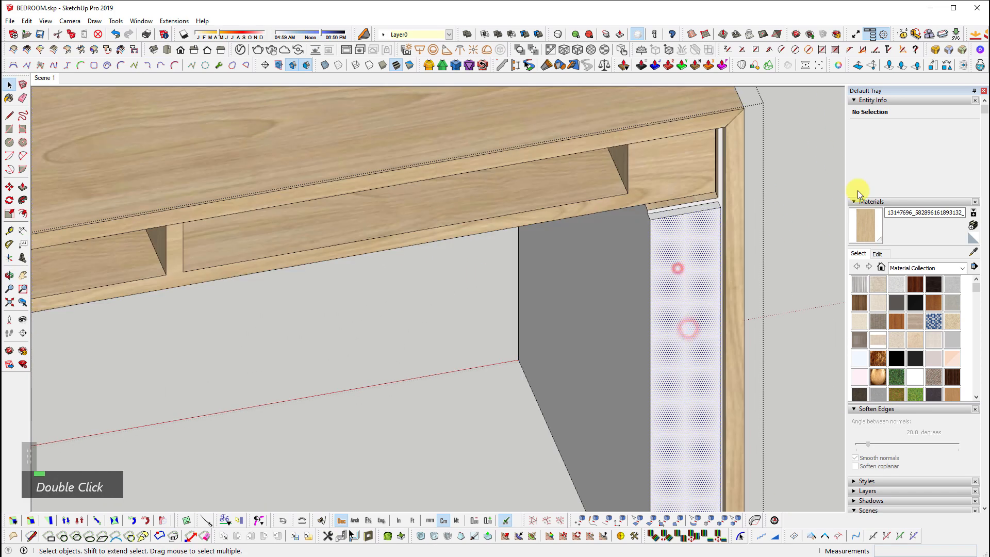
click(934, 49)
key(space)
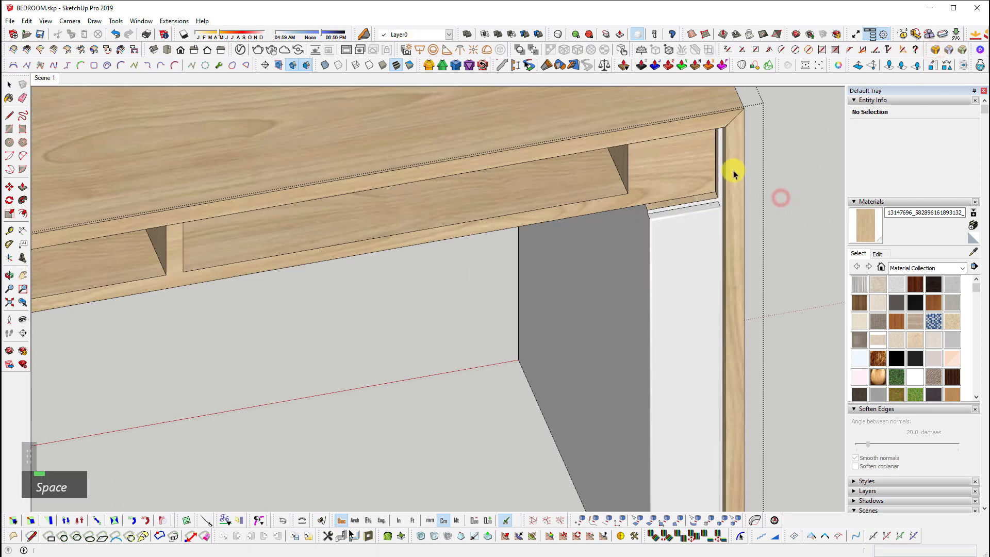
Add the desk's top, corner and side faces to the selection for rounding
middle_drag(780, 152, 719, 375)
scroll(484, 240, up, 3)
ctrl+click(444, 232)
ctrl+click(471, 208)
ctrl+click(499, 258)
scroll(532, 243, down, 2)
scroll(769, 348, down, 2)
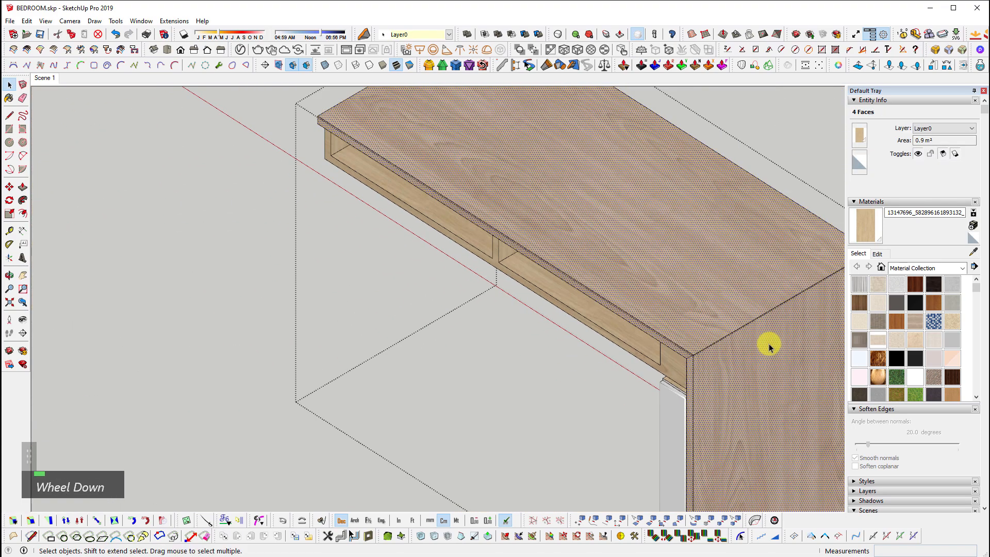
click(934, 49)
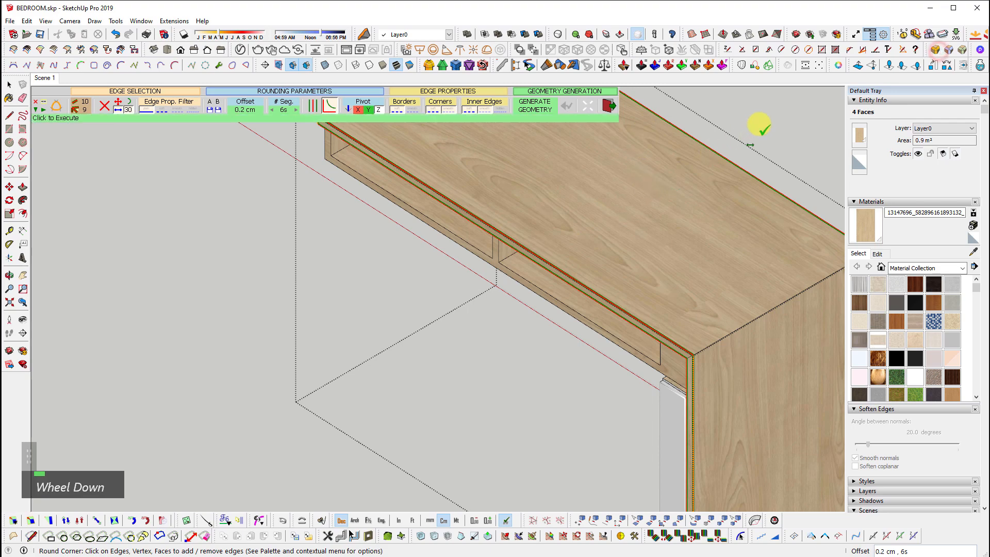
scroll(628, 327, up, 2)
ctrl+scroll(592, 338, up, 1)
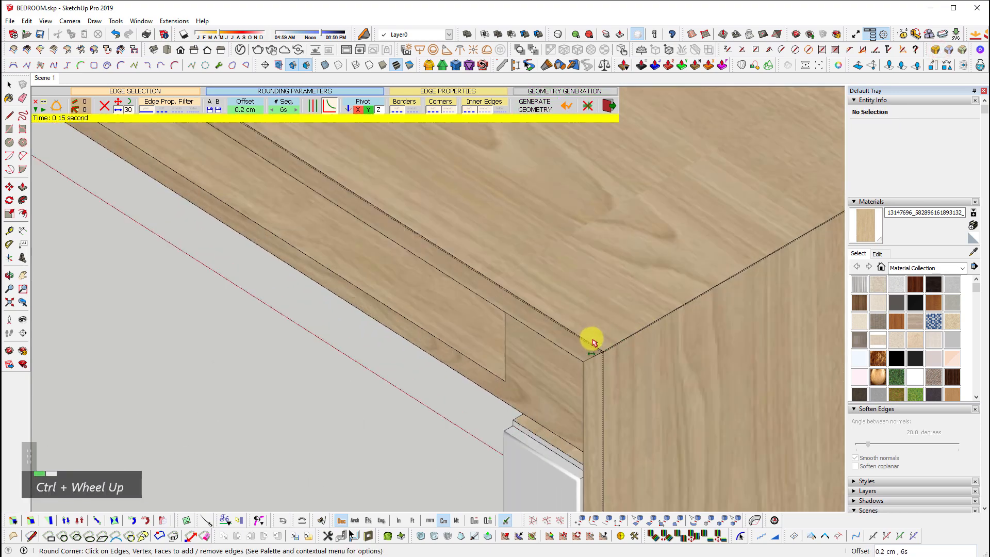
scroll(596, 364, up, 4)
Round the desk's top front edge, front band, top and right side faces at 0.2 cm
ctrl+click(625, 343)
ctrl+double_click(541, 326)
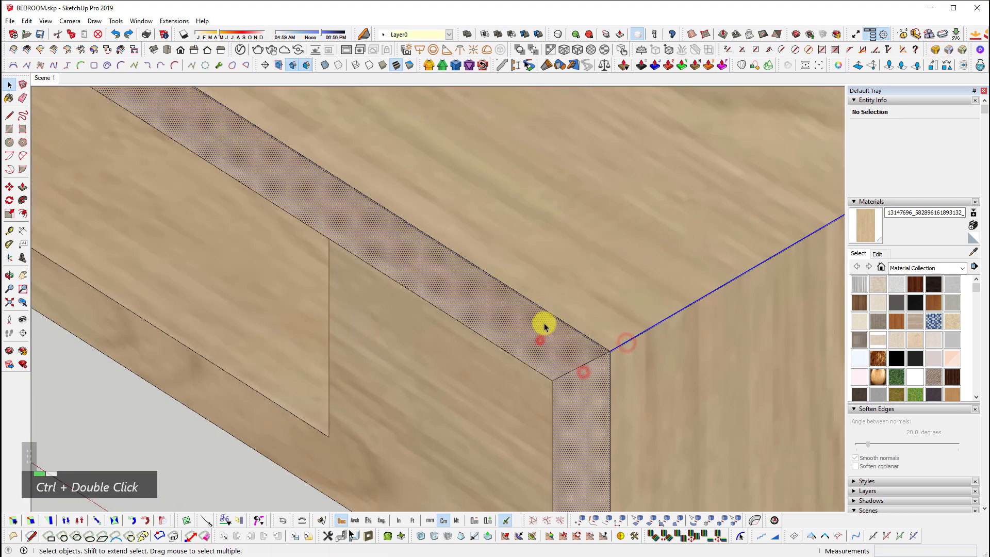
scroll(559, 250, down, 2)
ctrl+click(556, 245)
ctrl+click(610, 323)
scroll(607, 325, down, 4)
shift+middle_drag(635, 333, 593, 314)
key(shift+z)
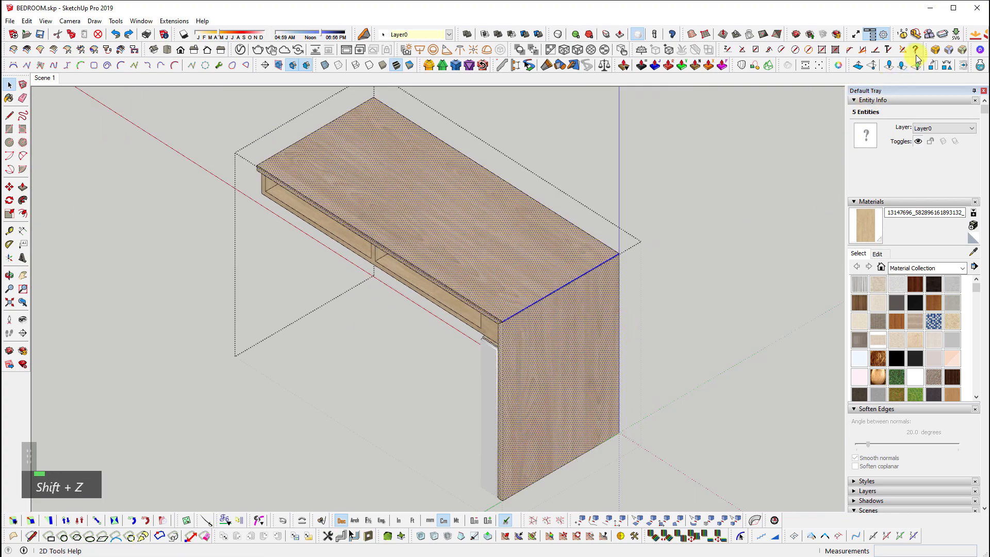
click(936, 50)
scroll(529, 293, up, 2)
click(741, 220)
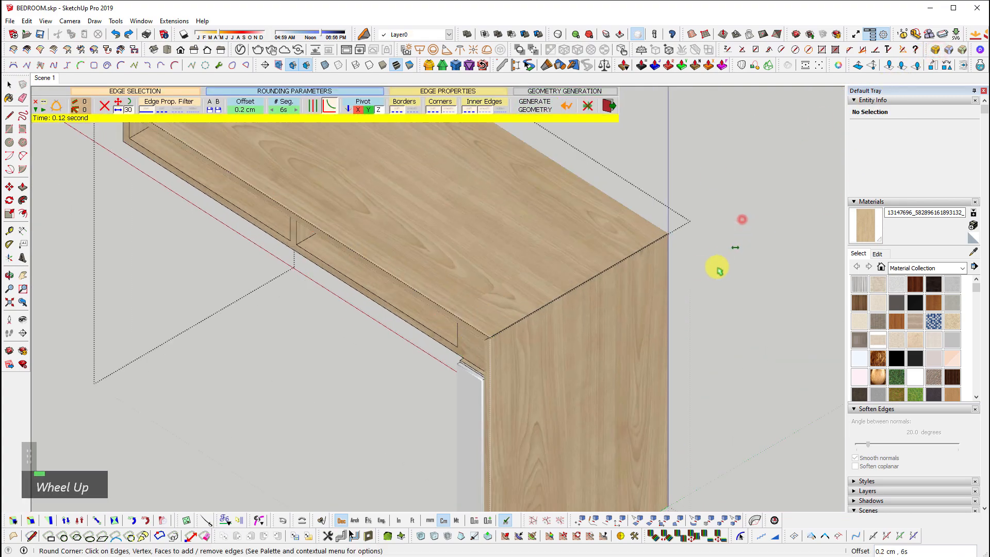
scroll(494, 340, up, 2)
key(space)
Inspect the desk's top corner and undo the edge rounding
scroll(480, 360, up, 2)
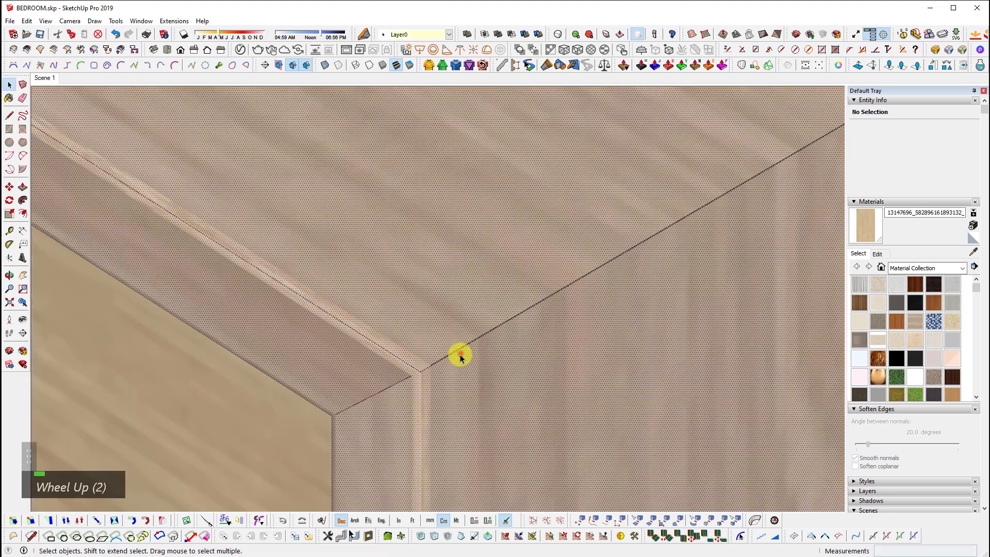
middle_drag(460, 357, 725, 289)
scroll(628, 309, down, 1)
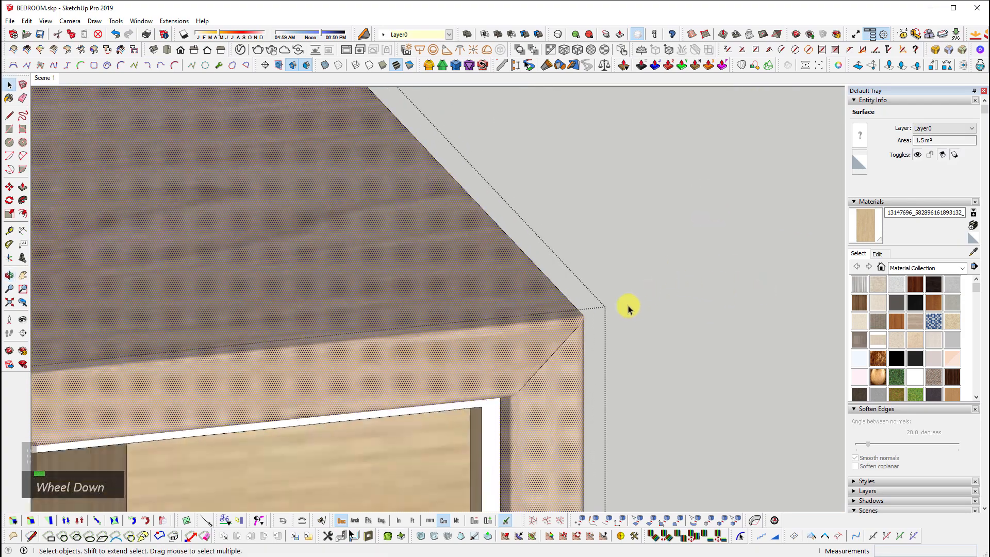
key(ctrl+z)
Reselect the desk's top edge, front strips, side and top faces and round them at 0.2 cm
ctrl+click(570, 303)
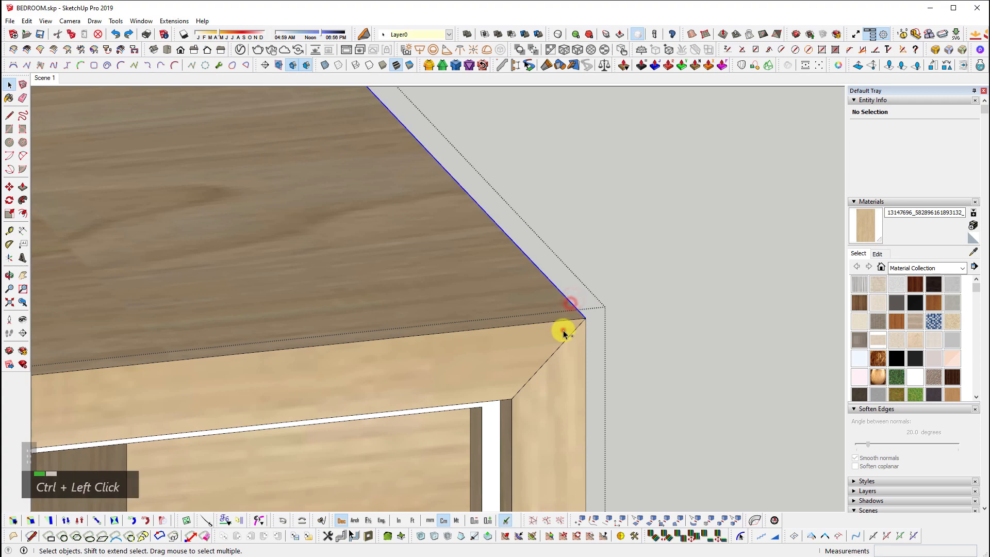
ctrl+click(564, 330)
ctrl+click(577, 352)
middle_drag(670, 351, 404, 348)
scroll(404, 348, down, 2)
ctrl+click(475, 363)
ctrl+click(464, 322)
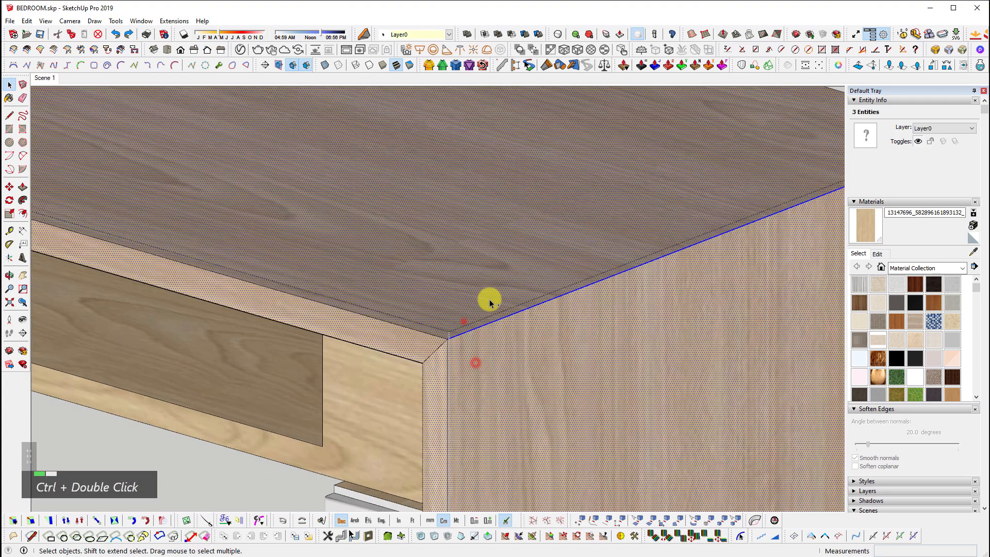
click(930, 32)
scroll(568, 308, down, 3)
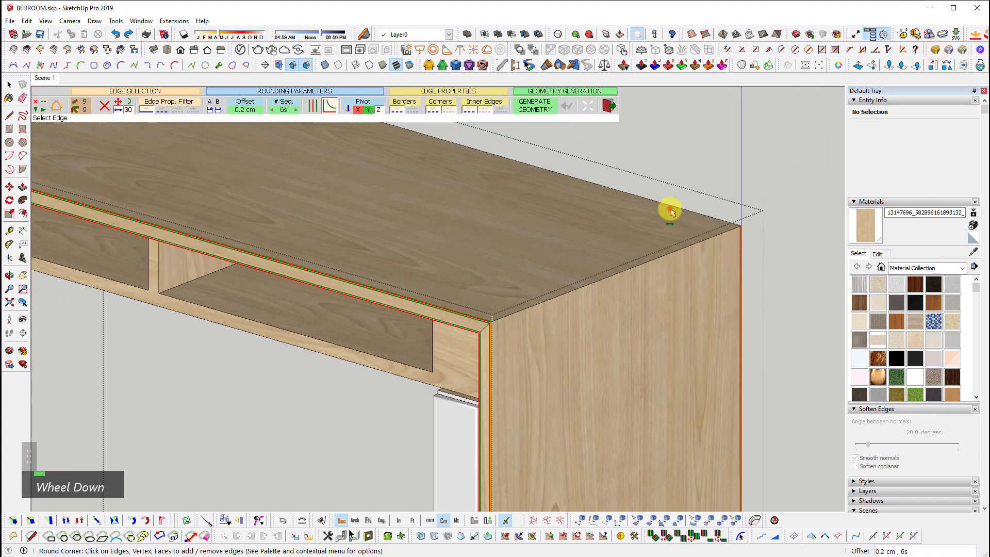
key(Escape)
scroll(729, 320, down, 3)
key(Escape)
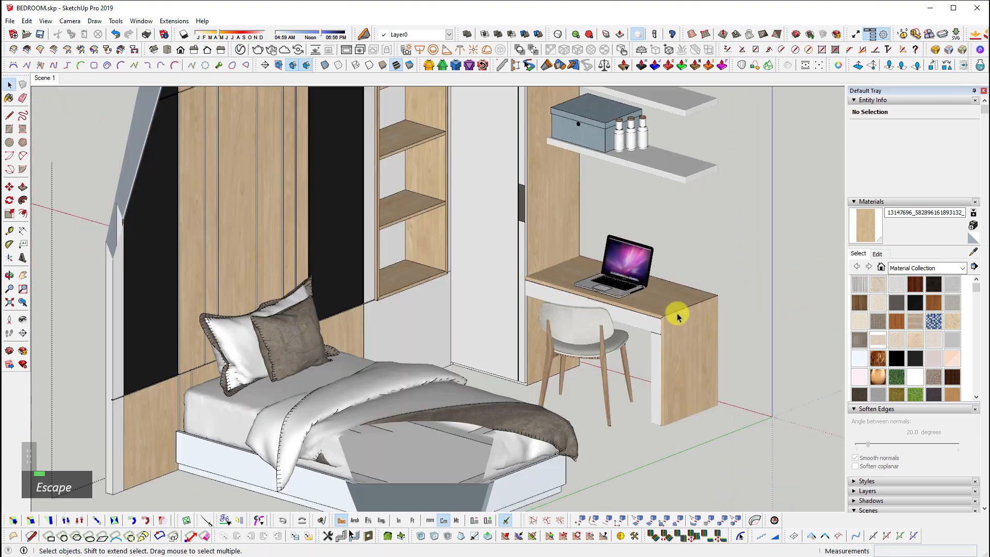
Open the grey door panel and select its strip, grey and handle faces
scroll(505, 247, up, 5)
triple_click(524, 243)
middle_drag(524, 243, 515, 481)
shift+middle_drag(597, 309, 593, 353)
scroll(552, 172, up, 3)
click(583, 343)
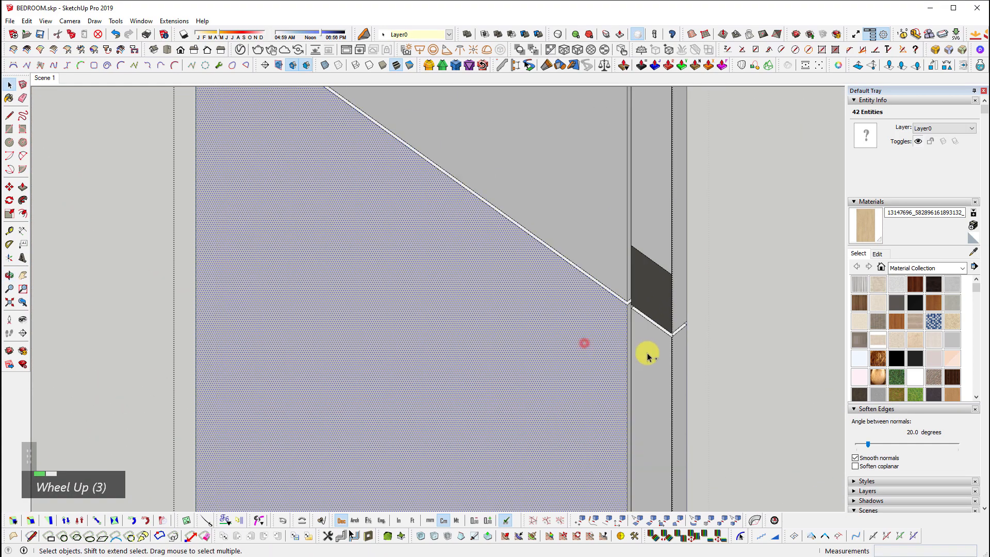
ctrl+click(657, 354)
ctrl+click(668, 222)
ctrl+click(592, 186)
ctrl+click(643, 287)
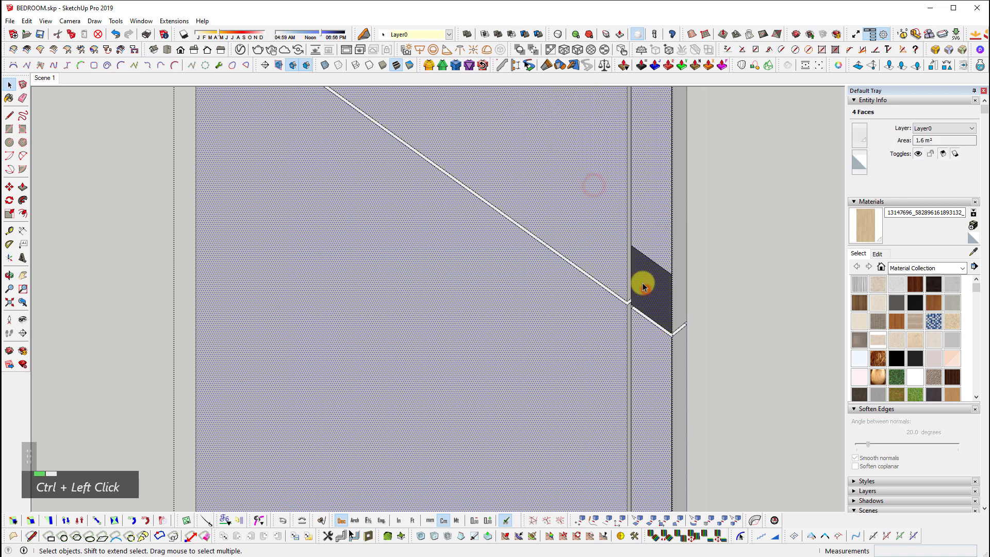
key(shift+z)
Add the lower dark and strip faces and round the door panel edges at 0.2 cm
shift+middle_drag(657, 413, 718, 330)
scroll(526, 277, up, 6)
ctrl+click(556, 290)
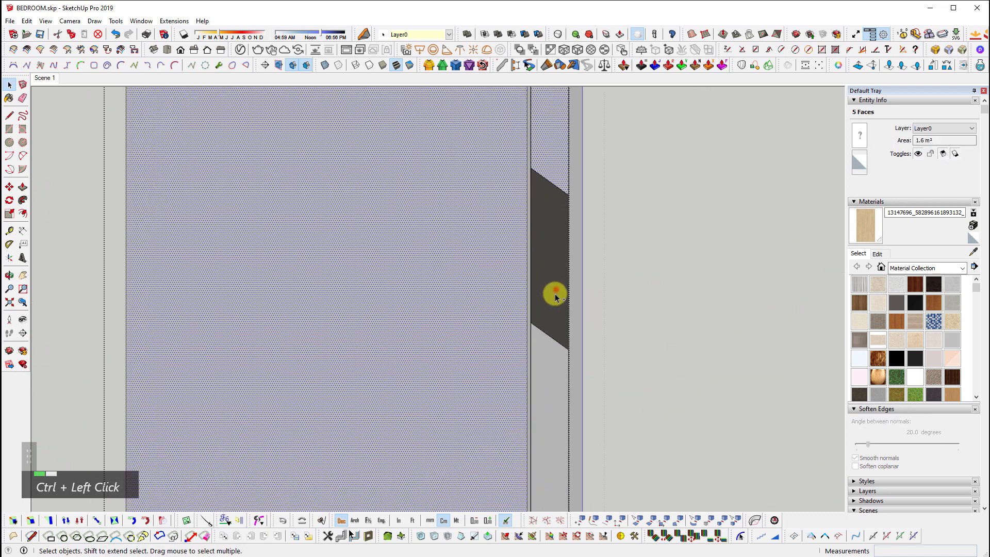
ctrl+click(547, 362)
click(933, 52)
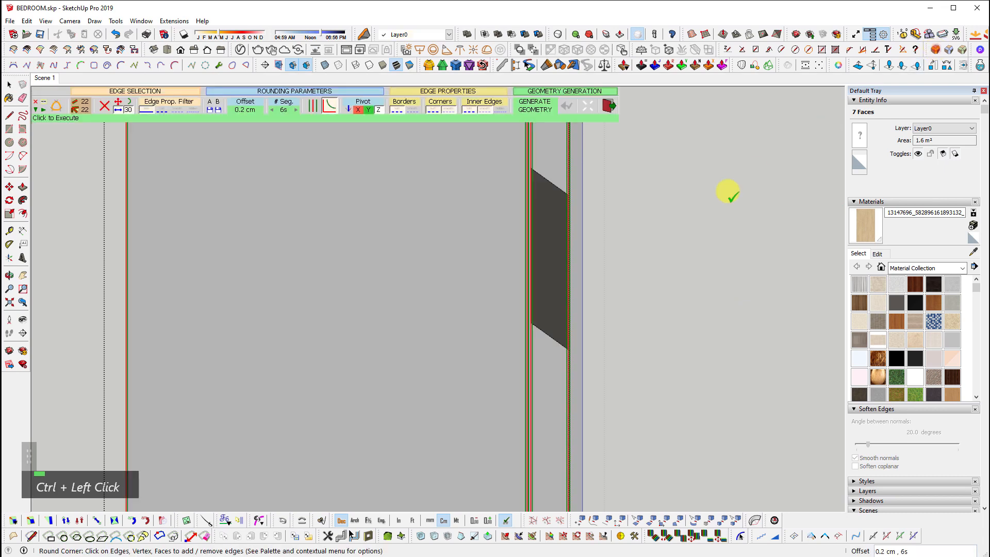
scroll(639, 411, down, 2)
key(Escape)
key(space)
Select the bookshelf unit and its thin shelf edge faces
scroll(621, 389, down, 7)
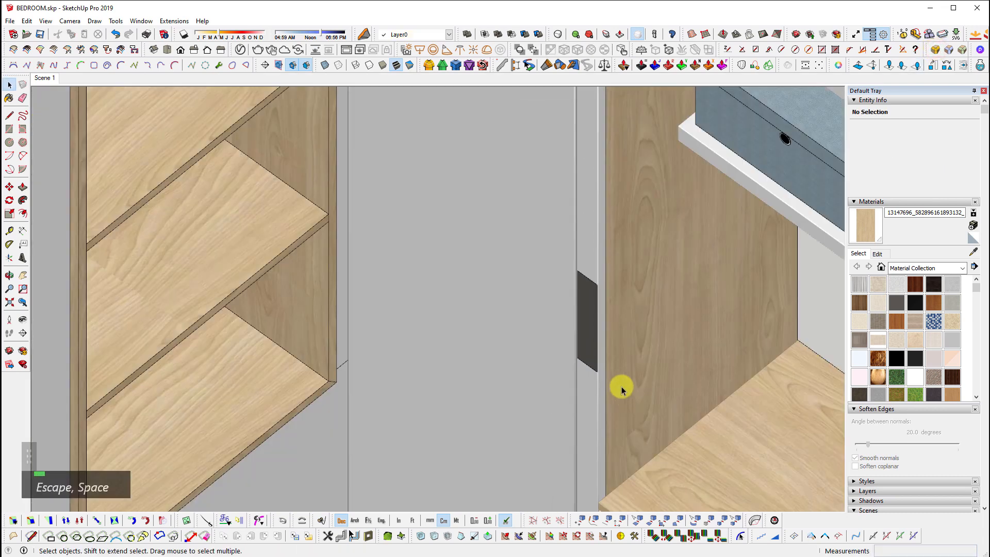
middle_drag(626, 397, 660, 164)
scroll(423, 243, up, 3)
double_click(423, 243)
scroll(423, 243, down, 3)
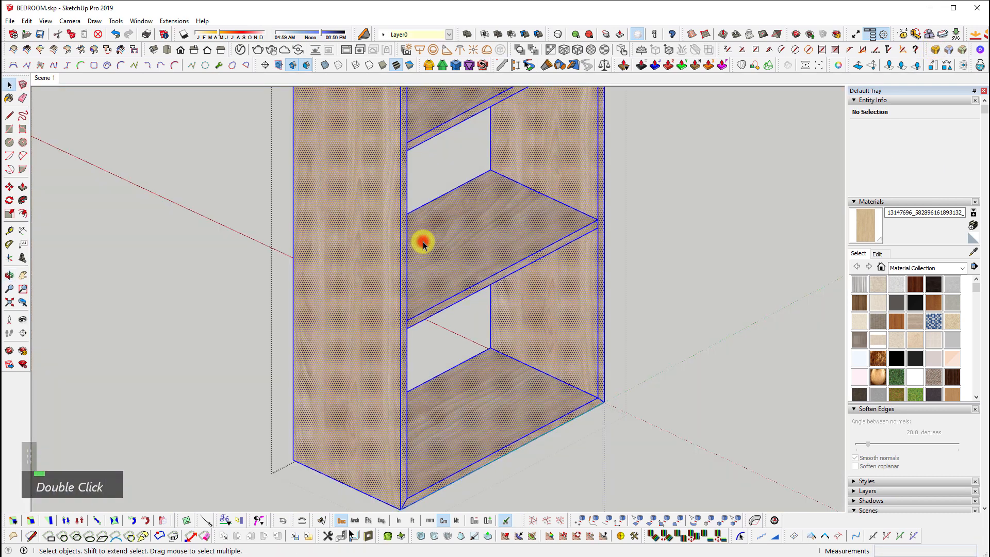
scroll(448, 302, down, 2)
scroll(406, 479, up, 5)
scroll(405, 479, up, 2)
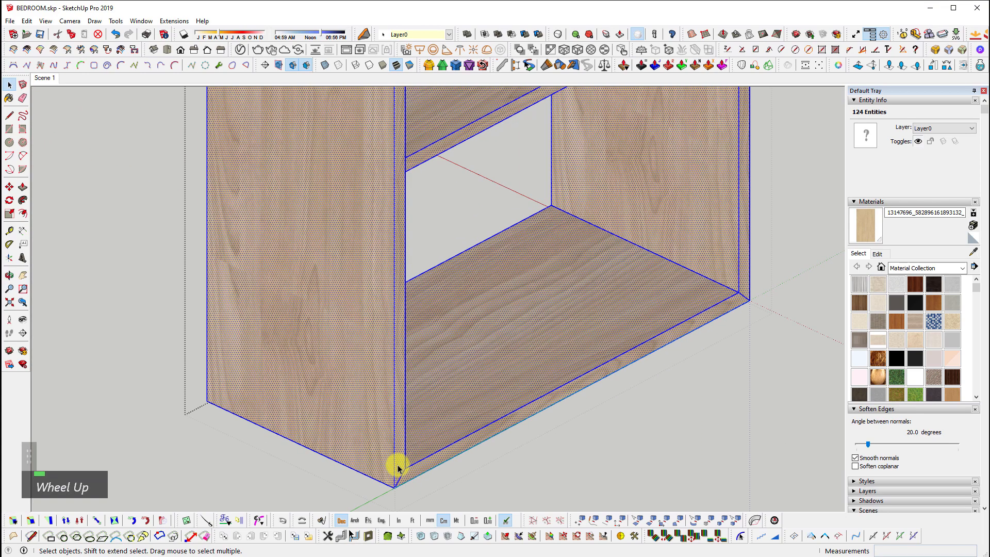
ctrl+click(400, 469)
scroll(461, 425, down, 3)
key(shift+z)
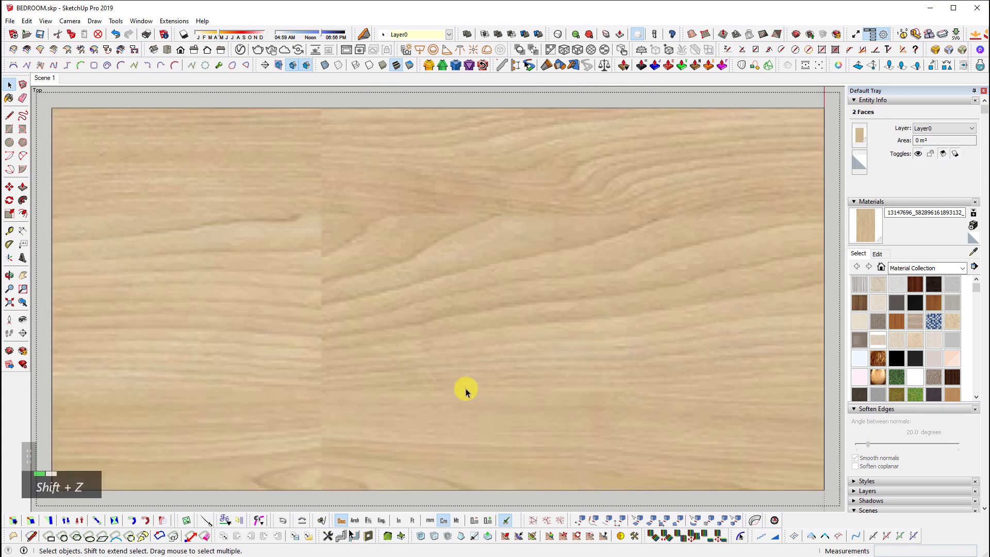
Round the bookshelf's selected edges at 0.2 cm
scroll(464, 390, down, 2)
middle_drag(572, 402, 710, 176)
key(shift+z)
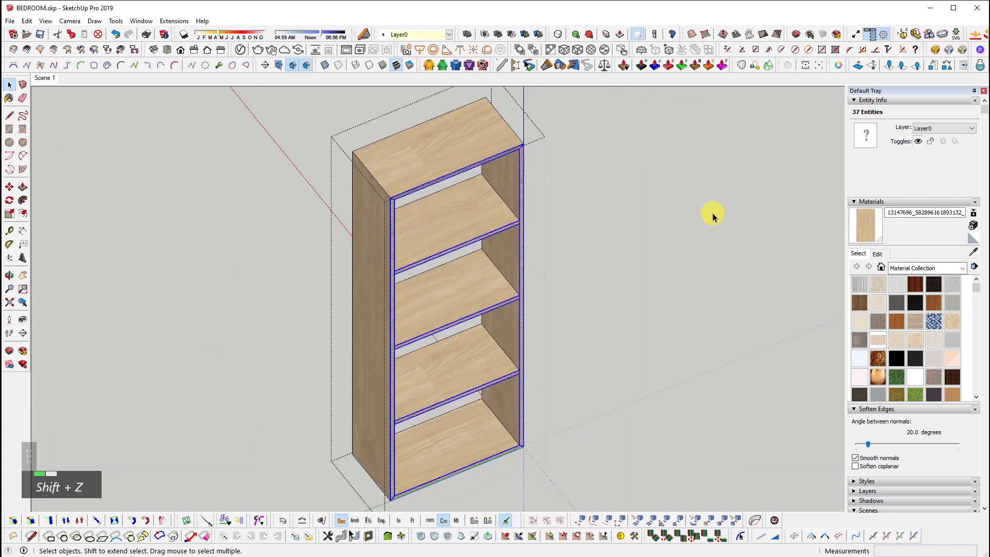
click(934, 50)
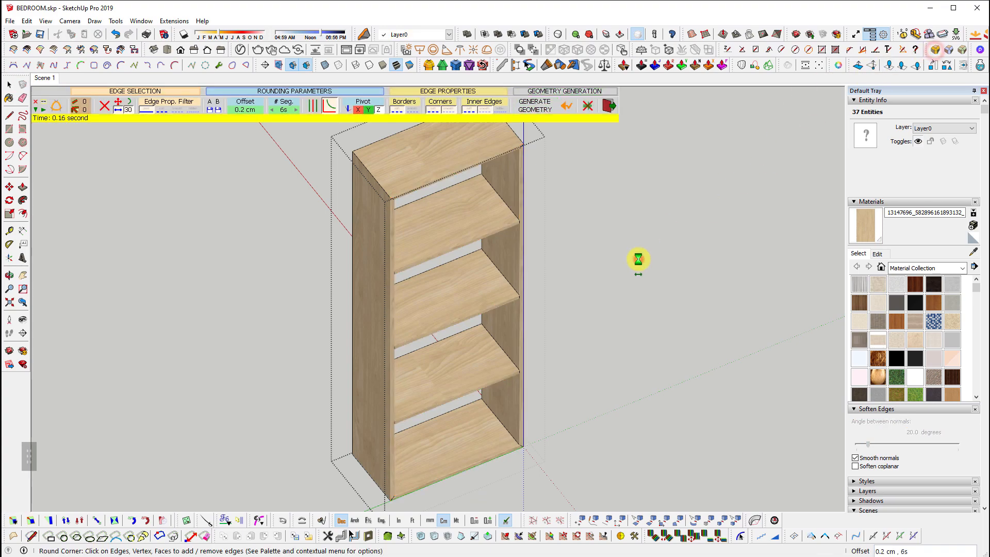
key(space)
scroll(552, 386, up, 10)
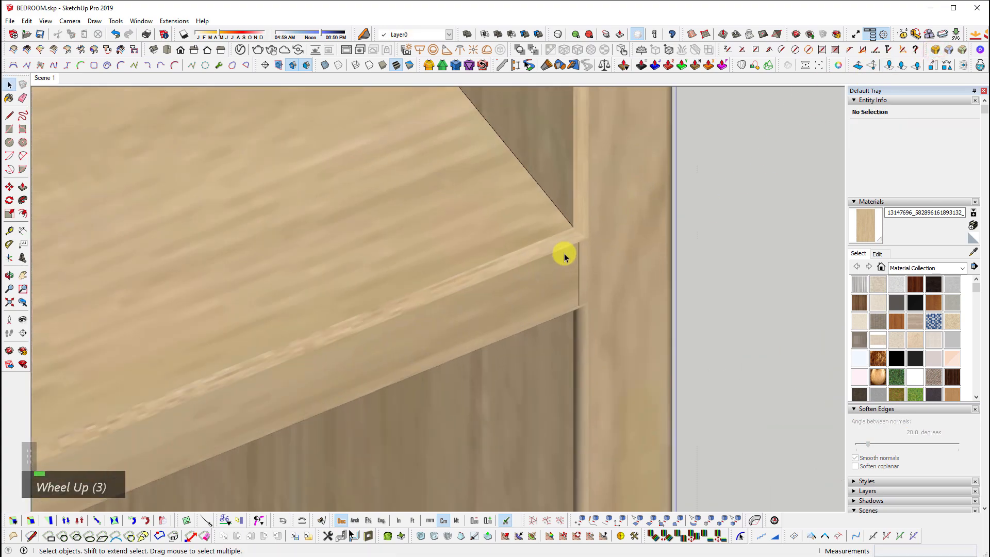
Inspect the shelf's smoothed surface with hidden geometry toggled on and off
click(577, 223)
key(shift+h)
middle_drag(577, 224, 489, 175)
scroll(579, 250, up, 2)
scroll(586, 230, down, 2)
key(shift+h)
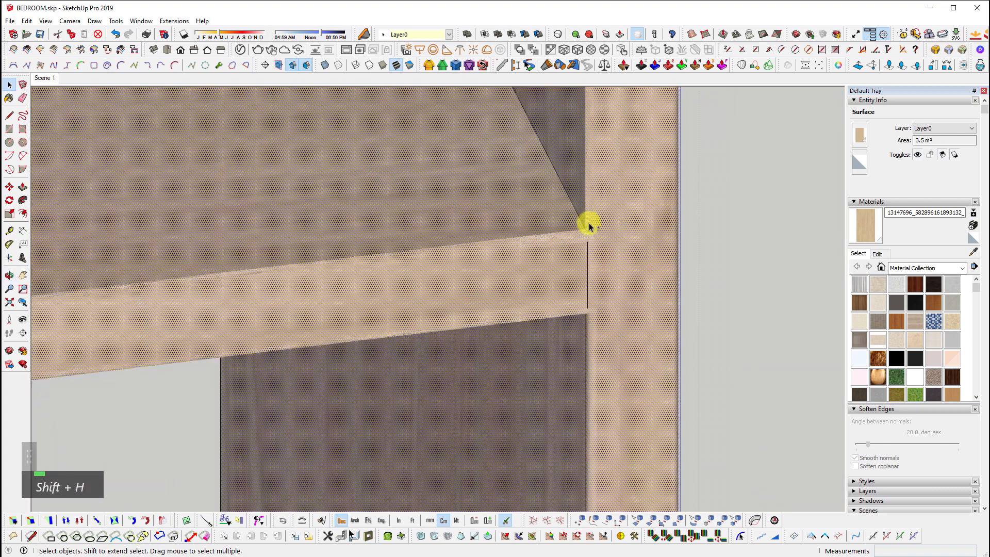
key(shift+z)
key(shift+h)
Exit to the model's top level and orbit around the sectioned bedroom to view the bed
key(Escape)
scroll(608, 245, down, 4)
middle_drag(631, 385, 499, 343)
key(Escape)
key(Escape)
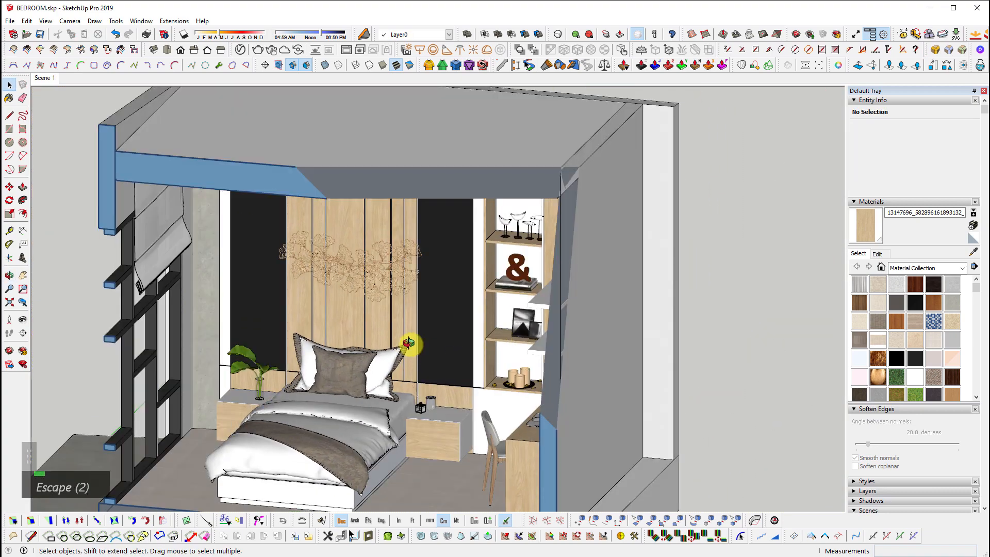
middle_drag(410, 344, 599, 409)
key(Escape)
scroll(663, 250, up, 6)
scroll(612, 265, up, 3)
shift+middle_drag(612, 265, 610, 410)
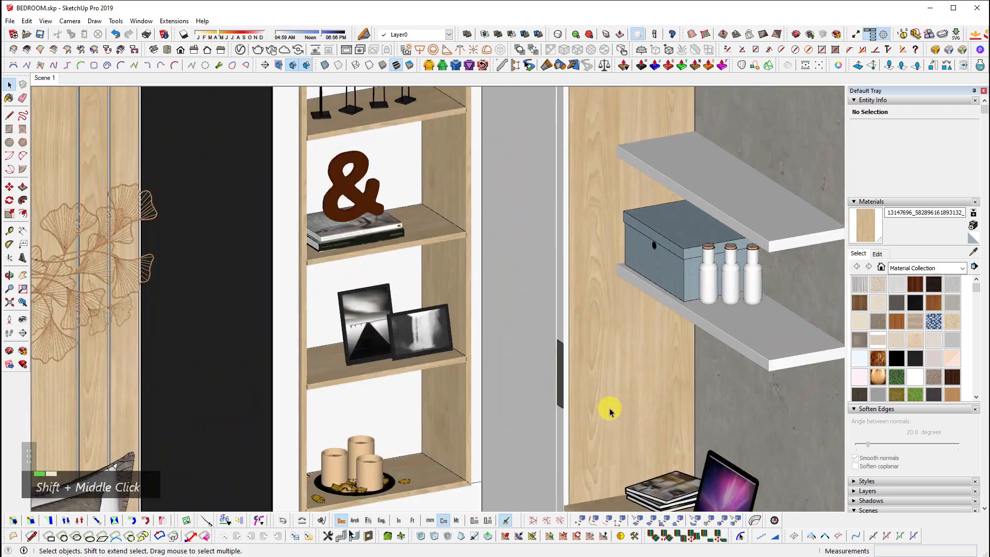
scroll(480, 261, down, 3)
middle_drag(416, 358, 513, 336)
scroll(510, 329, up, 3)
key(shift+z)
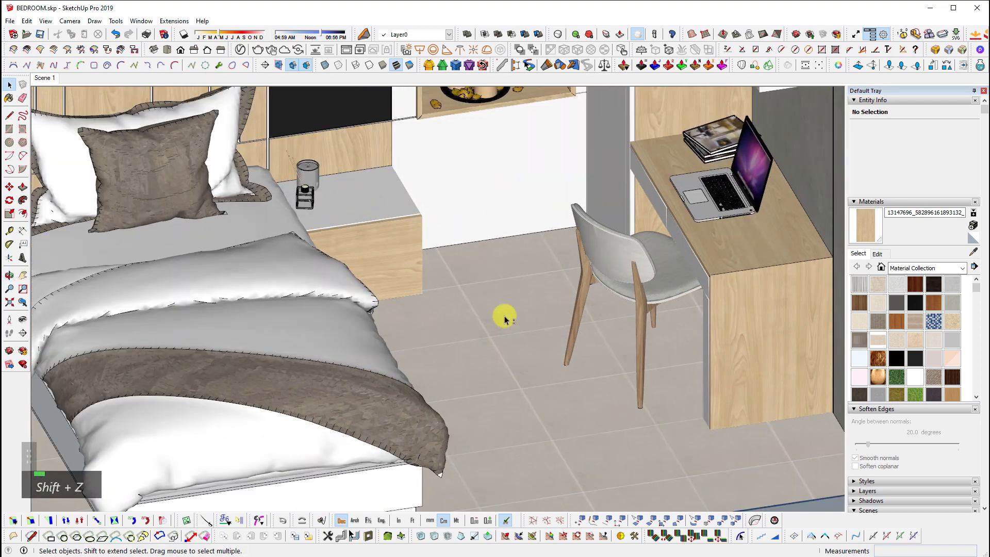
shift+scroll(503, 312, down, 2)
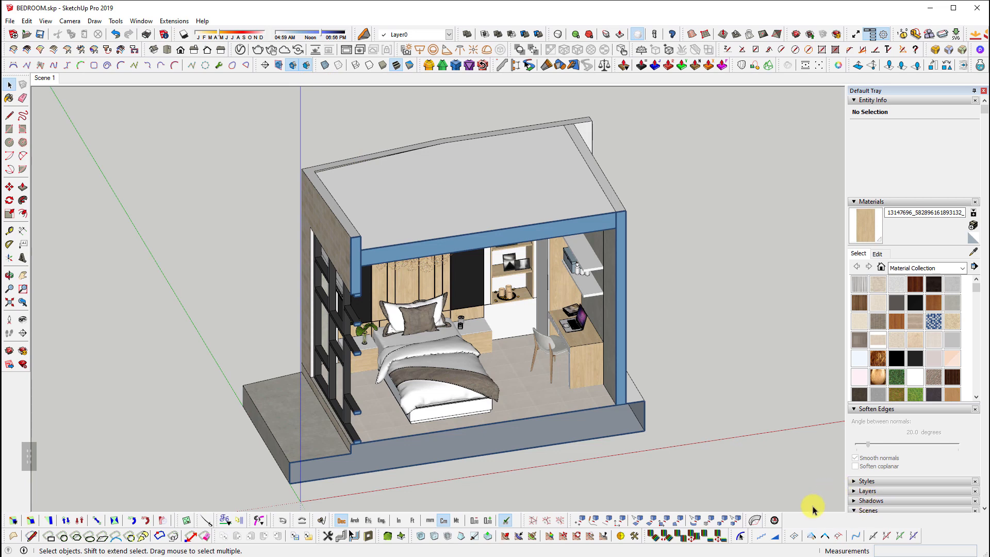
Turn off the section cut and hide the roof group
click(292, 68)
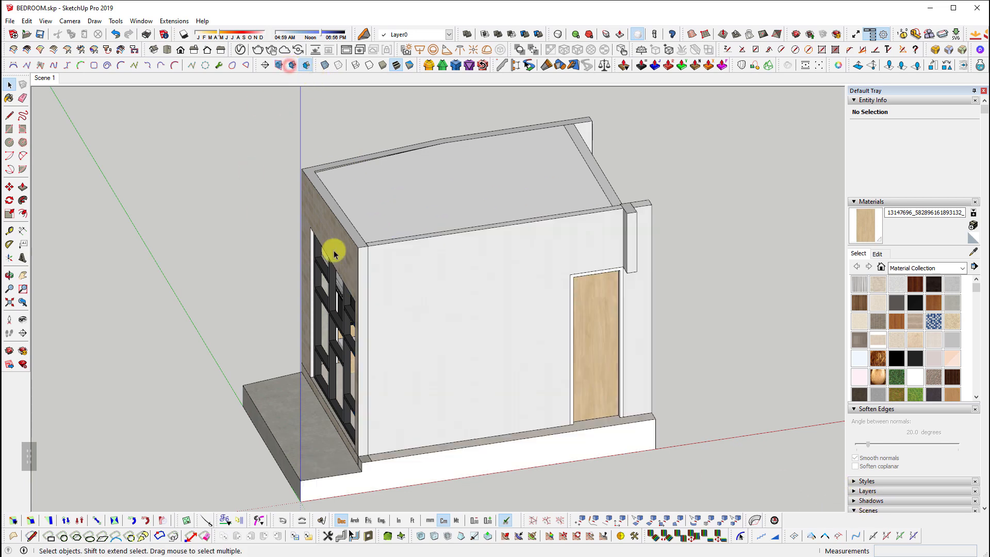
middle_drag(336, 247, 442, 230)
right_click(420, 197)
click(467, 227)
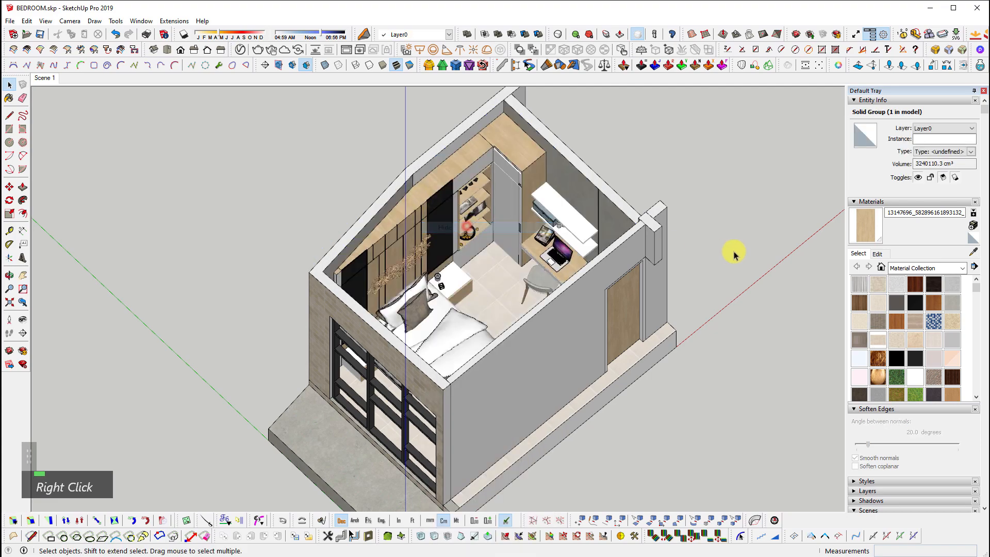
scroll(463, 252, up, 3)
Open the nested floor group for editing and select its tiled floor face
double_click(442, 254)
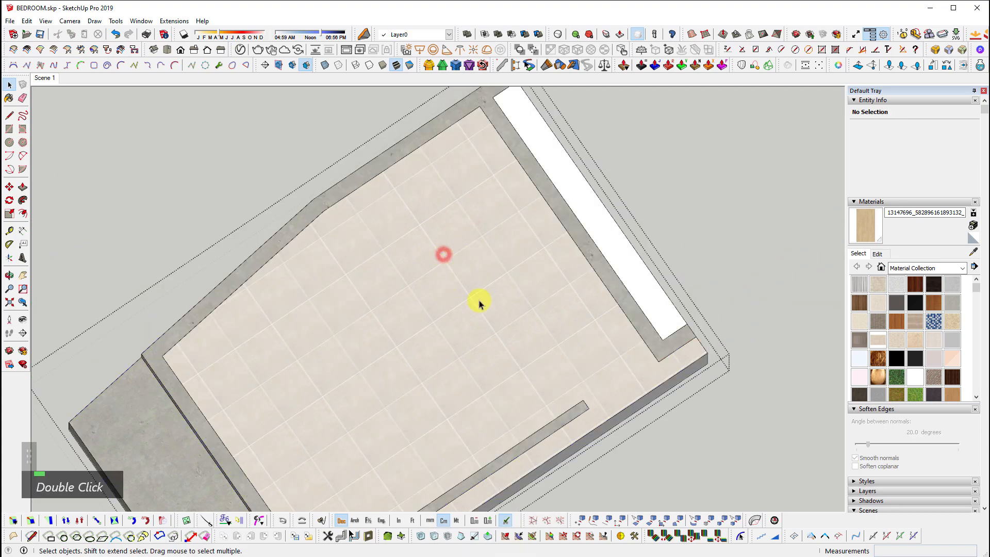
middle_drag(480, 301, 464, 224)
scroll(442, 363, up, 2)
click(421, 416)
shift+middle_drag(475, 474, 568, 372)
double_click(567, 289)
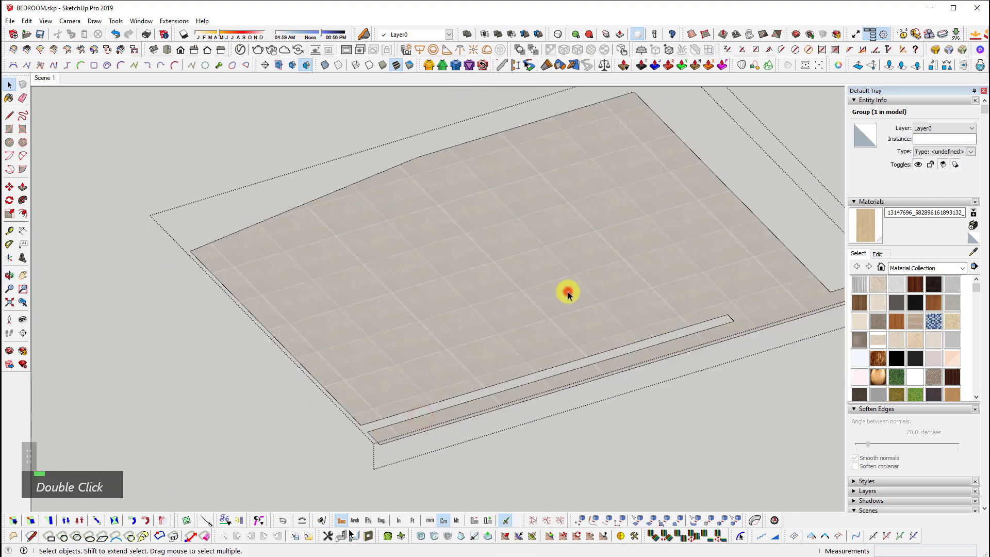
click(568, 248)
Pan, zoom and orbit over the 11.8 m² tiled floor face to inspect it
shift+middle_drag(568, 248, 559, 342)
scroll(553, 316, up, 5)
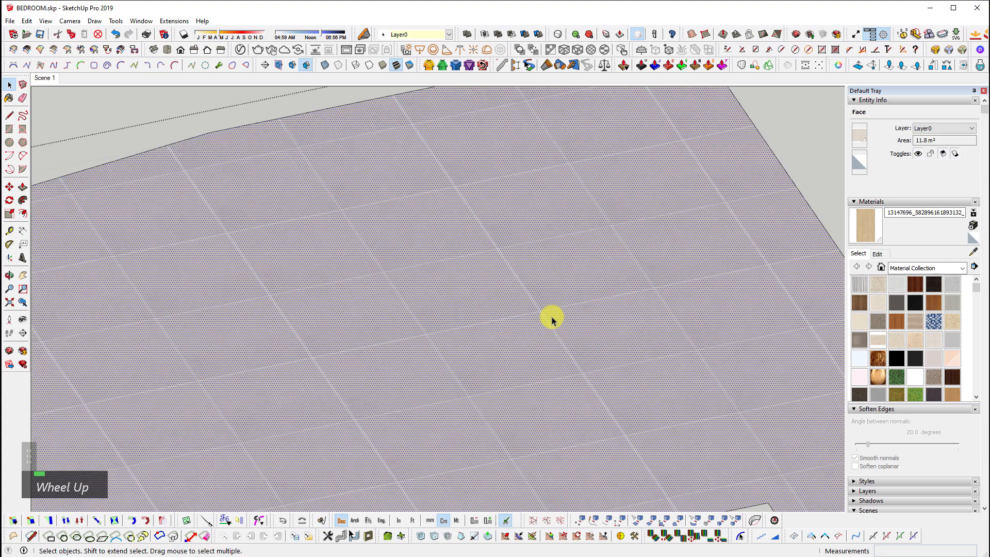
scroll(431, 170, down, 3)
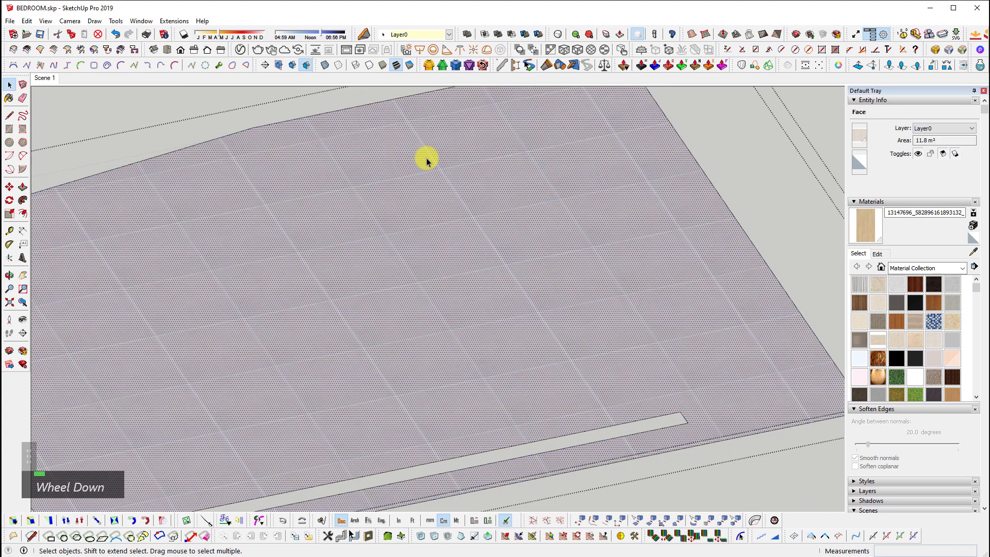
middle_drag(665, 482, 608, 369)
scroll(564, 307, up, 3)
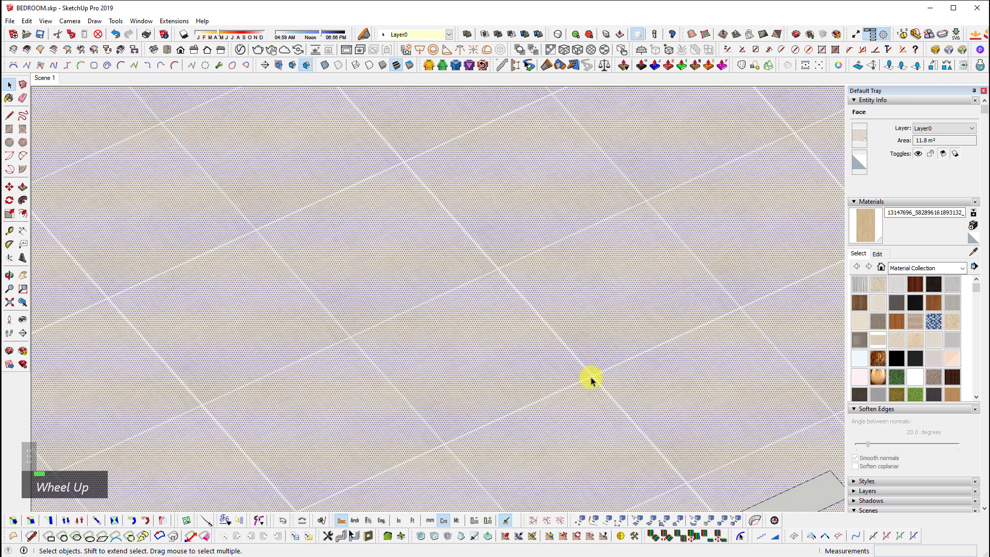
scroll(582, 362, up, 2)
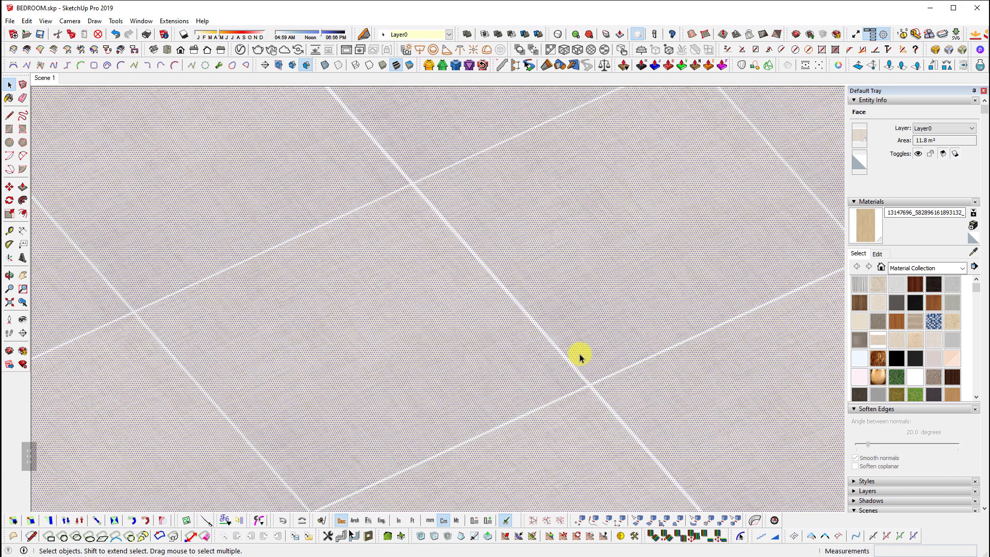
scroll(534, 338, up, 2)
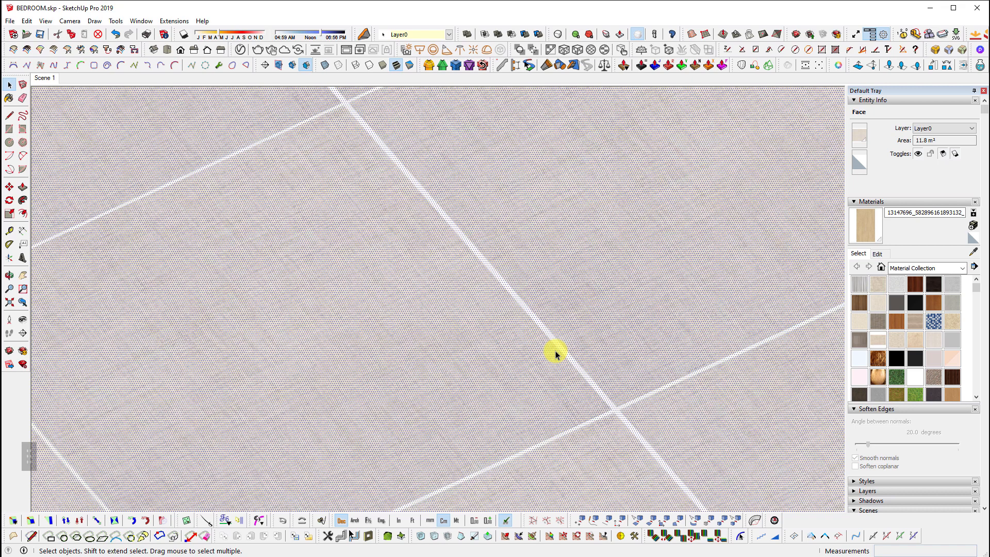
scroll(542, 361, up, 2)
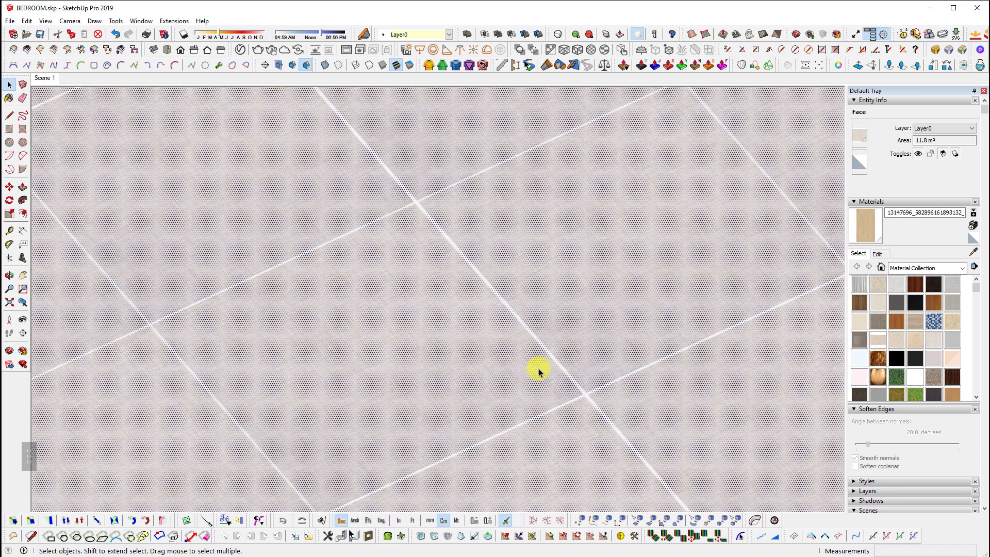
scroll(547, 370, down, 5)
middle_drag(564, 427, 587, 403)
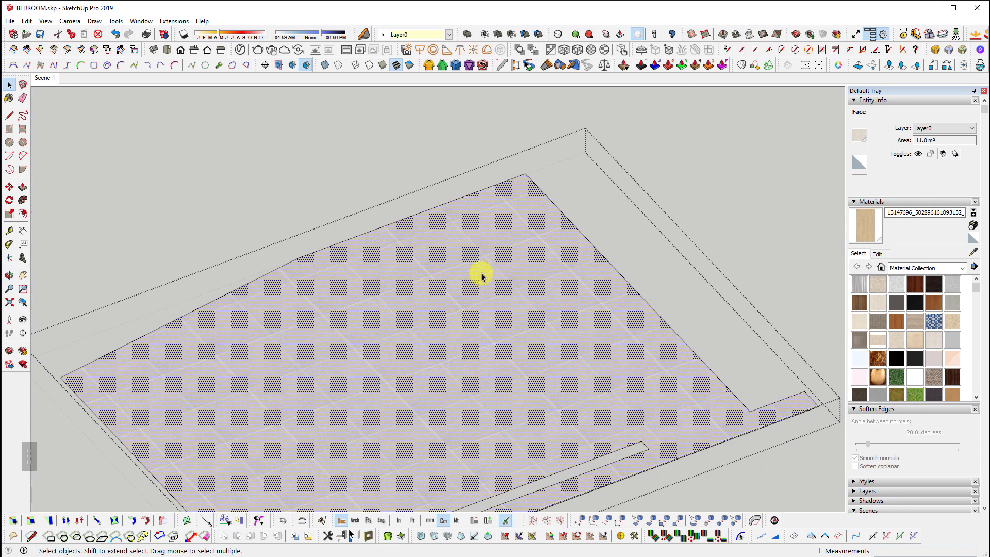
scroll(407, 207, up, 3)
scroll(670, 431, down, 5)
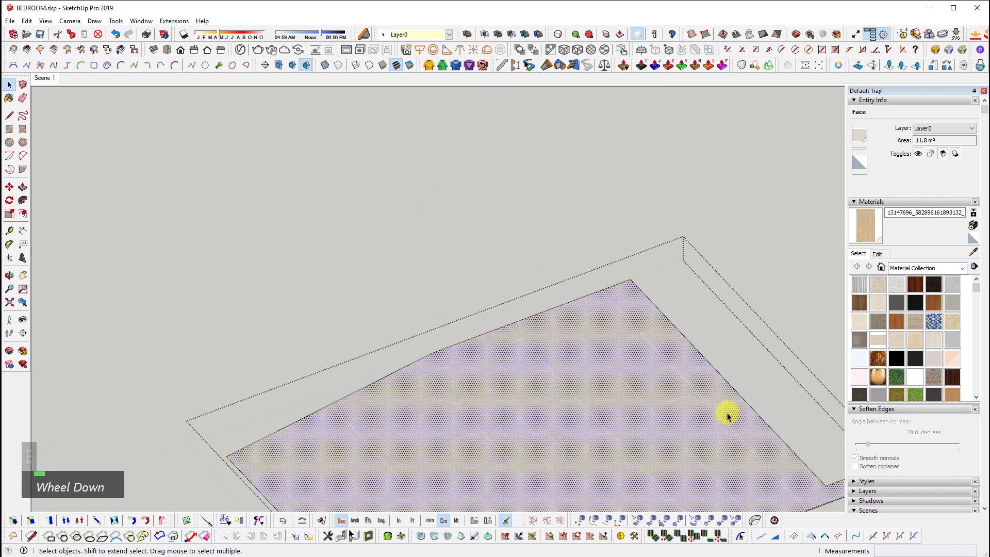
scroll(524, 223, up, 5)
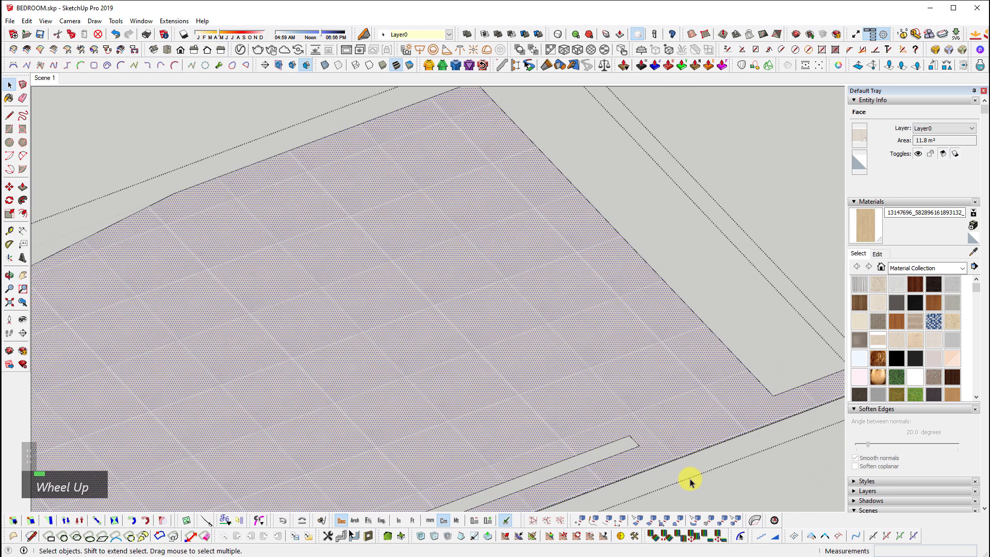
click(746, 449)
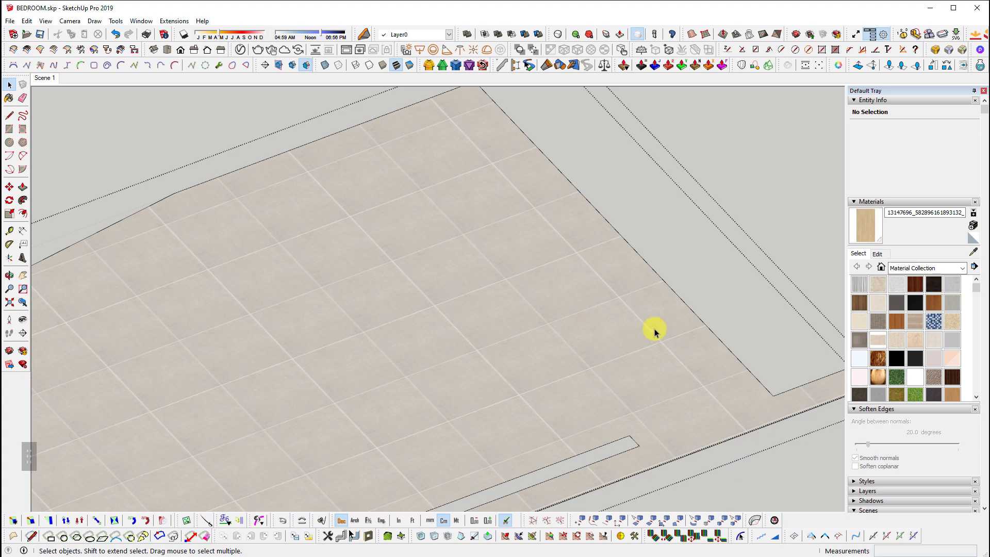
middle_drag(635, 329, 679, 325)
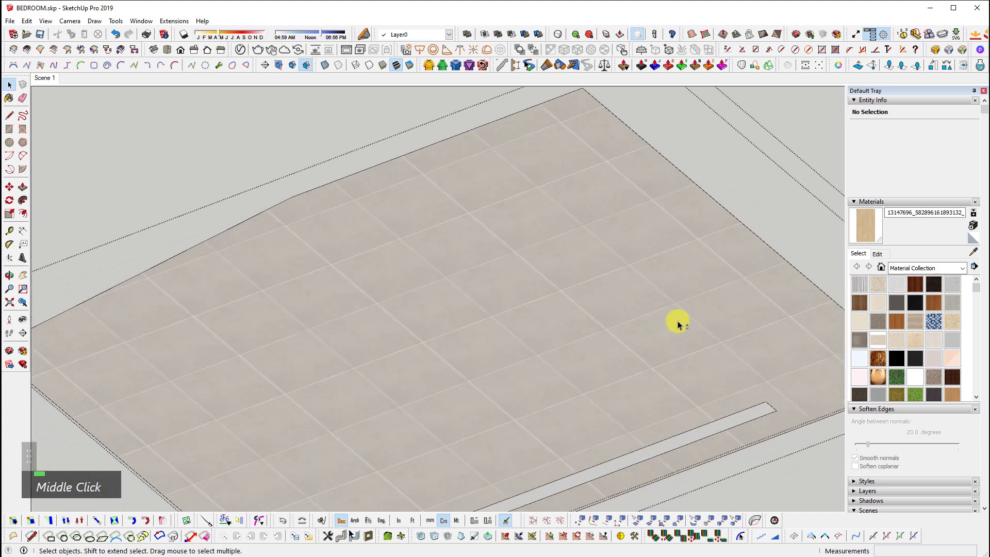
key(shift+z)
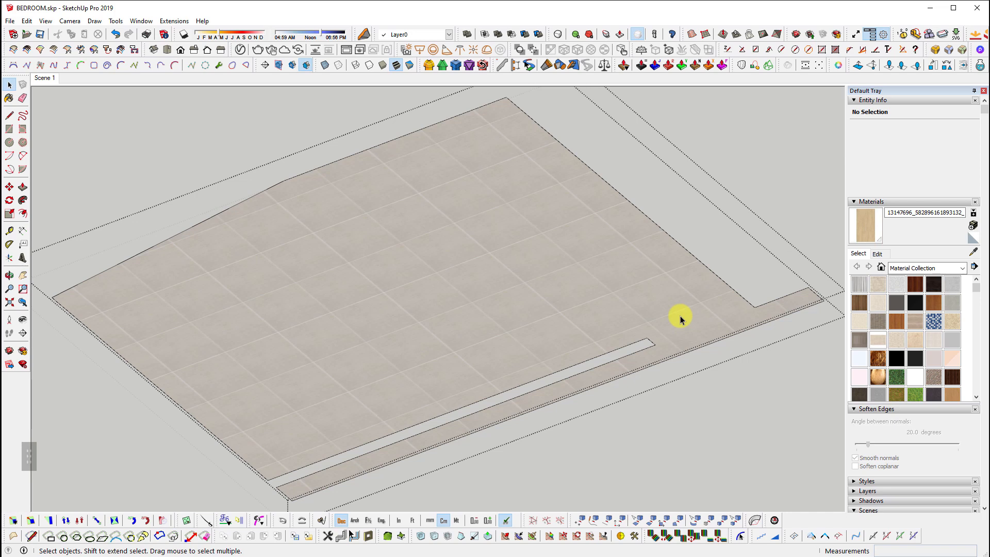
shift+middle_drag(556, 221, 444, 195)
scroll(353, 216, up, 3)
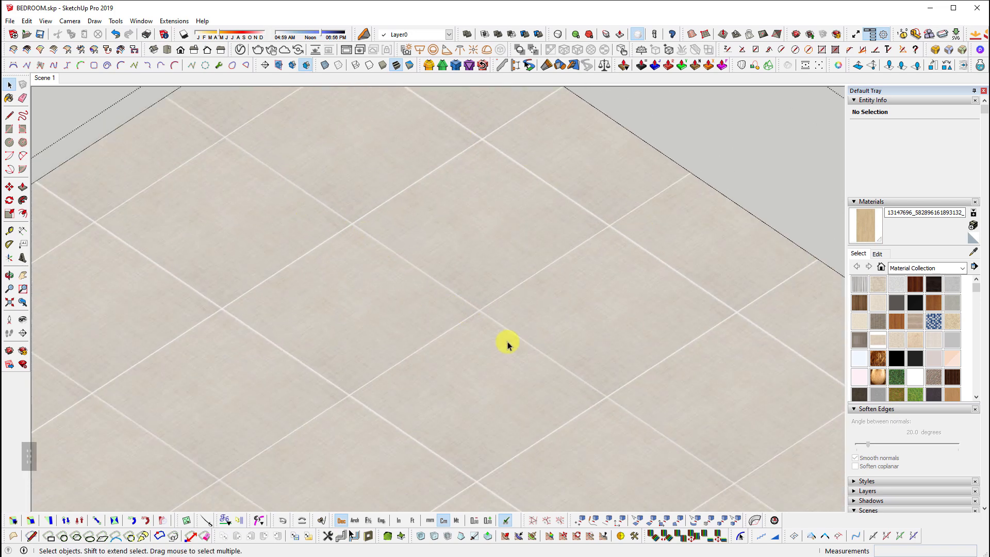
key(shift+z)
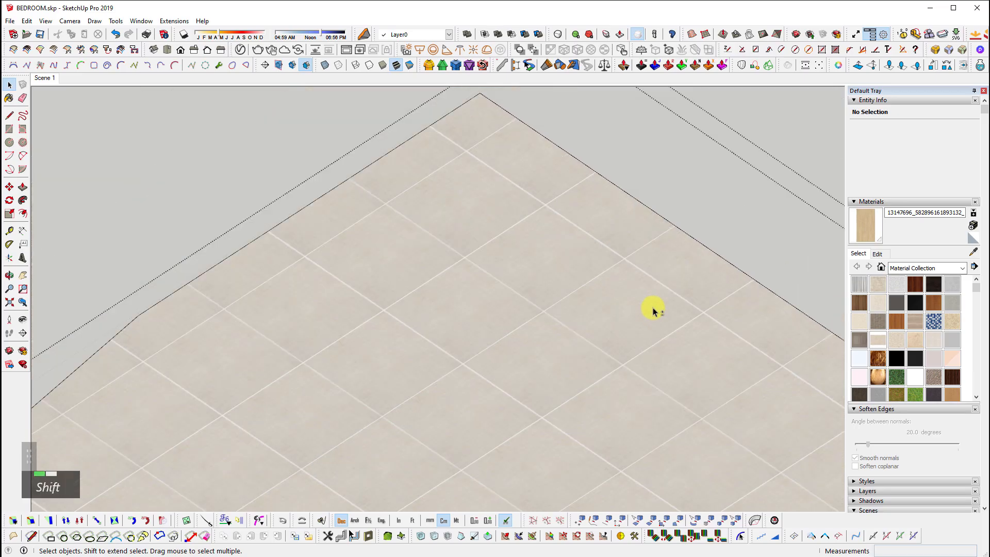
middle_drag(651, 309, 541, 329)
scroll(540, 328, up, 4)
click(540, 327)
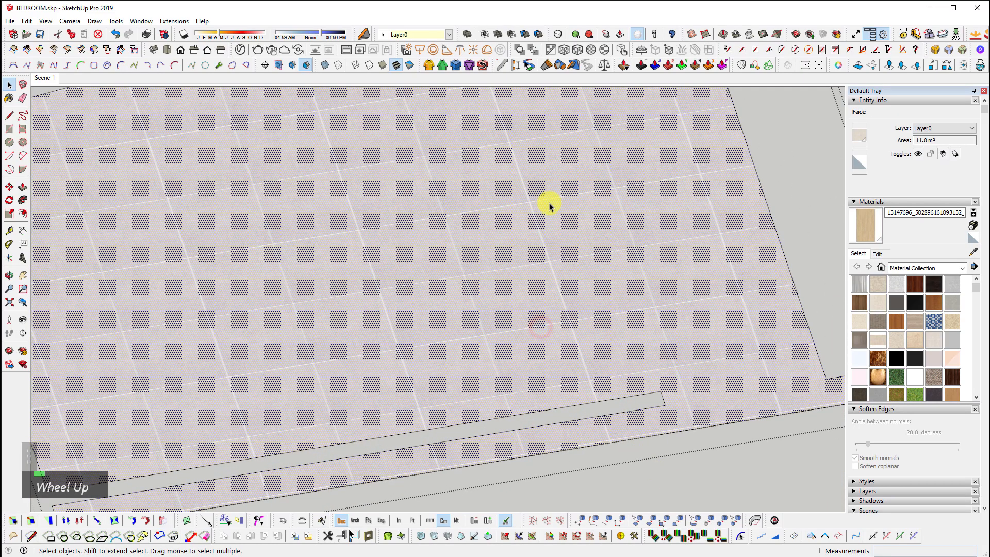
scroll(598, 397, up, 3)
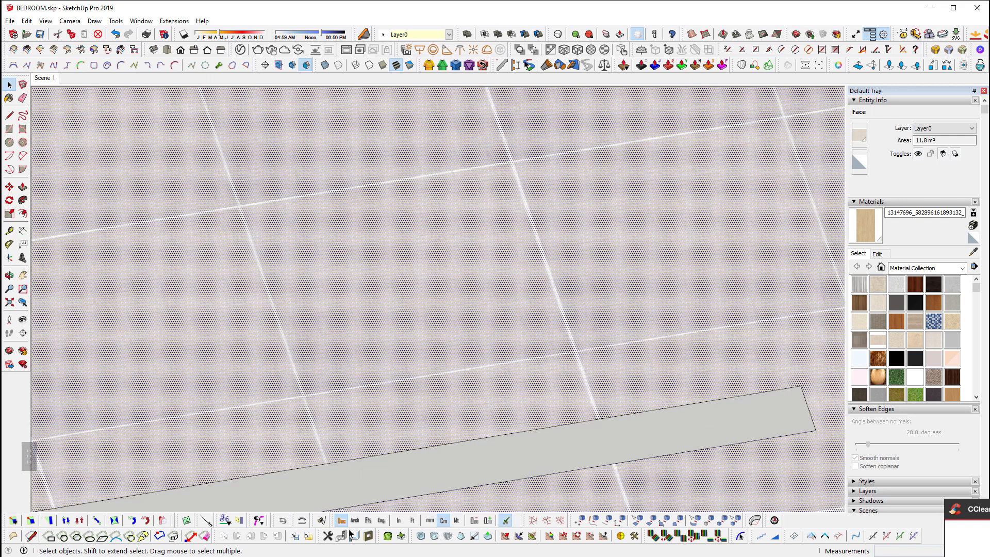
scroll(480, 420, down, 3)
click(483, 418)
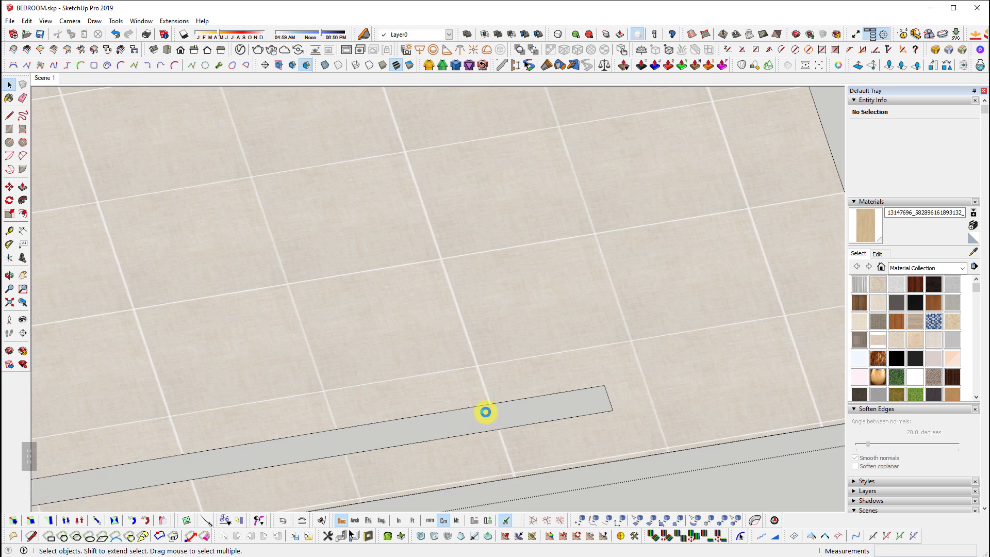
click(495, 384)
scroll(554, 264, down, 3)
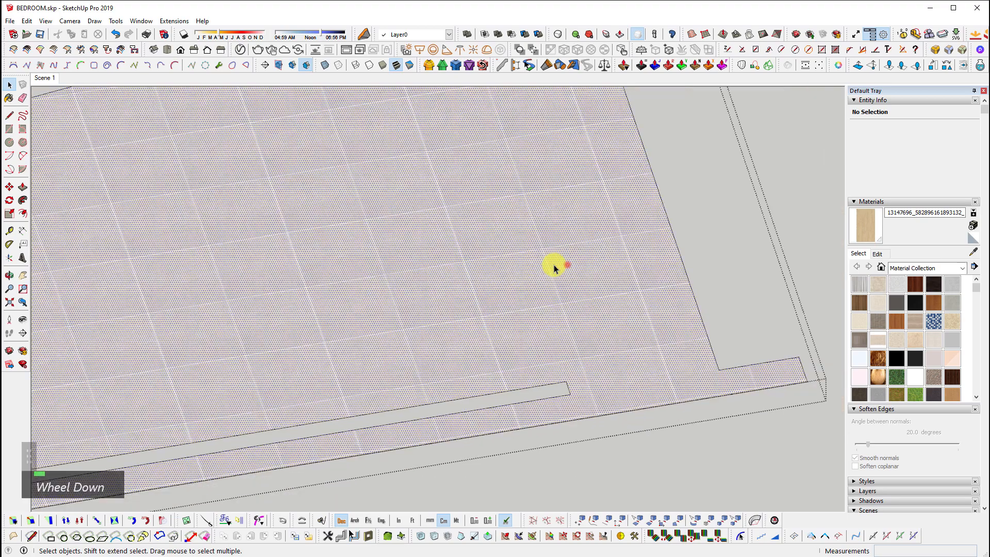
shift+middle_drag(565, 265, 506, 271)
scroll(570, 309, down, 3)
scroll(509, 311, up, 2)
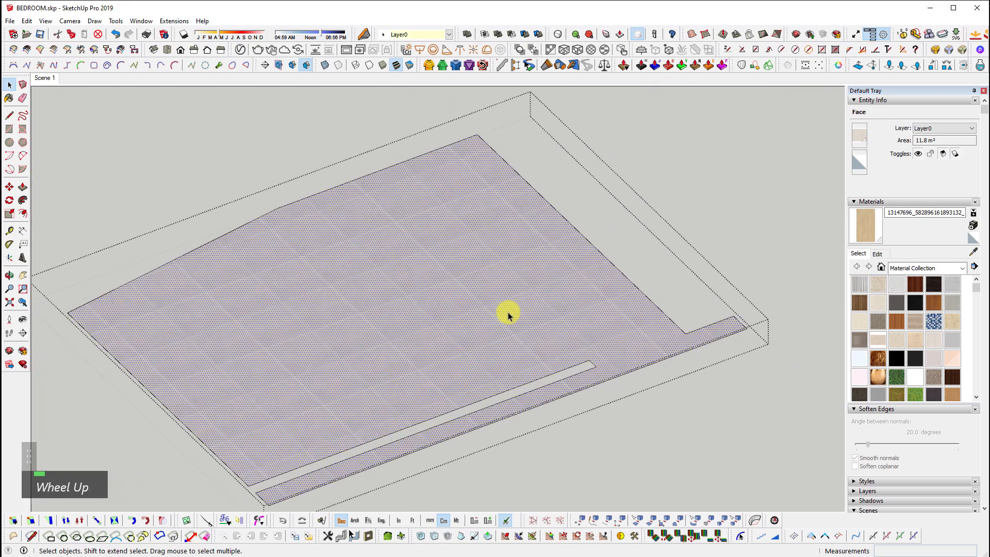
middle_drag(552, 445, 579, 424)
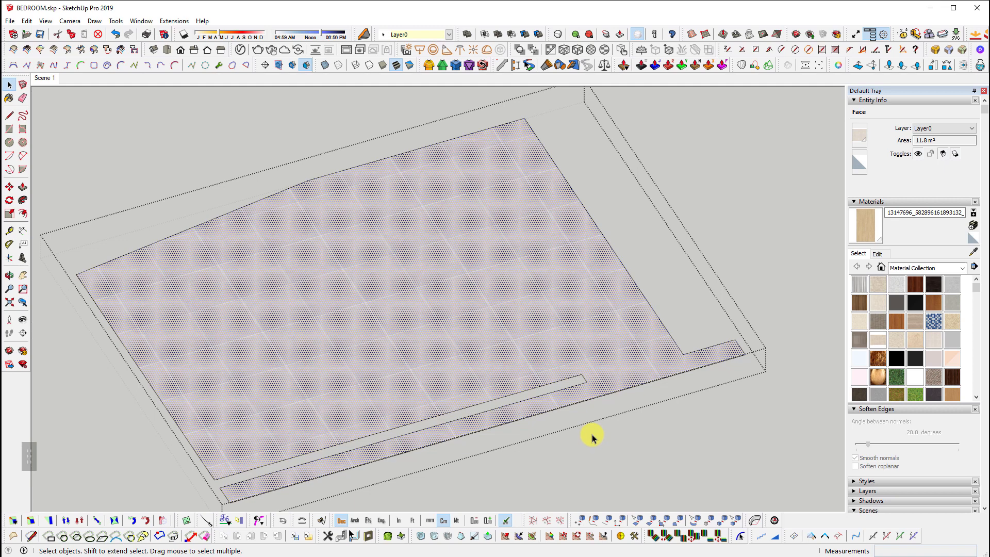
shift+middle_drag(562, 385, 590, 380)
scroll(599, 370, up, 1)
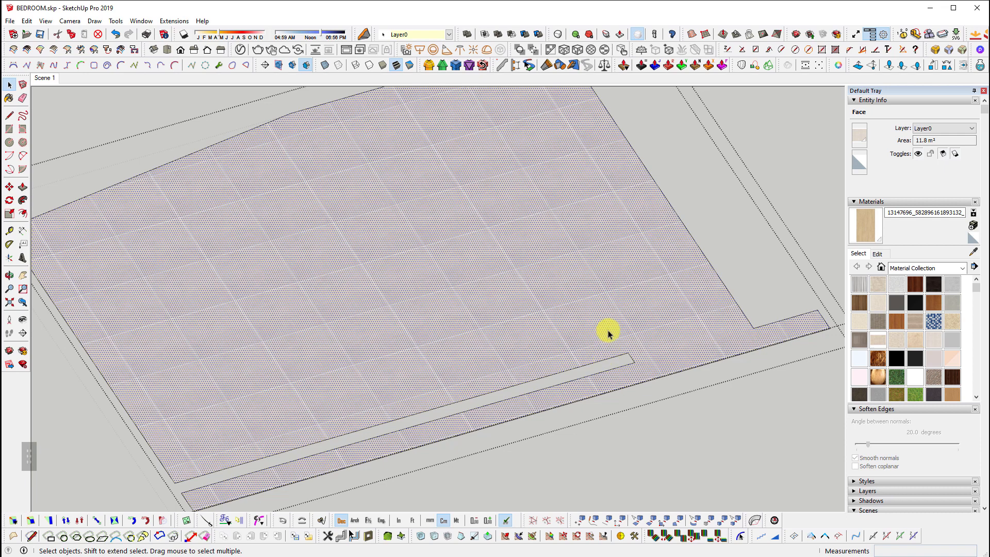
Abandon the stray line and paste the copied floor onto open ground
key(l)
click(628, 352)
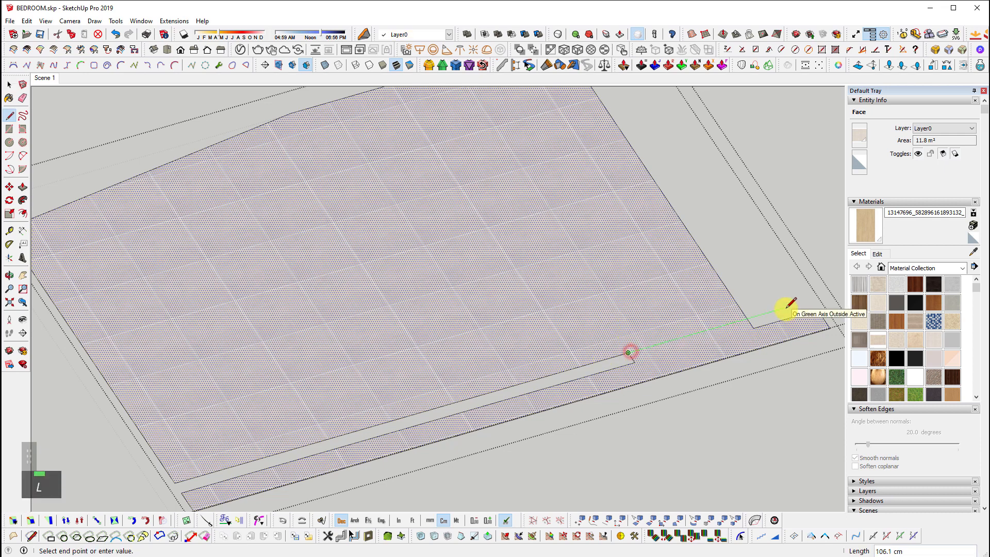
key(space)
scroll(511, 345, down, 6)
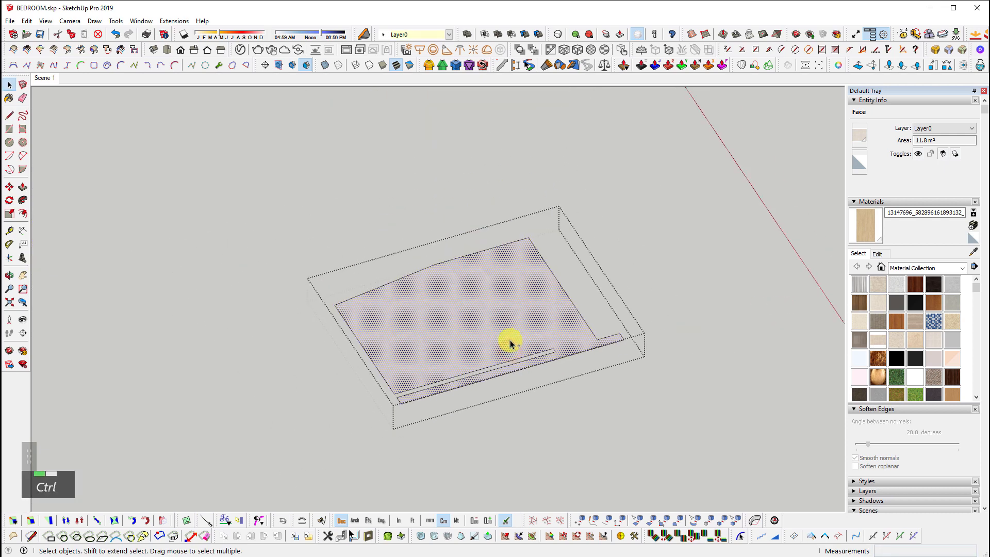
key(space)
scroll(294, 310, down, 2)
click(603, 369)
scroll(292, 328, up, 3)
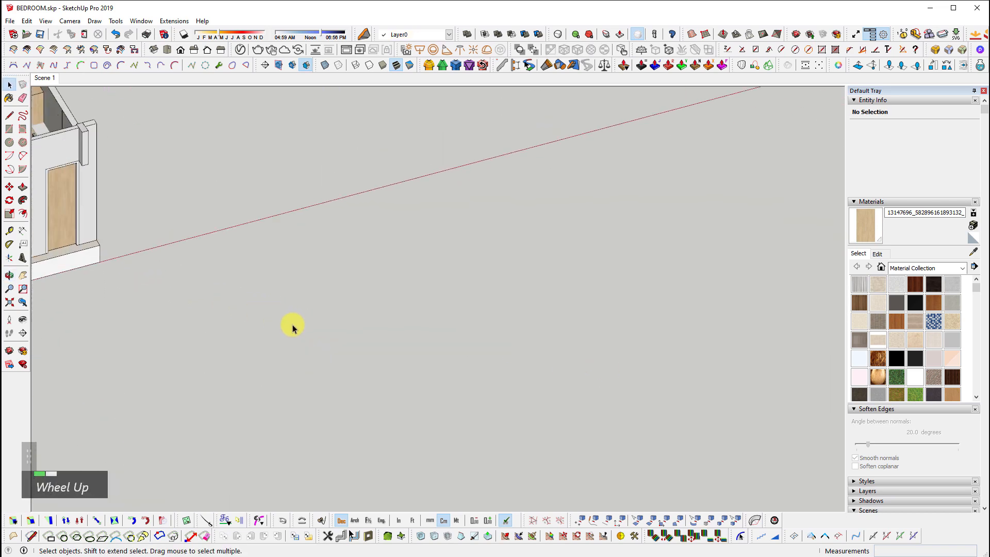
scroll(292, 328, down, 1)
key(ctrl+v)
click(356, 376)
Ctrl-Move a second floor copy to the right and select both copies' faces
key(m)
click(407, 391)
key(ctrl)
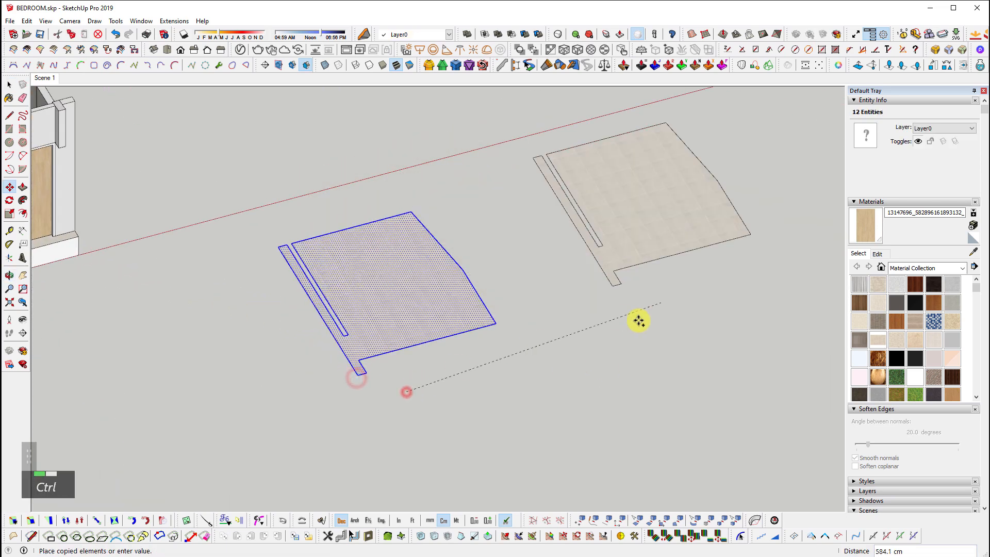
click(624, 331)
key(space)
scroll(458, 237, up, 3)
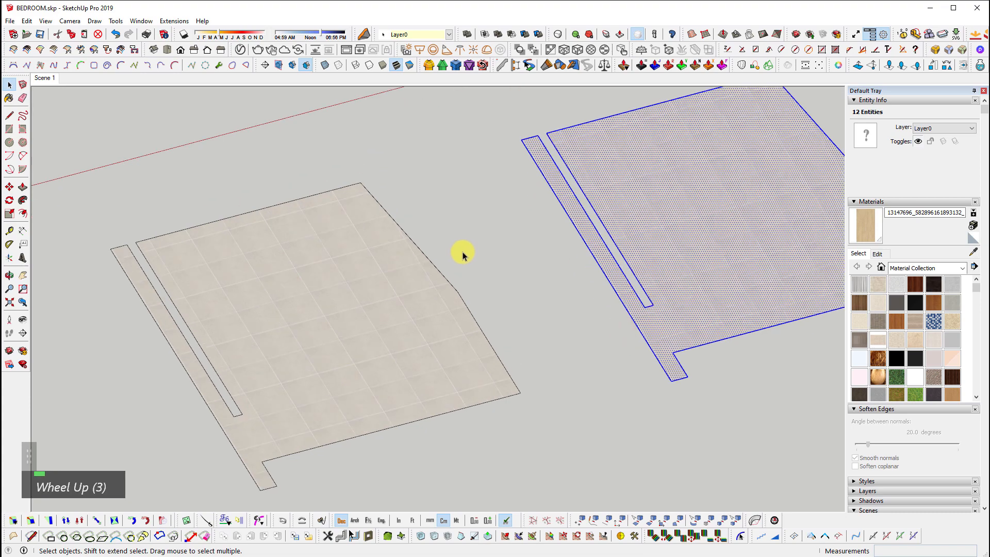
click(431, 315)
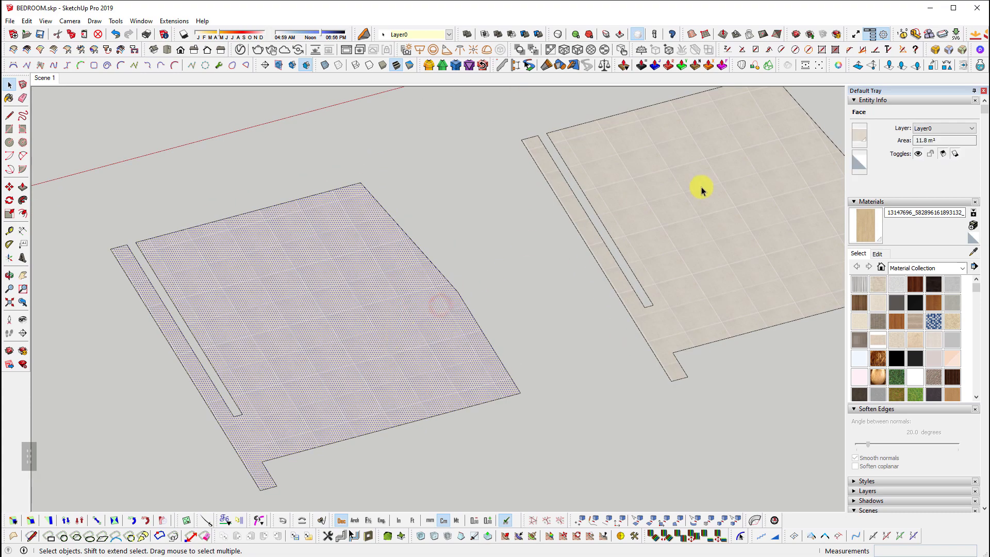
click(699, 188)
shift+middle_drag(493, 310, 513, 359)
Draw an edge from the left copy's inner notch corner down to its bottom corner
scroll(567, 249, down, 1)
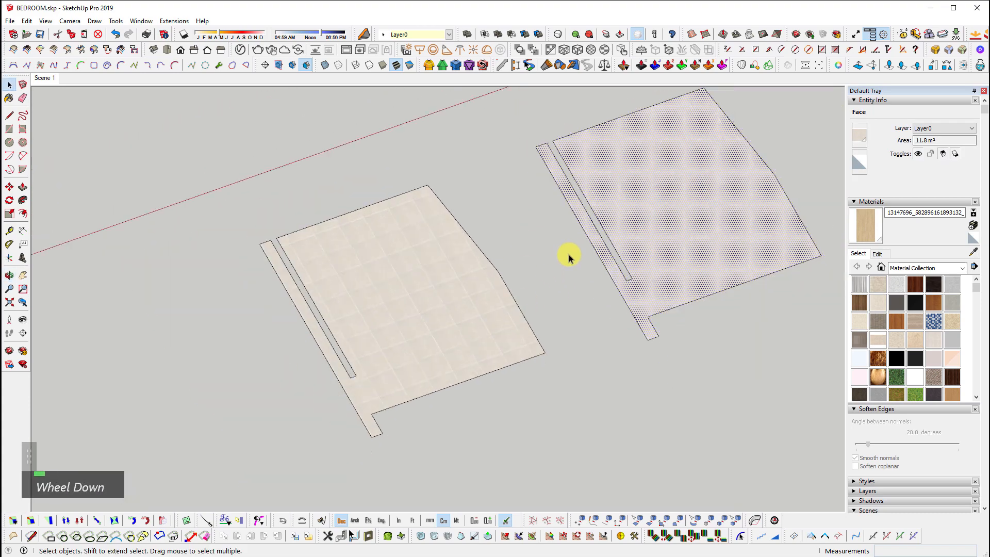
scroll(361, 387, up, 3)
key(l)
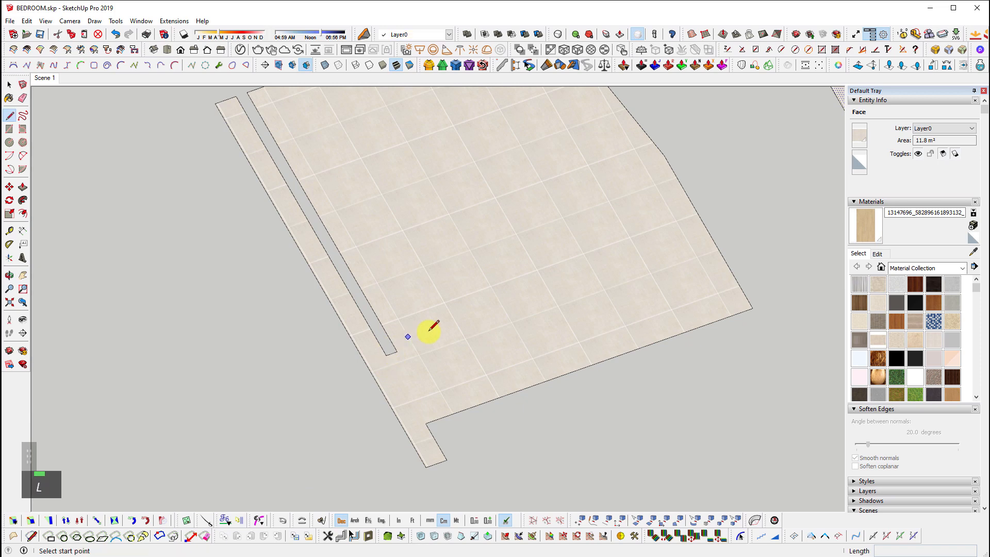
click(397, 352)
click(436, 419)
key(space)
Select the new and inner edges, start a Ctrl-Move copy, then cancel it
ctrl+click(411, 382)
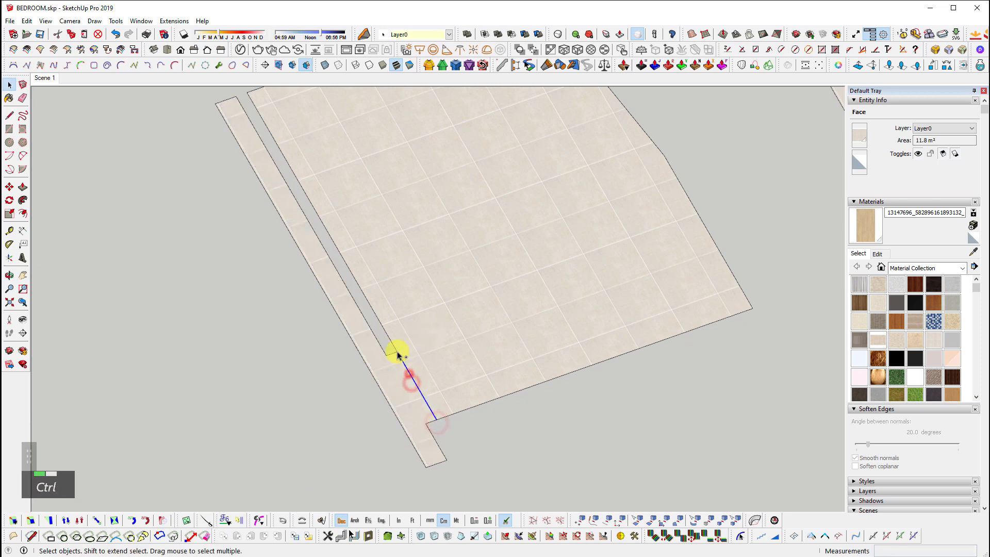
ctrl+click(396, 351)
key(m)
click(404, 361)
key(ctrl)
click(440, 346)
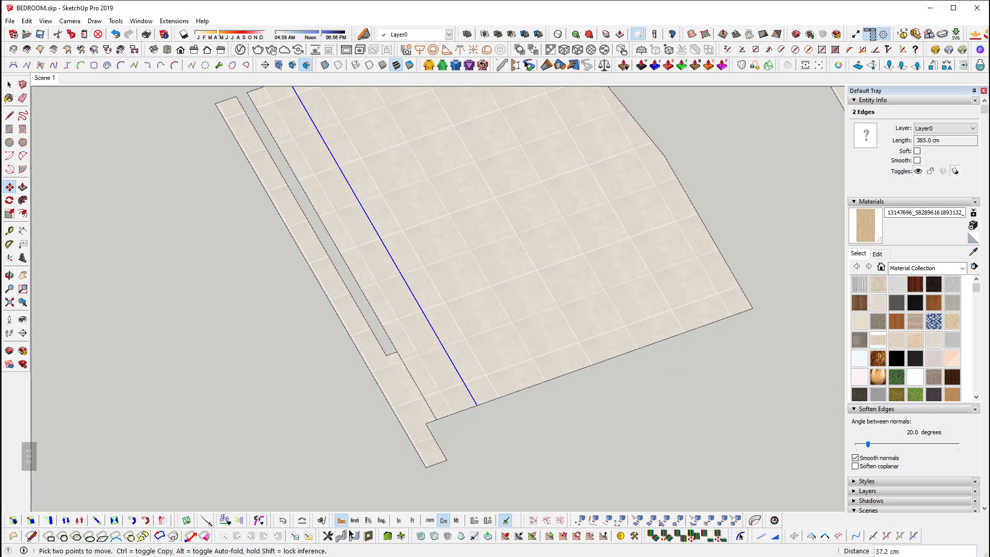
key(space)
key(ctrl+t)
Select both floor shapes, including the left copy's narrow side strip
scroll(393, 376, down, 4)
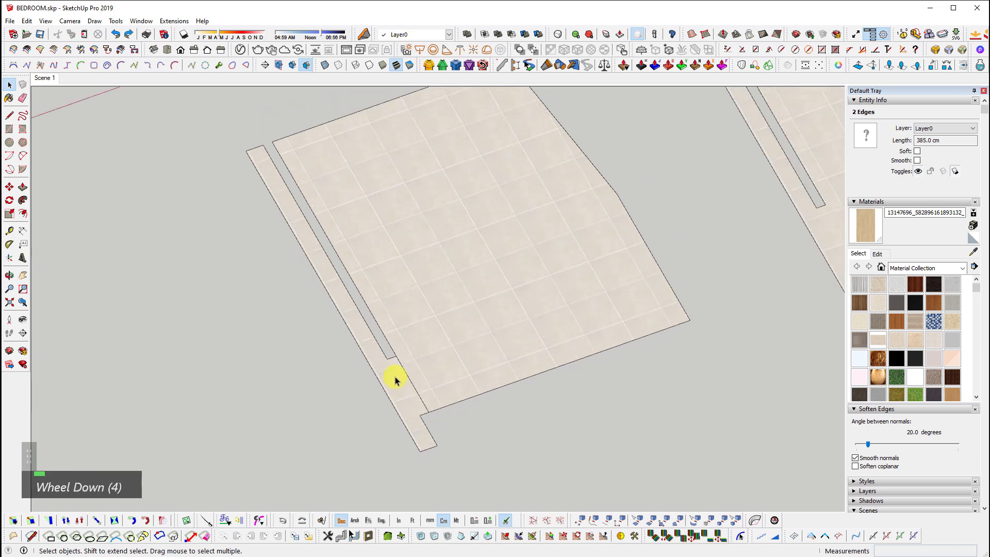
double_click(634, 249)
shift+double_click(479, 292)
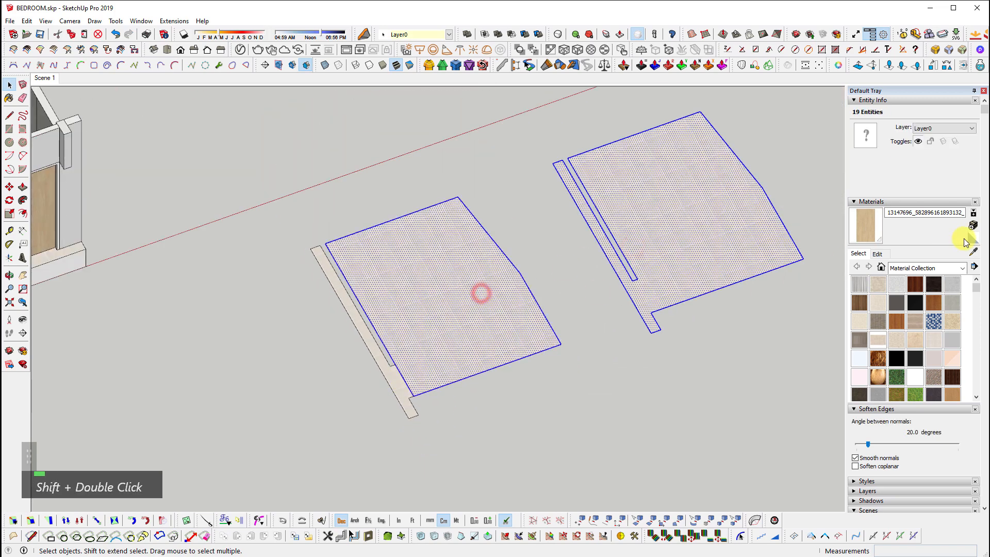
scroll(299, 408, down, 3)
drag(294, 449, 726, 114)
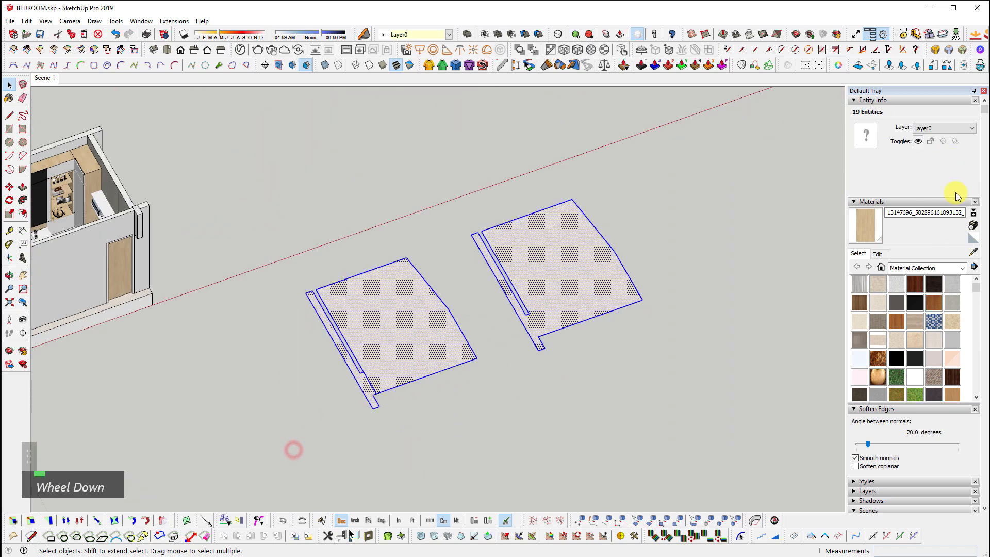
Copy the floor's long left edge at 60 cm spacing five times across the floor
click(426, 336)
key(space)
scroll(327, 394, up, 6)
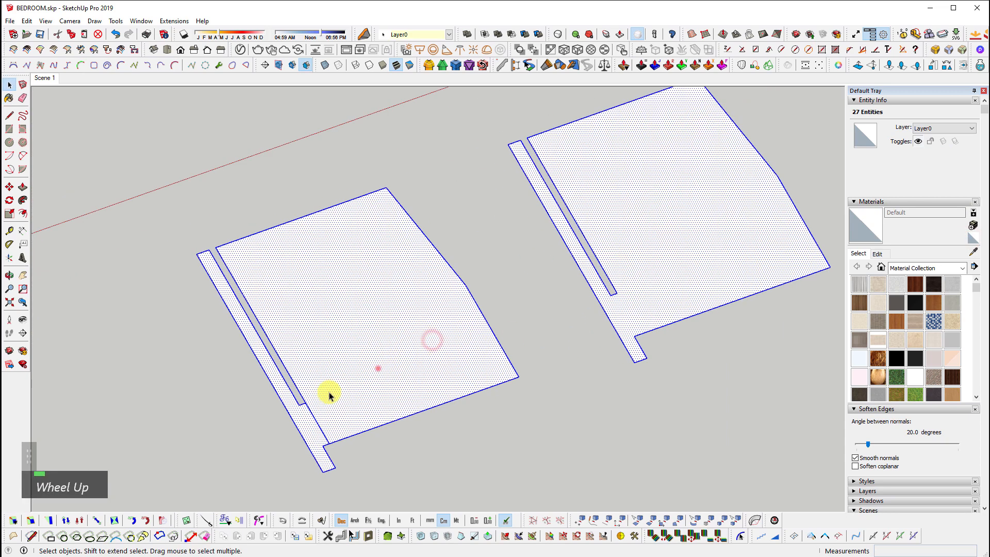
click(309, 378)
ctrl+click(316, 395)
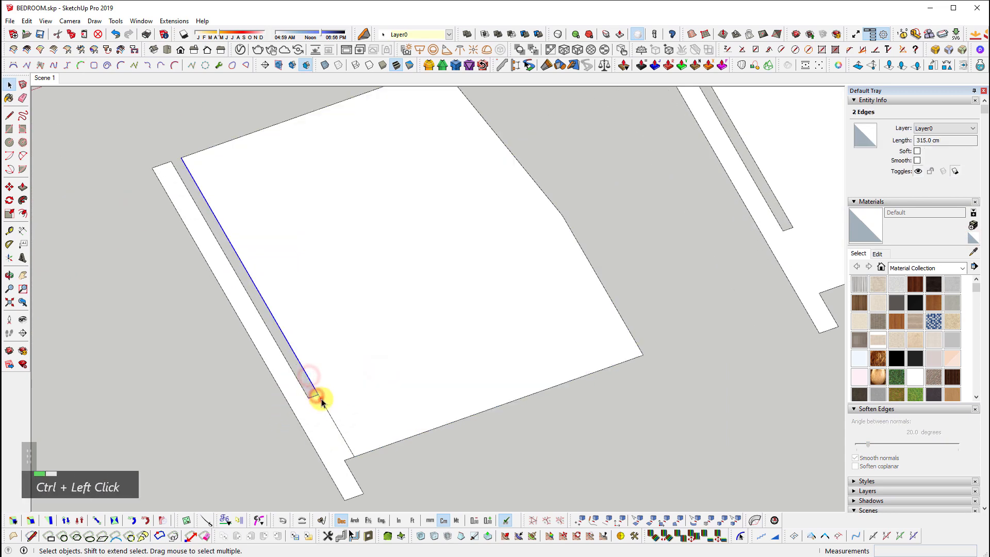
click(320, 398)
ctrl+click(312, 388)
key(m)
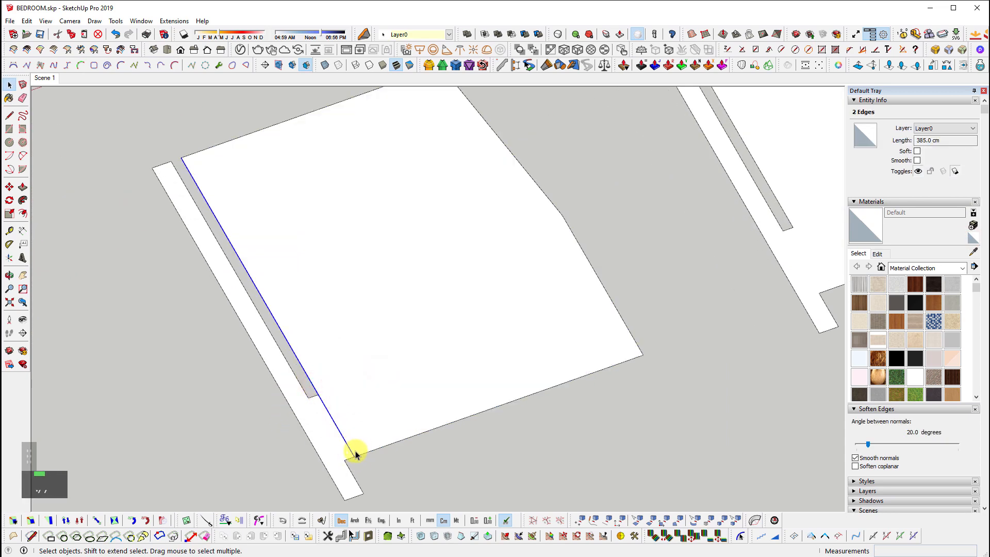
click(357, 443)
key(ctrl)
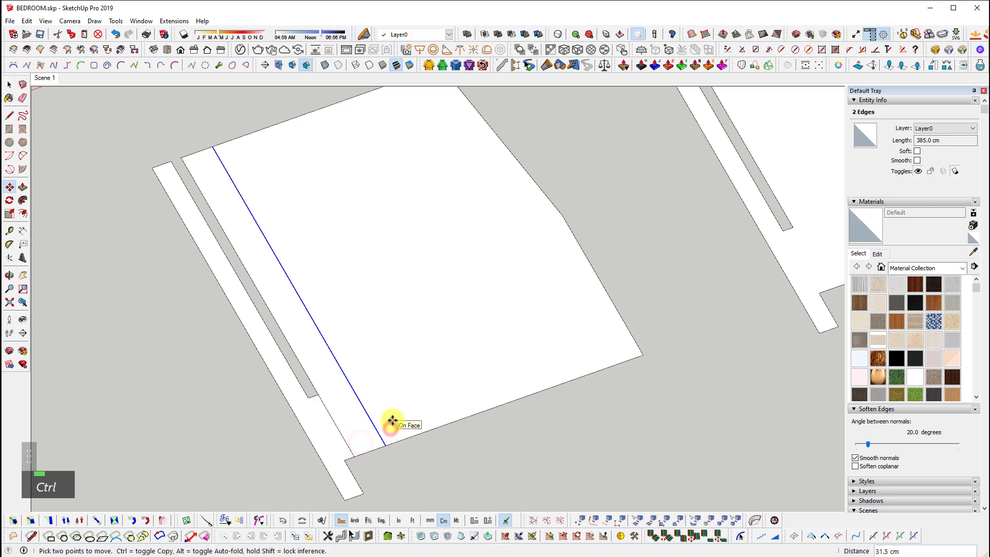
text(60)
key(Return)
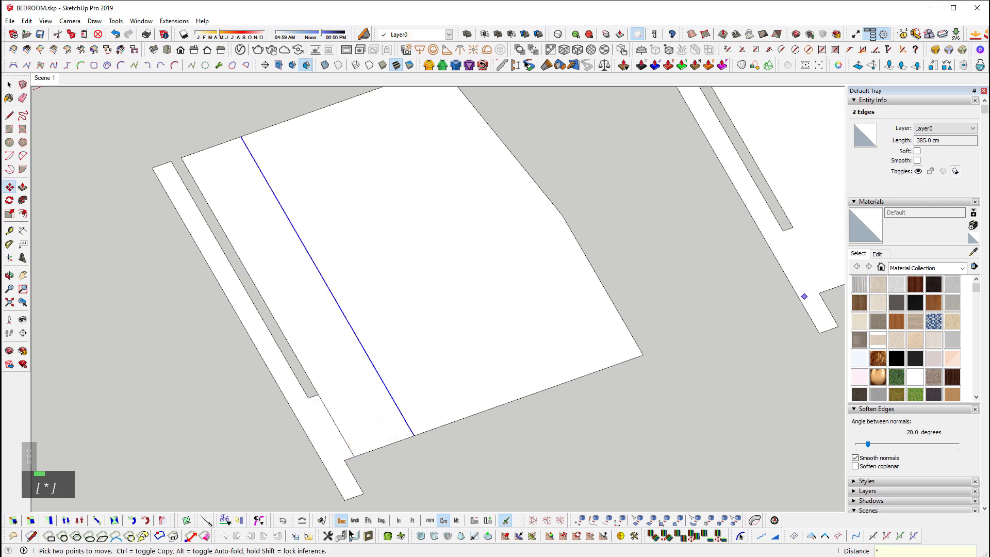
key(Return)
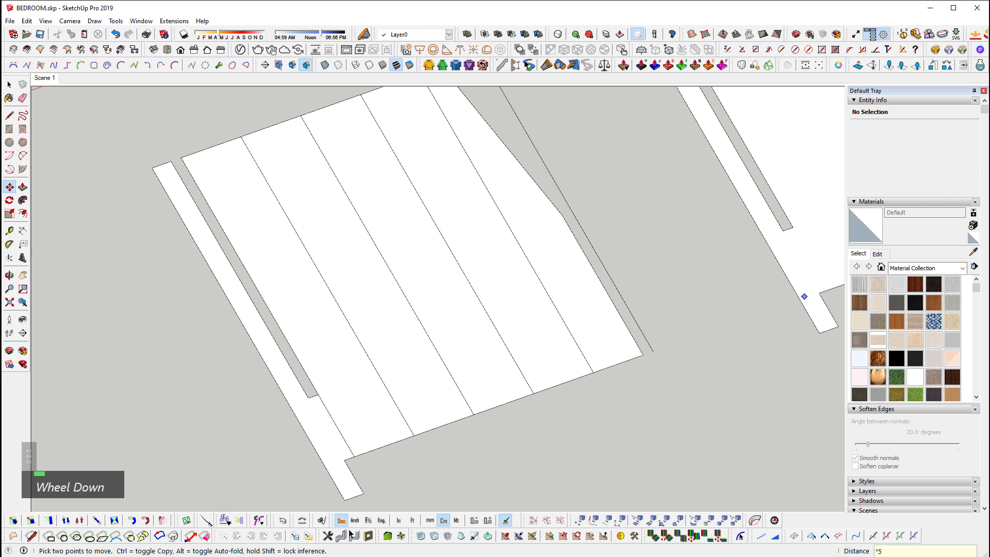
middle_drag(150, 391, 226, 400)
key(space)
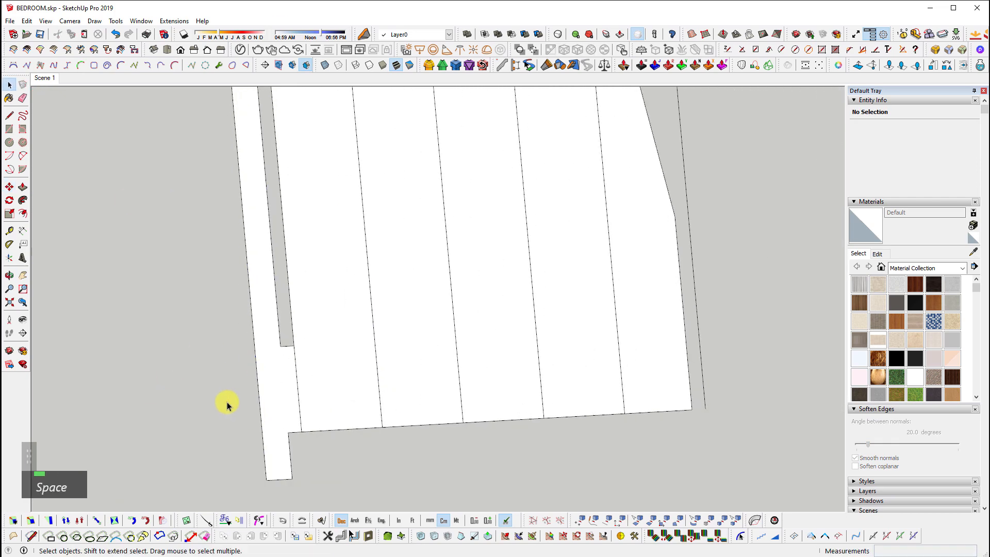
Draw a line from the strip's bottom corner extending out left of the floor
key(l)
click(288, 431)
click(227, 433)
key(space)
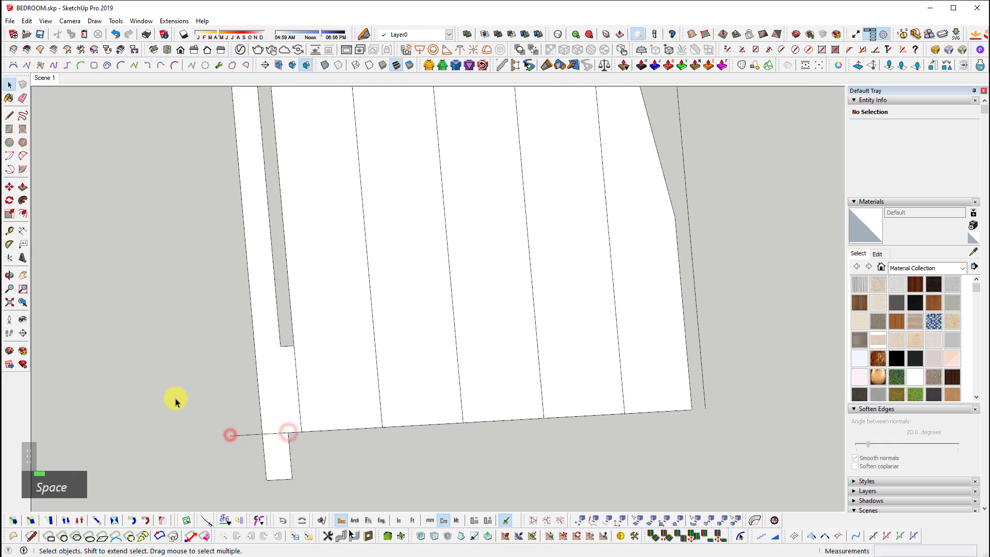
click(227, 420)
middle_drag(237, 436, 270, 448)
Copy the floor's bottom edge 60 cm and array it across the floor
drag(188, 387, 691, 448)
middle_drag(692, 449, 456, 402)
scroll(358, 397, up, 2)
click(358, 398)
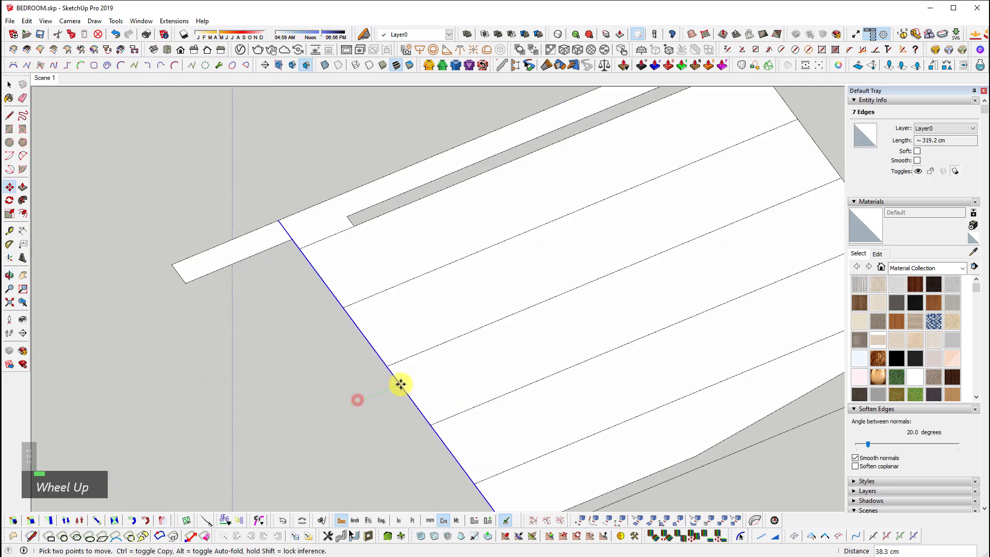
key(ctrl)
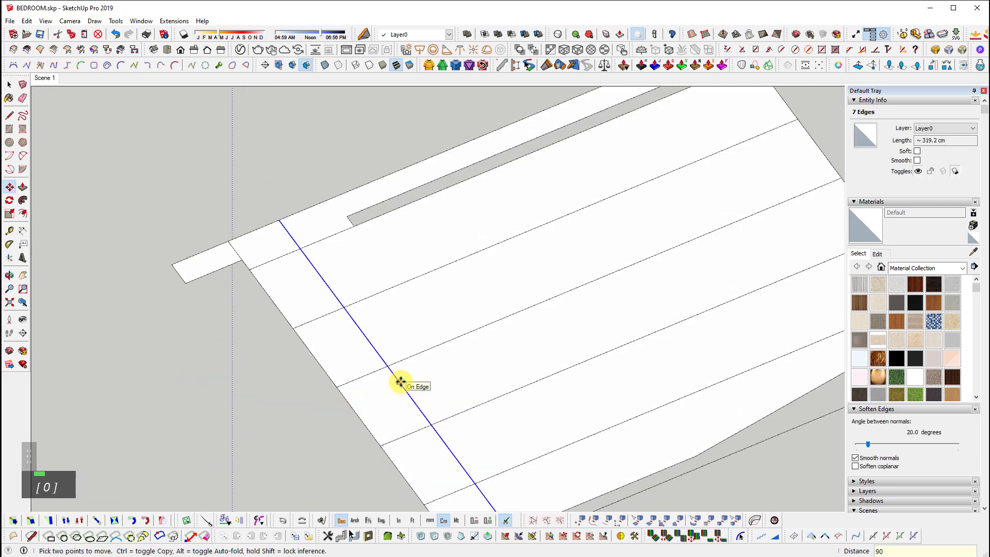
key(BackSpace)
key(BackSpace)
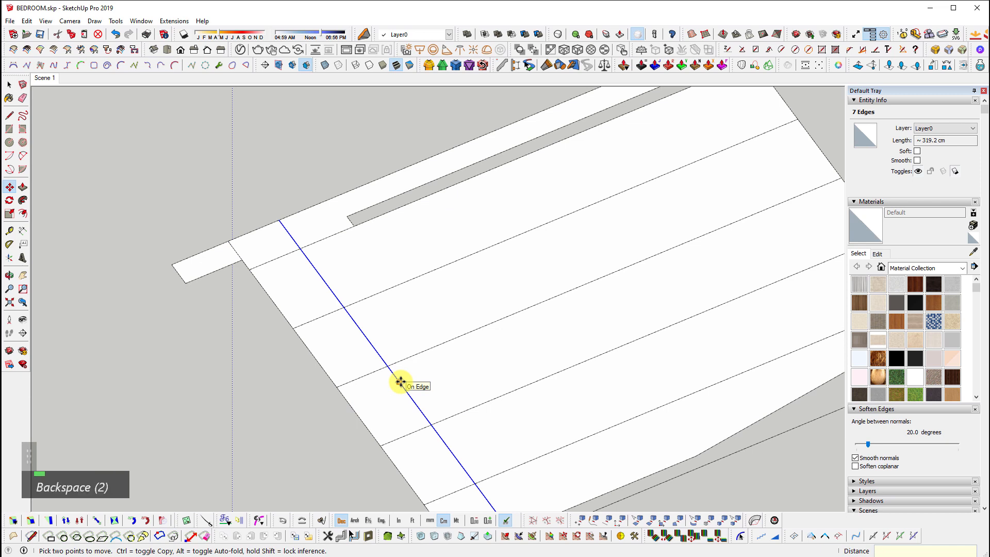
text(60)
key(Return)
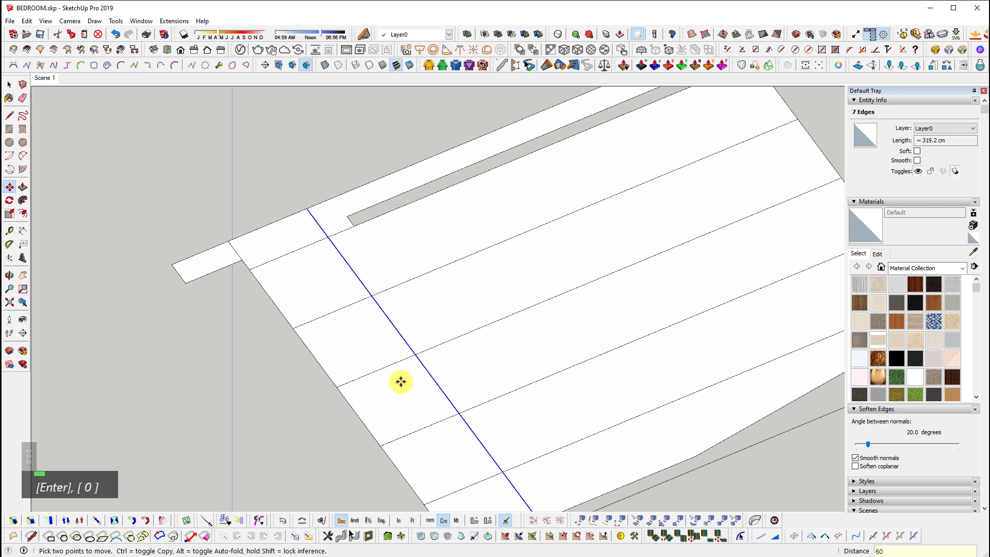
text(*)
key(Return)
scroll(301, 388, down, 3)
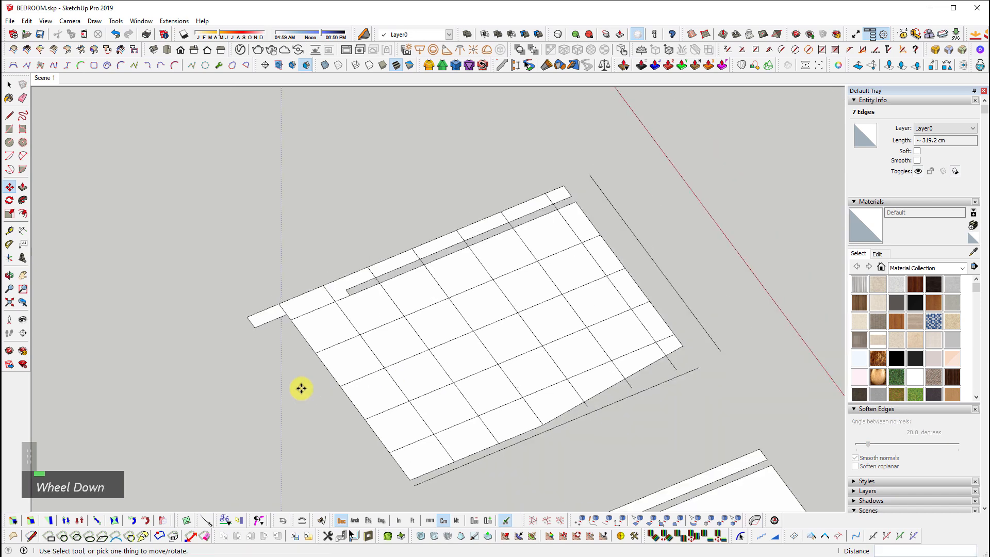
middle_drag(301, 388, 564, 250)
scroll(626, 155, up, 2)
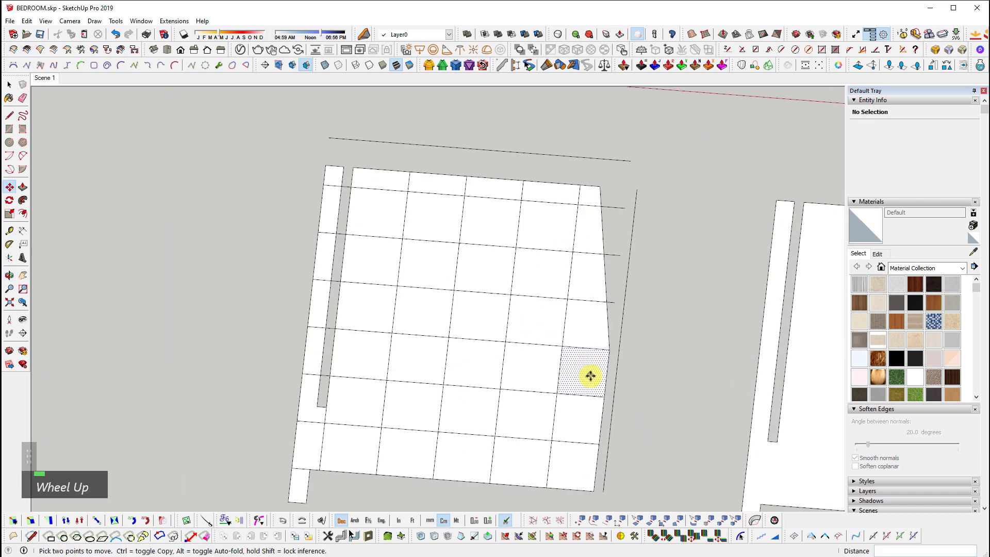
key(space)
scroll(431, 222, down, 2)
drag(273, 122, 647, 508)
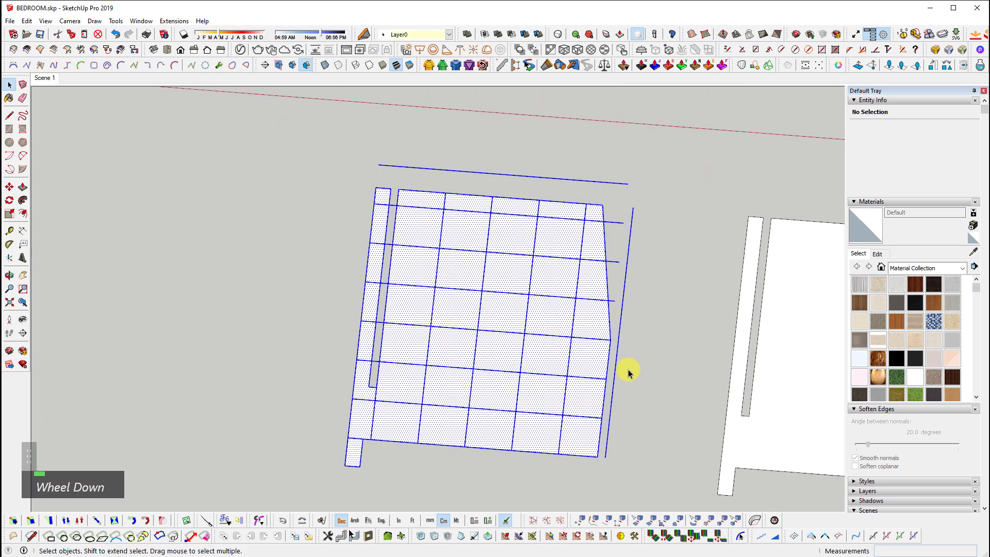
middle_drag(629, 371, 552, 356)
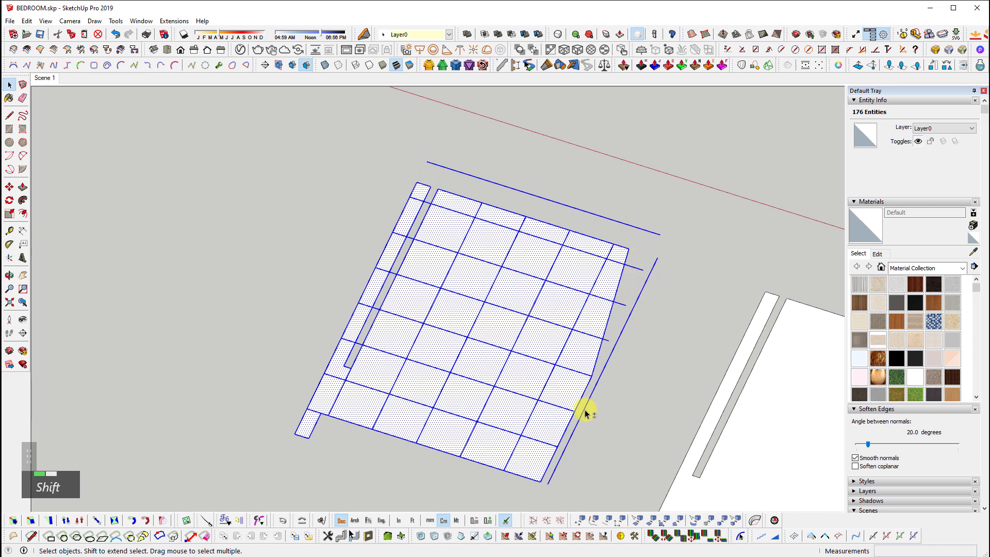
key(shift+n)
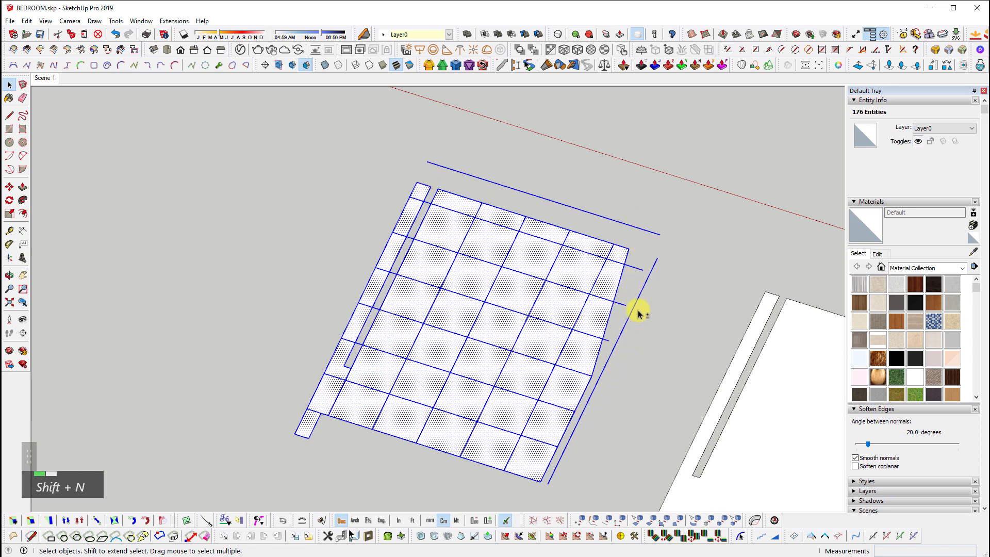
scroll(457, 337, up, 2)
key(ctrl+z)
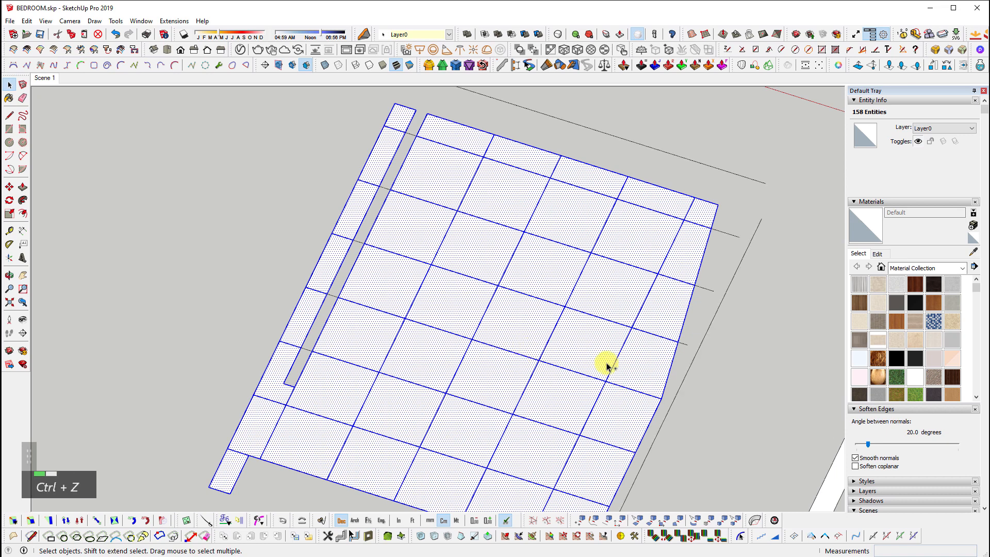
shift+middle_drag(601, 365, 676, 278)
drag(675, 277, 674, 279)
key(Delete)
drag(716, 168, 694, 189)
key(Delete)
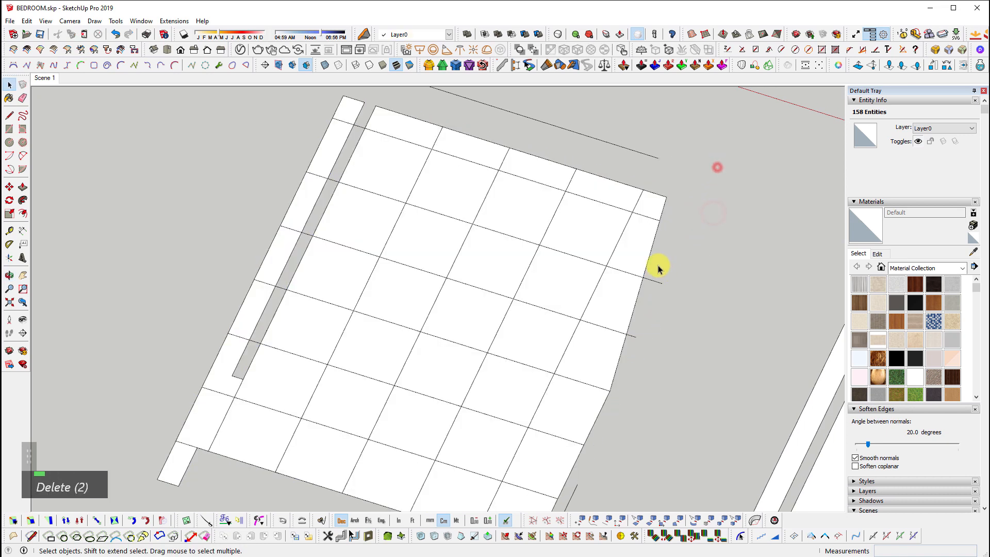
click(658, 281)
key(Delete)
drag(662, 157, 633, 167)
double_click(634, 149)
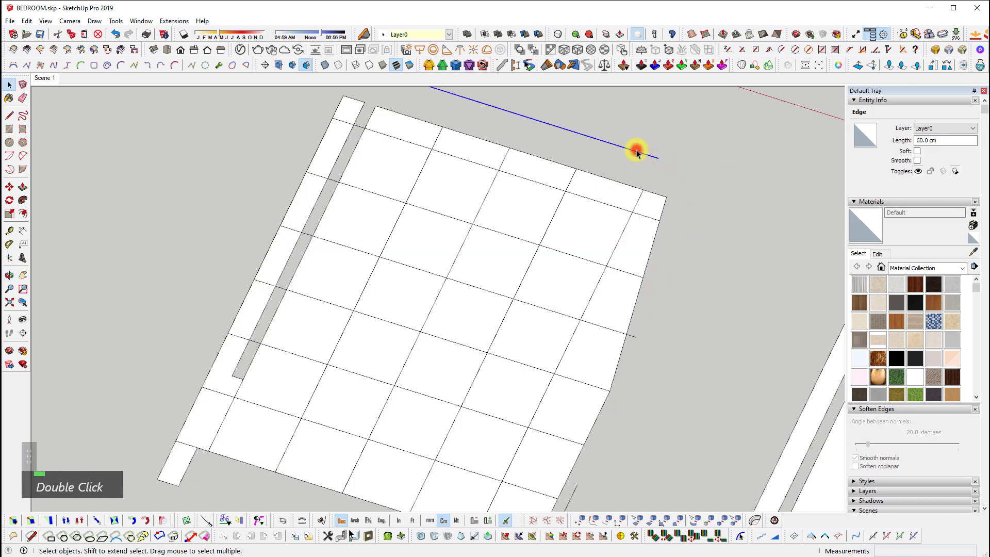
scroll(634, 189, down, 3)
key(ctrl+z)
key(ctrl+z)
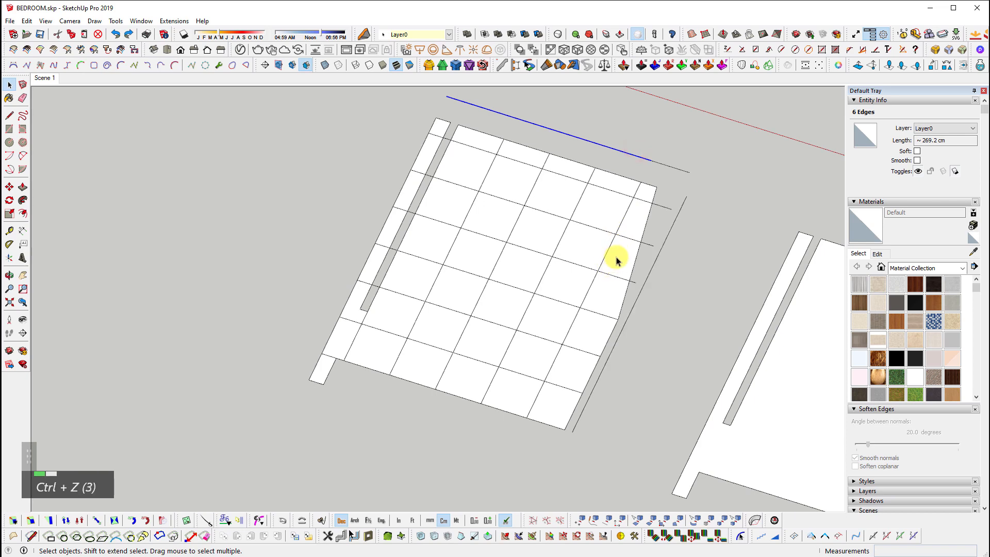
middle_drag(617, 260, 729, 281)
drag(715, 130, 277, 454)
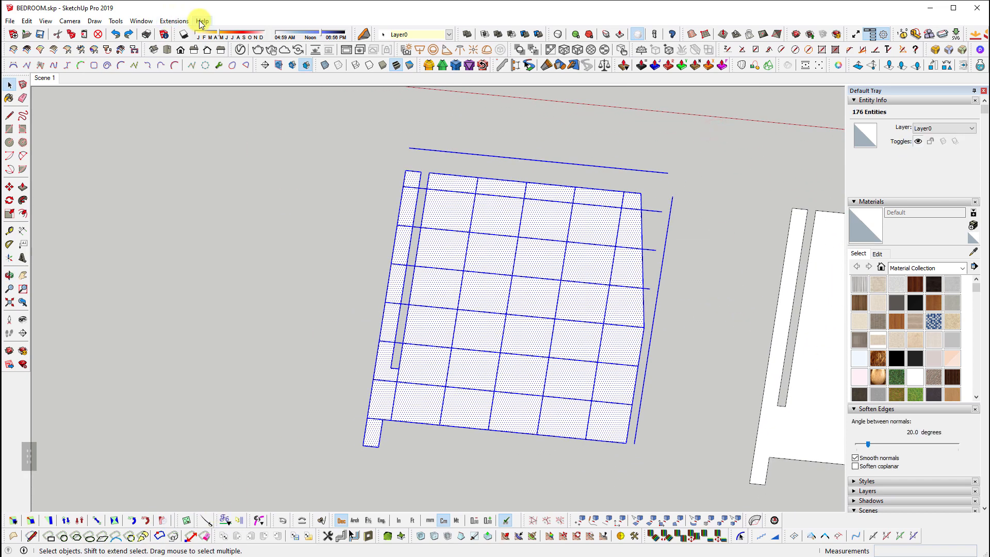
Remove the overhanging stray edges with an extension and select the whole tile grid
click(174, 21)
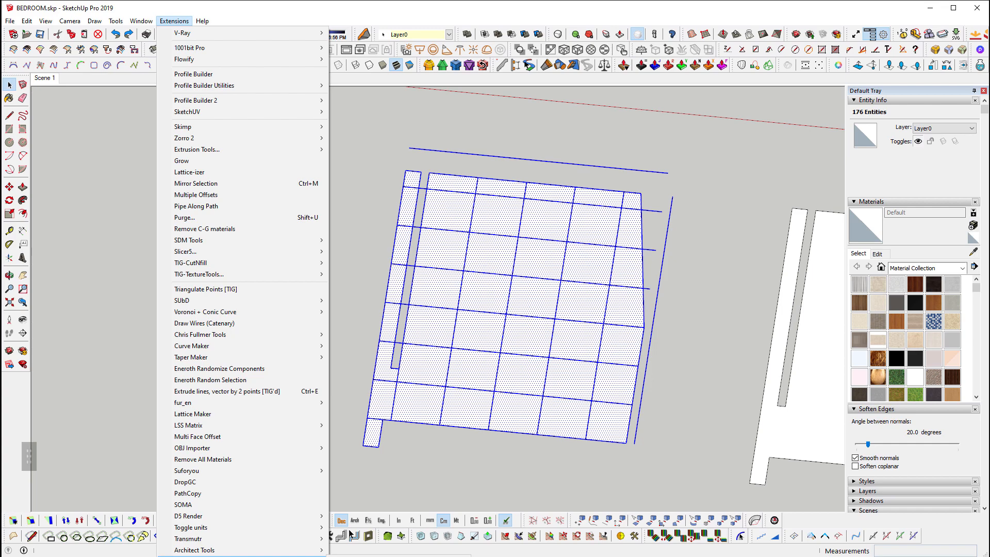
click(372, 556)
middle_drag(370, 339, 546, 309)
scroll(442, 263, up, 2)
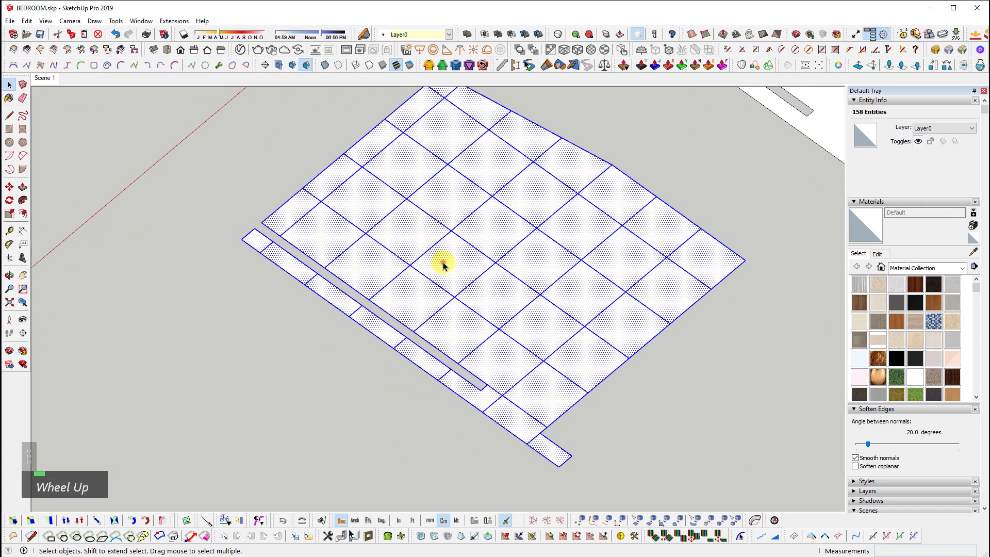
triple_click(443, 263)
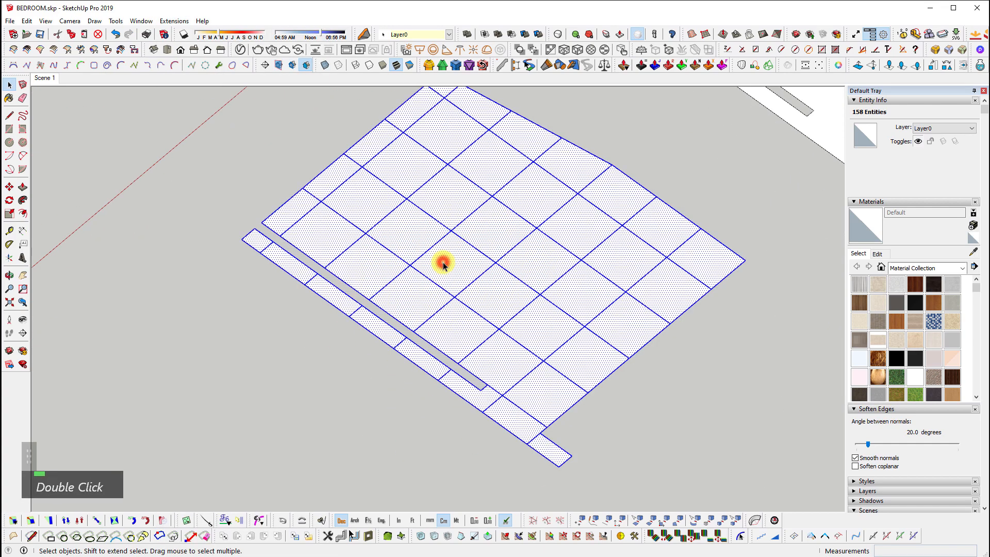
Launch Multi Face Offset on the grid and enter an offset distance of .1
click(175, 21)
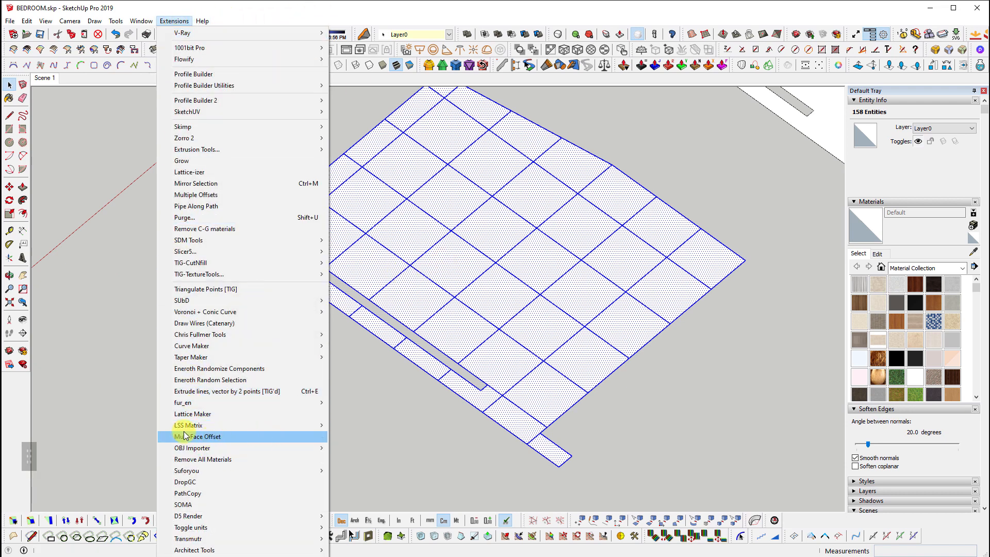
click(239, 436)
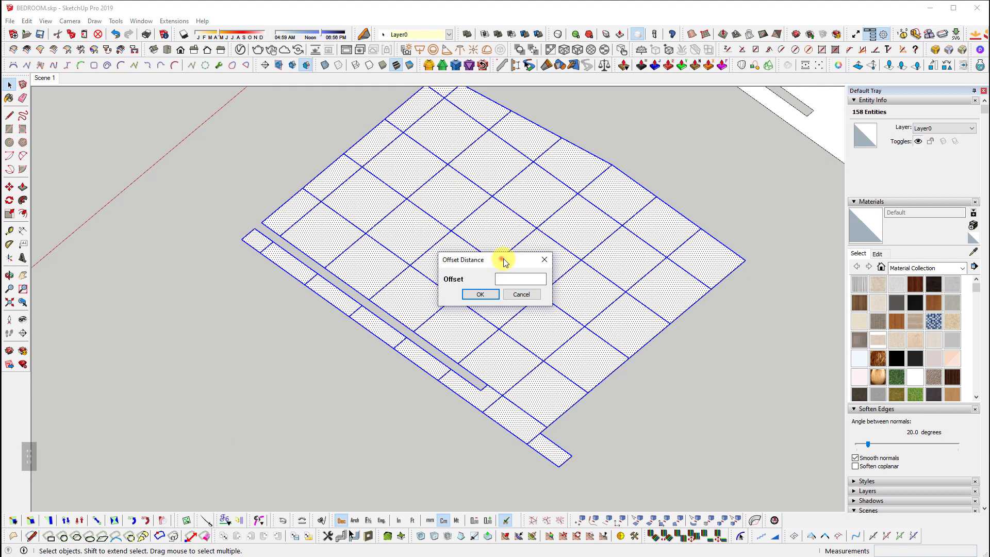
drag(504, 262, 443, 286)
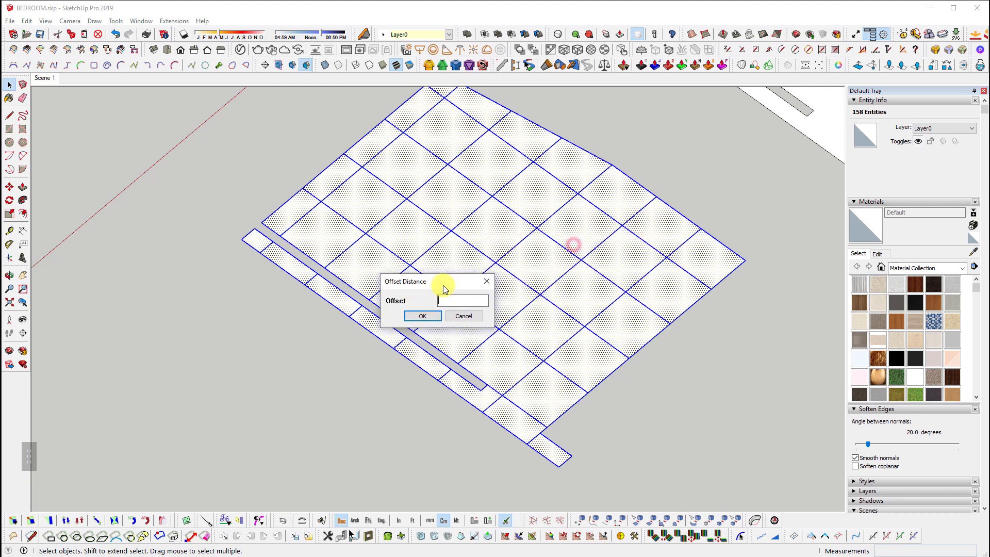
click(454, 303)
text(.1)
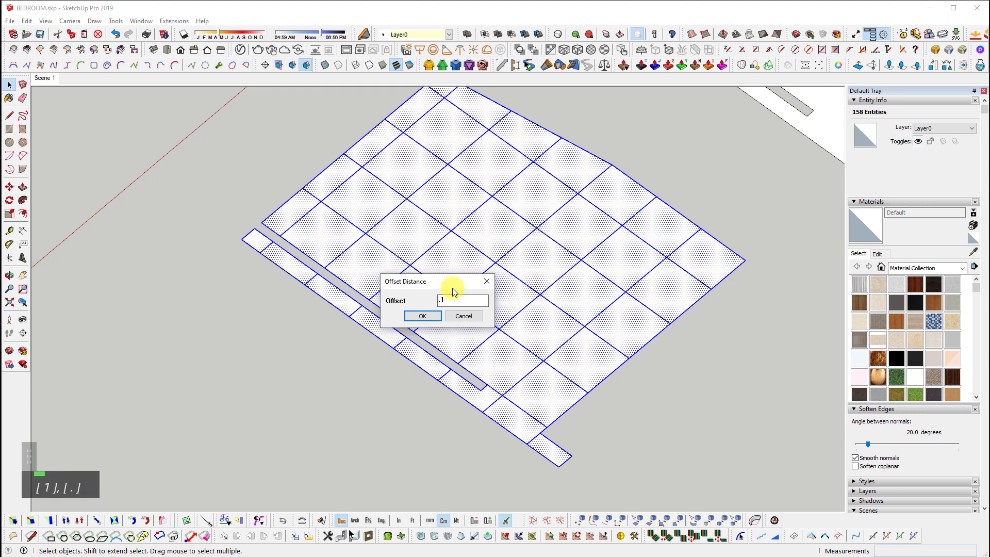
Apply the .1 offset, inspect the resulting bands, then undo it
click(422, 315)
scroll(504, 301, up, 5)
scroll(426, 294, up, 10)
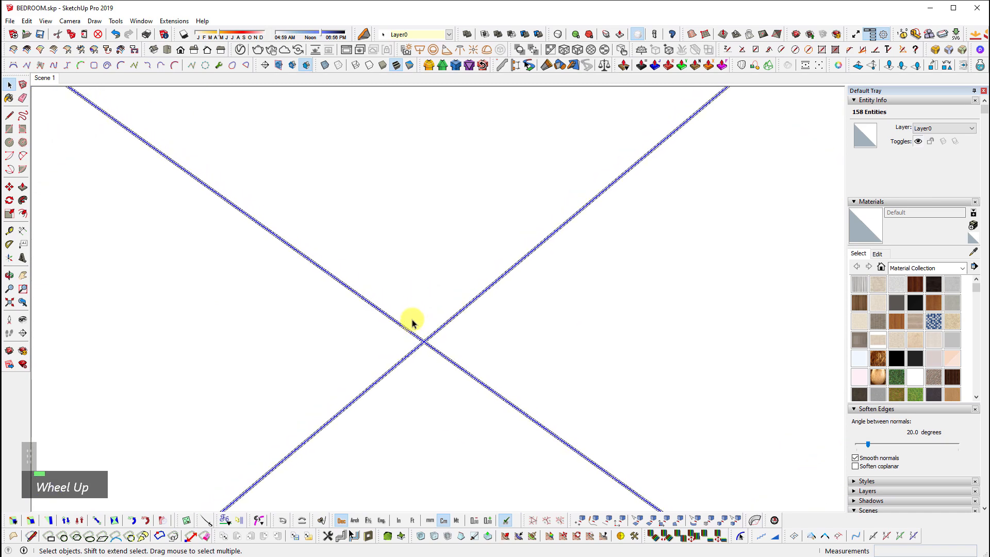
scroll(428, 349, up, 1)
scroll(468, 345, down, 7)
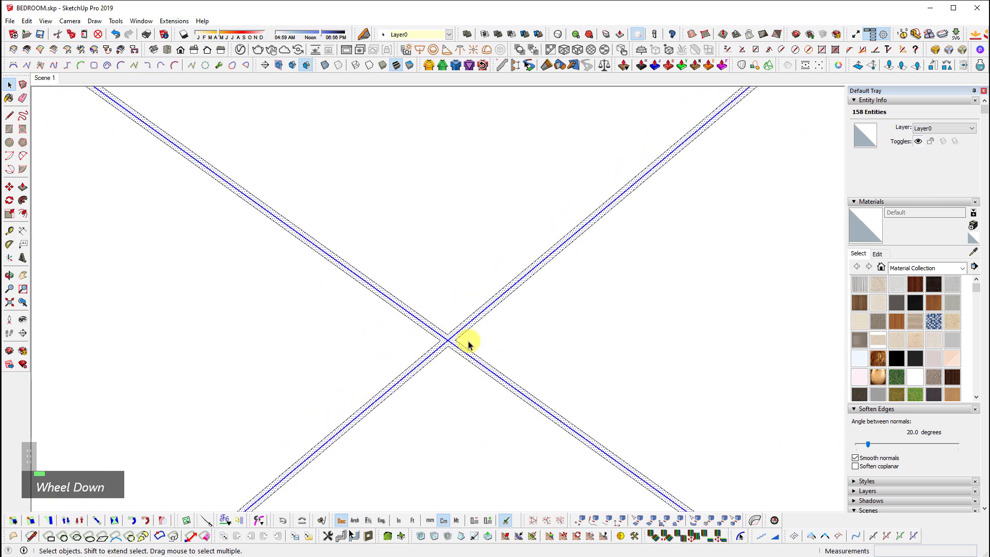
scroll(432, 344, up, 1)
scroll(432, 342, up, 2)
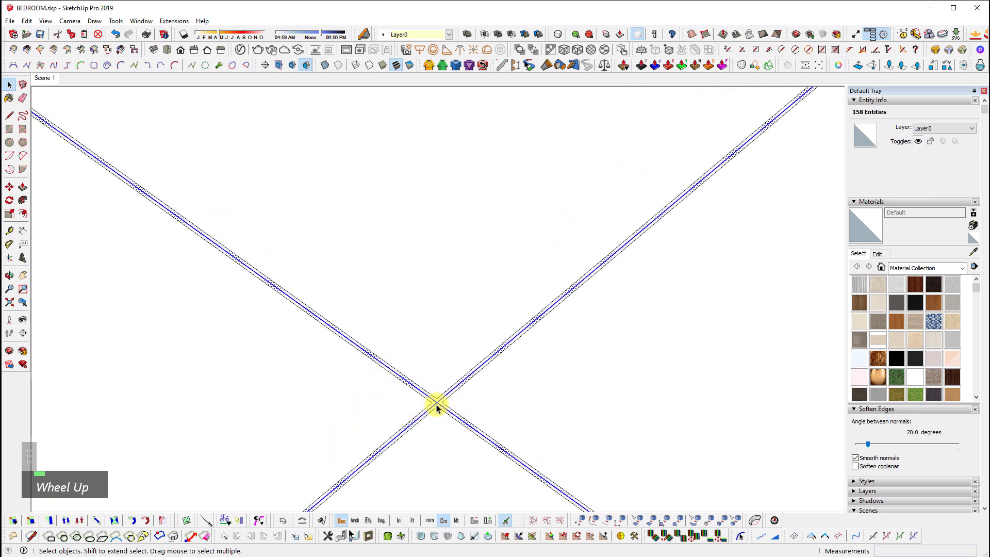
key(ctrl+z)
Reselect all the connected tile faces and edges of the floor grid
scroll(444, 223, down, 1)
scroll(427, 364, up, 2)
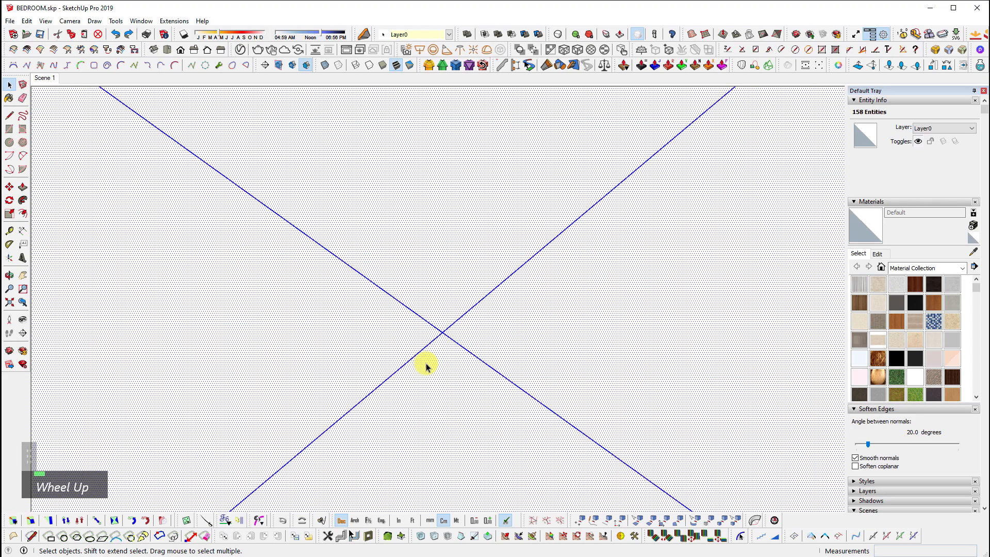
click(368, 322)
click(453, 269)
click(497, 330)
click(451, 382)
triple_click(459, 295)
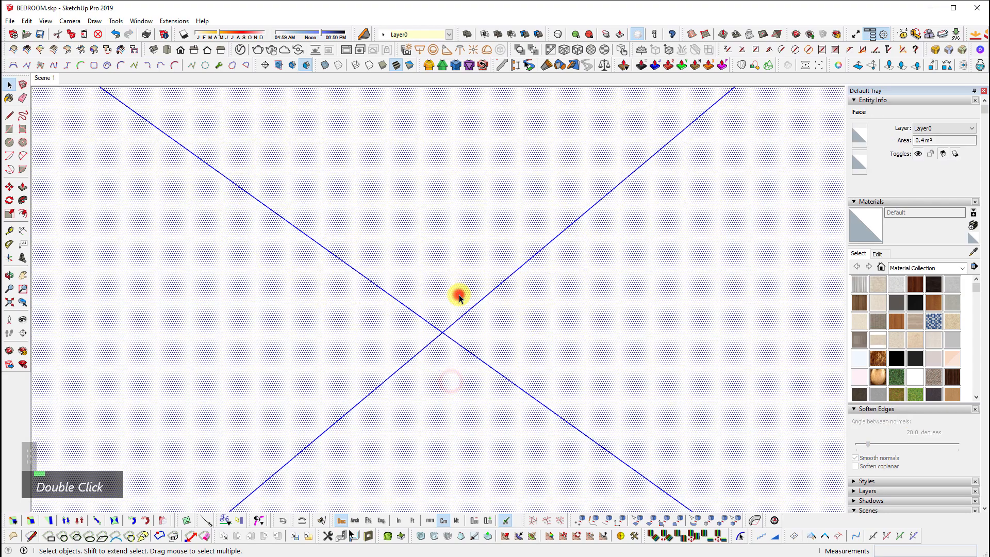
Rerun Multi Face Offset on all selected tiles with the .1 distance and inspect the grout lines
click(165, 21)
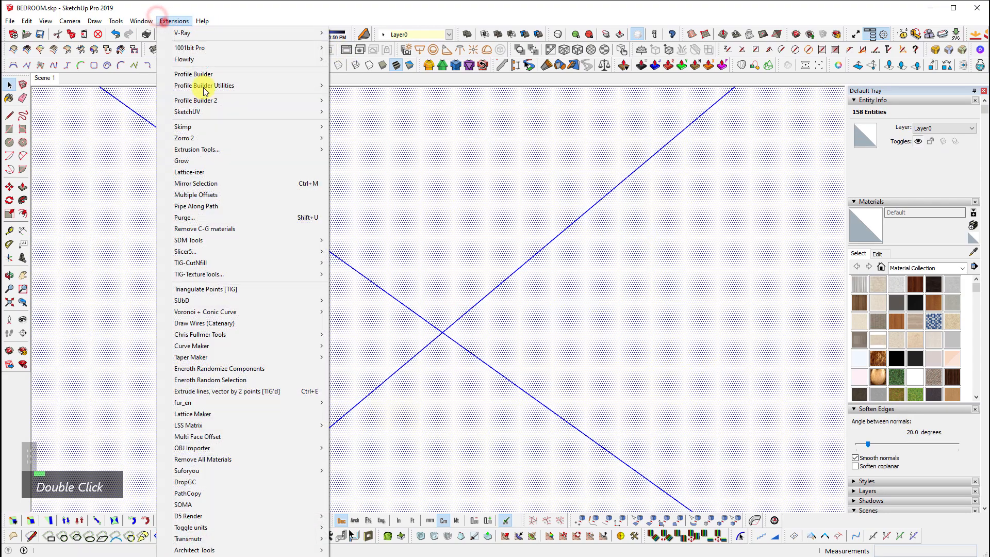
click(237, 437)
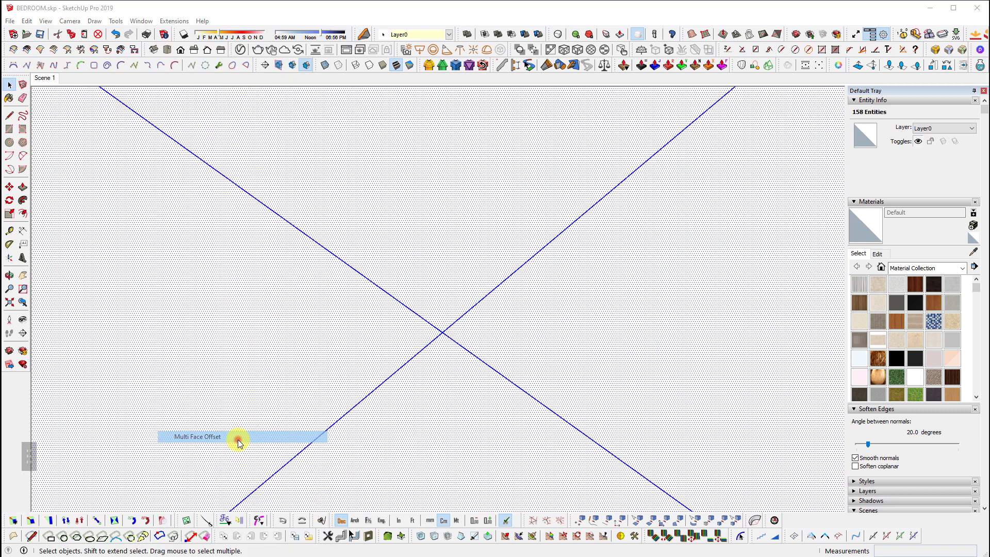
text(1)
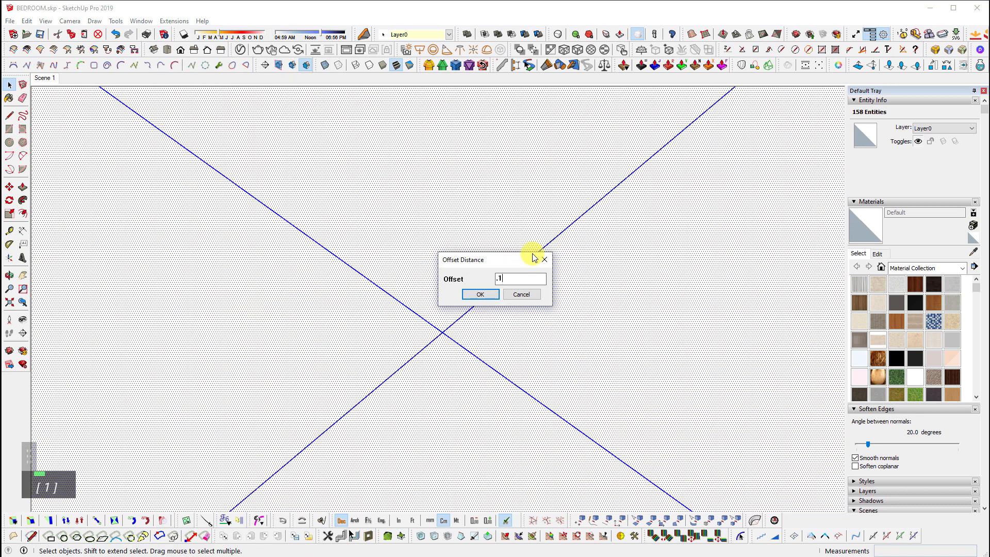
key(Return)
scroll(431, 327, up, 4)
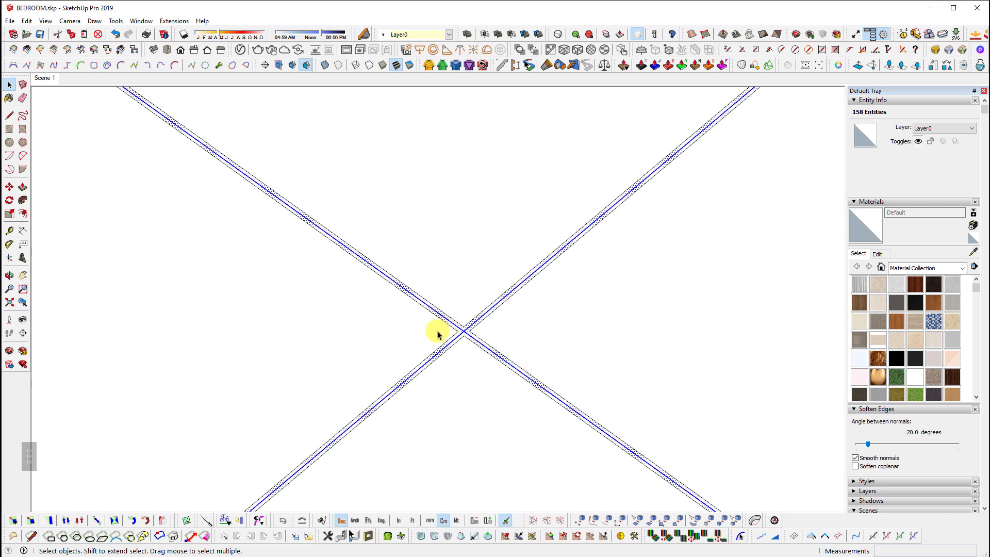
scroll(407, 356, up, 1)
scroll(378, 426, down, 1)
scroll(444, 336, up, 2)
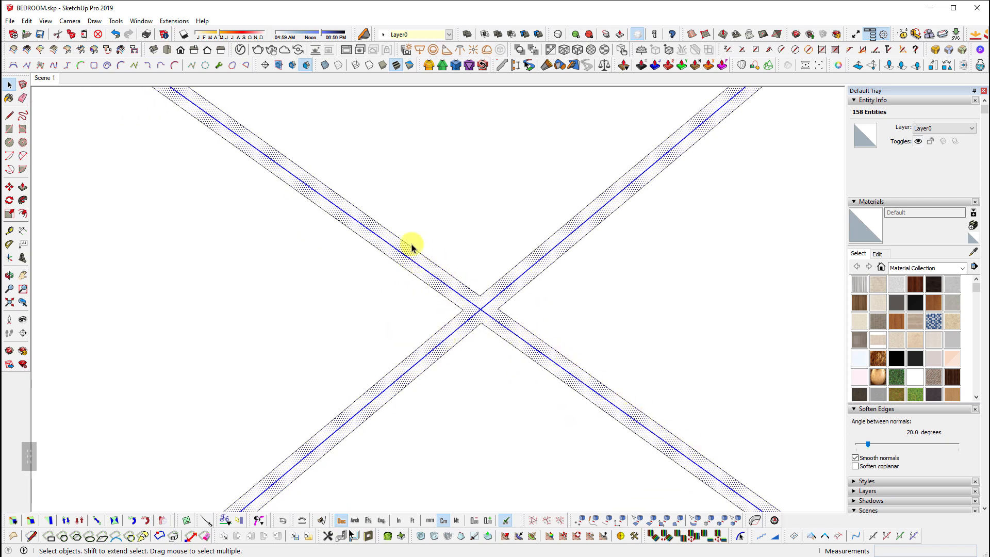
scroll(330, 370, down, 2)
scroll(643, 359, down, 1)
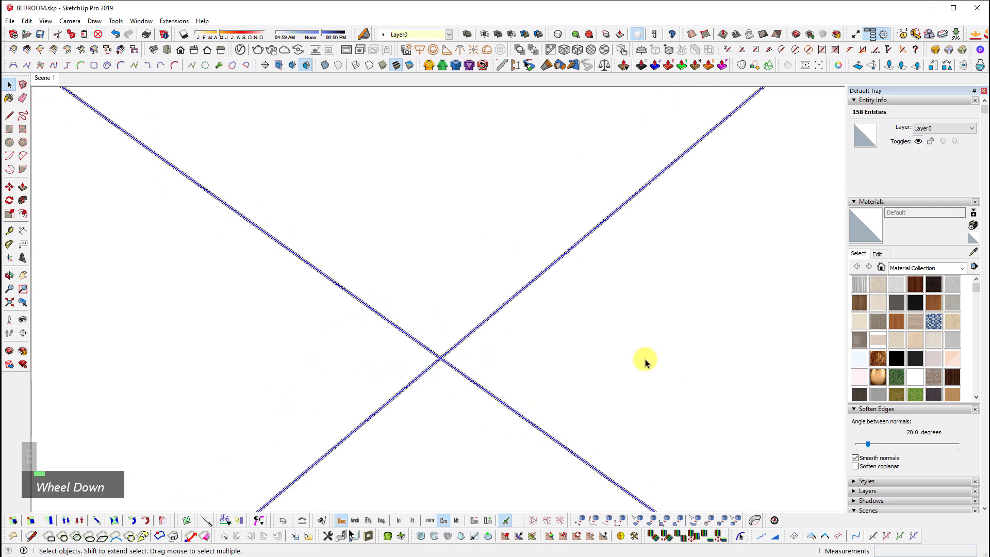
scroll(416, 367, up, 2)
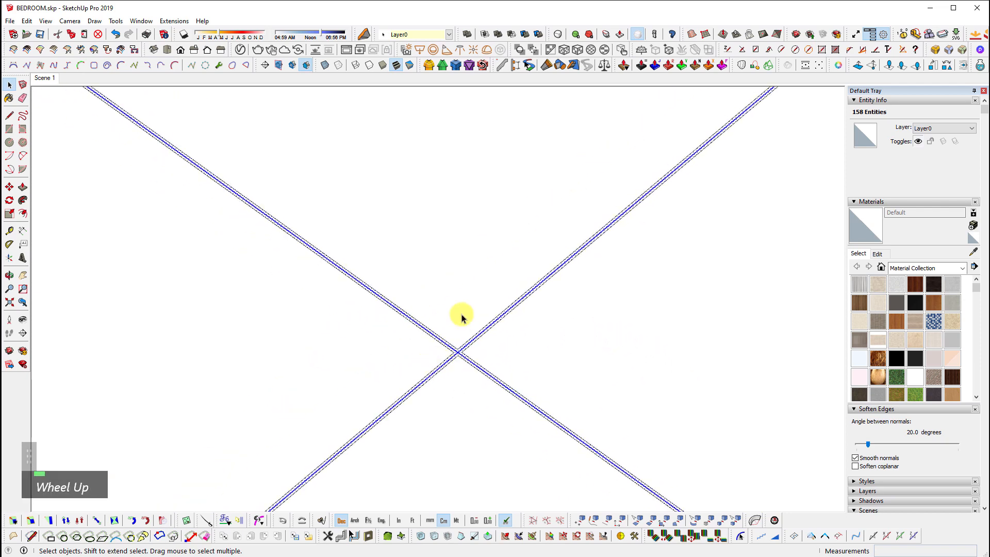
click(174, 21)
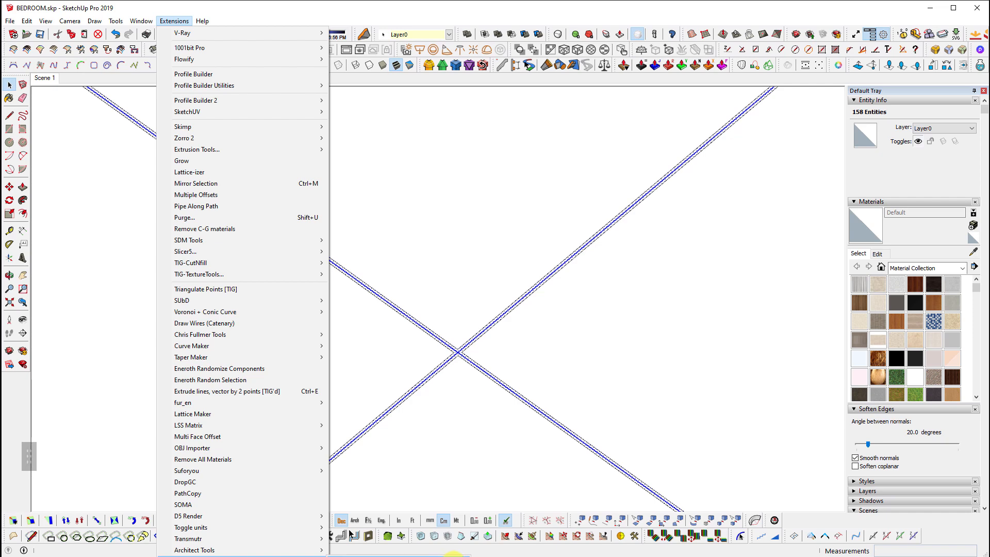
Run CleanUp³ on the offset tile geometry, reducing 158 entities to 20 while the grout strip faces stay intact
click(453, 556)
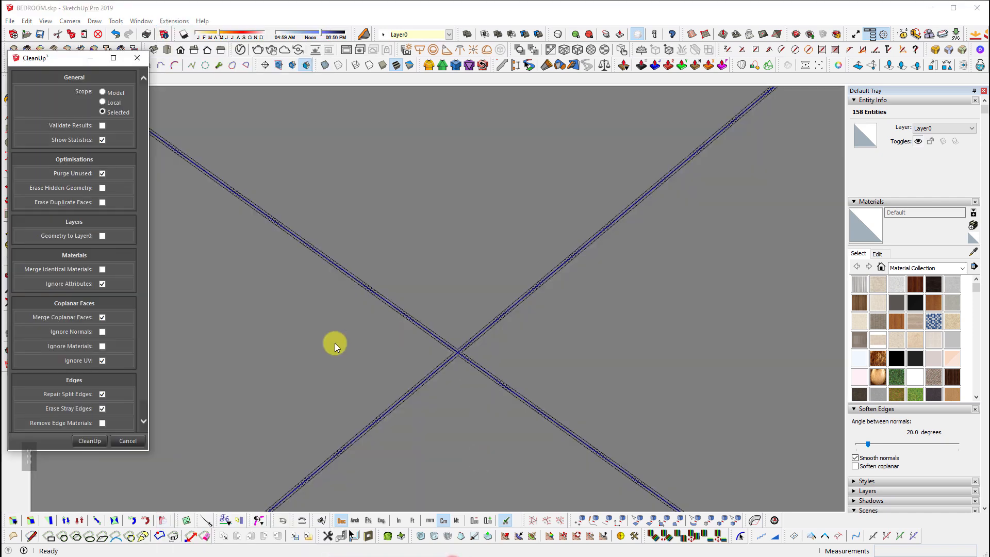
click(90, 441)
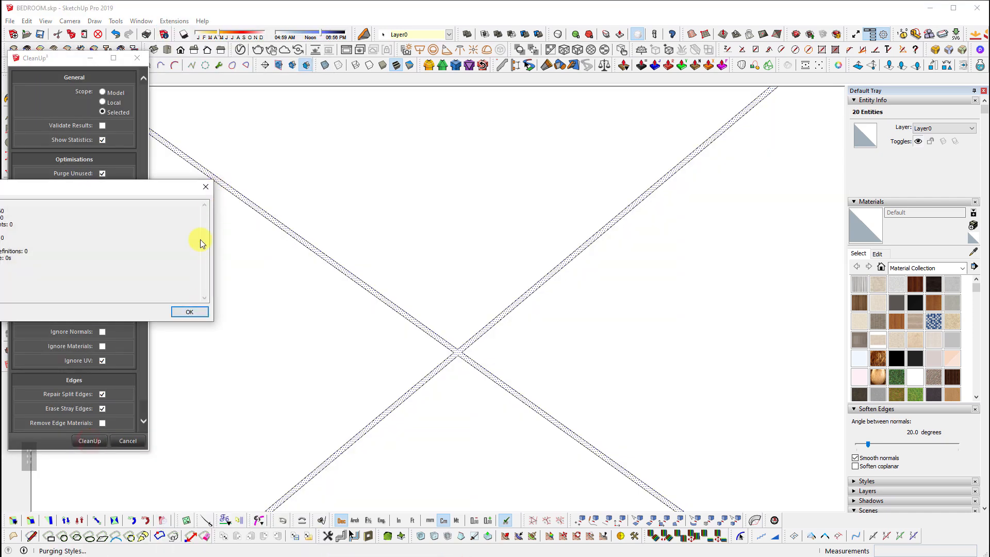
click(189, 312)
scroll(444, 343, up, 3)
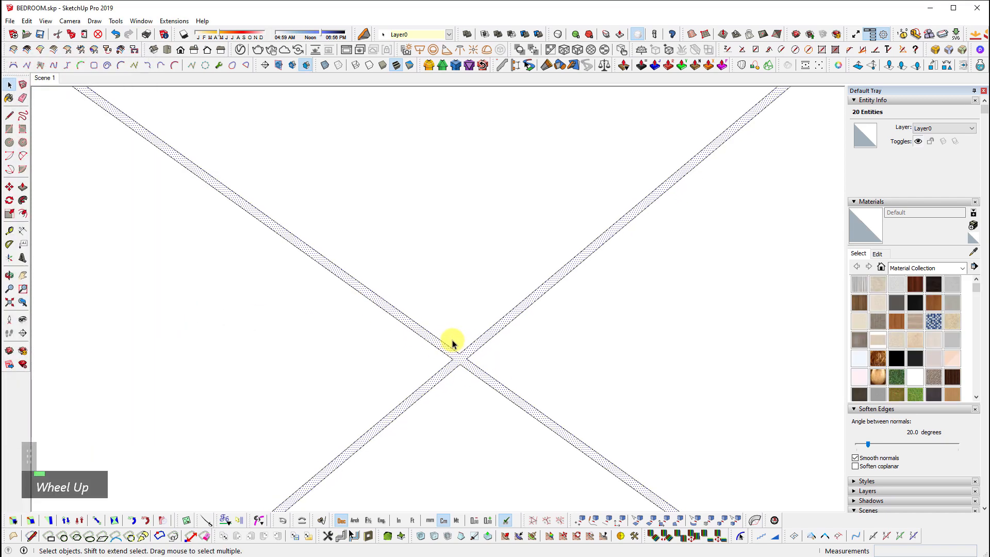
key(ctrl+z)
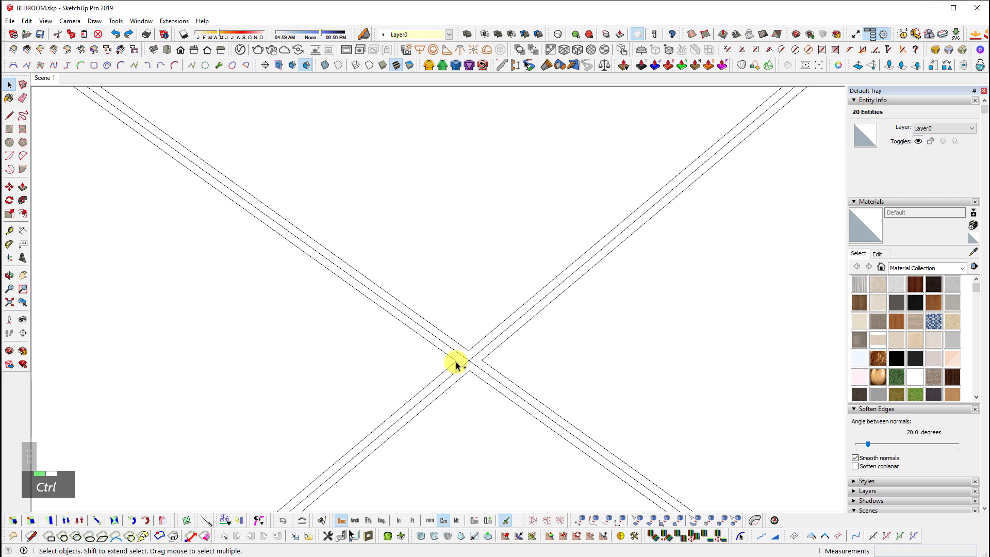
key(ctrl+y)
scroll(456, 364, down, 2)
key(p)
scroll(459, 343, up, 4)
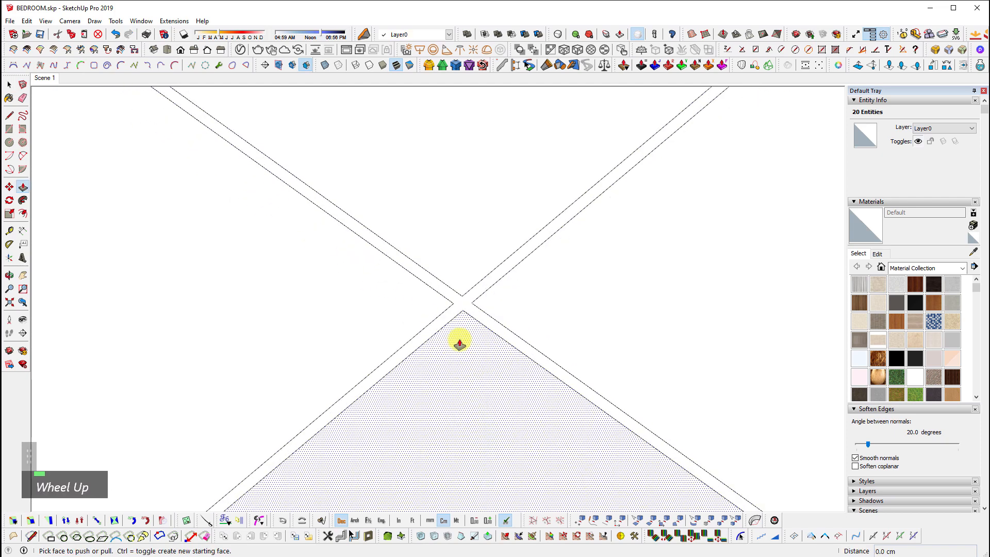
Begin extruding the crossing grout strip, inspect it from oblique and top views, then cancel
click(468, 297)
scroll(450, 381, down, 2)
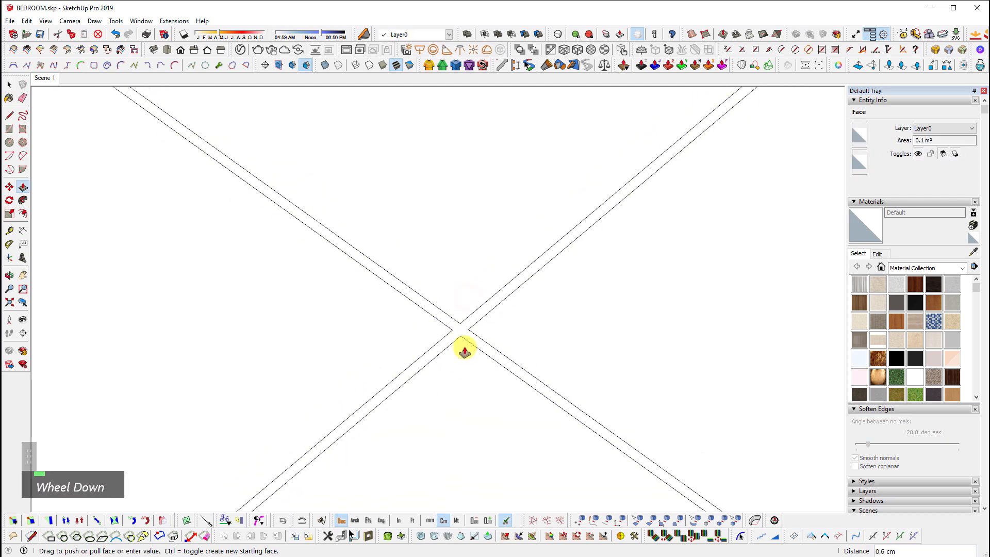
scroll(387, 220, down, 5)
scroll(389, 228, down, 3)
middle_drag(566, 427, 559, 341)
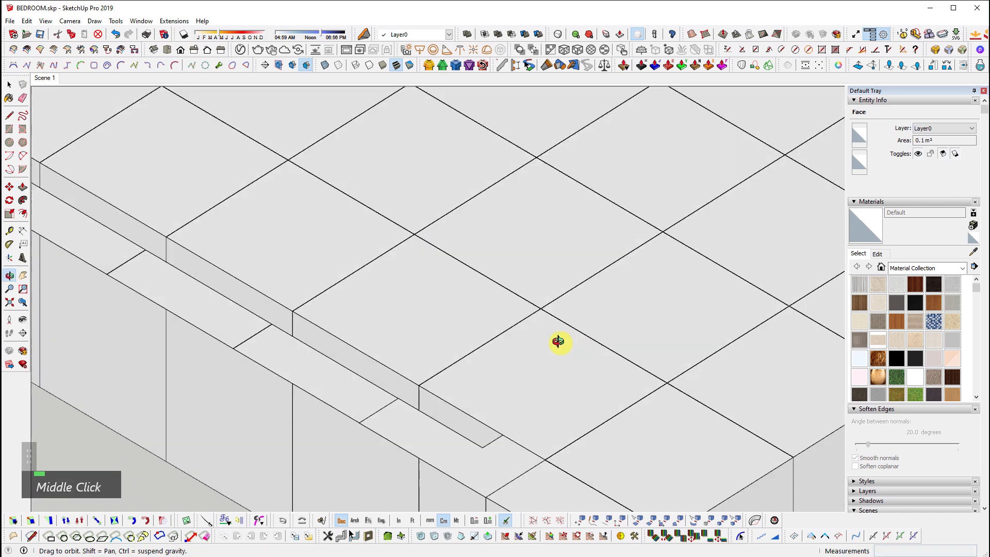
scroll(542, 349, up, 3)
scroll(473, 309, up, 3)
middle_drag(473, 309, 690, 415)
key(space)
scroll(562, 342, down, 3)
scroll(562, 342, down, 3)
scroll(270, 371, up, 6)
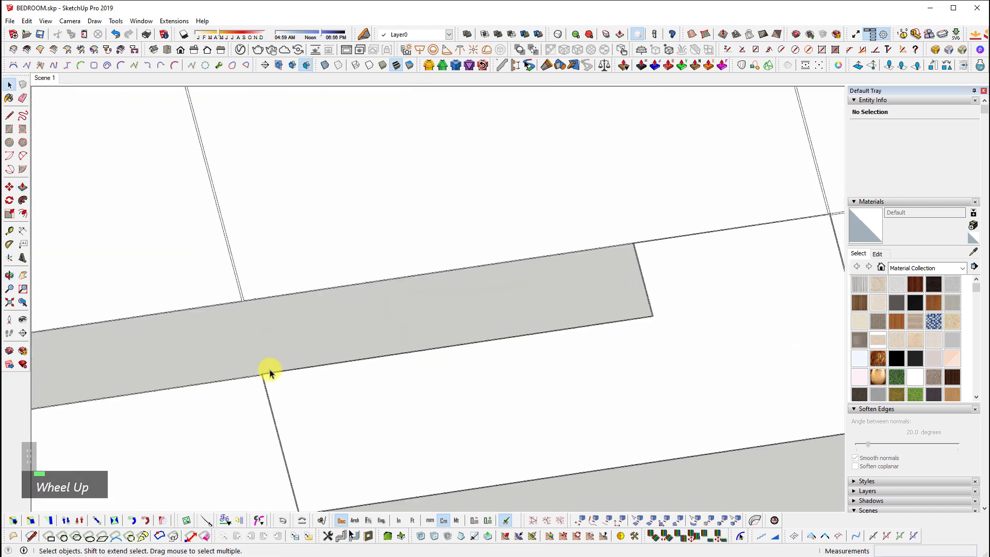
scroll(576, 238, up, 2)
Select the top grout strip face at the grey panel's corner
shift+middle_drag(576, 238, 482, 267)
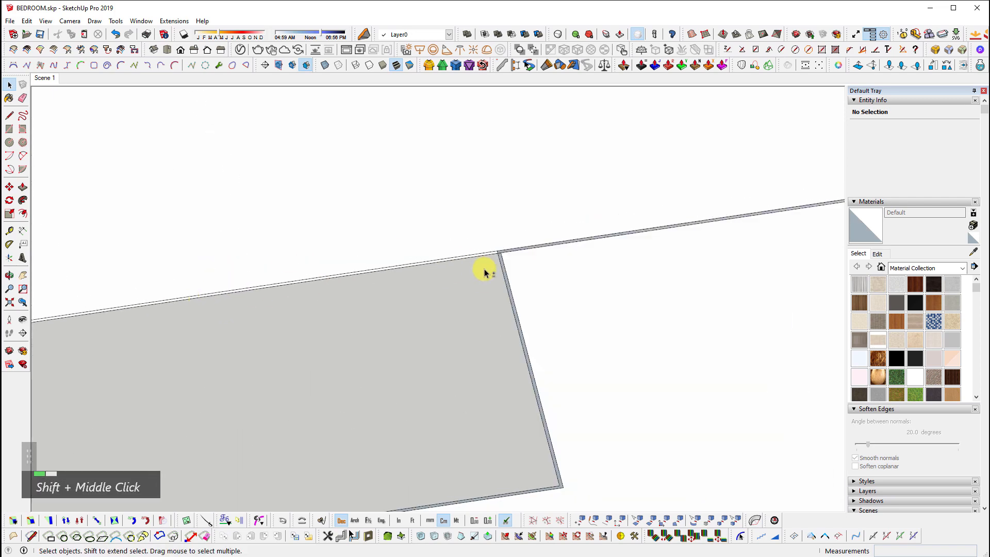
scroll(513, 242, up, 4)
scroll(528, 249, up, 1)
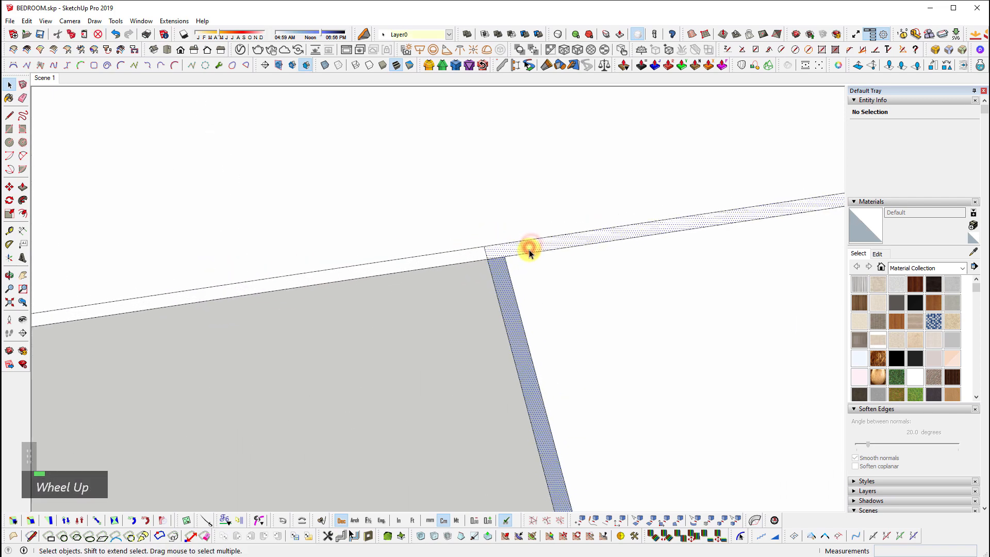
click(488, 252)
key(e)
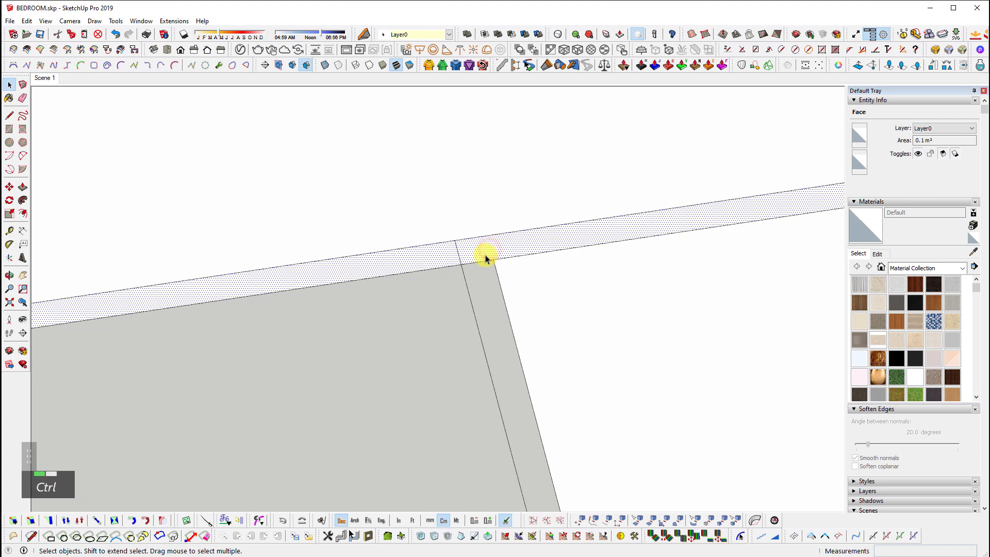
Select everything and zoom extents to show the room and both floor copies
key(ctrl+a)
scroll(555, 373, down, 3)
key(shift+z)
middle_click(642, 343)
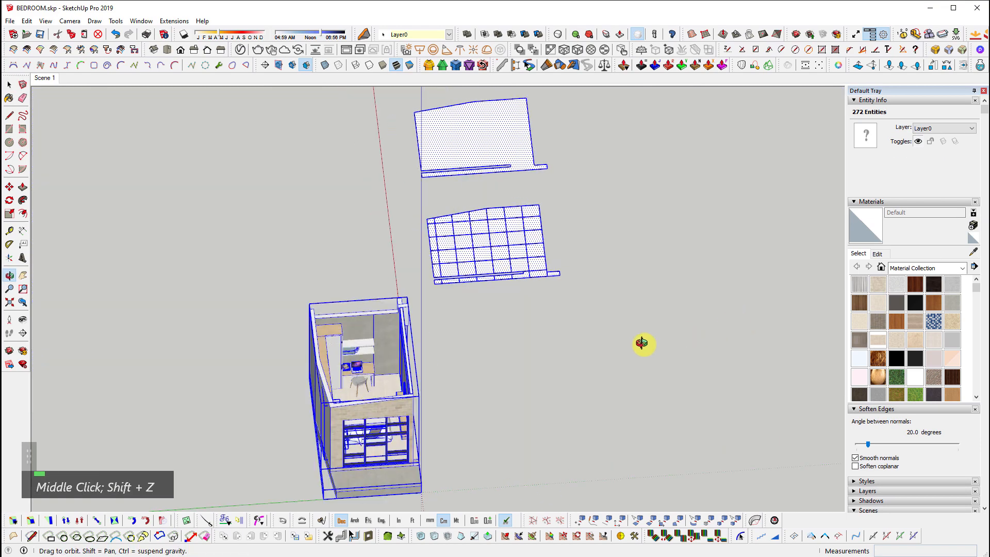
Group the gridded floor copy
scroll(567, 309, up, 5)
middle_drag(567, 310, 316, 212)
drag(260, 176, 553, 486)
scroll(472, 387, up, 5)
key(ctrl+g)
scroll(438, 294, up, 5)
shift+middle_drag(380, 282, 378, 282)
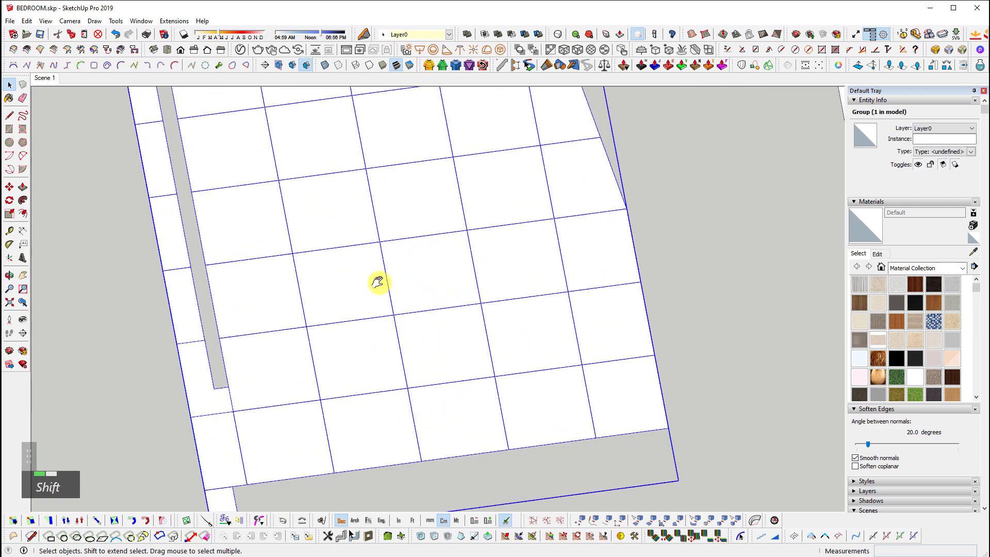
shift+scroll(552, 320, down, 3)
scroll(389, 376, up, 10)
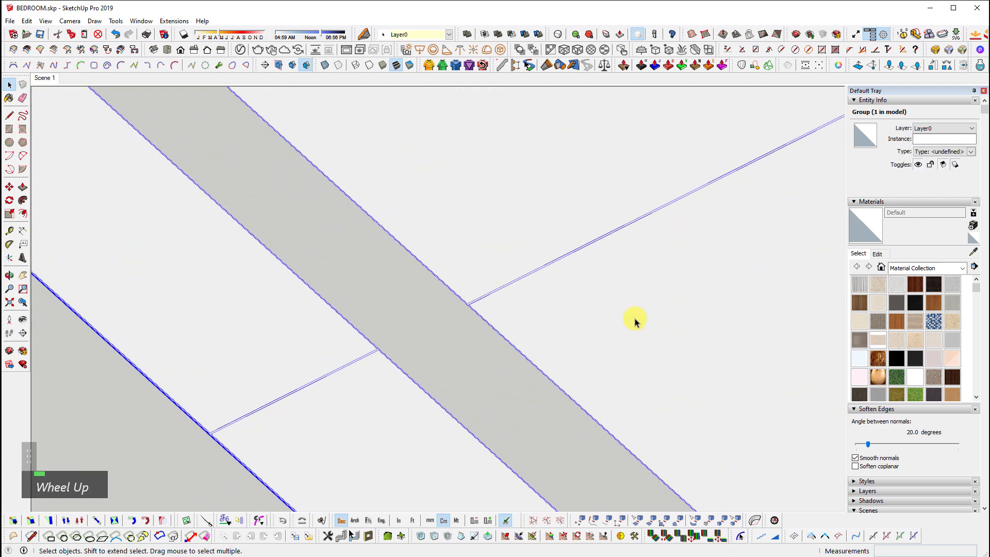
Inside the floor group, intersect all geometry with the selection so the grout strips split the faces
double_click(645, 309)
key(ctrl+a)
right_click(528, 192)
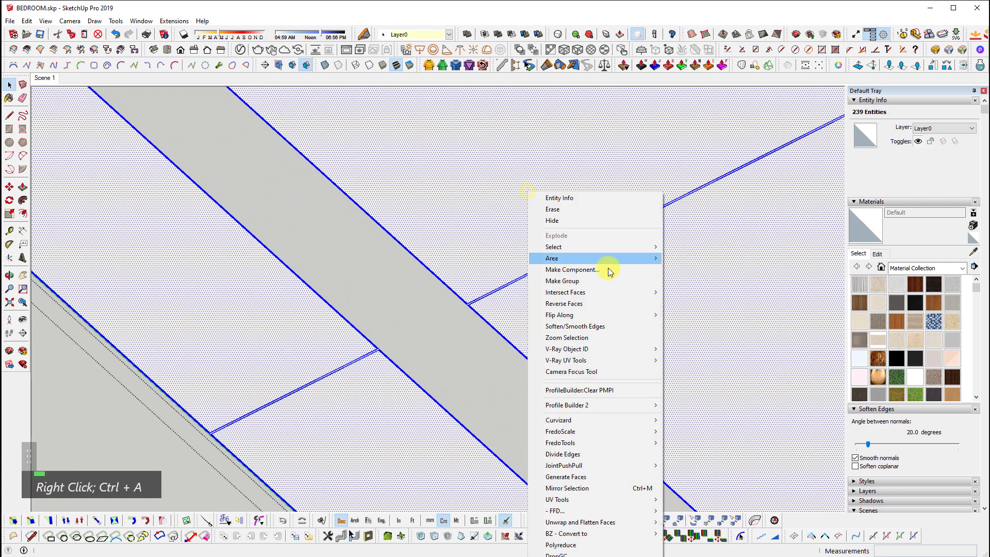
mouse_move(597, 298)
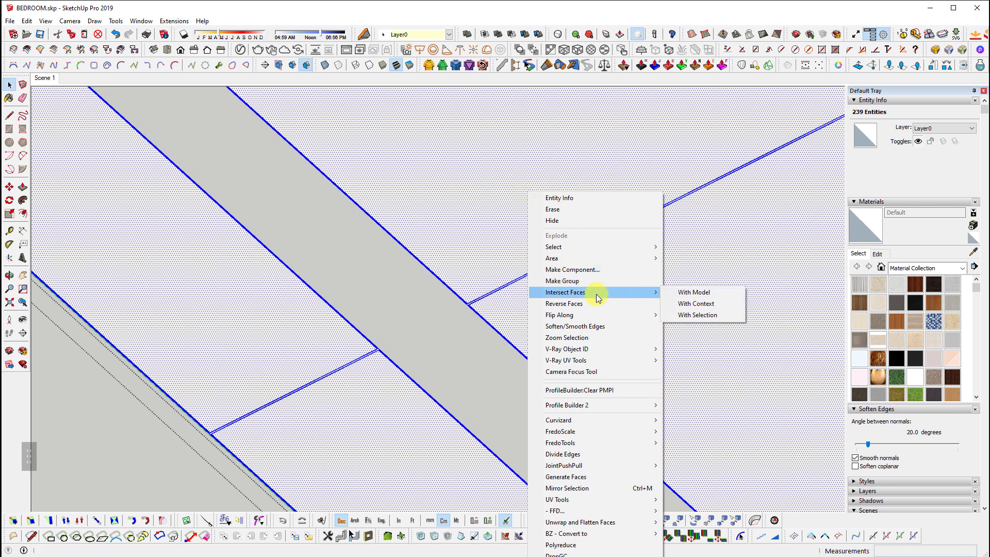
double_click(453, 223)
key(ctrl+a)
right_click(456, 221)
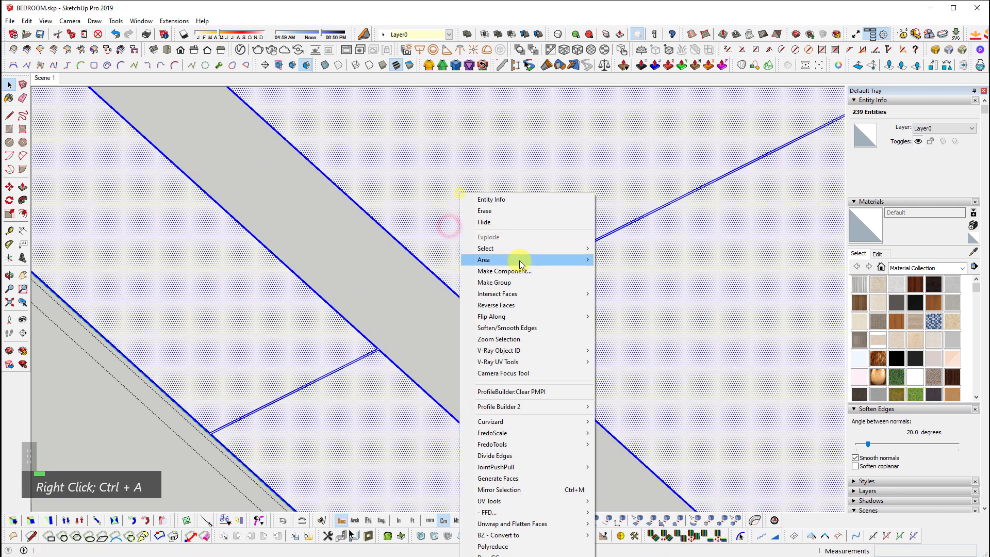
mouse_move(547, 295)
click(630, 317)
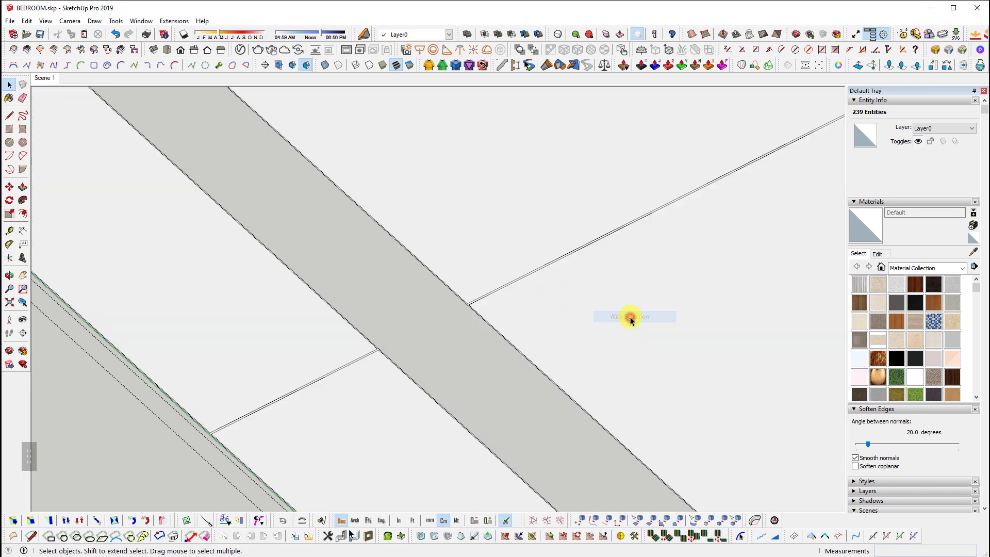
Start a line at the face corner, cancel it, and move the view toward the edge crossing
scroll(402, 184, down, 2)
scroll(570, 353, up, 4)
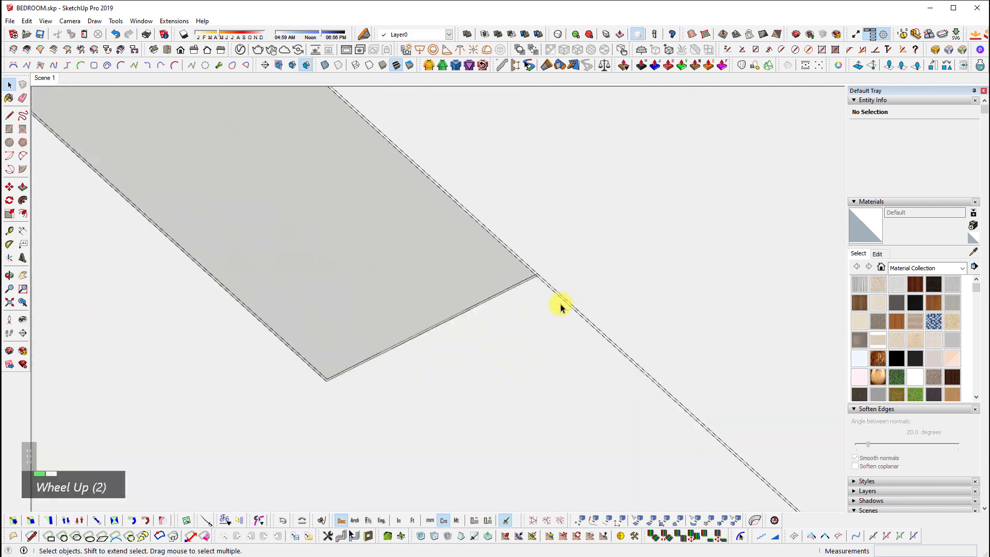
key(l)
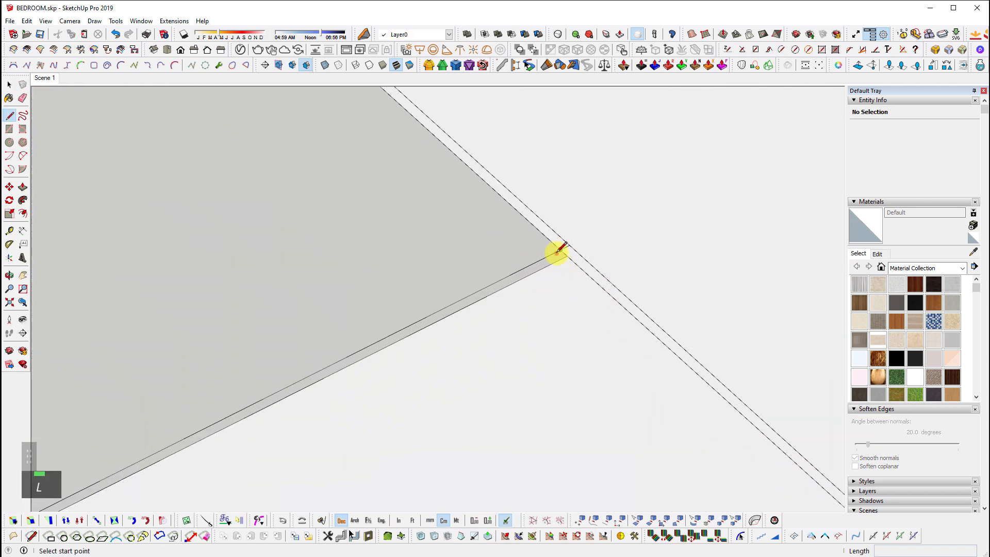
click(559, 250)
key(e)
key(space)
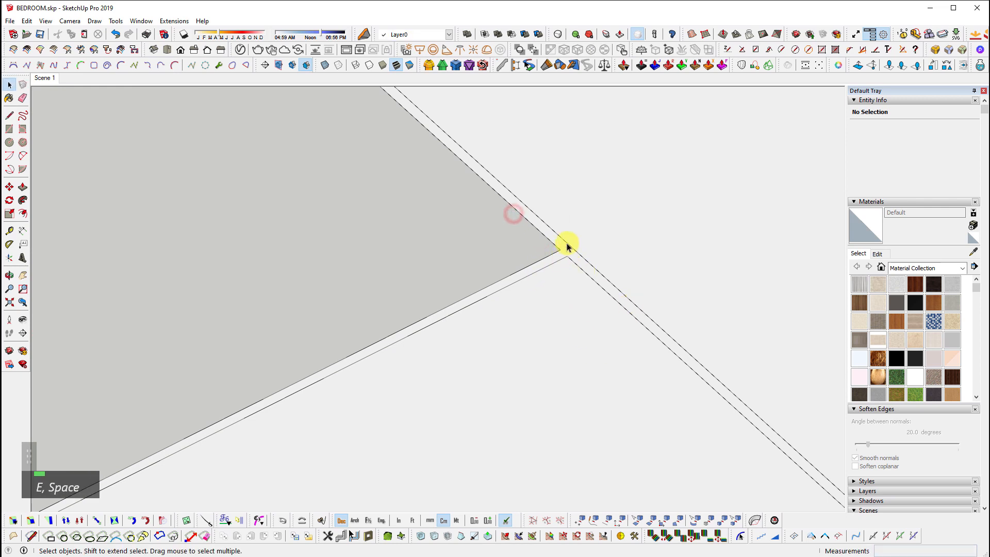
scroll(464, 206, down, 3)
scroll(698, 391, down, 2)
shift+middle_drag(698, 392, 645, 345)
scroll(545, 238, up, 3)
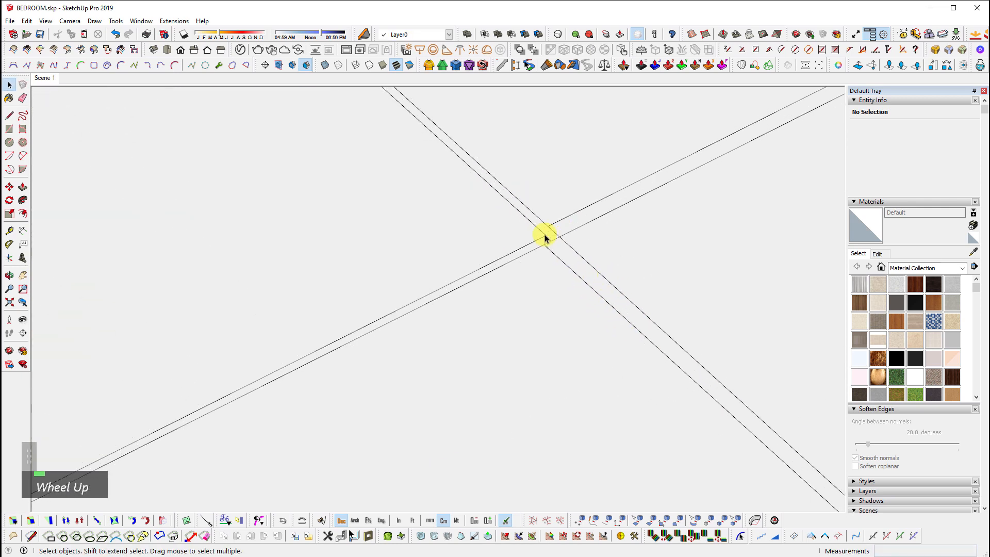
scroll(547, 239, up, 2)
drag(716, 372, 717, 373)
key(e)
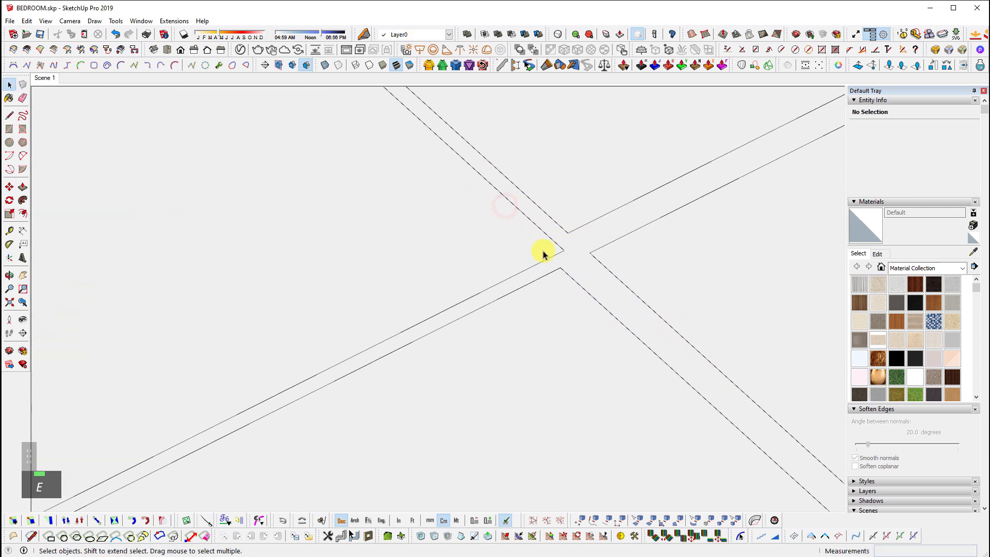
scroll(743, 402, down, 2)
Inset the tile face left of the crossing by 0.1 cm with Offset
click(562, 318)
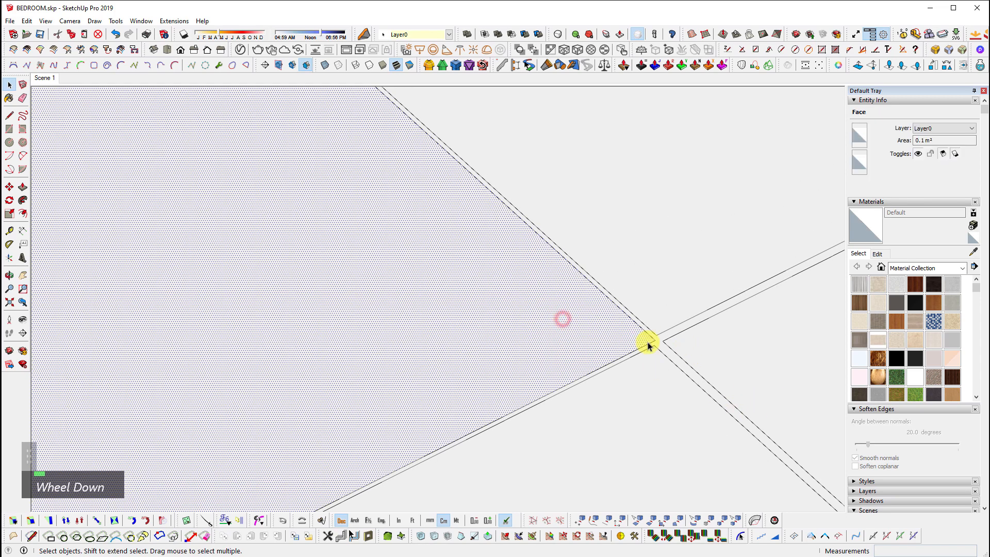
scroll(644, 342, up, 1)
key(f)
click(631, 307)
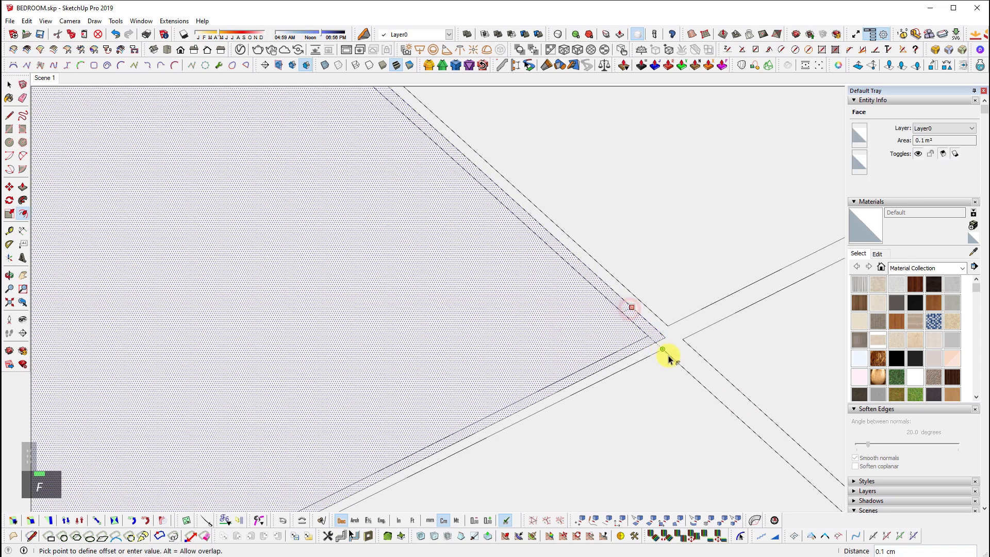
click(666, 357)
scroll(657, 338, up, 1)
key(space)
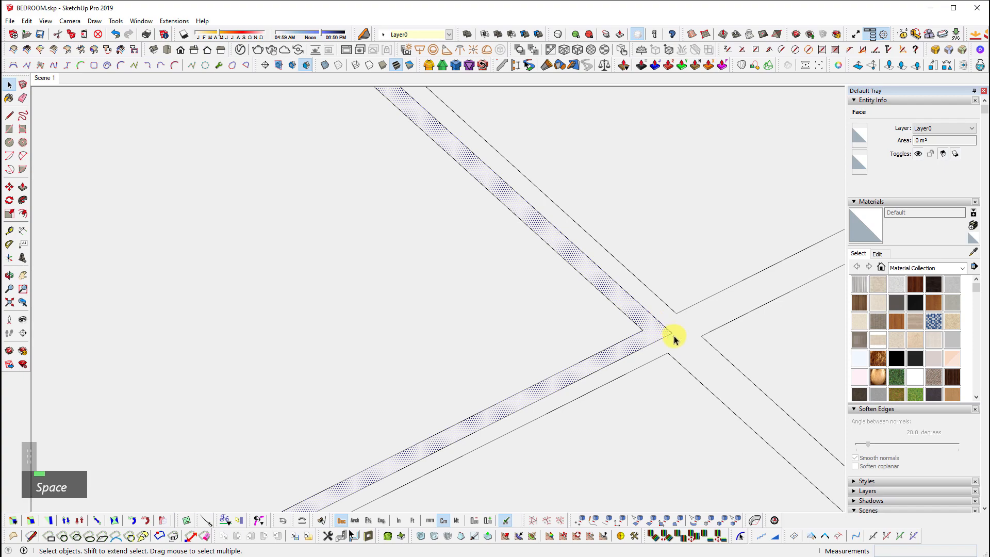
shift+click(671, 336)
Select everything in the floor copy and switch to Push/Pull for the edge strip
key(ctrl+a)
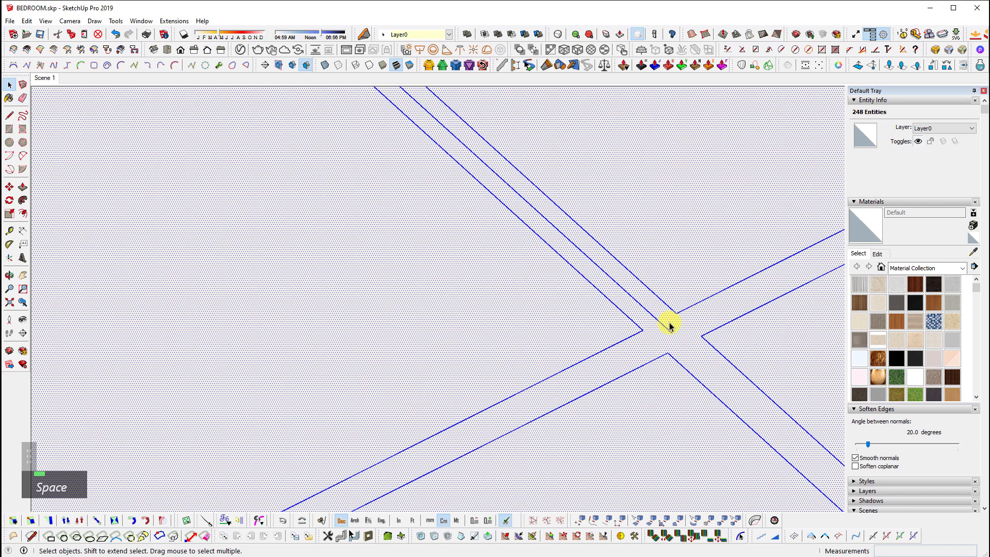
scroll(670, 310, down, 8)
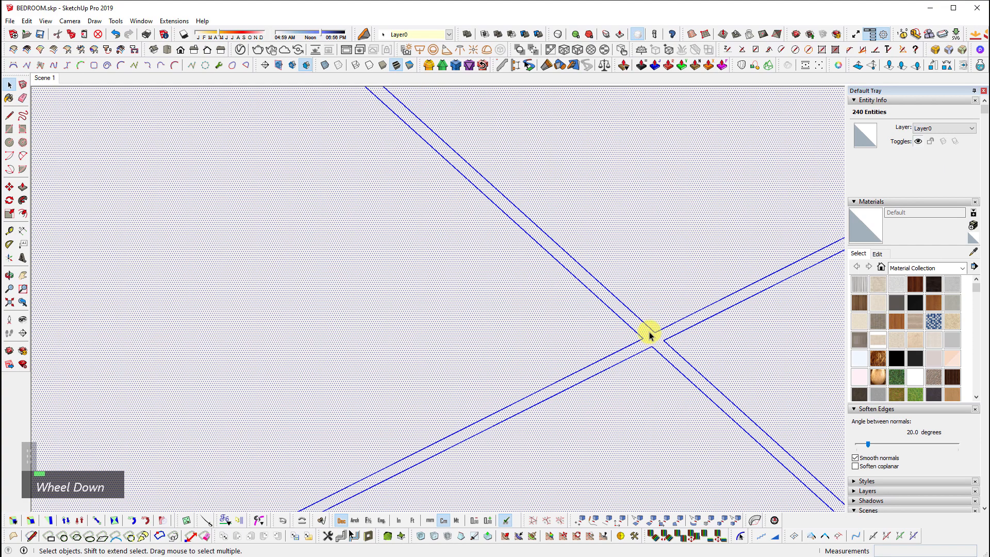
scroll(367, 418, up, 5)
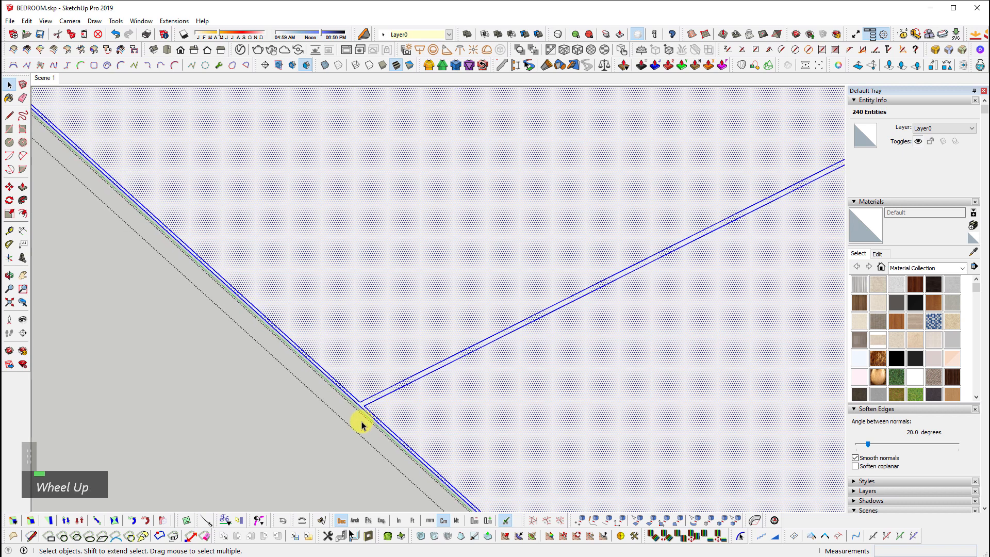
key(p)
scroll(296, 425, down, 5)
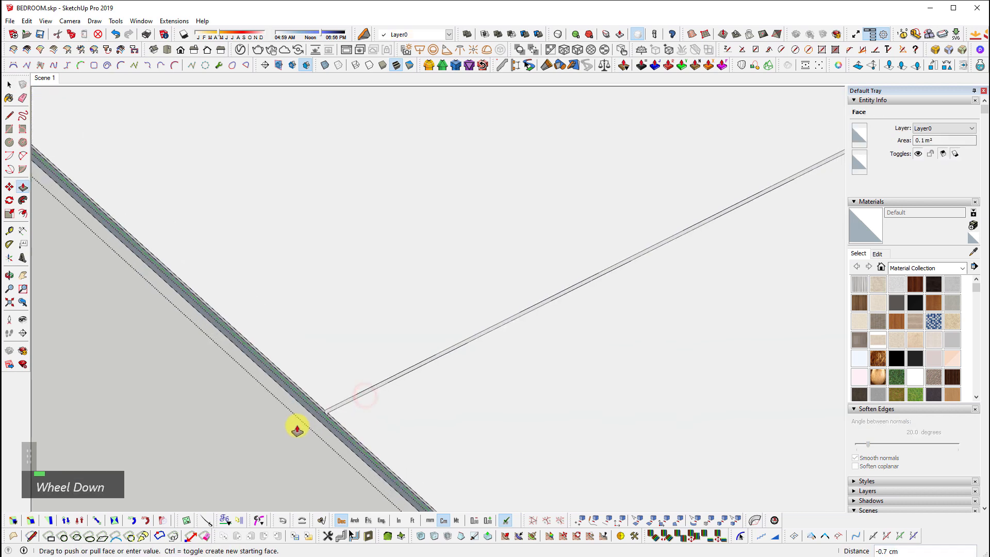
Push the edge strip down 0.2 cm and zoom out to the whole model
middle_drag(296, 419, 787, 389)
scroll(628, 356, up, 4)
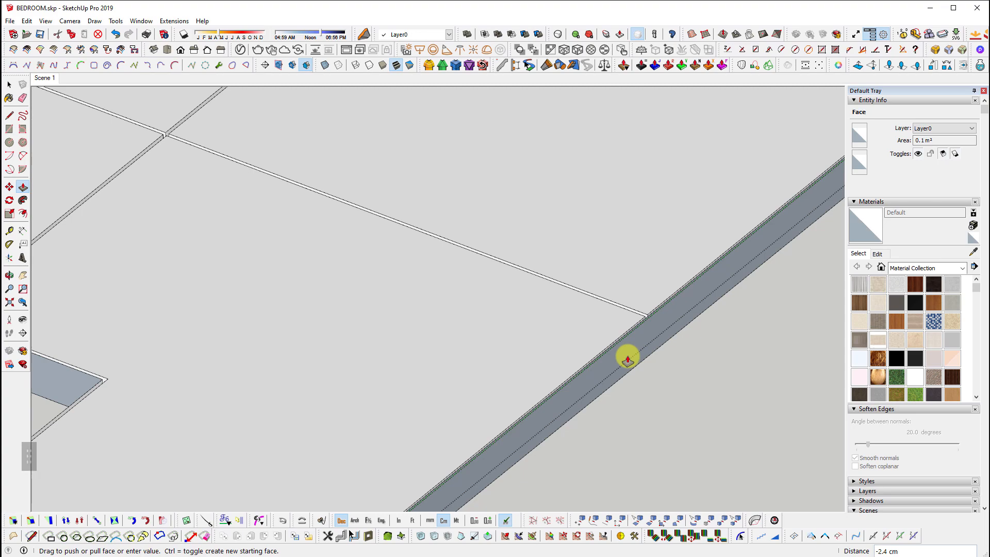
key(Return)
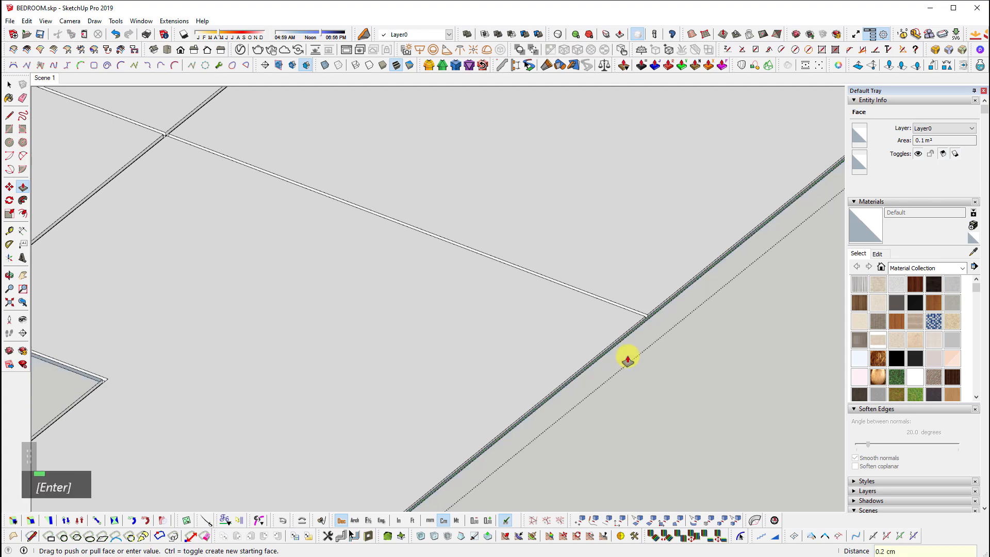
scroll(526, 327, down, 3)
middle_drag(526, 327, 225, 268)
scroll(530, 281, up, 3)
scroll(530, 281, down, 3)
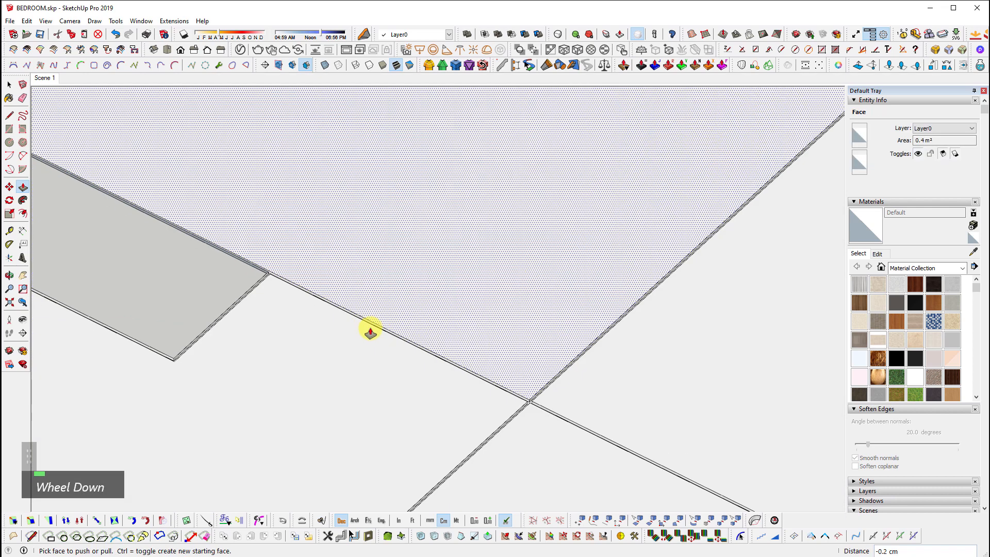
key(space)
key(shift+z)
Select the top and left tile faces and the grout strip to confirm they are separate faces
scroll(457, 368, up, 3)
scroll(457, 367, up, 10)
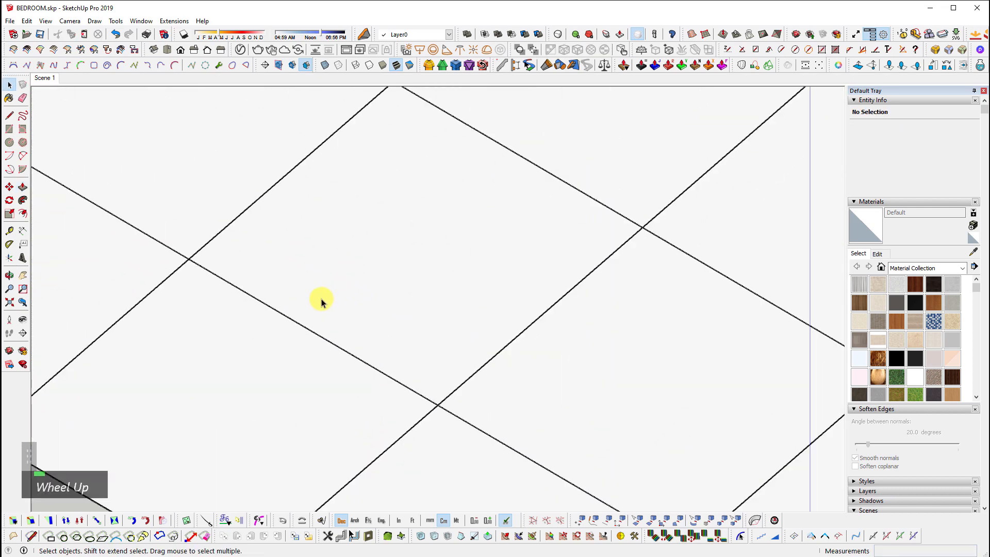
scroll(534, 430, up, 2)
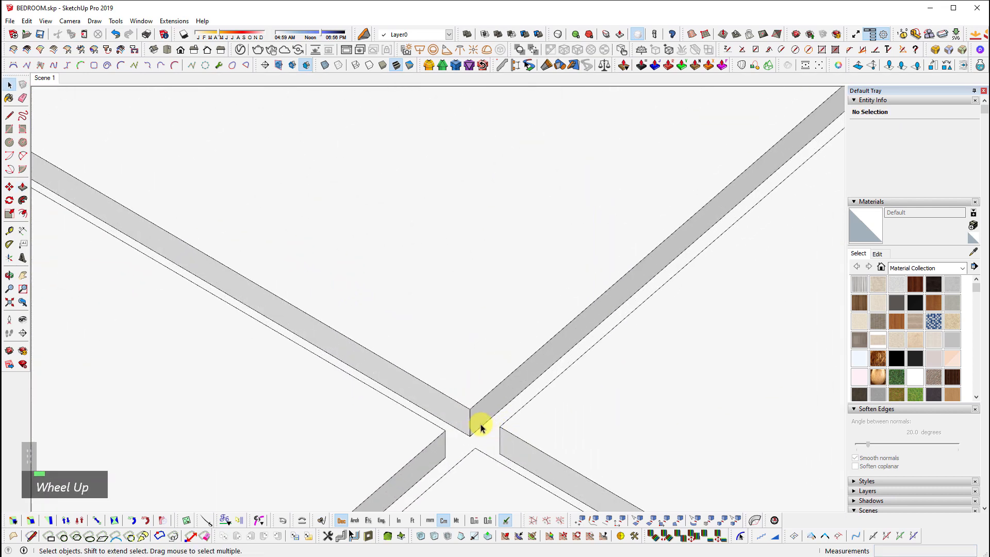
click(448, 369)
click(372, 438)
double_click(470, 444)
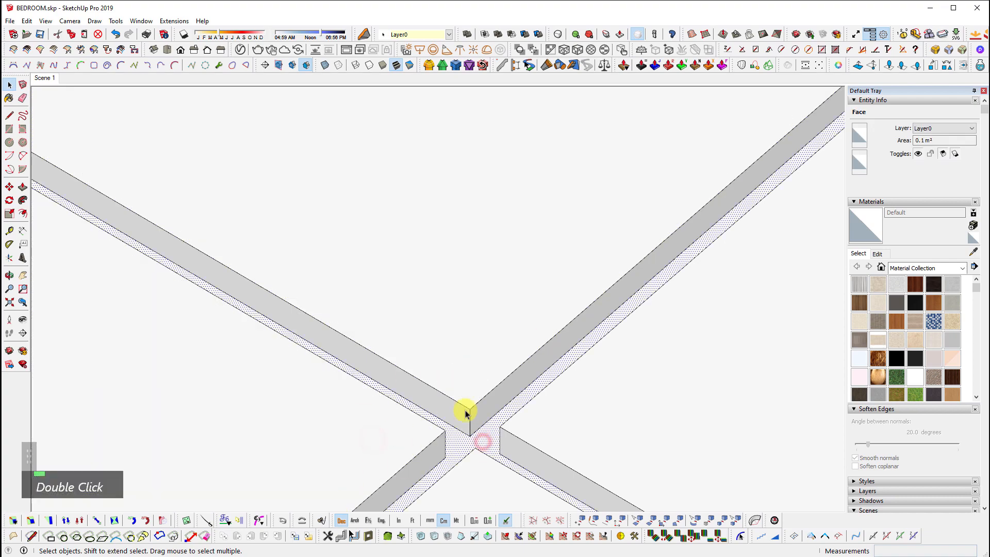
Check each tile face around the grout crossing, then zoom extents
middle_drag(466, 413, 751, 349)
scroll(570, 325, down, 3)
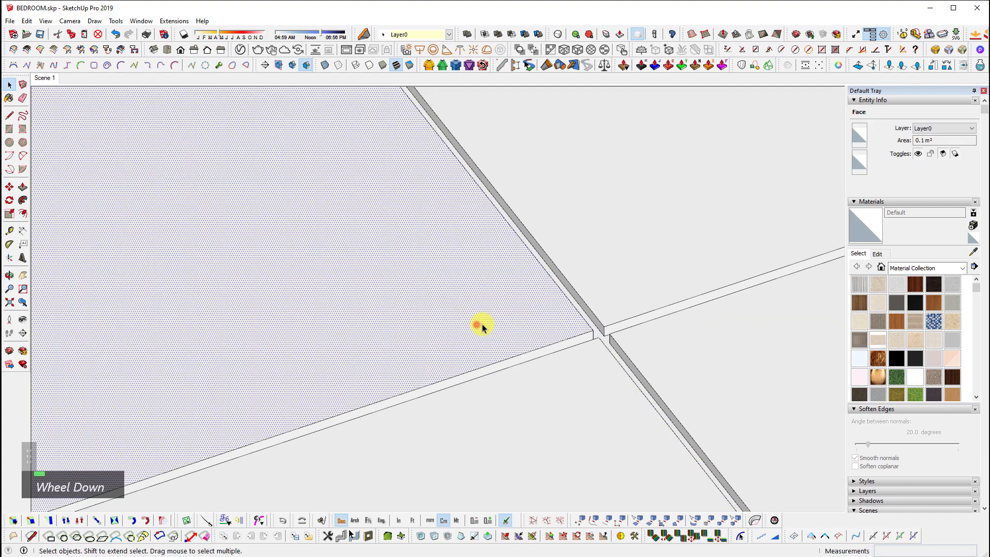
click(671, 261)
click(678, 368)
click(548, 395)
click(485, 344)
click(567, 277)
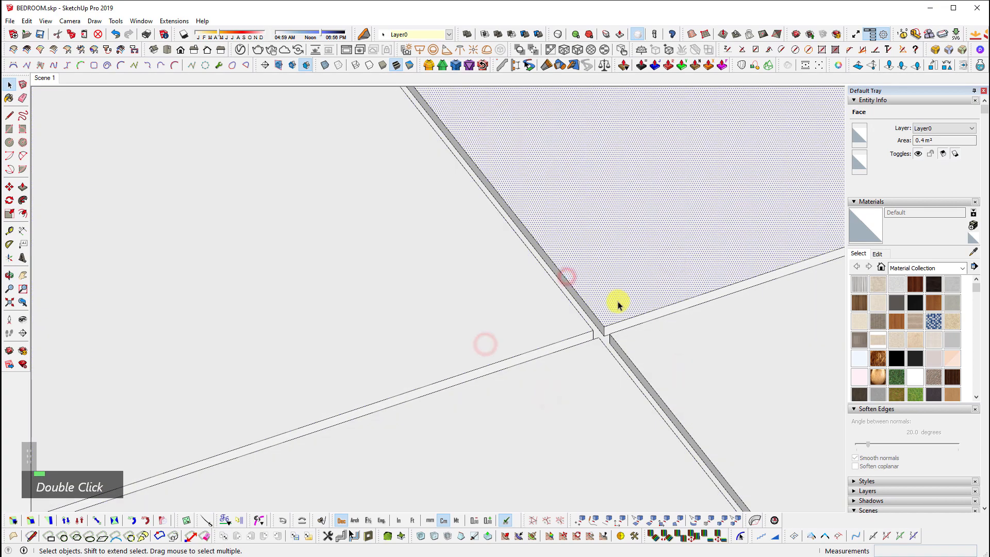
scroll(656, 342, down, 2)
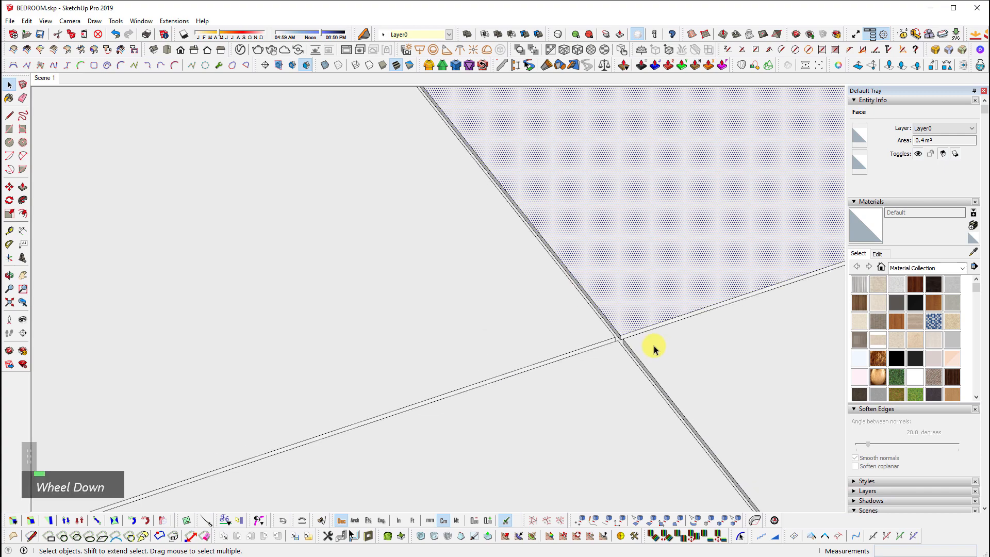
key(shift+z)
middle_drag(687, 332, 298, 365)
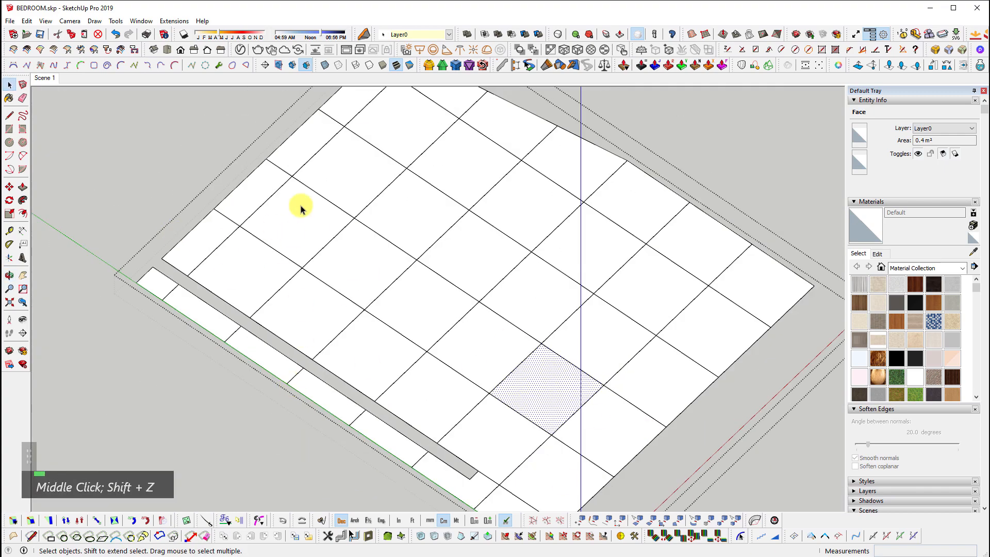
Draw a rectangle in the empty area beside the tiled floor
shift+middle_drag(671, 446, 544, 311)
scroll(392, 311, down, 2)
scroll(411, 272, down, 5)
scroll(411, 272, up, 1)
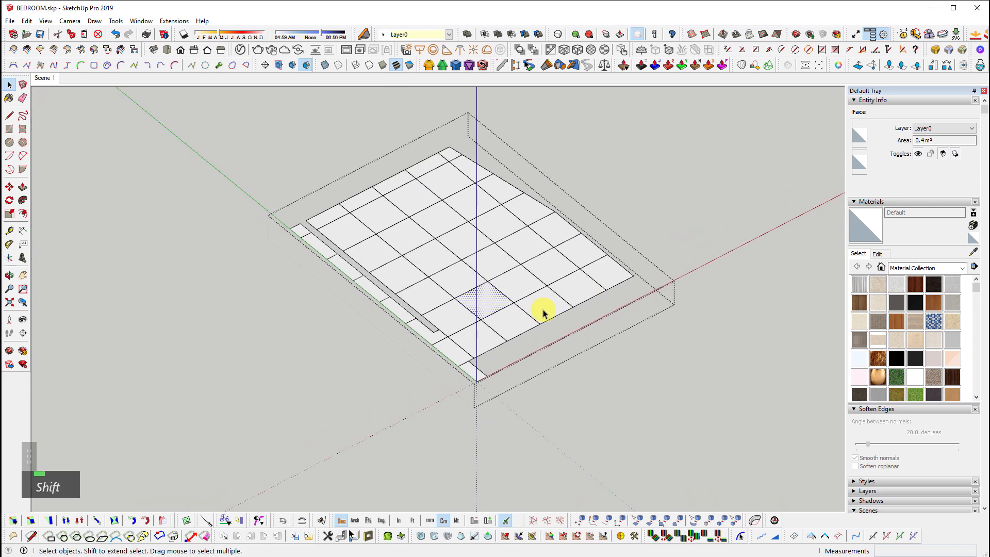
scroll(544, 310, up, 3)
key(r)
click(484, 460)
shift+middle_drag(636, 387, 439, 322)
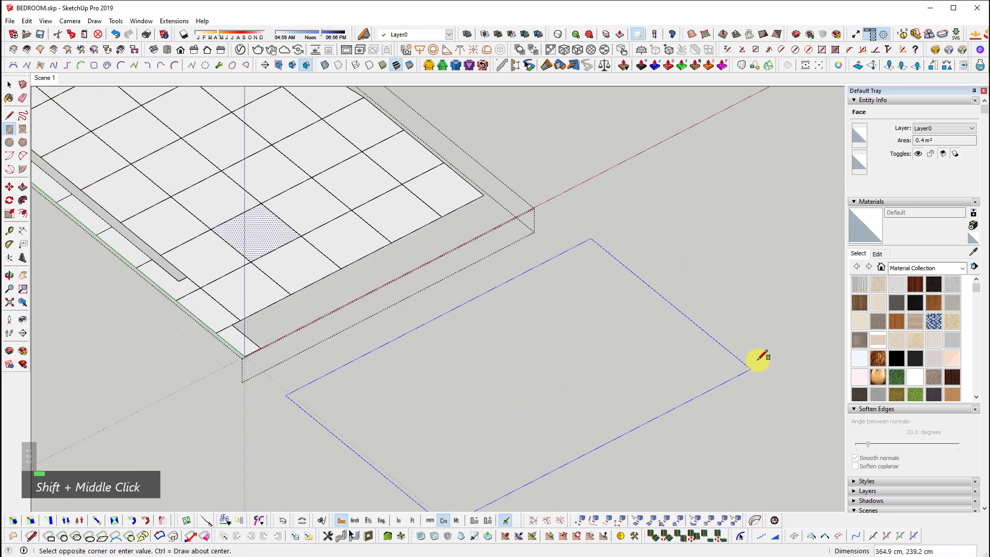
click(759, 355)
key(space)
Draw a dividing line across the rectangle and start another from the divider's midpoint
scroll(461, 395, down, 1)
key(l)
click(395, 349)
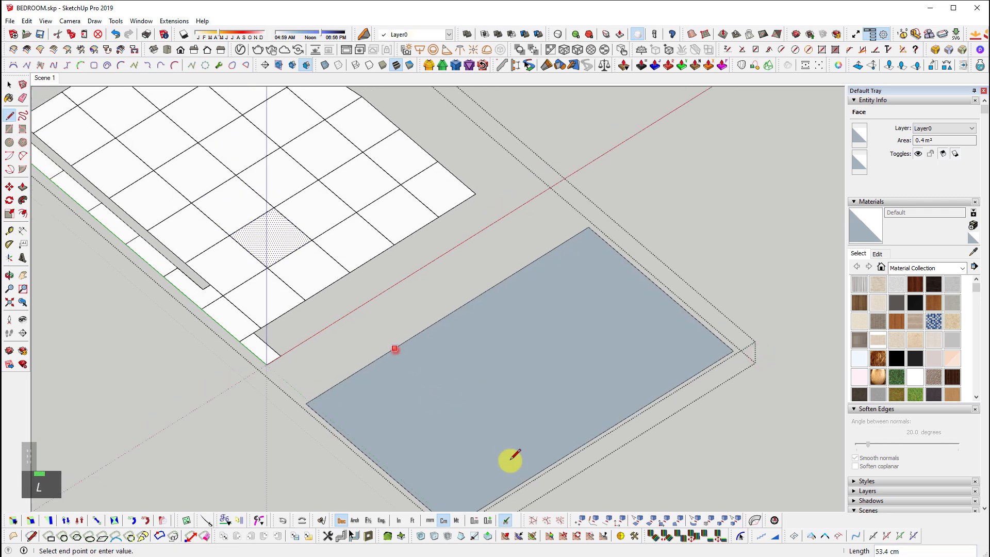
click(533, 467)
click(487, 427)
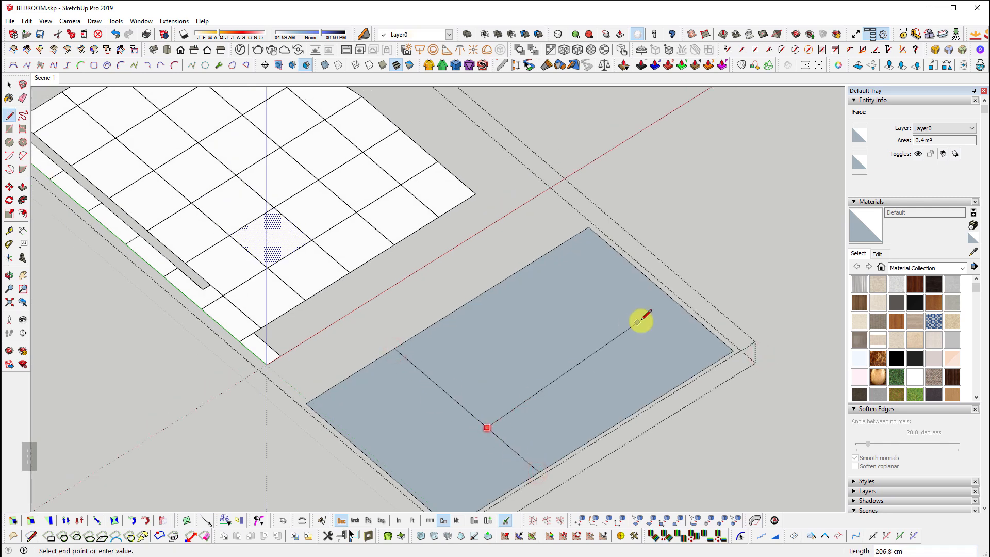
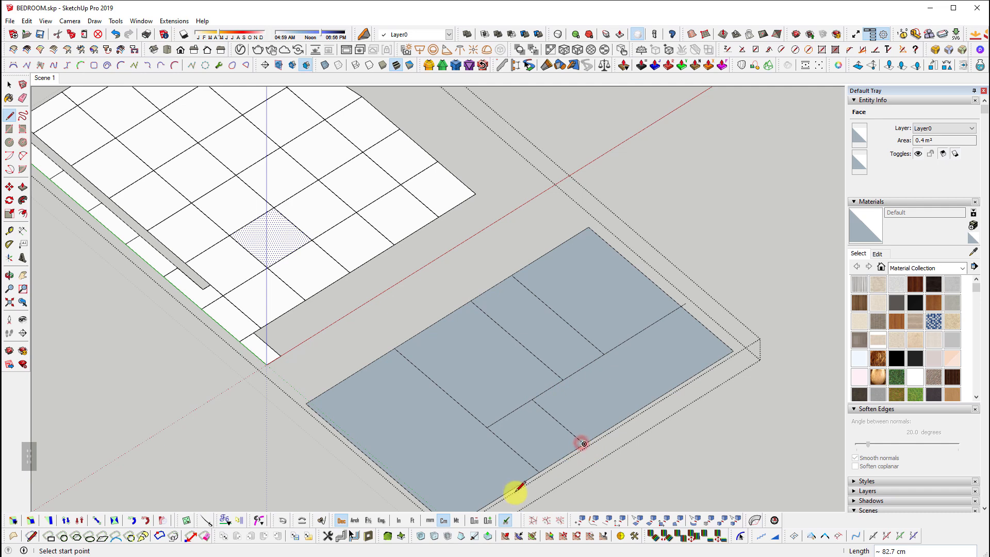
Finish the dividing line, then select all floor panels and reverse their faces
click(373, 361)
key(space)
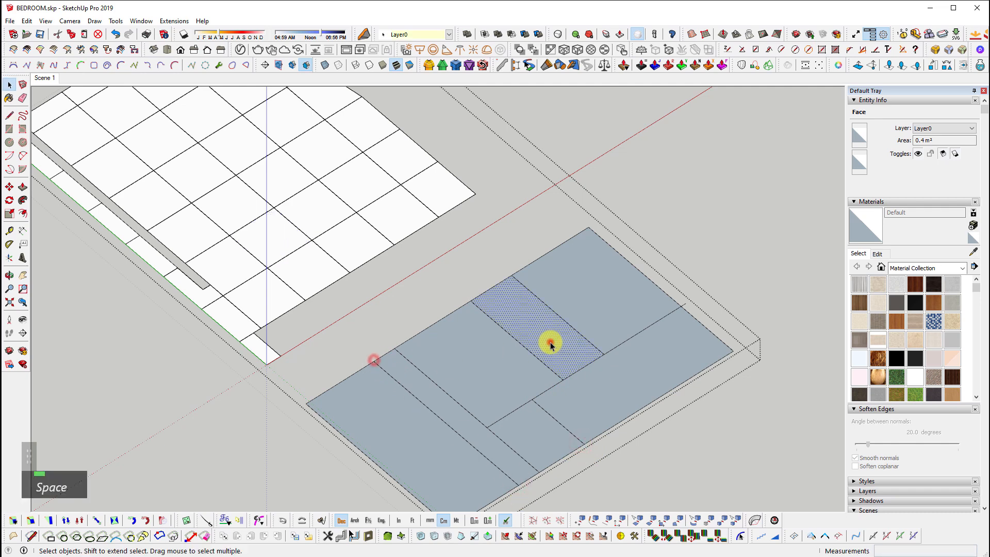
double_click(548, 345)
key(shift+n)
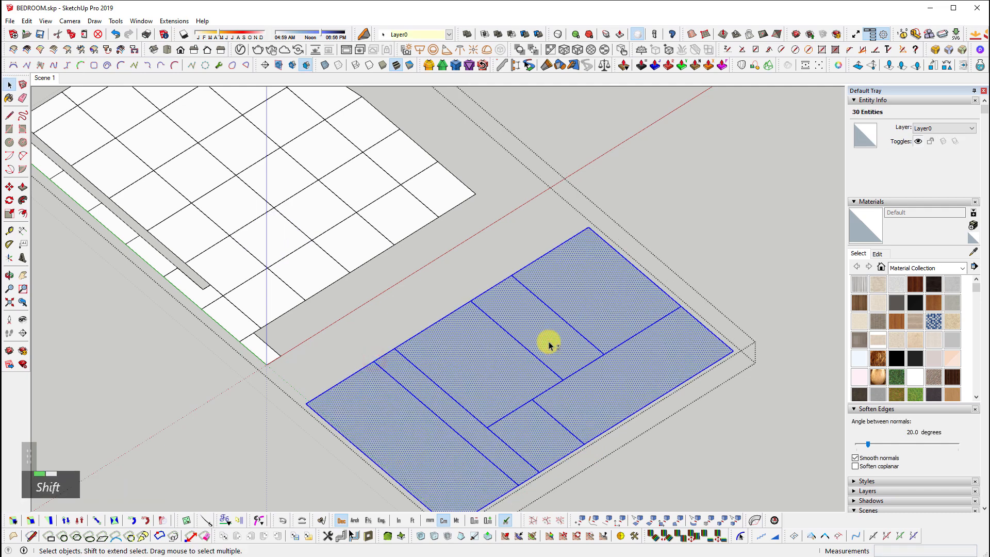
key(shift+n)
middle_drag(549, 345, 369, 469)
scroll(384, 449, up, 4)
shift+middle_drag(421, 452, 449, 238)
scroll(370, 338, down, 2)
scroll(448, 237, up, 1)
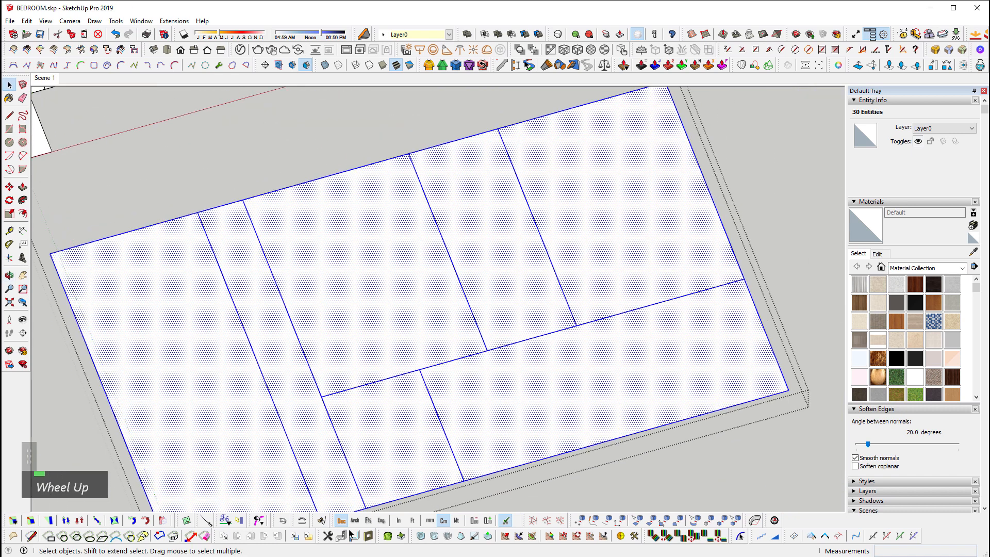
Offset every selected floor panel face inward by 1 using Multi Face Offset
click(167, 21)
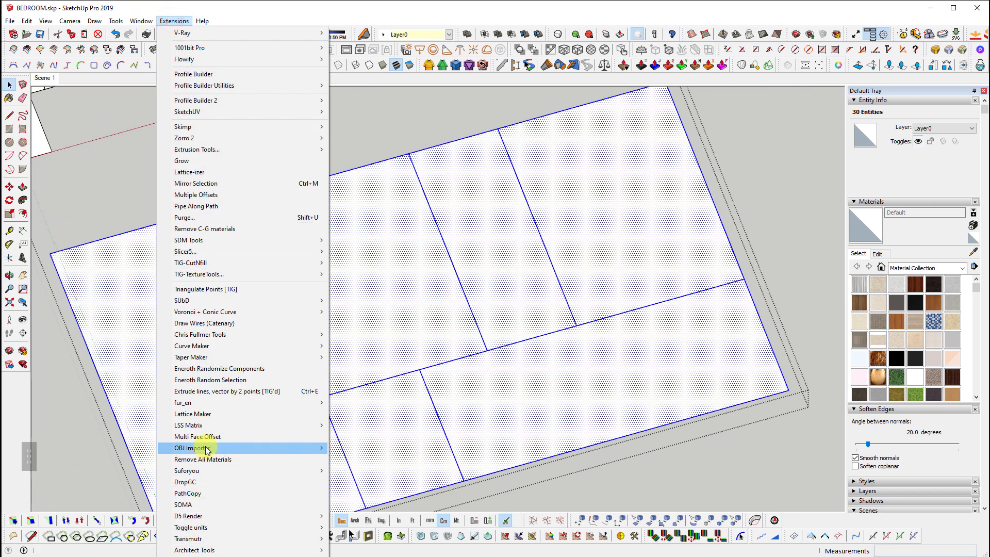
click(224, 437)
text(1)
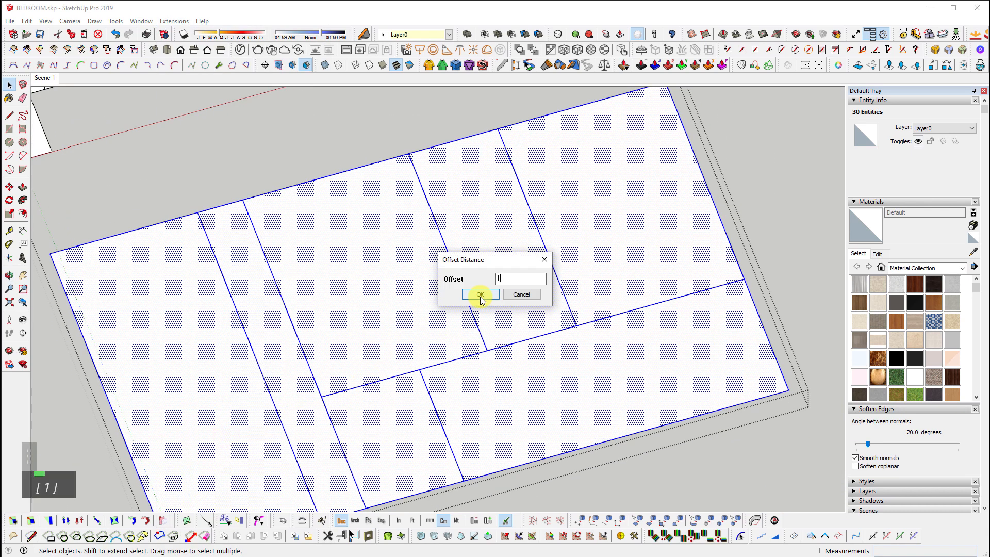
key(Return)
scroll(330, 397, up, 6)
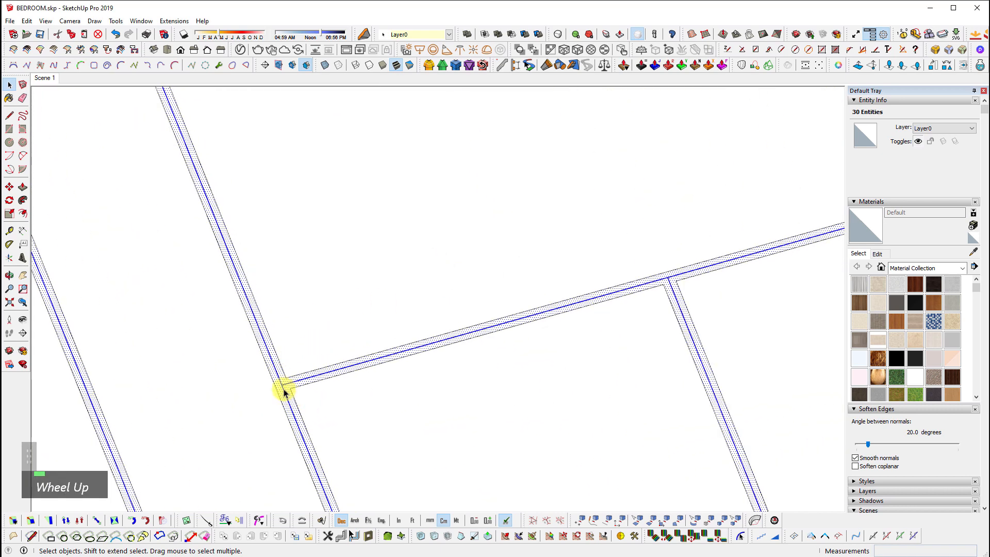
scroll(291, 386, down, 2)
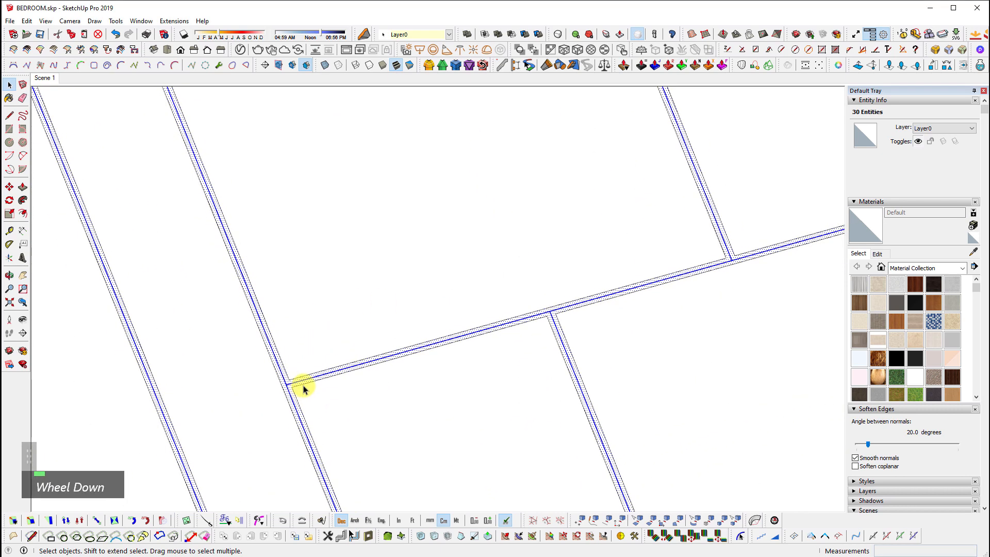
key(shift)
scroll(303, 383, down, 2)
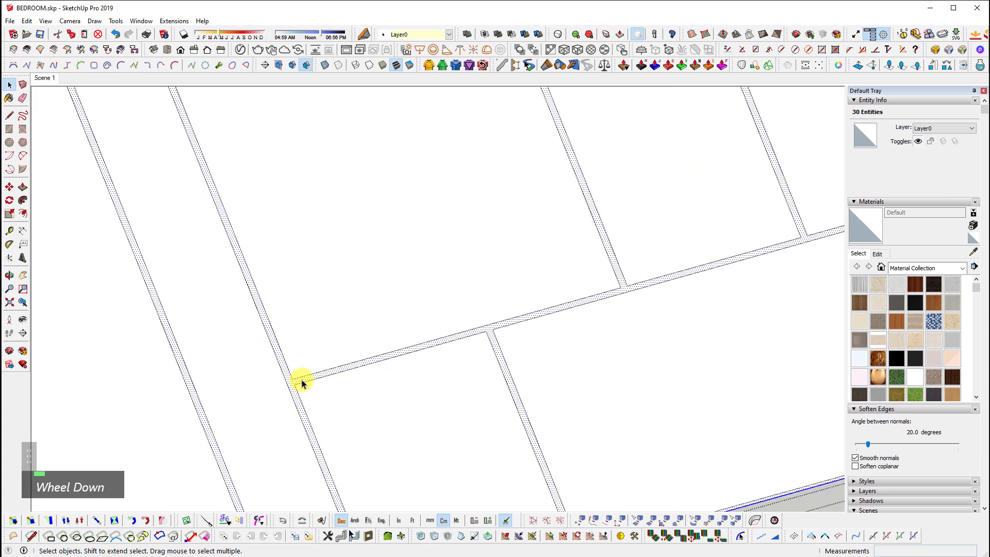
middle_drag(300, 380, 510, 305)
Push/pull the strip face at the panel junction, committing at 64.7 cm
scroll(499, 320, up, 3)
key(p)
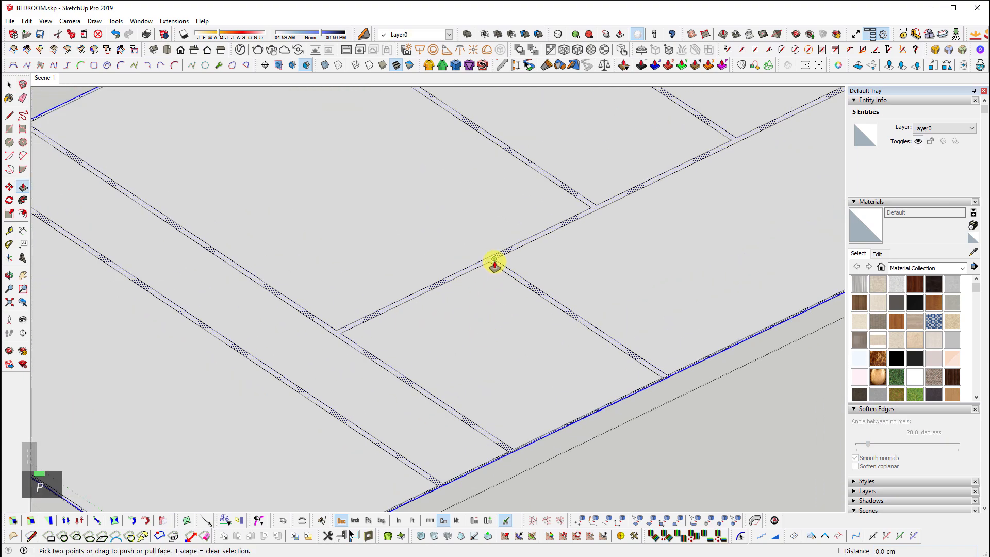
click(495, 260)
scroll(494, 279, down, 2)
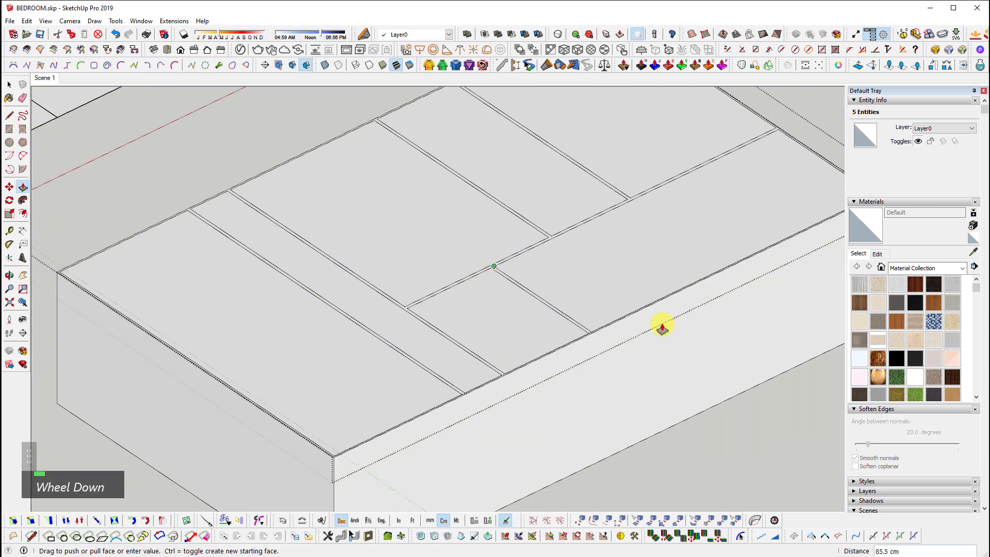
key(space)
shift+middle_drag(533, 336, 523, 348)
scroll(597, 261, up, 5)
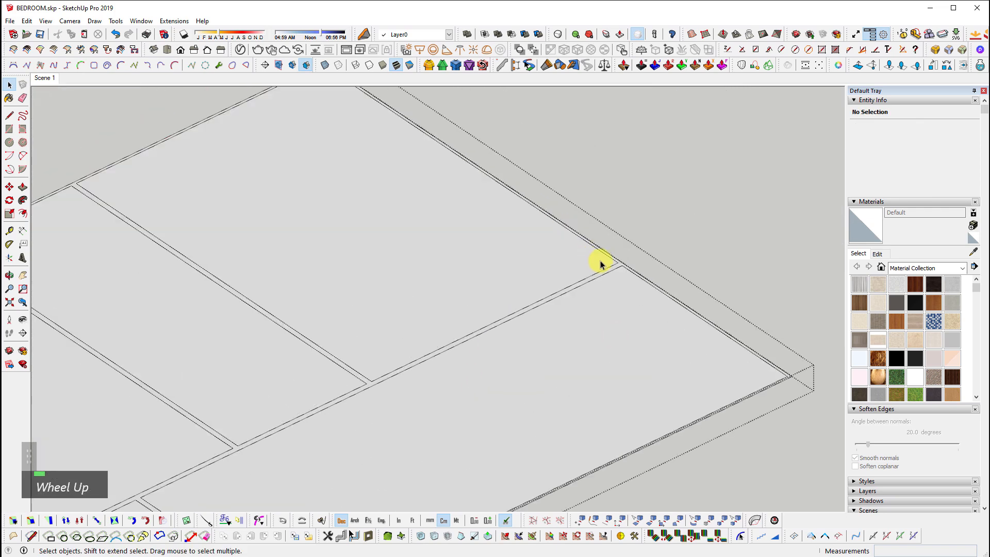
click(630, 266)
key(p)
click(636, 262)
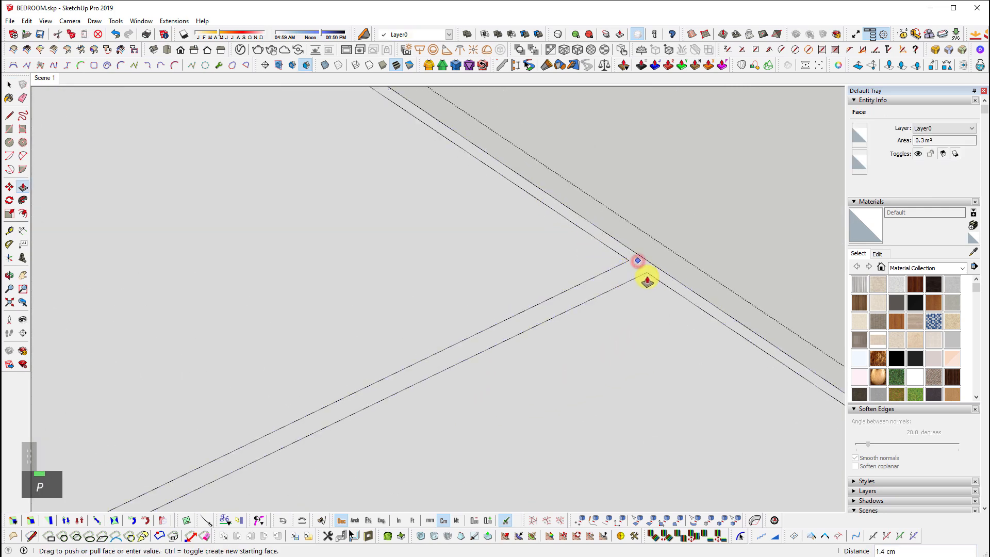
key(ctrl)
scroll(670, 230, down, 2)
scroll(671, 231, down, 3)
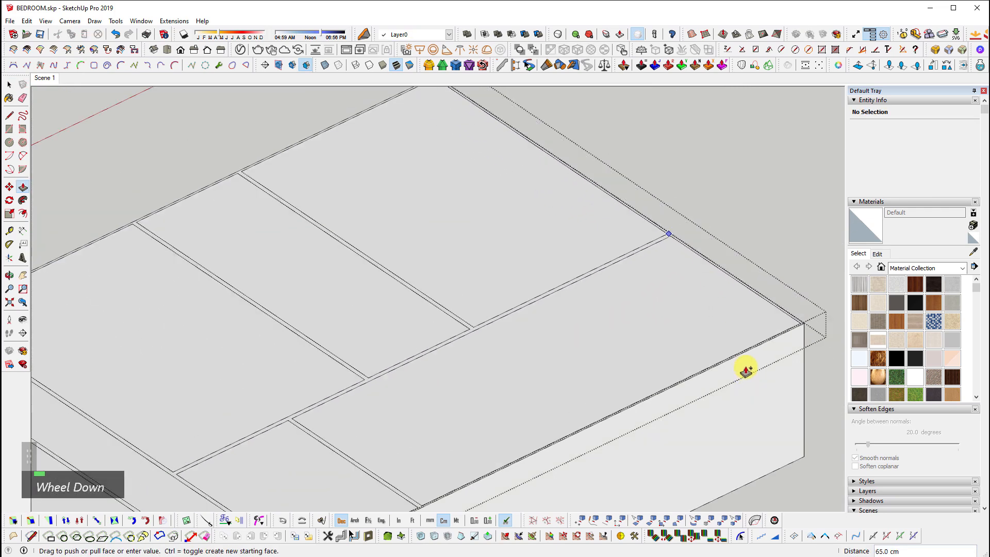
key(Return)
key(space)
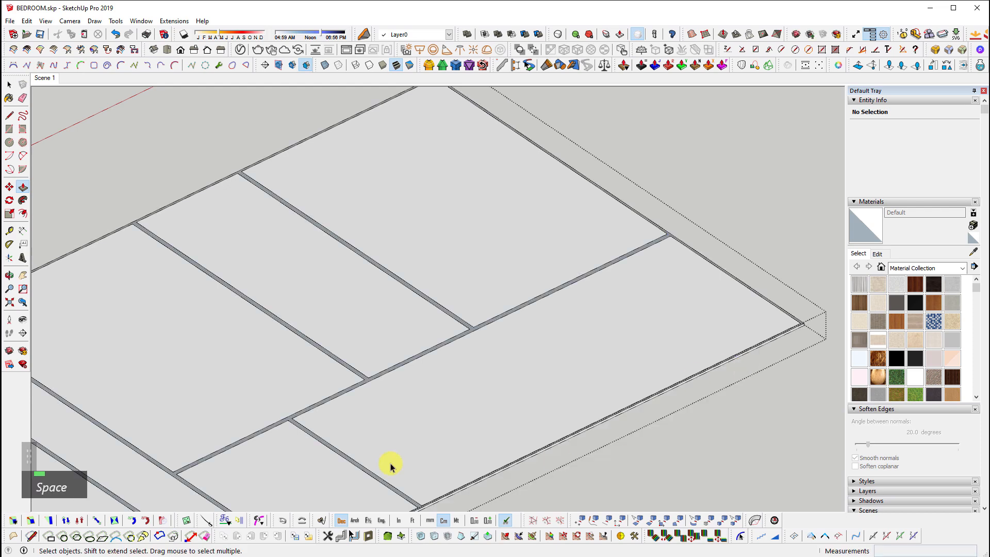
Delete the strip face to leave grooves and orient the faces upward
scroll(236, 398, up, 4)
key(e)
key(ctrl+z)
ctrl+click(259, 371)
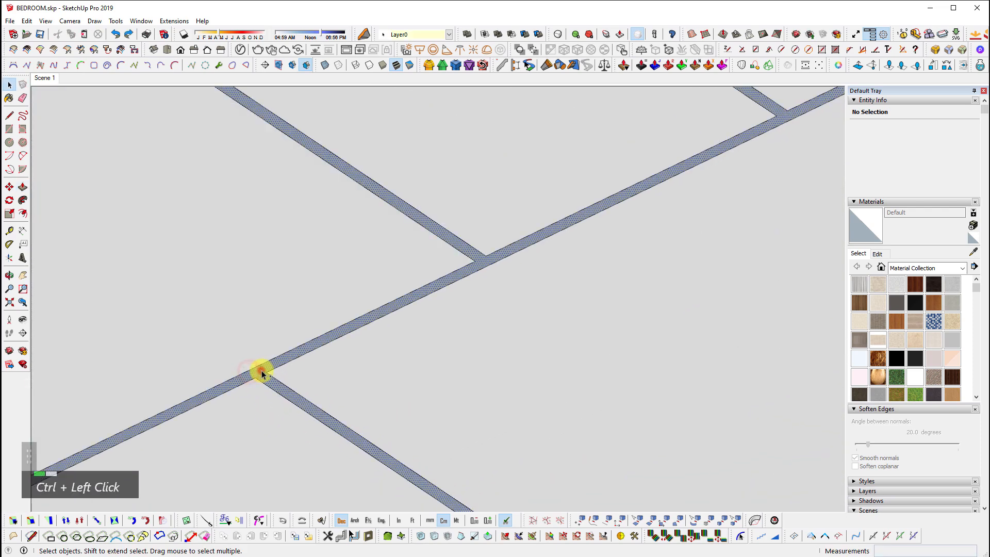
key(e)
scroll(261, 370, down, 1)
right_click(438, 344)
key(o)
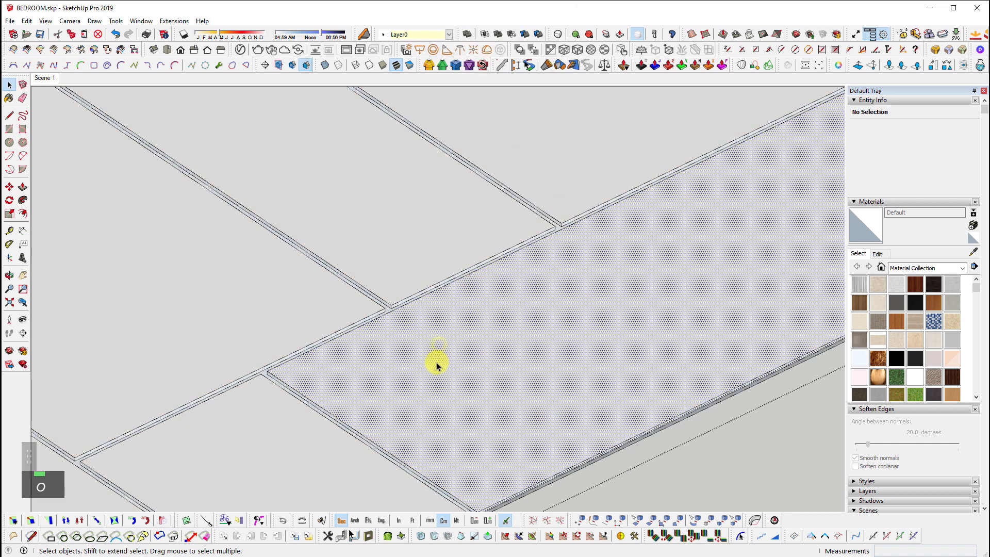
Orbit around the floor to inspect the grooves, then undo the recent changes
scroll(675, 242, down, 2)
middle_drag(659, 324, 640, 400)
scroll(423, 384, down, 1)
scroll(422, 385, down, 1)
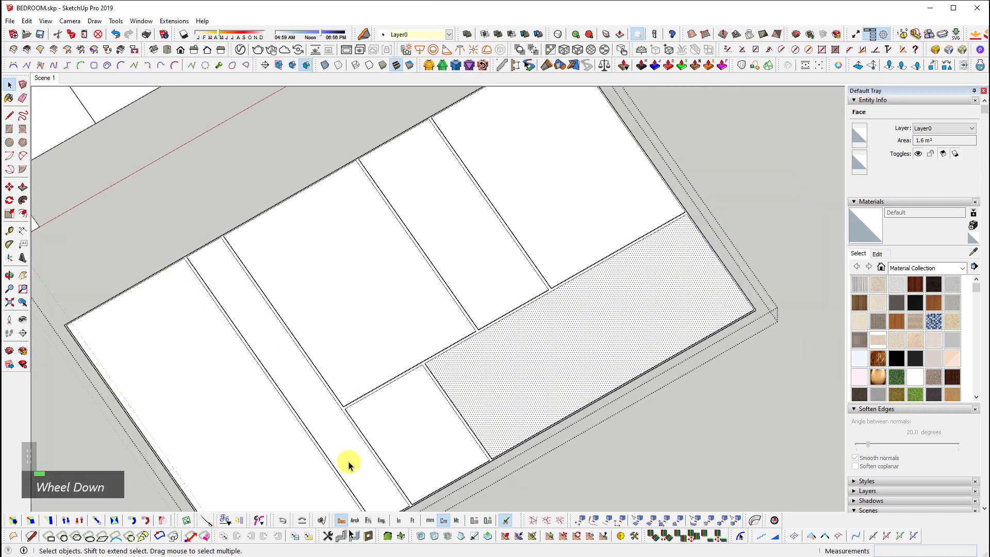
shift+middle_drag(194, 311, 205, 263)
shift+scroll(204, 263, up, 1)
scroll(210, 261, up, 1)
mouse_move(329, 251)
shift+middle_down()
mouse_move(343, 308)
mouse_move(415, 155)
shift+middle_up()
scroll(240, 298, up, 1)
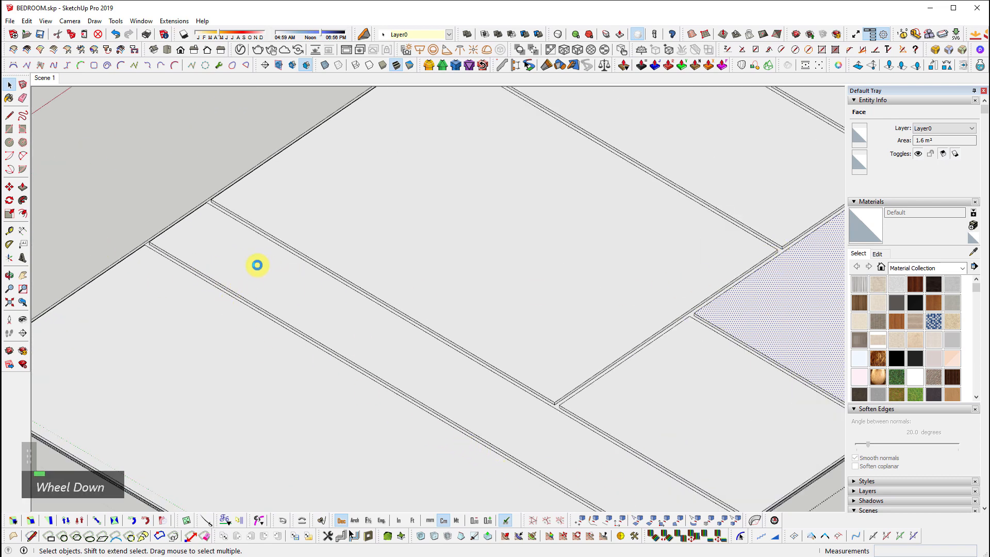
scroll(276, 300, down, 2)
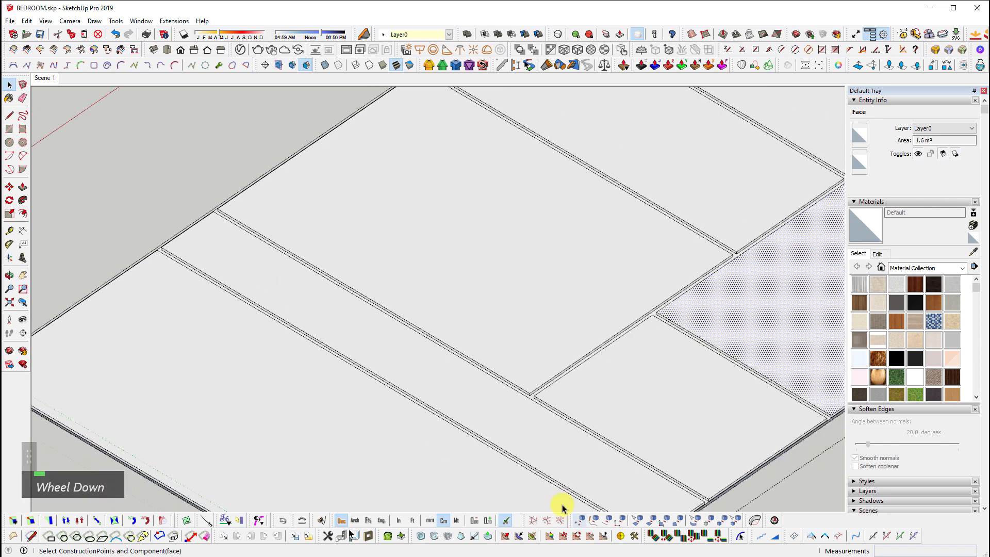
key(ctrl+z)
key(ctrl+z)
key(ctrl+z)
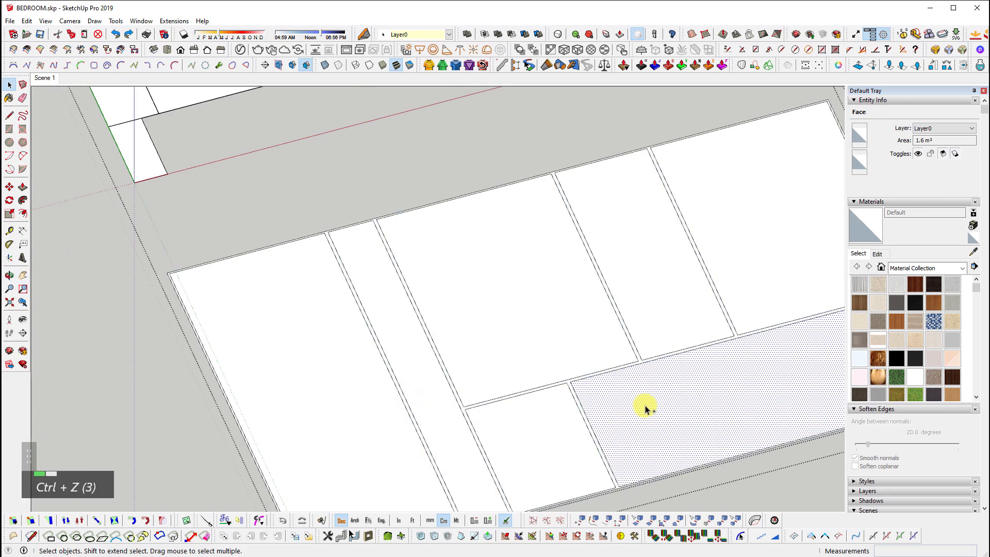
Undo back to the plain panel layout, then redo the last step
shift+middle_click(606, 395)
key(ctrl+z)
key(ctrl+z)
key(ctrl+z)
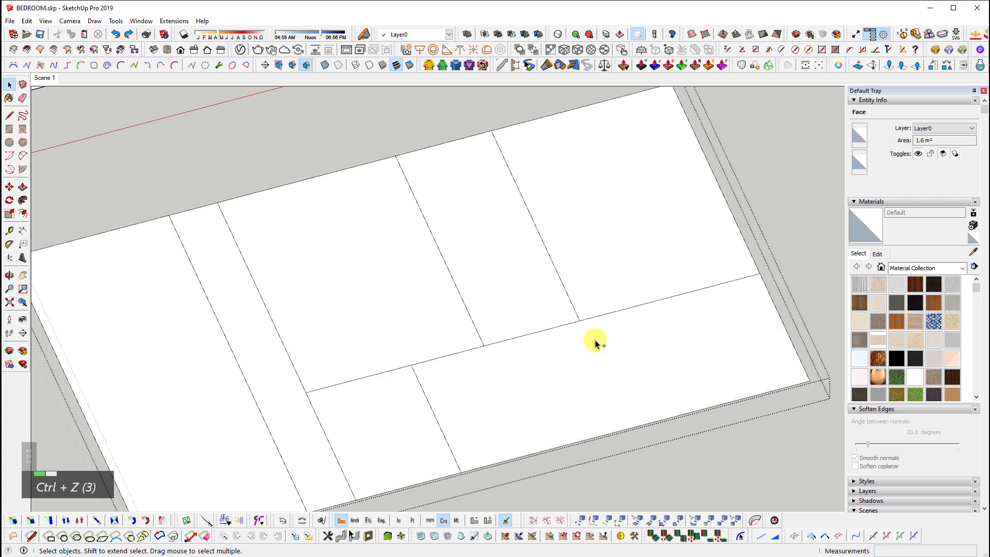
double_click(353, 444)
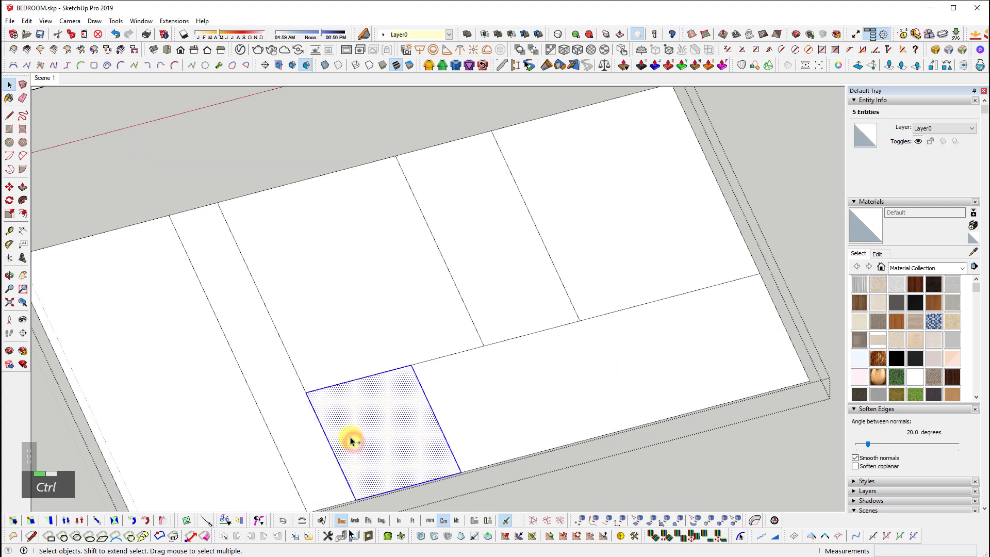
click(460, 488)
key(ctrl+y)
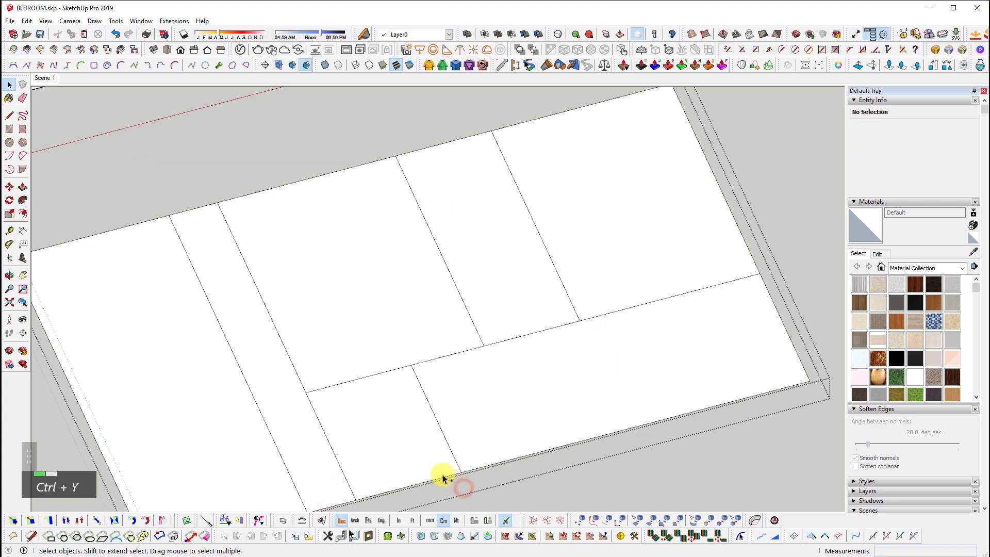
Re-apply Multi Face Offset to all floor panels and erase the strip centre lines
double_click(364, 306)
click(173, 20)
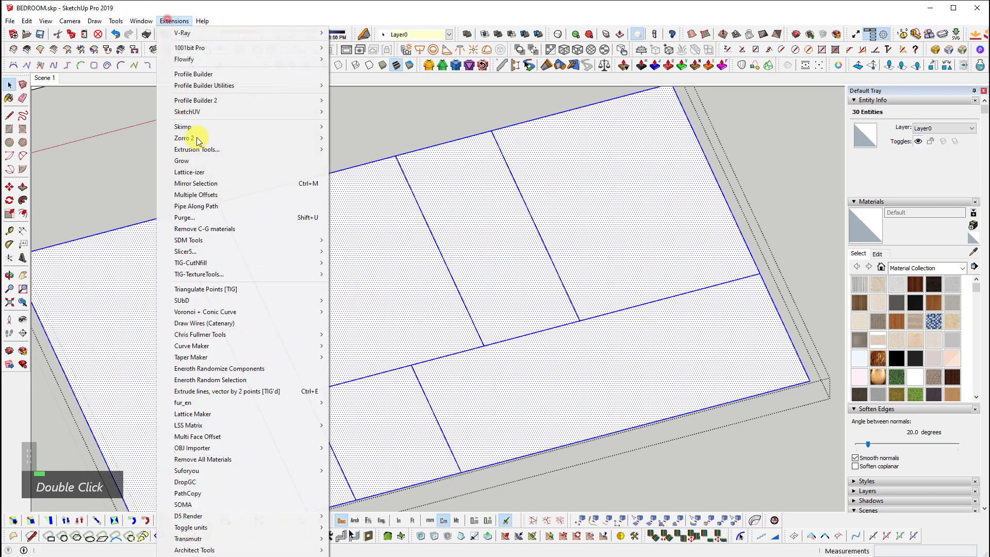
click(213, 442)
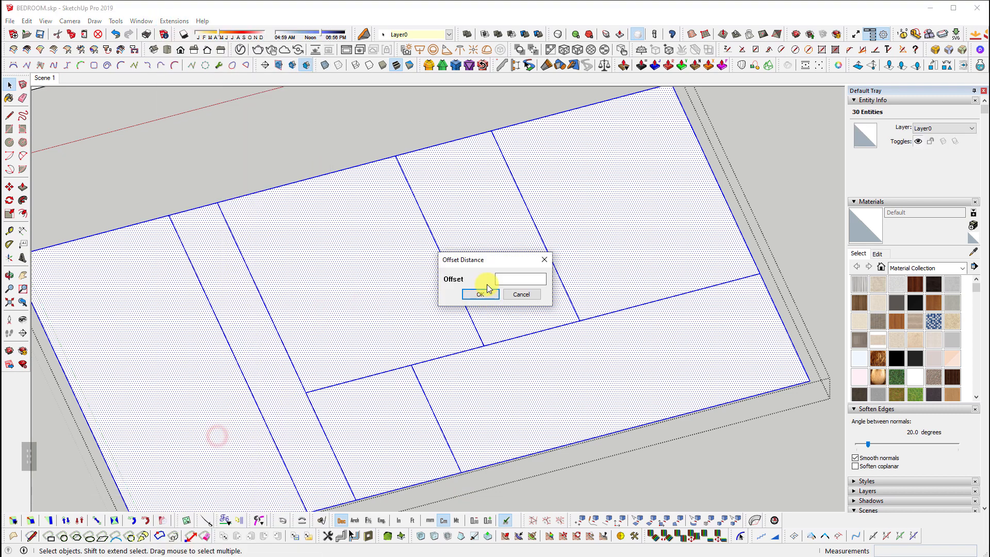
double_click(482, 292)
scroll(460, 295, up, 2)
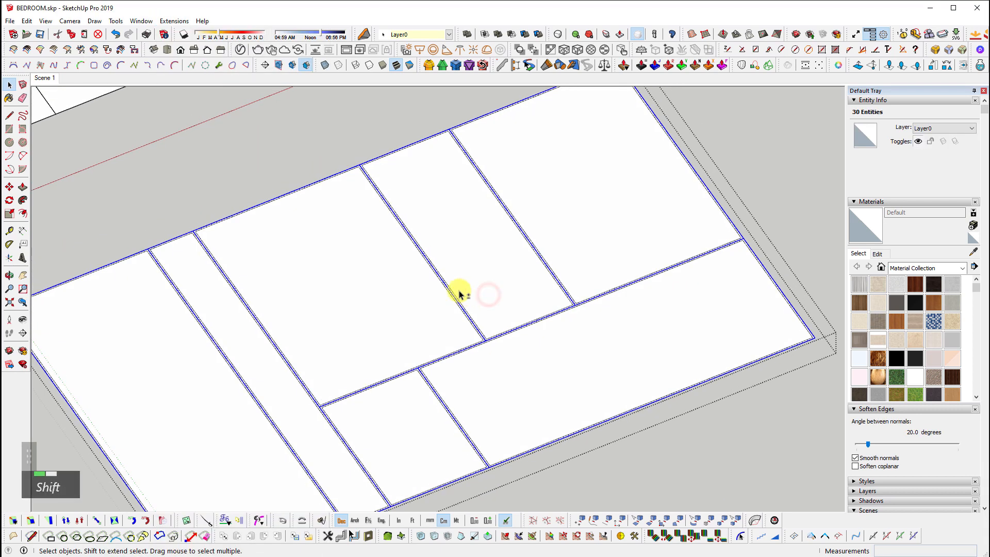
key(shift+n)
Push/pull the strip face down to give the panel joints depth
key(shift+m)
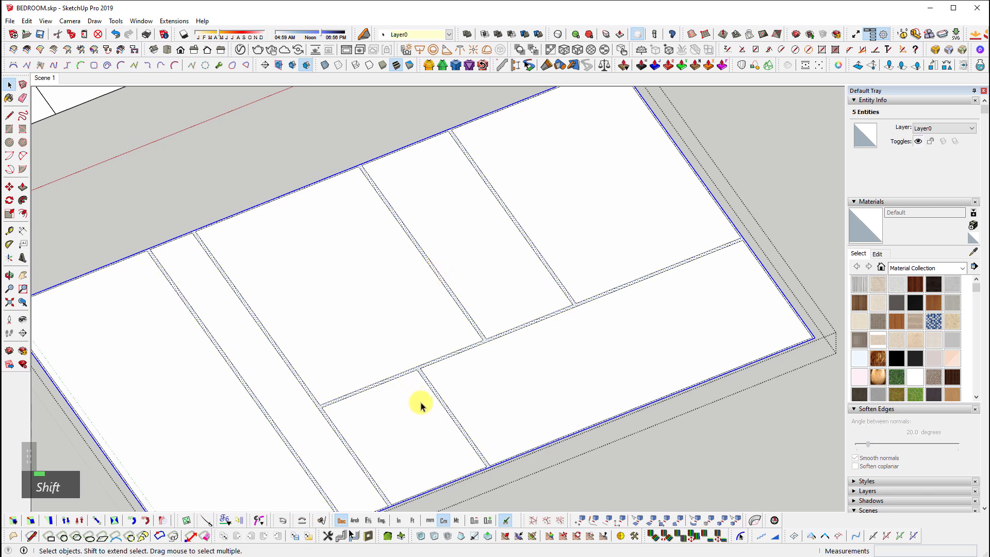
scroll(422, 404, up, 2)
key(p)
click(436, 365)
click(420, 387)
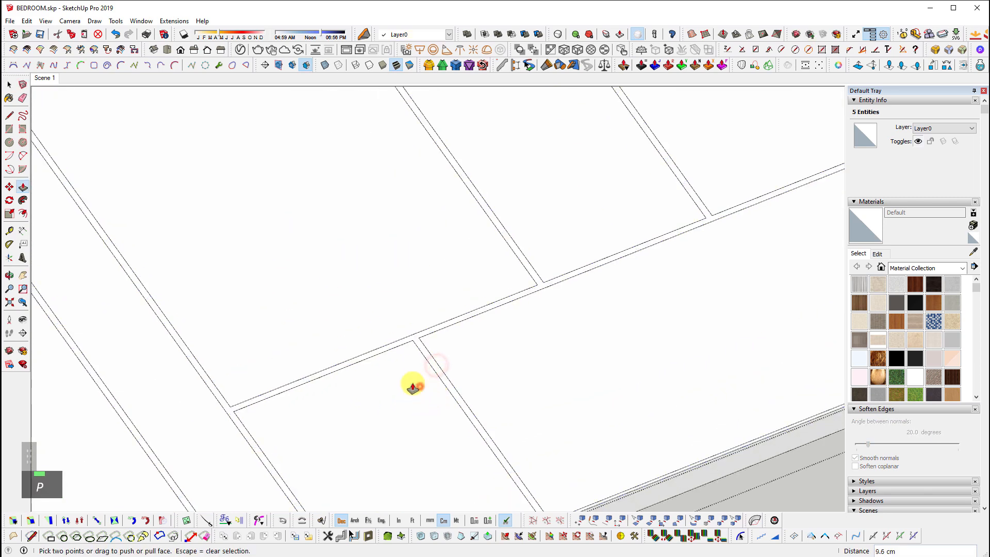
key(space)
Orbit to inspect the joints, select the slab, and zoom out to the whole model
scroll(500, 239, down, 2)
middle_drag(500, 239, 421, 242)
scroll(287, 316, up, 1)
scroll(567, 420, down, 4)
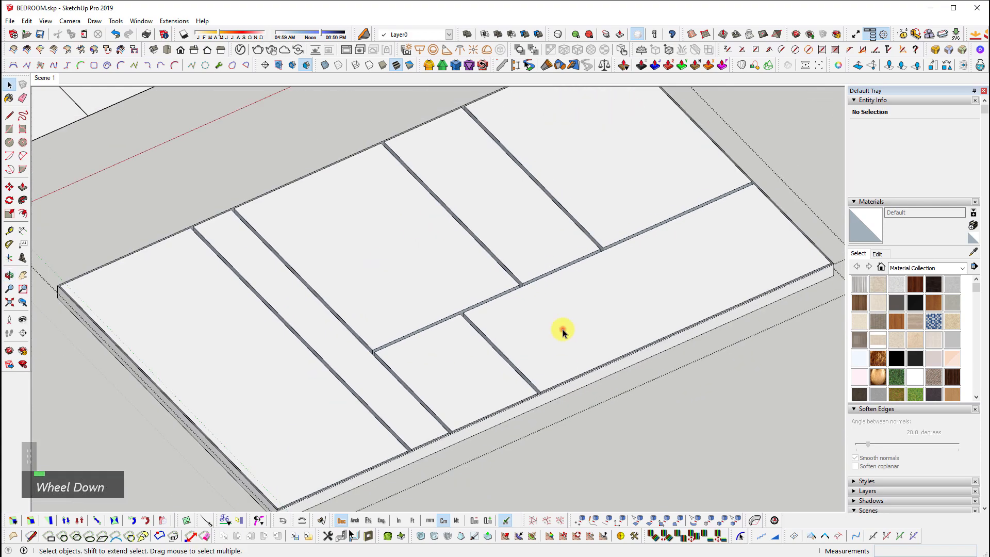
double_click(563, 333)
scroll(648, 404, down, 2)
key(shift+z)
key(Escape)
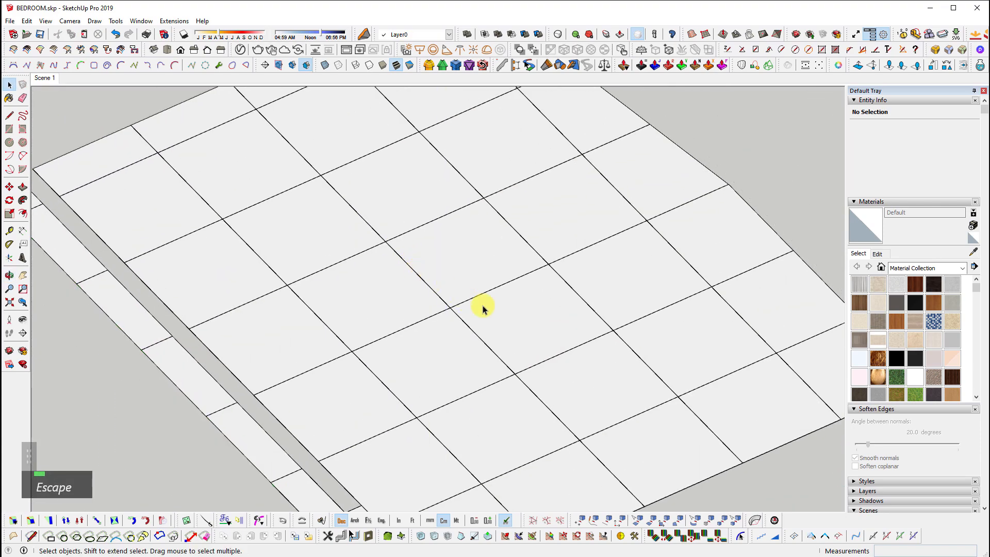
Select the bare L-shaped slab face with its edges
mouse_move(657, 434)
middle_down()
mouse_move(540, 432)
mouse_move(427, 387)
mouse_move(565, 388)
mouse_move(555, 372)
middle_up()
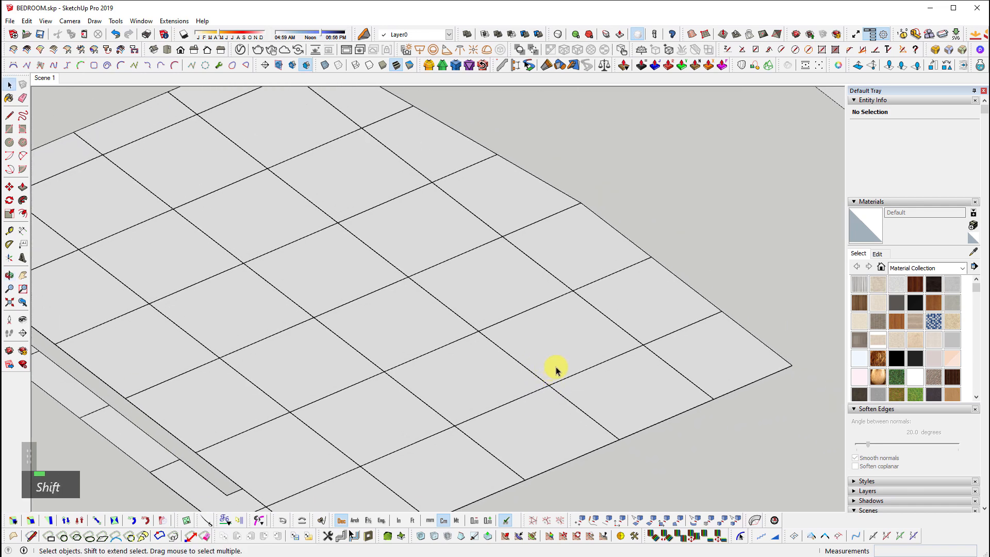
scroll(534, 305, down, 4)
shift+middle_drag(535, 305, 579, 336)
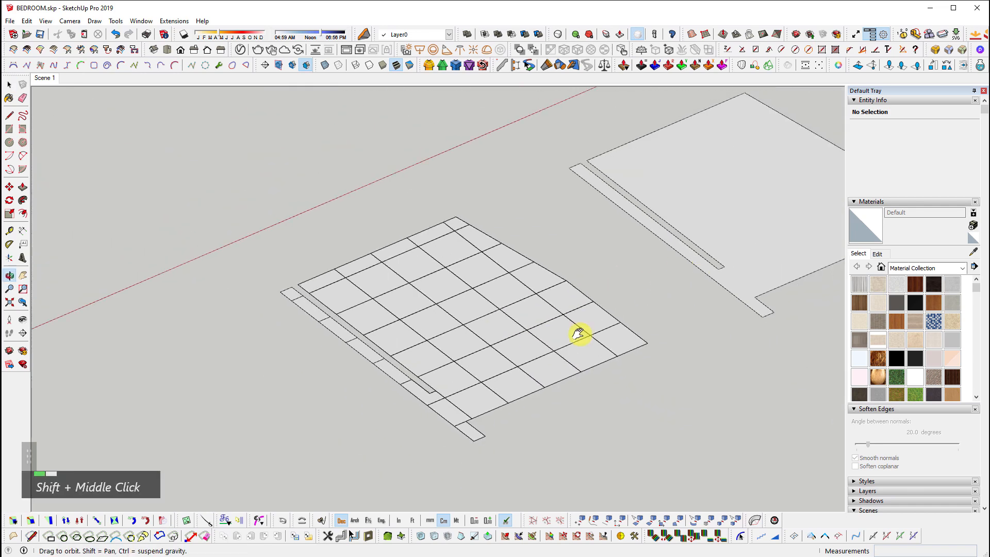
scroll(605, 276, up, 4)
double_click(605, 275)
shift+middle_drag(688, 310, 601, 366)
scroll(325, 508, up, 1)
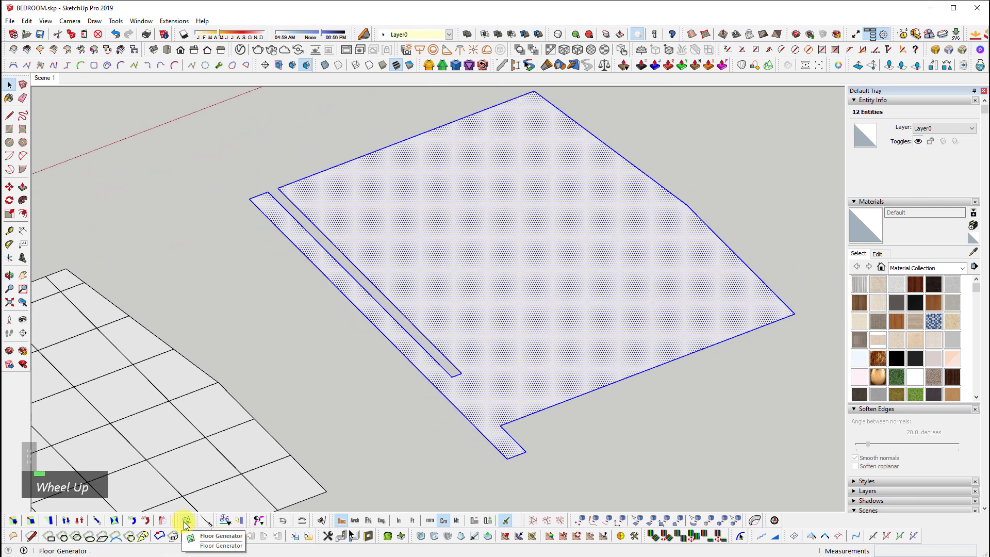
Open Floor Generator settings and choose the Tile pattern
click(185, 521)
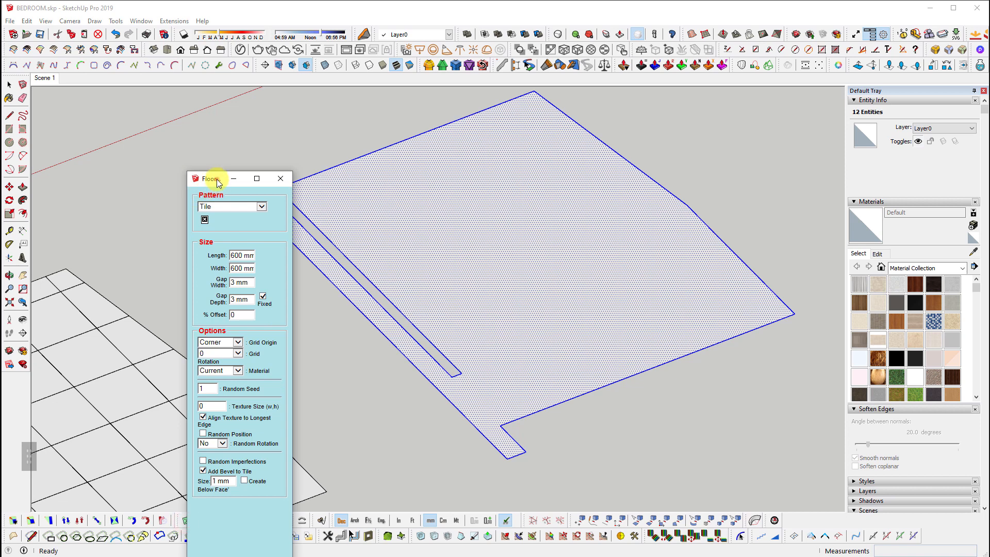
drag(216, 183, 148, 88)
click(148, 111)
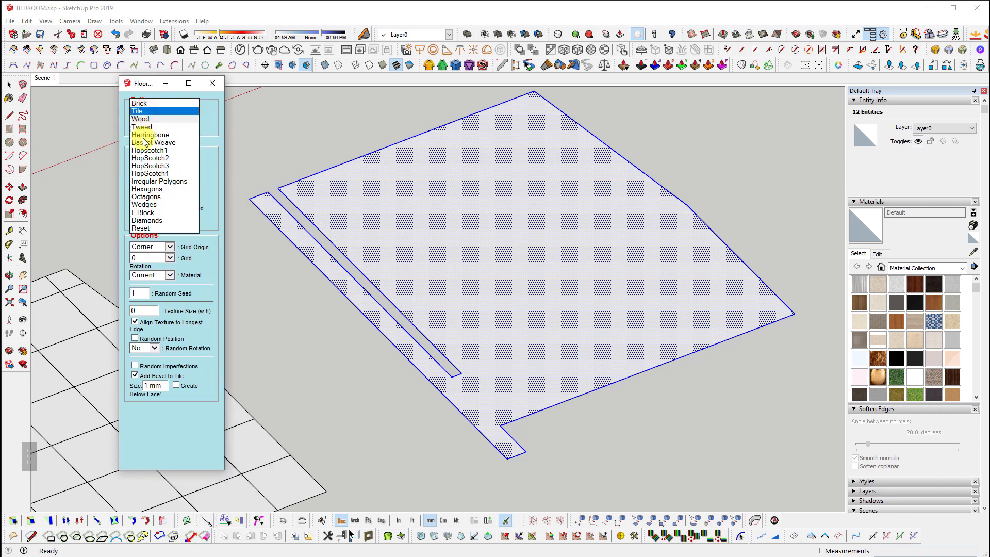
click(152, 111)
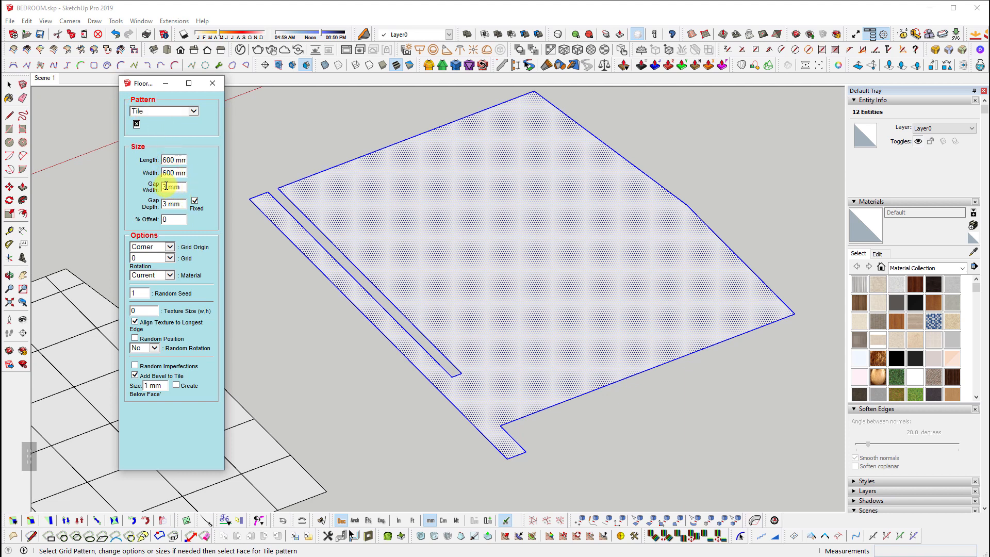
Set gap width and gap depth to 2 mm and generate the tiles on the slab
double_click(165, 186)
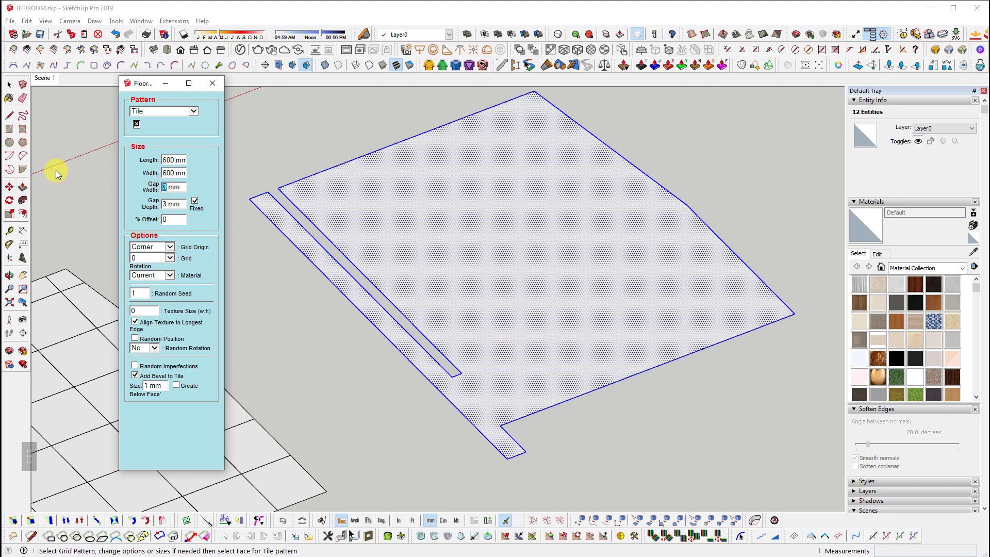
text(2)
double_click(166, 204)
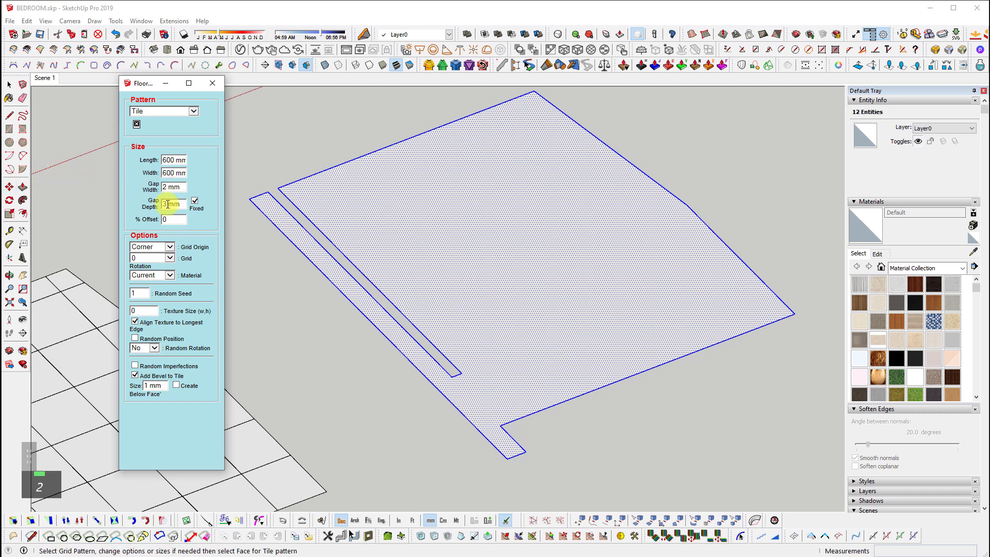
text(2)
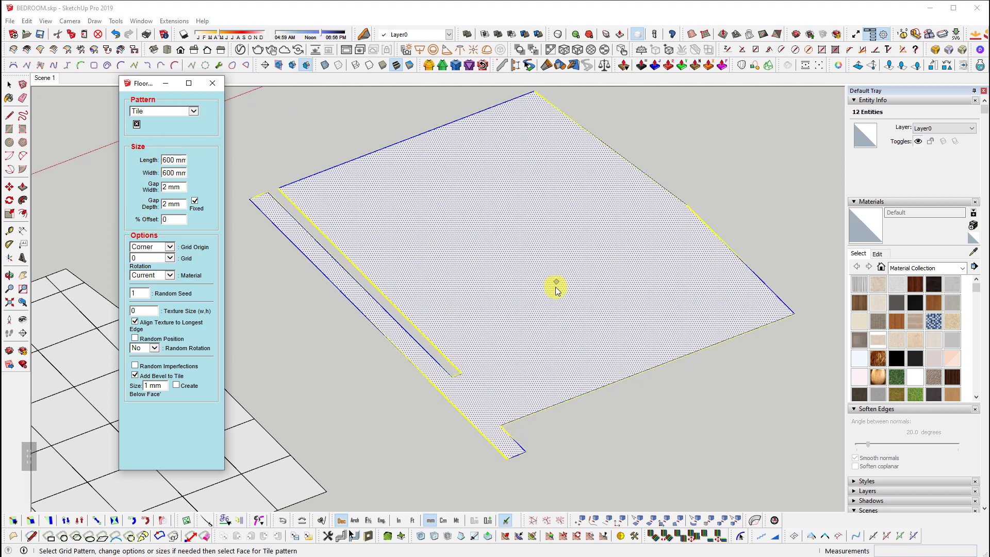
click(523, 281)
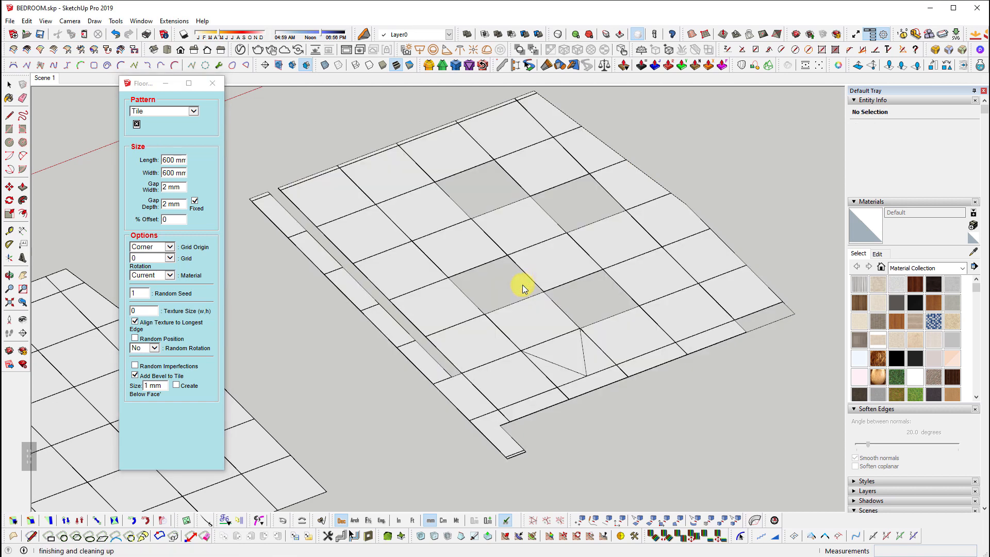
scroll(601, 396, up, 3)
scroll(602, 397, up, 5)
key(space)
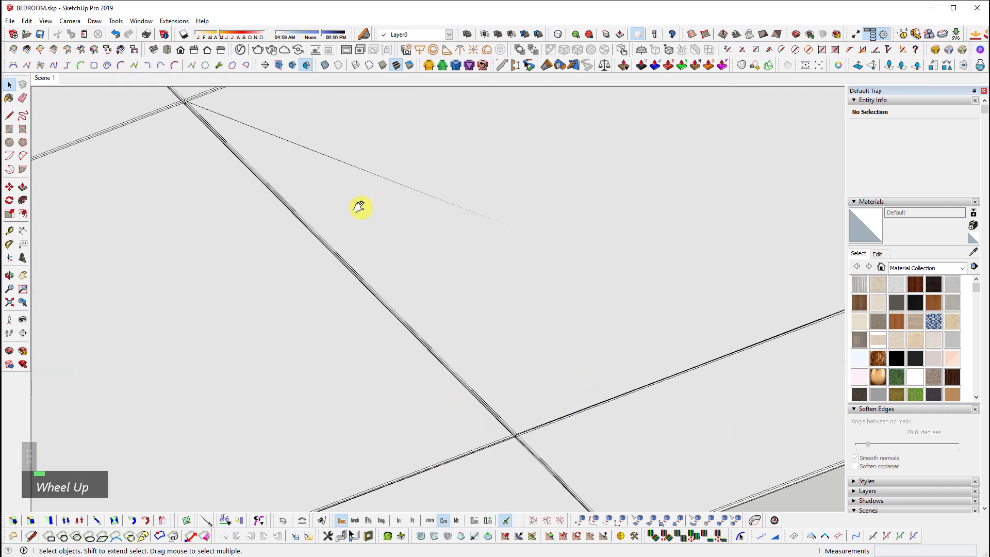
Orbit and zoom around the bedroom to inspect the new 600 × 600 mm tile floor
scroll(433, 340, up, 3)
middle_drag(461, 335, 442, 402)
key(shift+z)
middle_click(469, 347)
scroll(773, 221, up, 6)
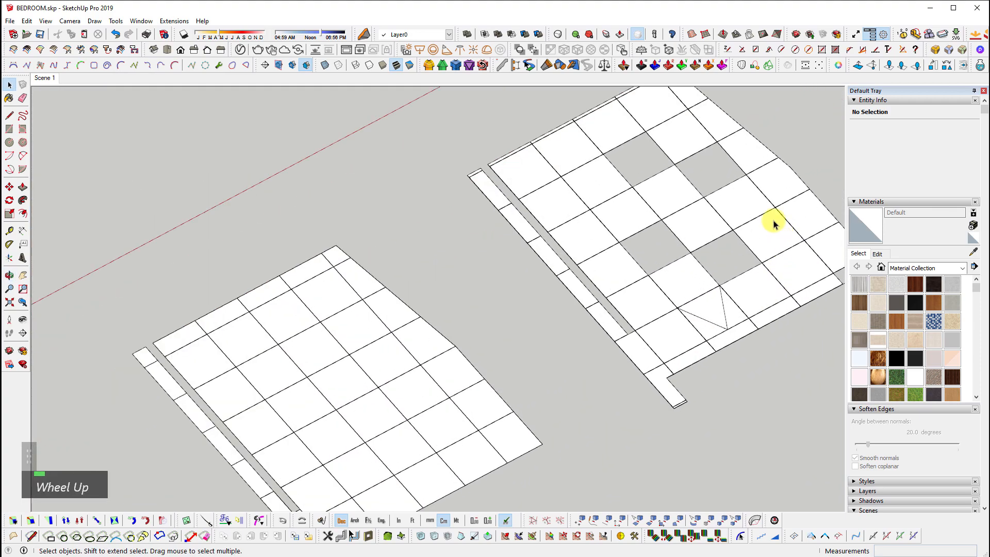
scroll(702, 245, up, 5)
shift+middle_drag(339, 215, 404, 189)
scroll(404, 190, down, 1)
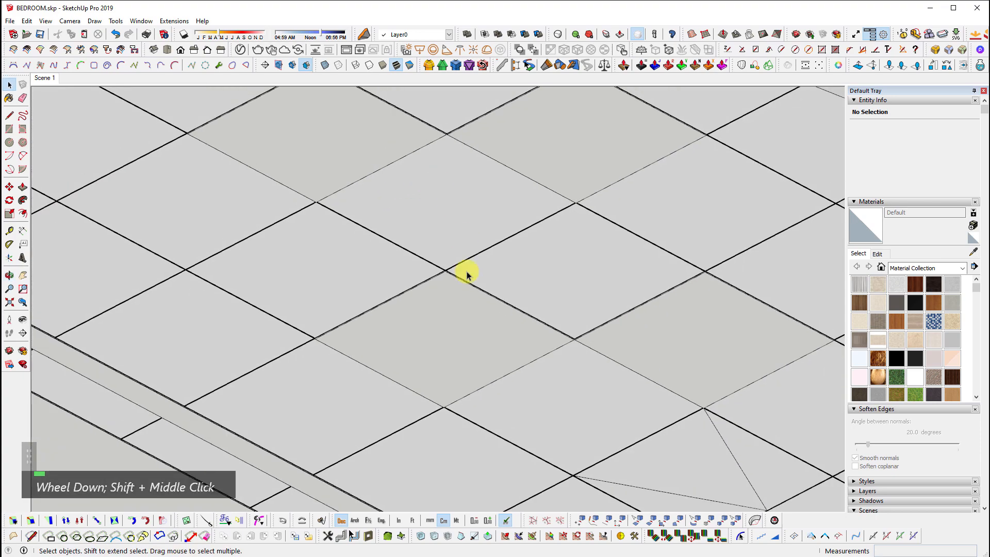
double_click(460, 345)
middle_drag(396, 345, 339, 219)
Fit the whole model in an overhead view and undo the tile grid on the right slab
scroll(348, 258, down, 2)
key(shift+z)
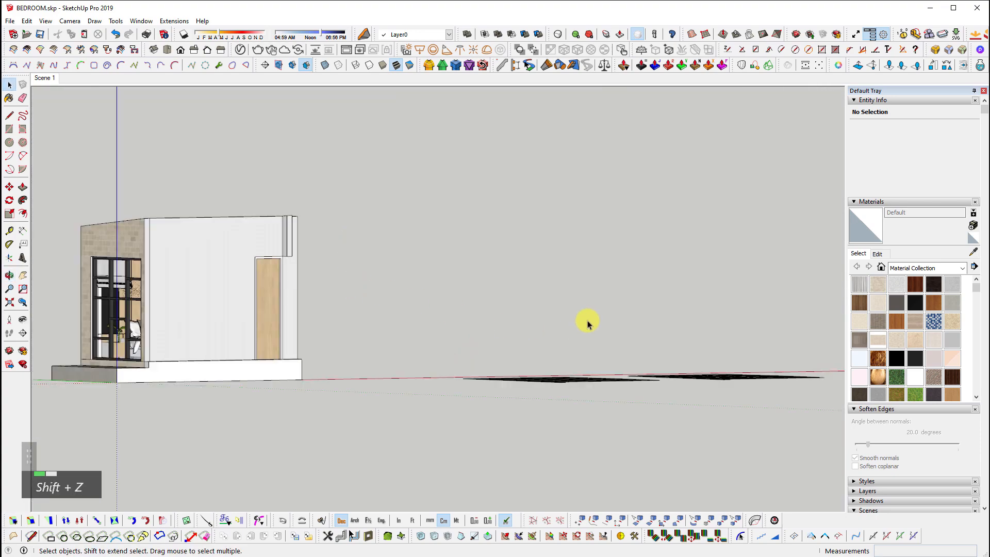
middle_drag(588, 323, 637, 407)
key(shift+z)
scroll(636, 410, up, 4)
key(ctrl+z)
scroll(516, 330, down, 1)
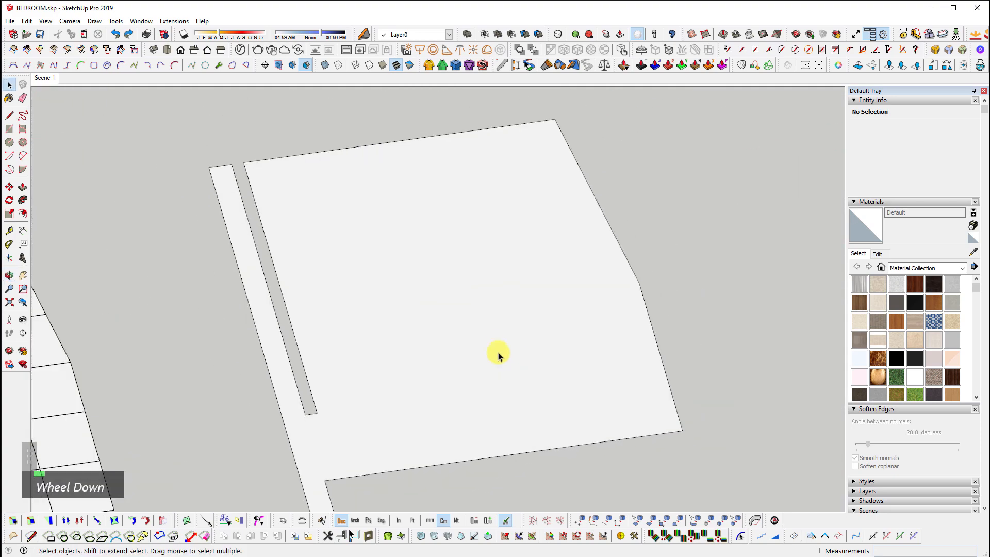
Group the bare slab face with its edges, then select the floor face inside the group
double_click(494, 350)
middle_drag(317, 363, 497, 330)
scroll(485, 307, down, 1)
key(ctrl+g)
double_click(485, 299)
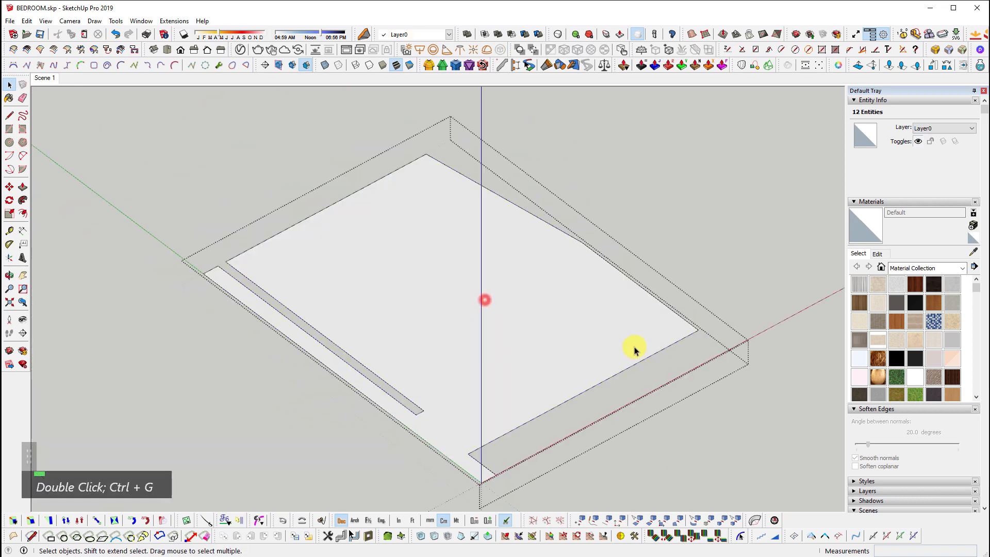
middle_drag(635, 349, 538, 310)
shift+middle_drag(537, 309, 535, 271)
click(466, 269)
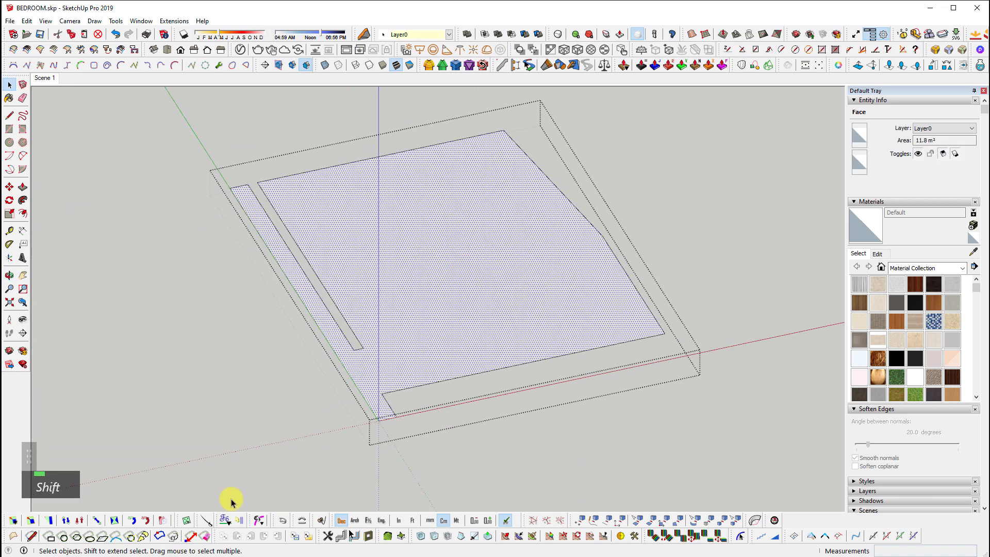
Tile the floor face inside the slab group with Floor Generator
click(186, 520)
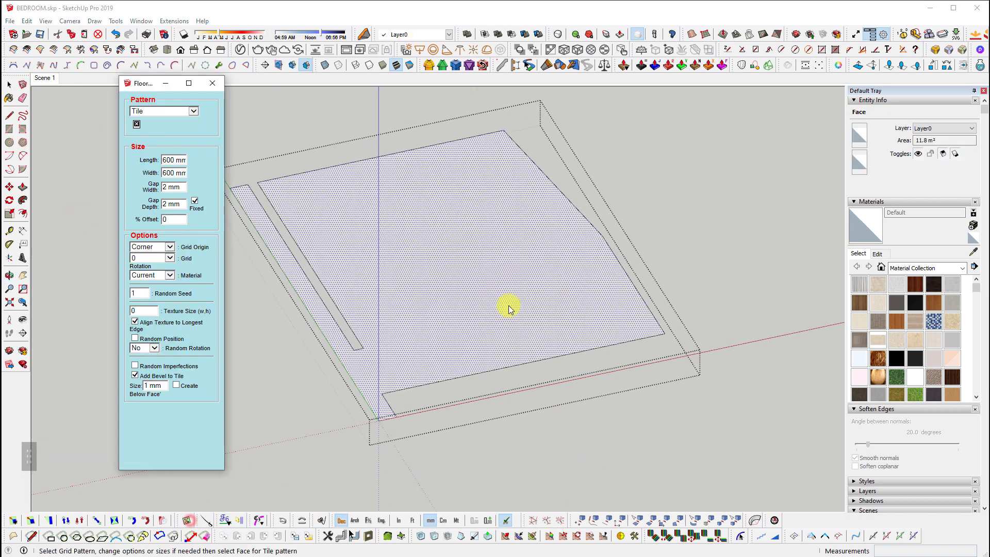
click(364, 264)
middle_click(471, 283)
scroll(417, 275, up, 5)
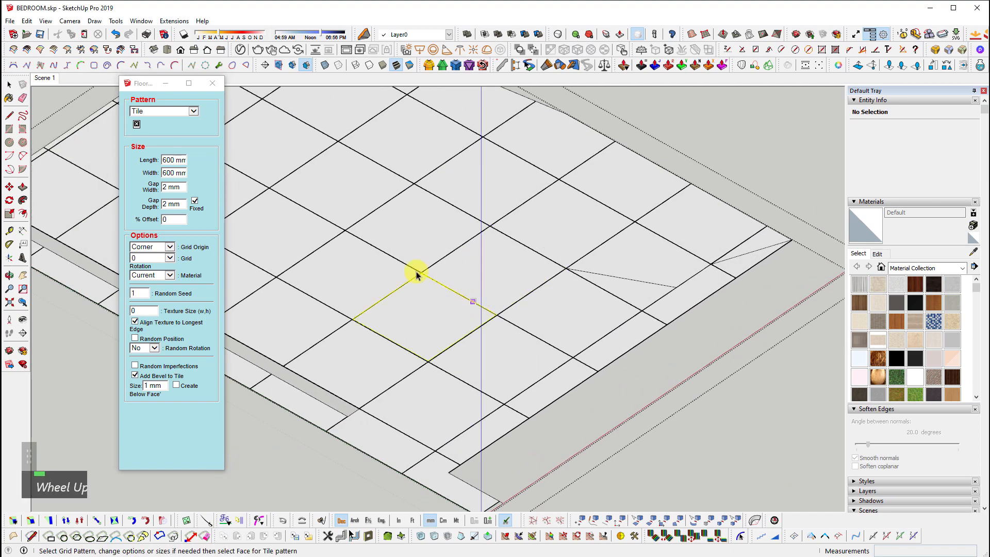
key(space)
shift+middle_drag(341, 189, 537, 325)
scroll(358, 139, up, 3)
shift+middle_drag(451, 155, 462, 351)
scroll(376, 317, up, 3)
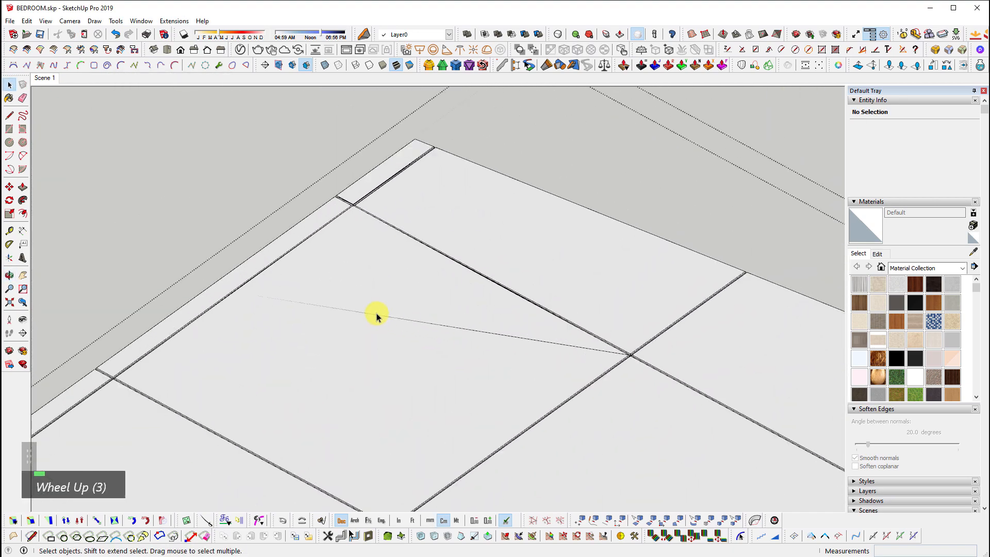
Open the tile group and select all its connected tile geometry near the wall edge
double_click(374, 307)
triple_click(450, 334)
scroll(238, 251, up, 2)
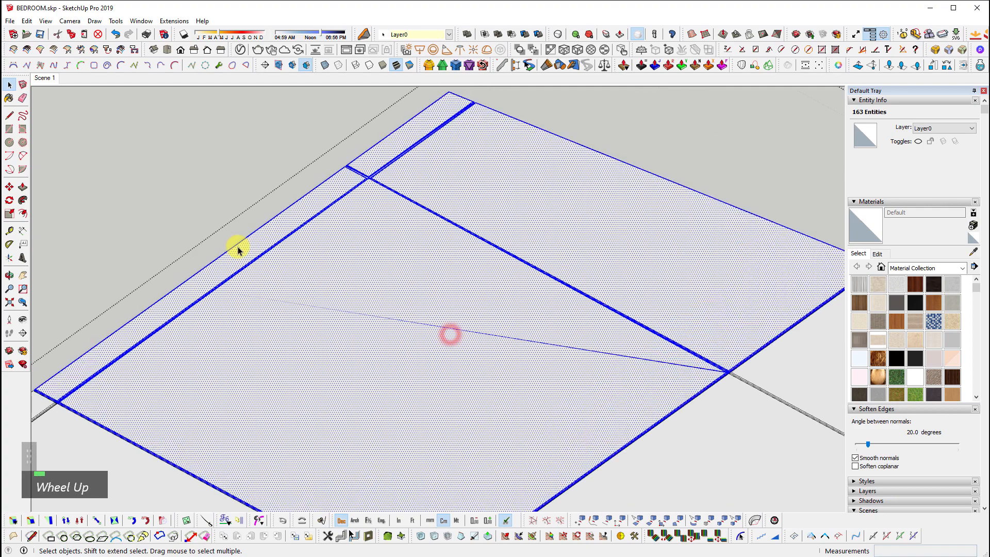
scroll(238, 250, up, 2)
middle_drag(214, 311, 445, 357)
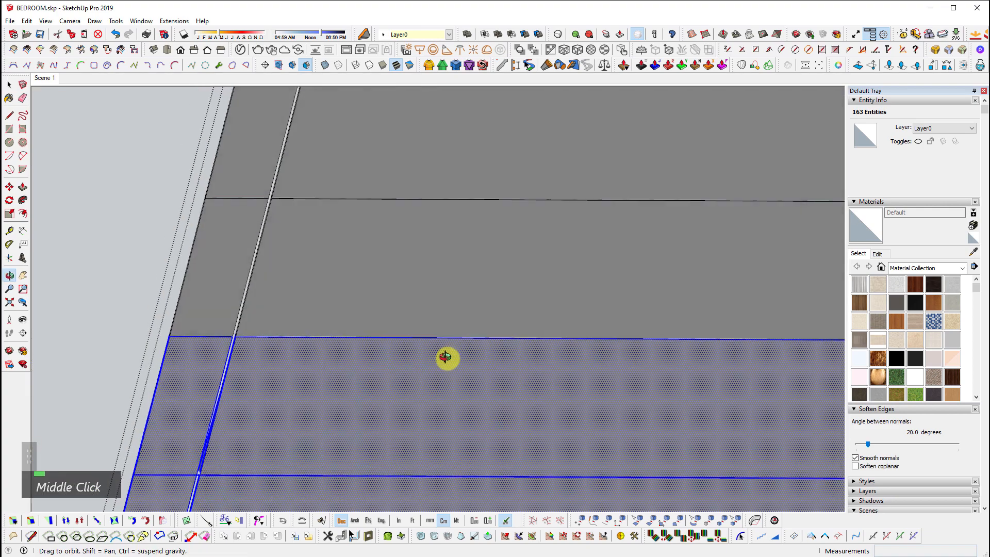
scroll(232, 475, up, 3)
scroll(164, 429, up, 1)
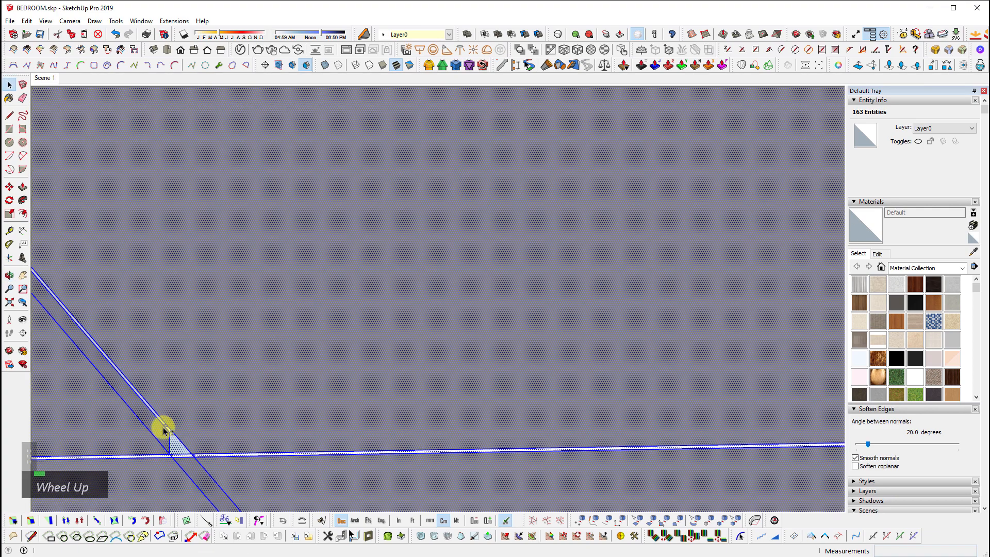
Check the trimmed lower-right edge tile from overhead, then reopen the Floor Generator settings
key(shift+z)
middle_drag(338, 299, 376, 479)
key(shift+z)
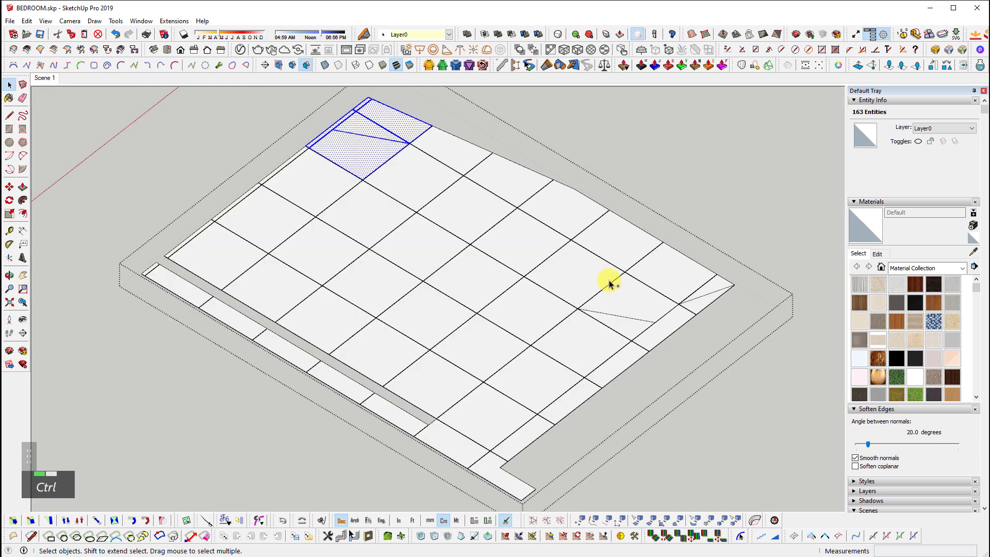
double_click(646, 312)
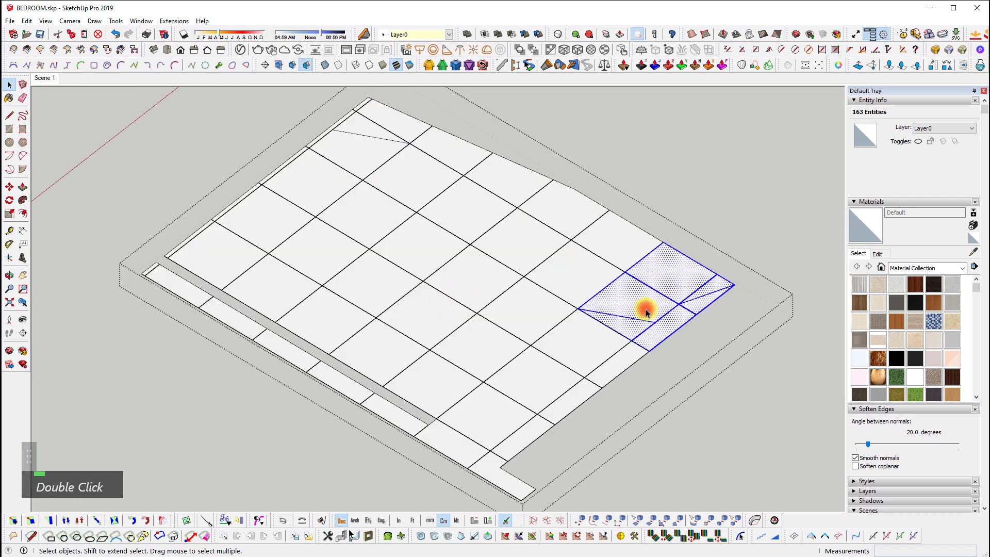
click(675, 238)
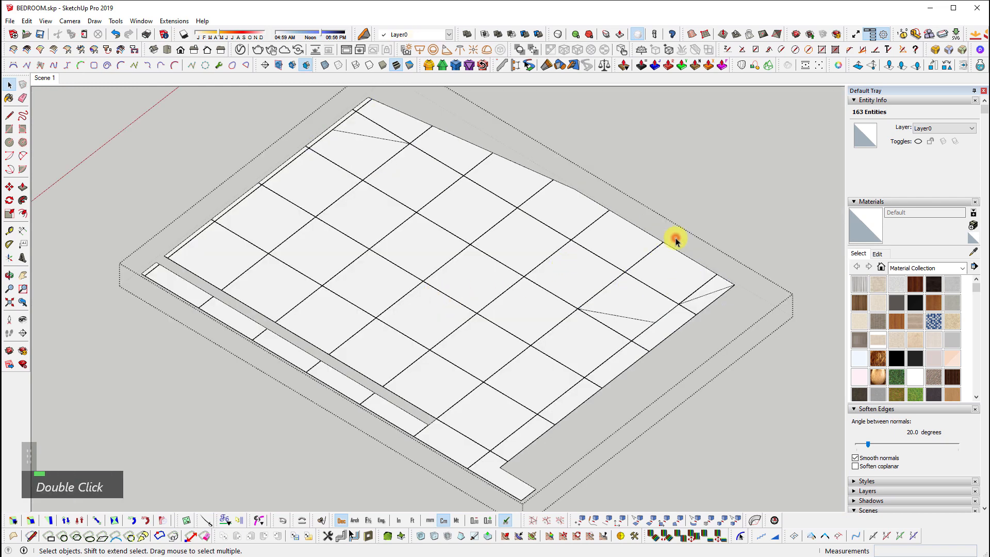
click(186, 522)
Exit the floor generator and undo the tile grid on the floor
key(space)
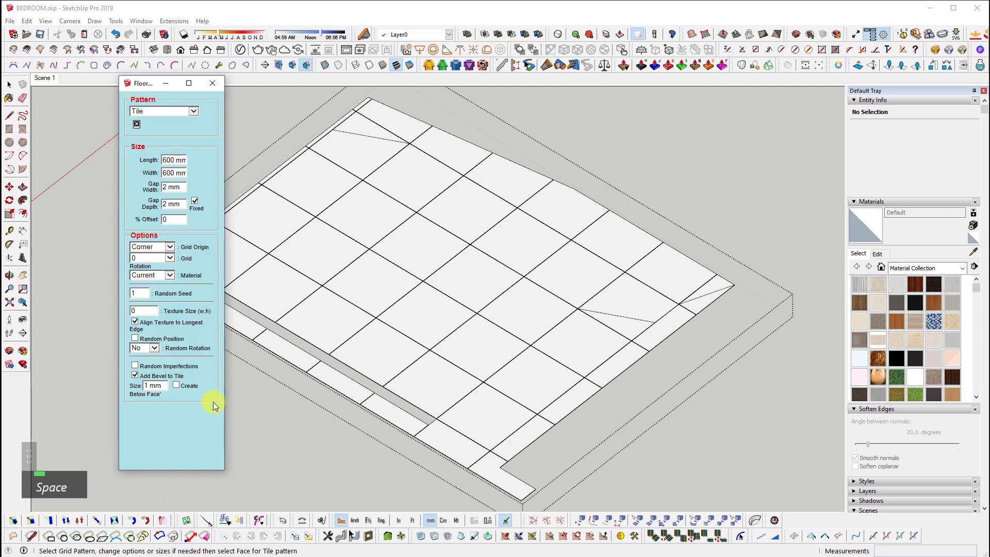
shift+middle_drag(361, 304, 383, 324)
key(space)
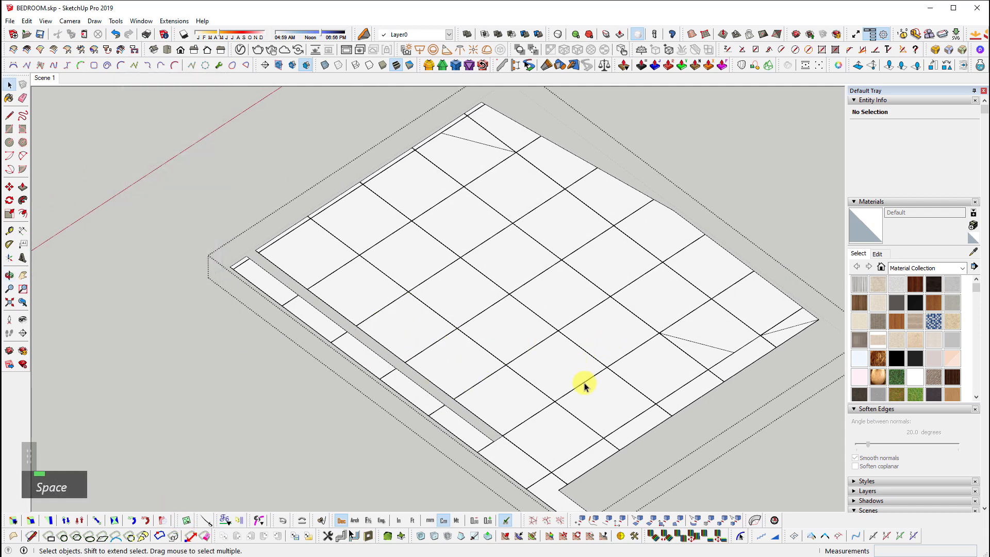
key(ctrl+z)
scroll(592, 342, down, 2)
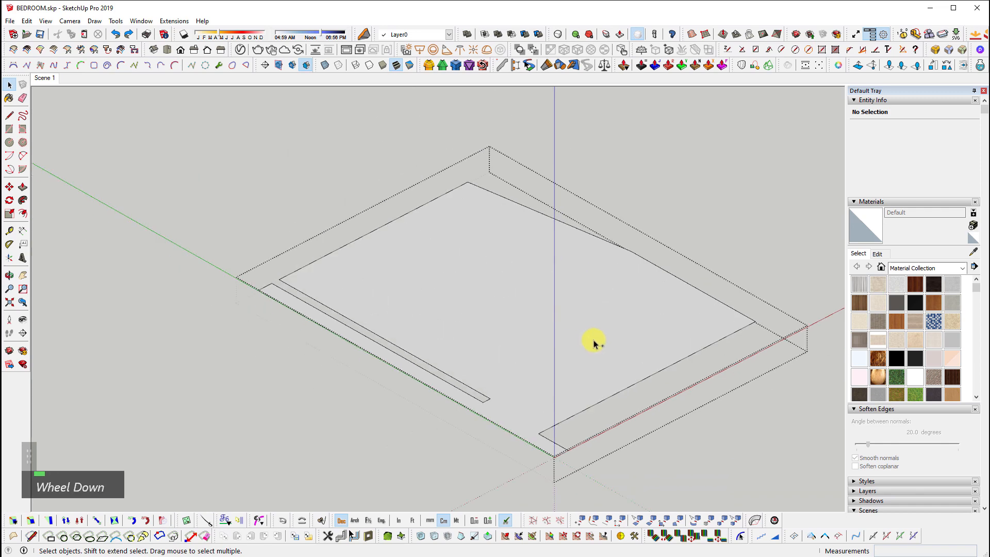
Lay the tile grid onto the floor face again and orbit around to inspect it
click(187, 520)
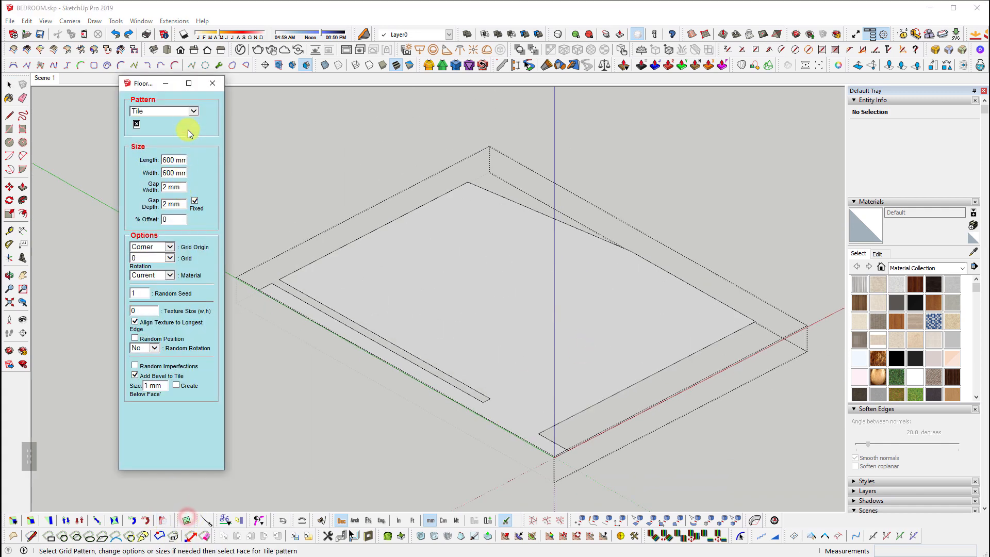
click(514, 273)
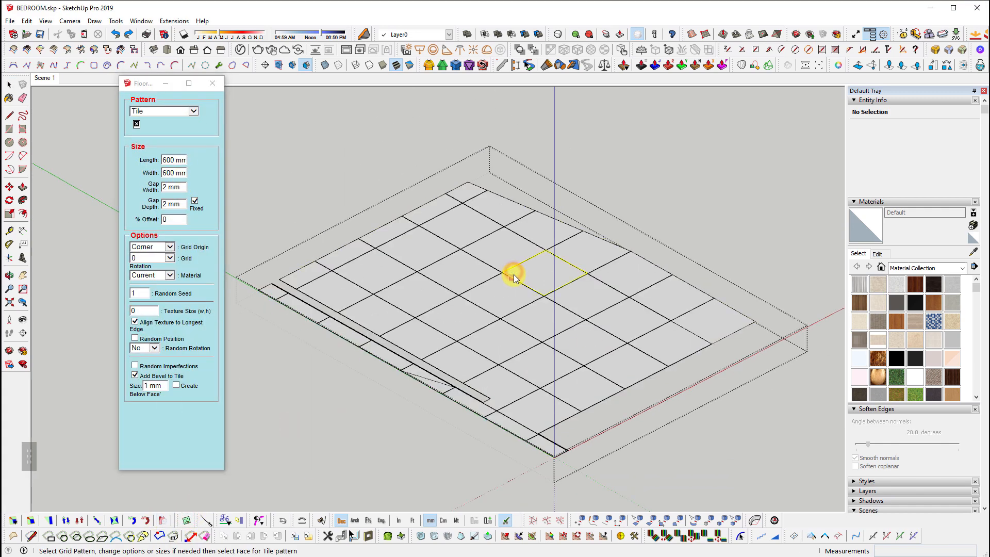
middle_drag(514, 274, 630, 385)
scroll(401, 330, up, 2)
middle_drag(455, 469, 422, 452)
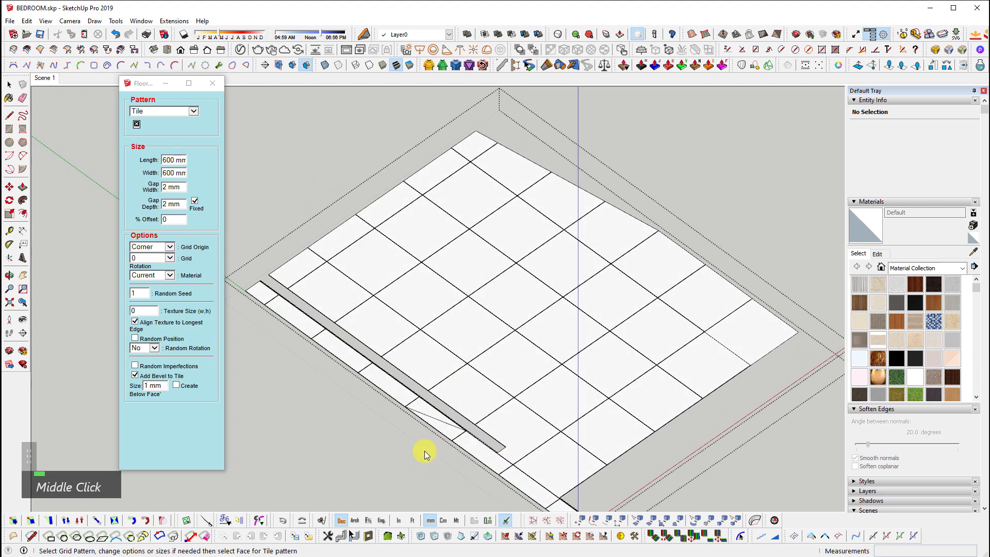
scroll(487, 417, up, 5)
scroll(407, 380, down, 1)
Undo the regenerated tile grid and select the bare 11.8 m² floor face
key(space)
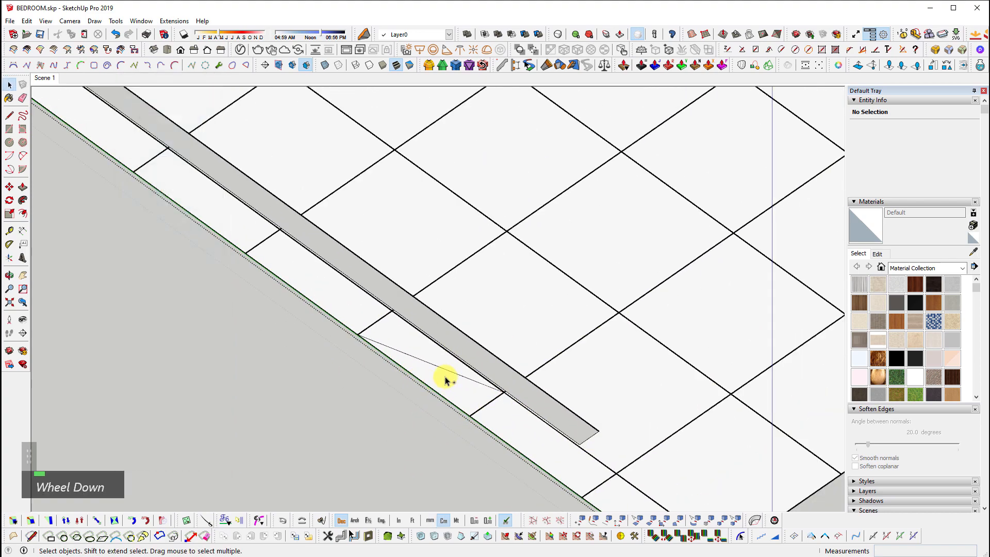
key(ctrl+z)
scroll(453, 417, down, 2)
click(535, 282)
scroll(379, 322, down, 2)
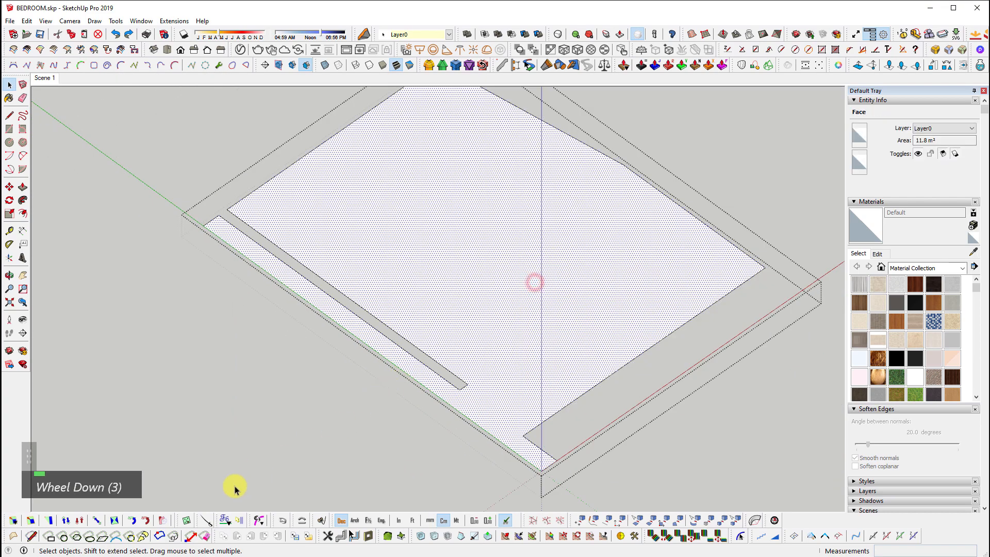
Set the Floor Generator pattern to Wood and apply it to the floor, dismissing the error
click(189, 521)
click(155, 112)
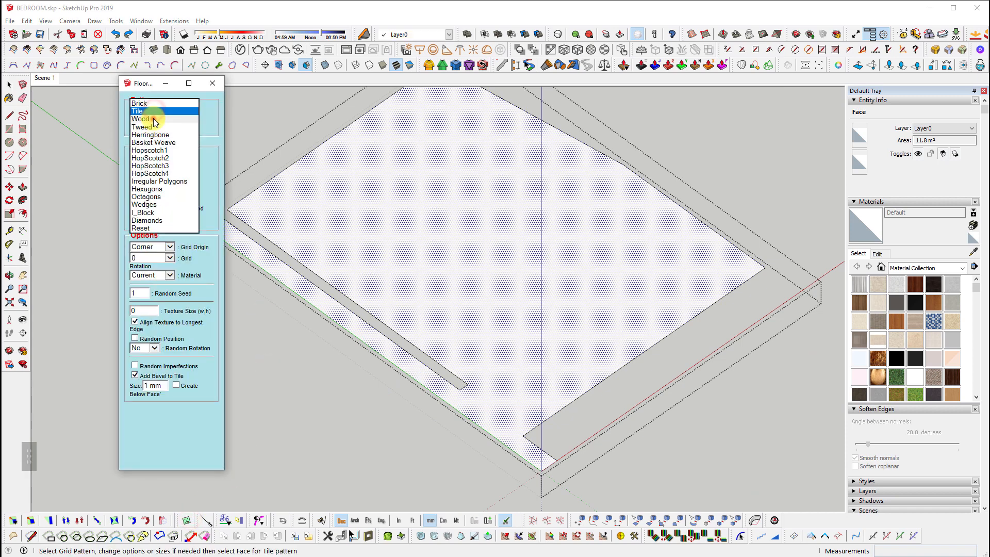
click(141, 119)
click(366, 215)
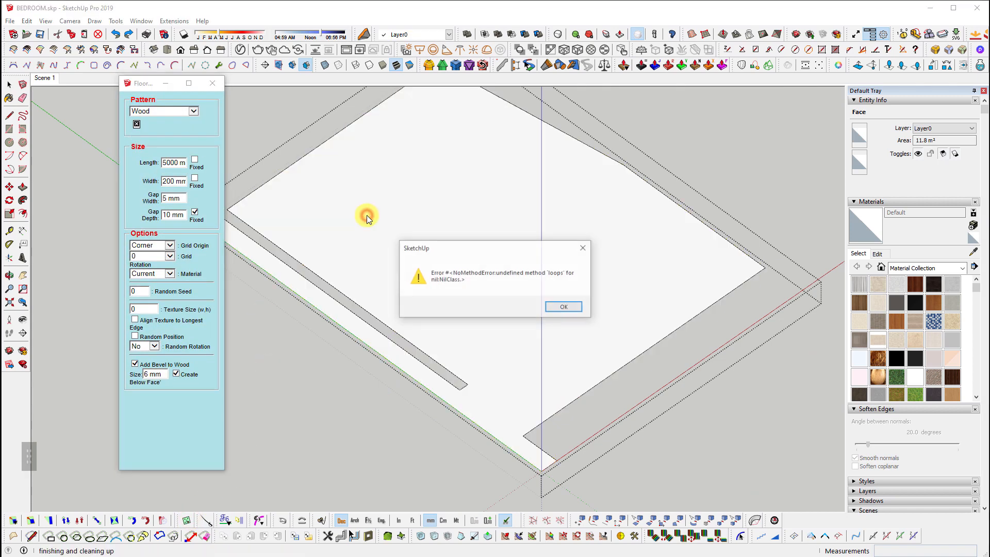
key(space)
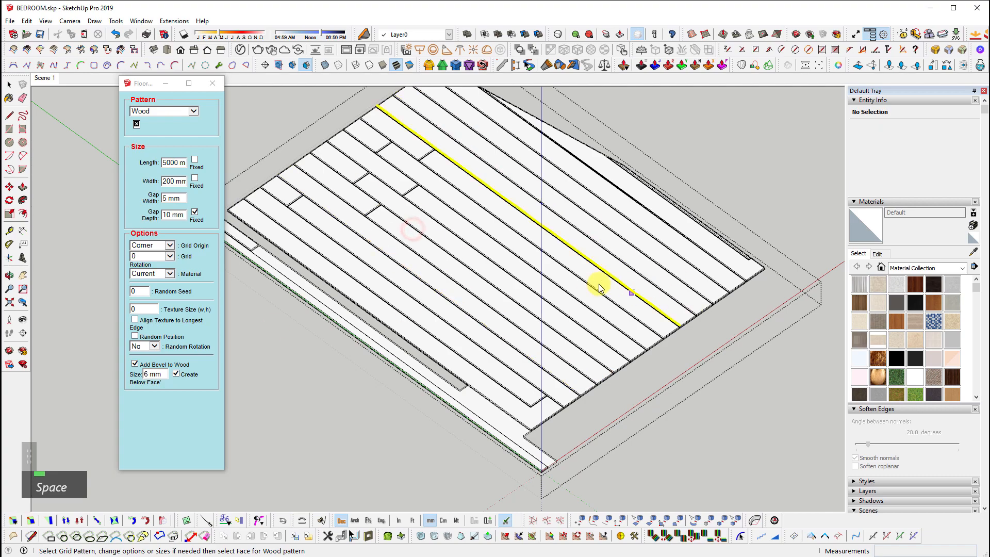
Inspect the wood planks, undo them, and re-enter the floor group
middle_drag(596, 283, 520, 351)
scroll(458, 289, up, 3)
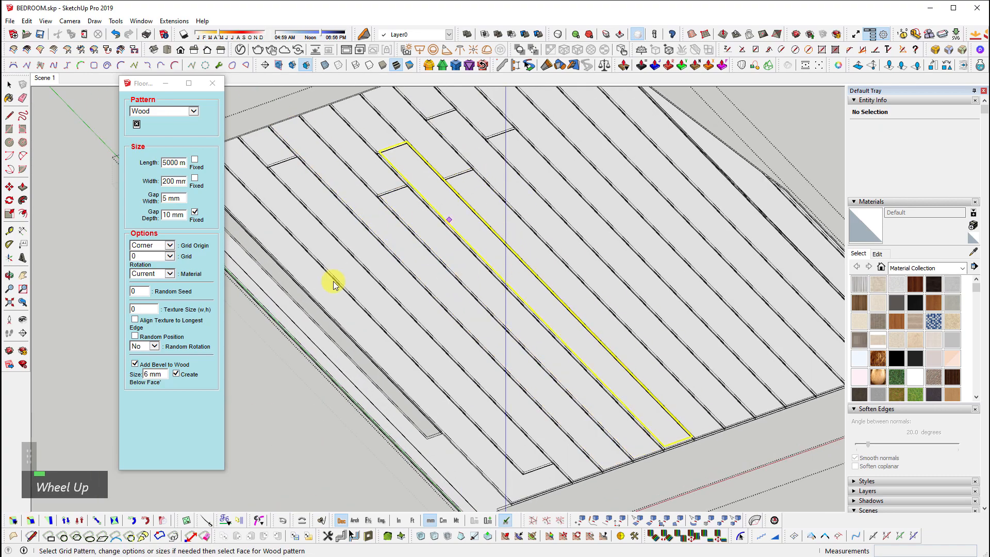
key(ctrl+z)
ctrl+click(166, 112)
double_click(289, 177)
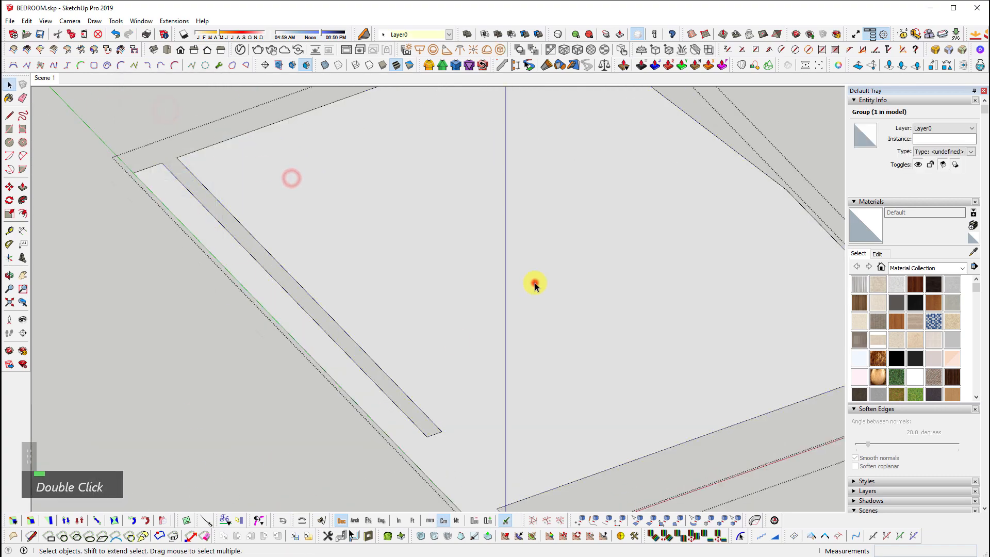
Generate a Herringbone pattern on the selected floor face with Floor Generator
click(533, 282)
click(469, 222)
click(190, 523)
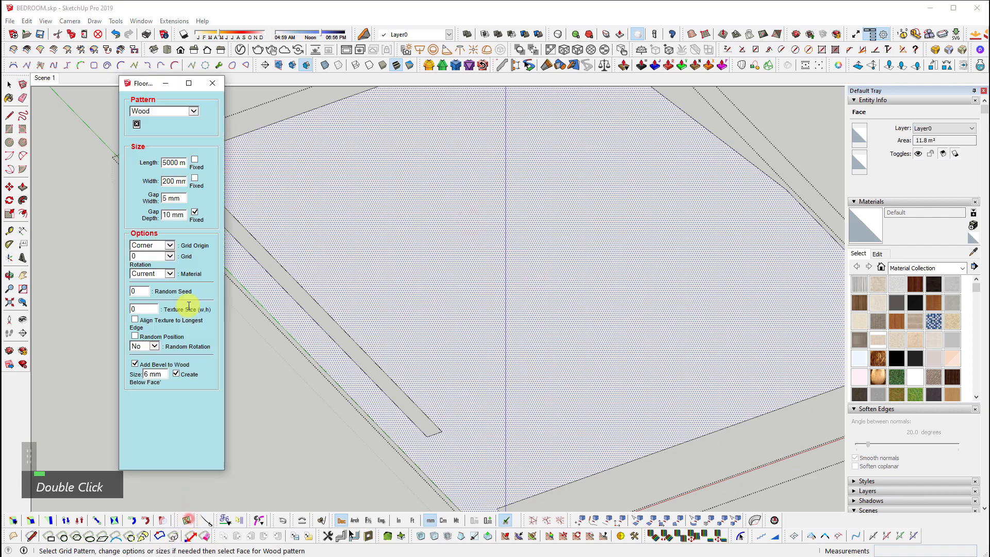
click(169, 111)
click(170, 128)
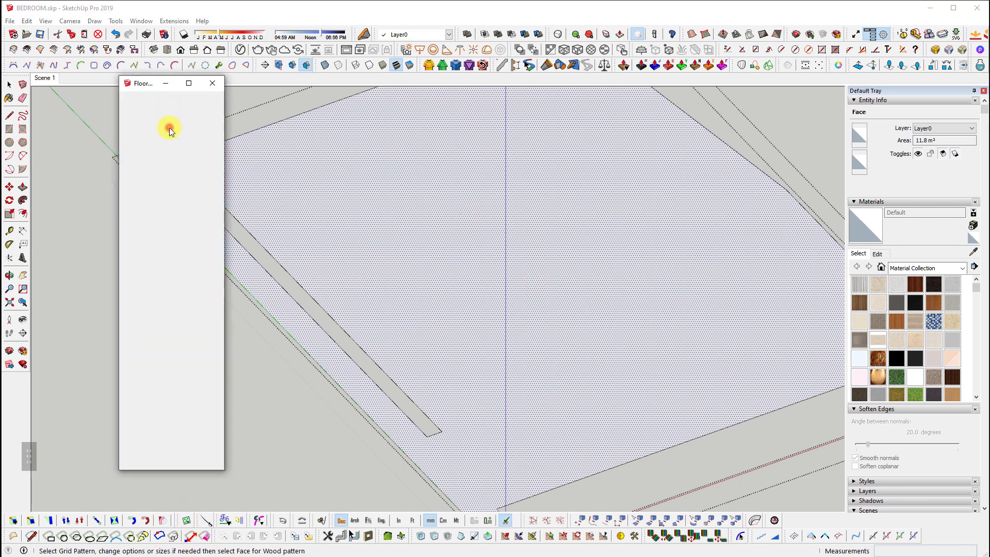
click(397, 236)
key(space)
Inspect the 200 × 100 mm herringbone layout from several angles, then undo it
scroll(464, 380, down, 1)
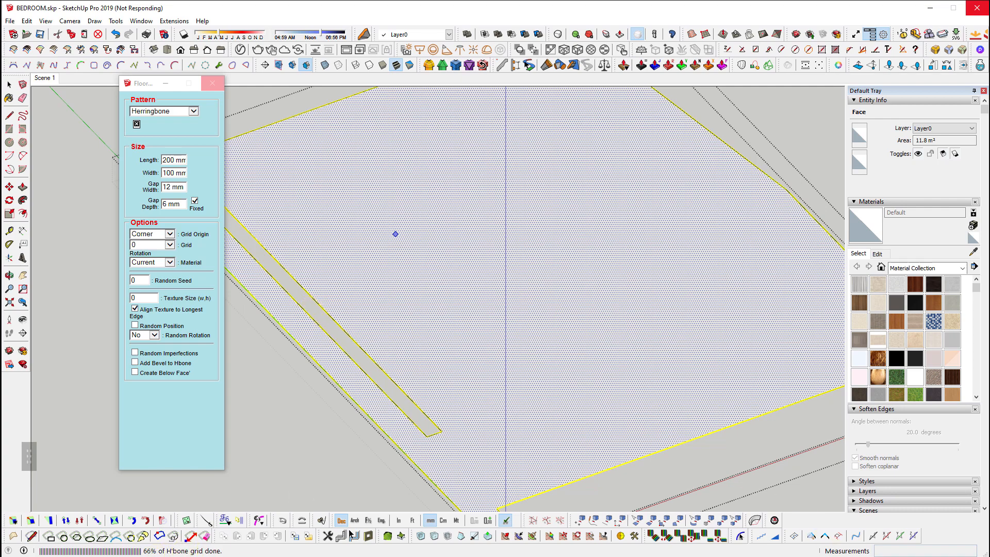
shift+scroll(487, 288, up, 6)
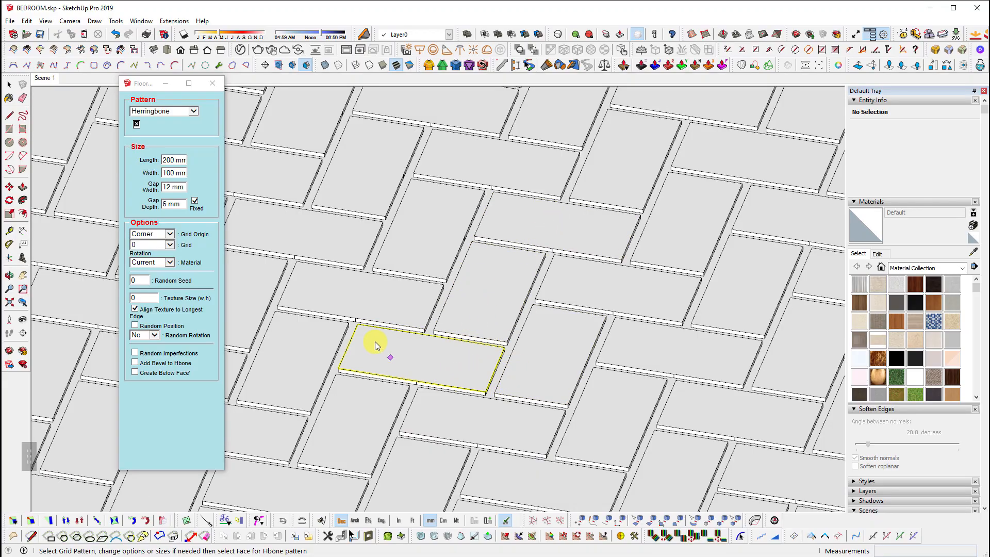
scroll(381, 309, down, 4)
key(space)
scroll(468, 264, down, 3)
scroll(604, 356, up, 1)
shift+middle_drag(608, 361, 490, 284)
scroll(485, 283, up, 4)
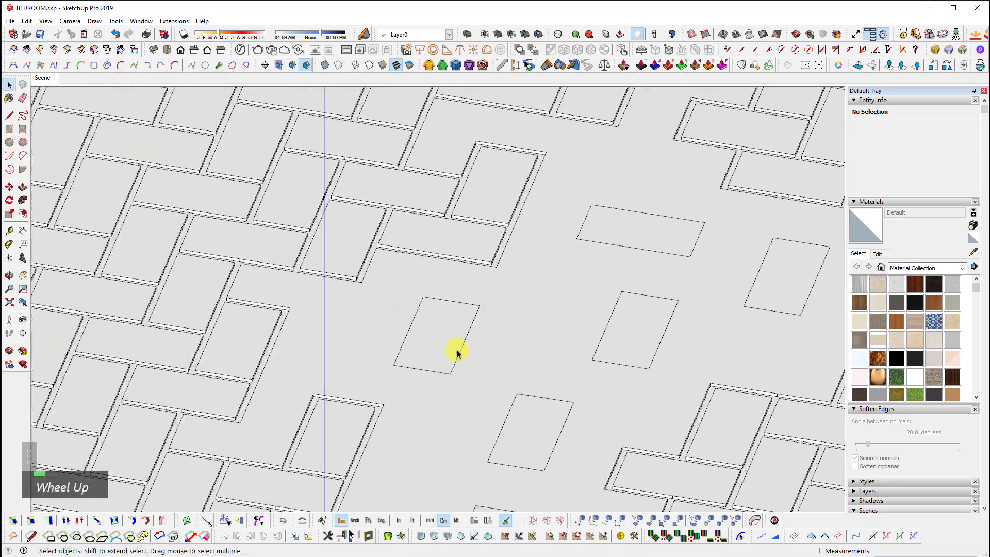
mouse_move(395, 408)
middle_down()
mouse_move(362, 282)
mouse_move(430, 401)
mouse_move(392, 409)
middle_up()
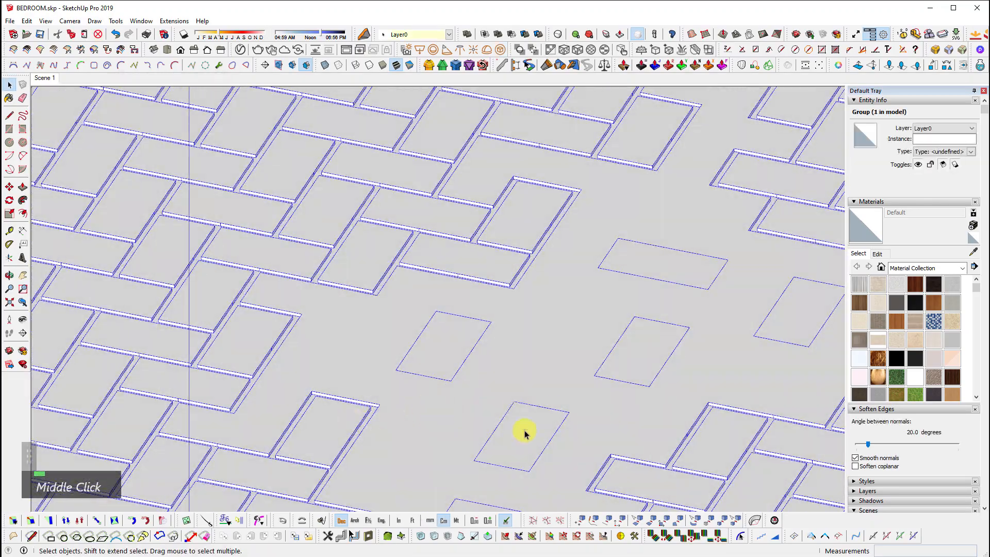
scroll(554, 371, up, 1)
scroll(694, 325, down, 3)
key(ctrl+z)
key(ctrl+z)
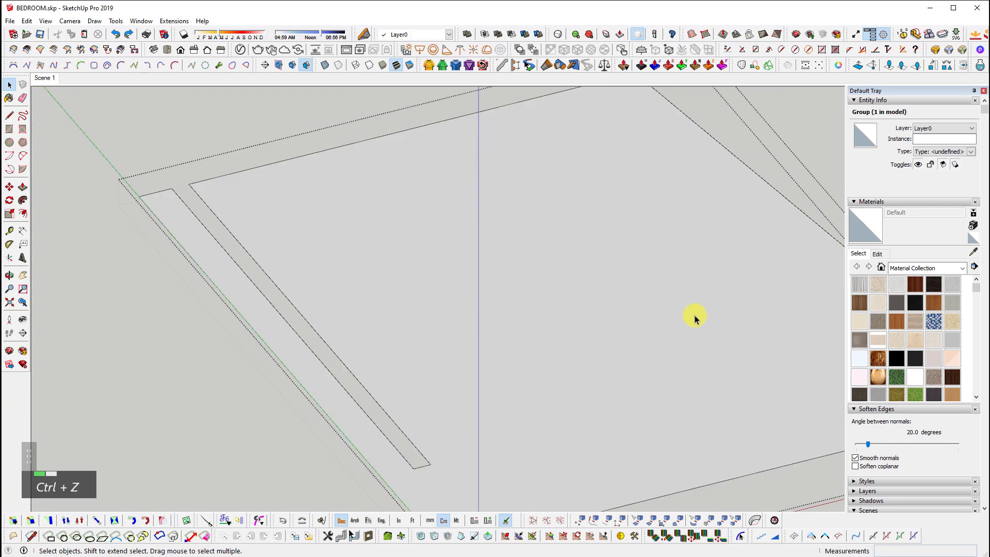
scroll(673, 309, down, 2)
Leave the floor group and close the Floor Generator settings without changes
click(720, 197)
scroll(417, 365, up, 3)
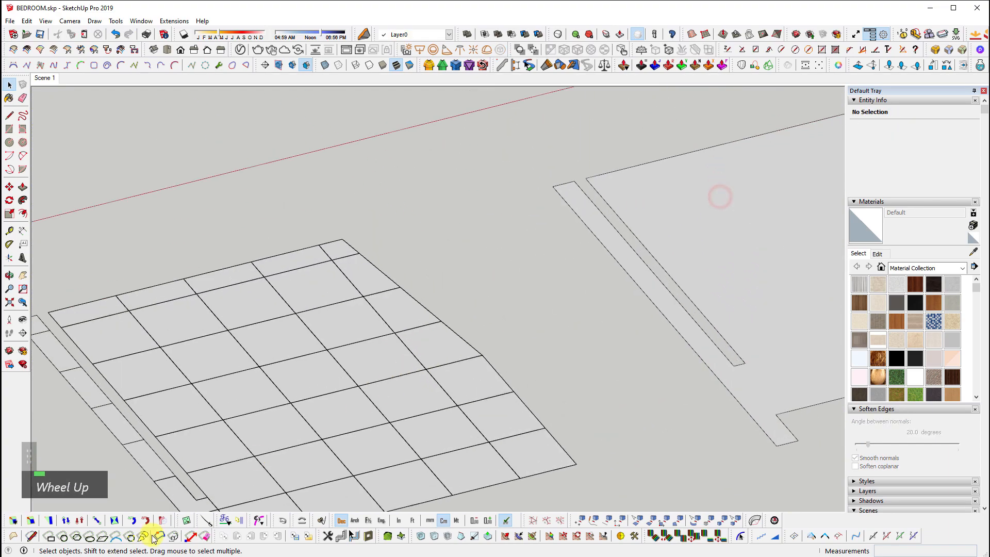
click(194, 522)
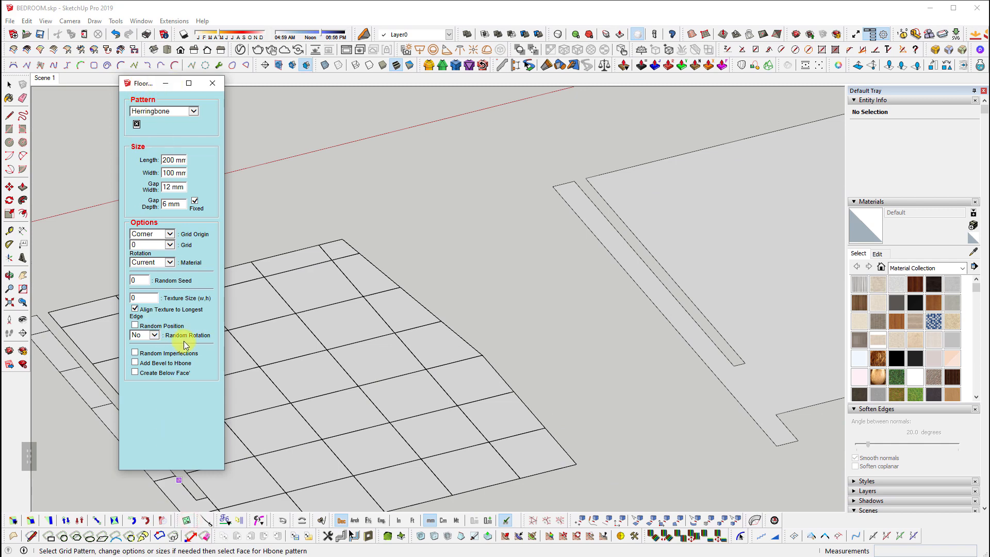
click(215, 91)
scroll(342, 212, down, 3)
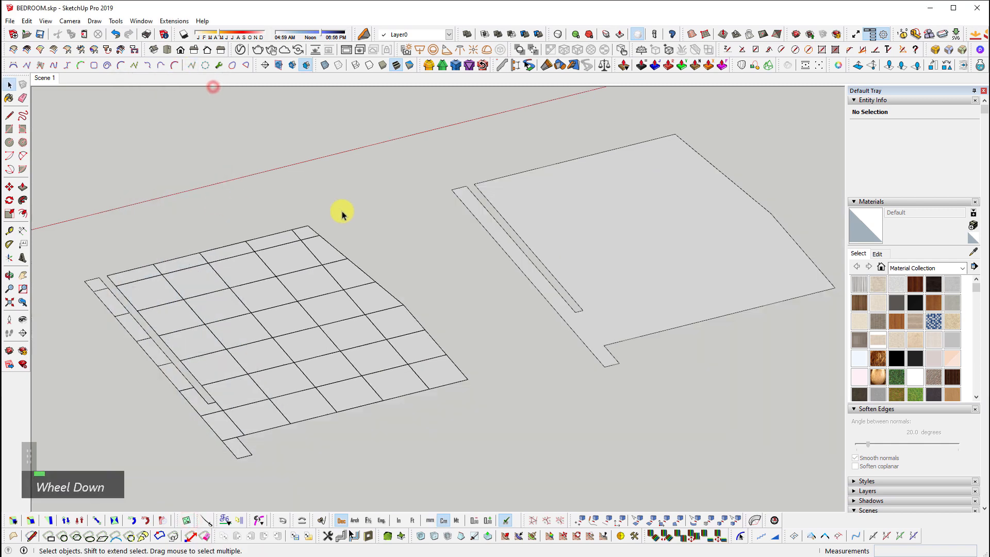
scroll(524, 265, up, 3)
Erase the floor face, restore it with Escape, and centre the tiled floor group
double_click(579, 245)
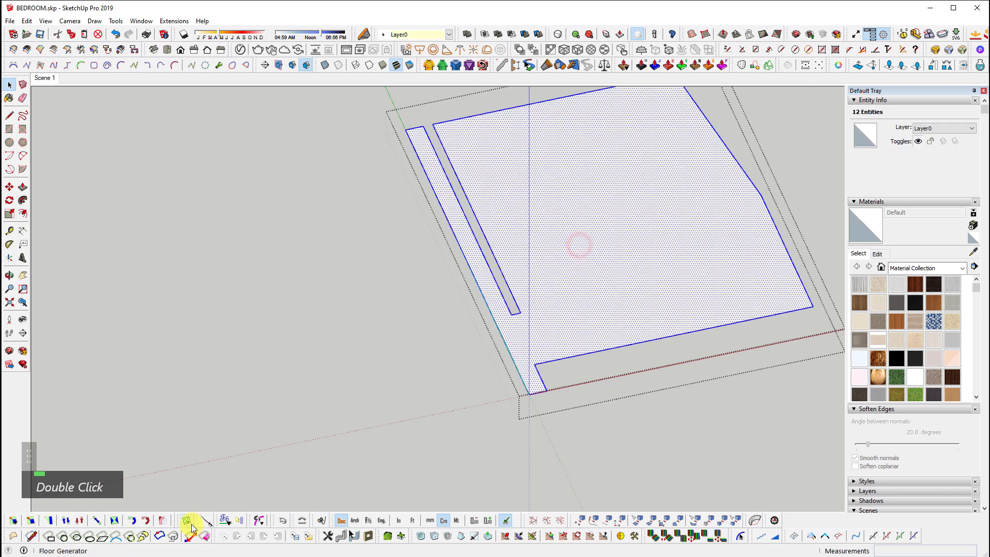
double_click(716, 278)
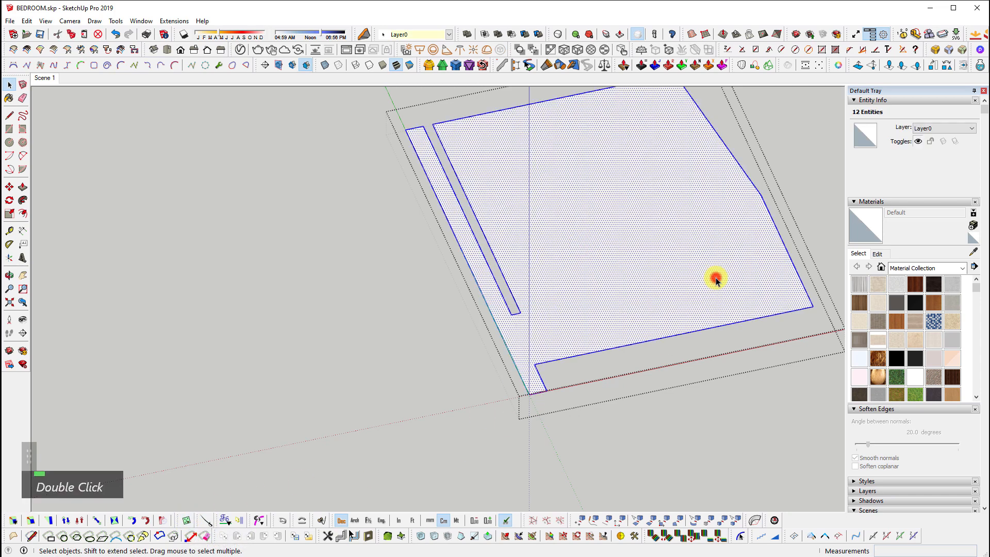
key(e)
key(Escape)
scroll(287, 316, down, 3)
shift+middle_drag(287, 316, 593, 276)
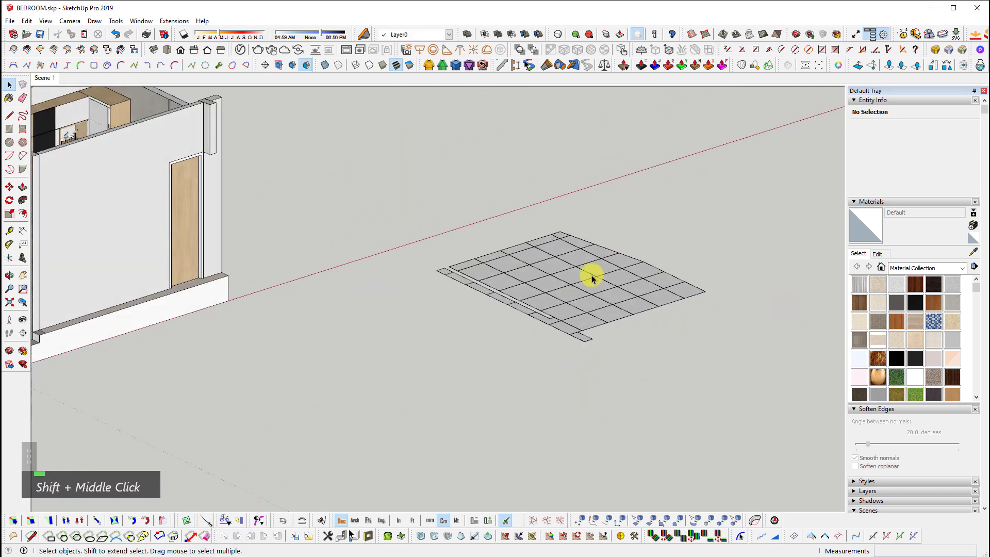
Move the tiled floor group next to the bedroom
middle_click(590, 274)
scroll(599, 418, up, 3)
key(m)
scroll(683, 300, down, 4)
click(597, 321)
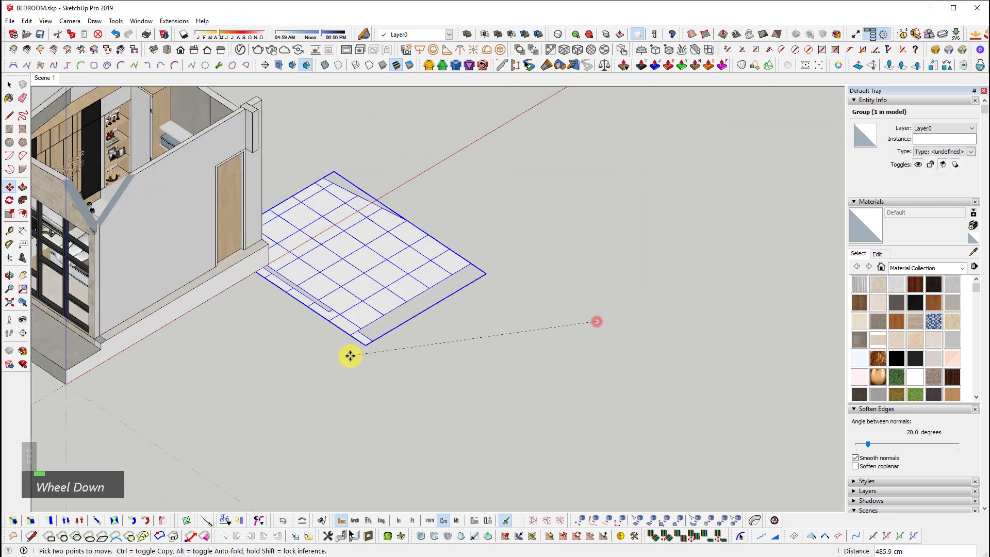
click(348, 355)
Rotate the tiled floor 90° about its corner to match the room
key(q)
click(286, 346)
click(302, 354)
click(306, 335)
scroll(245, 294, up, 8)
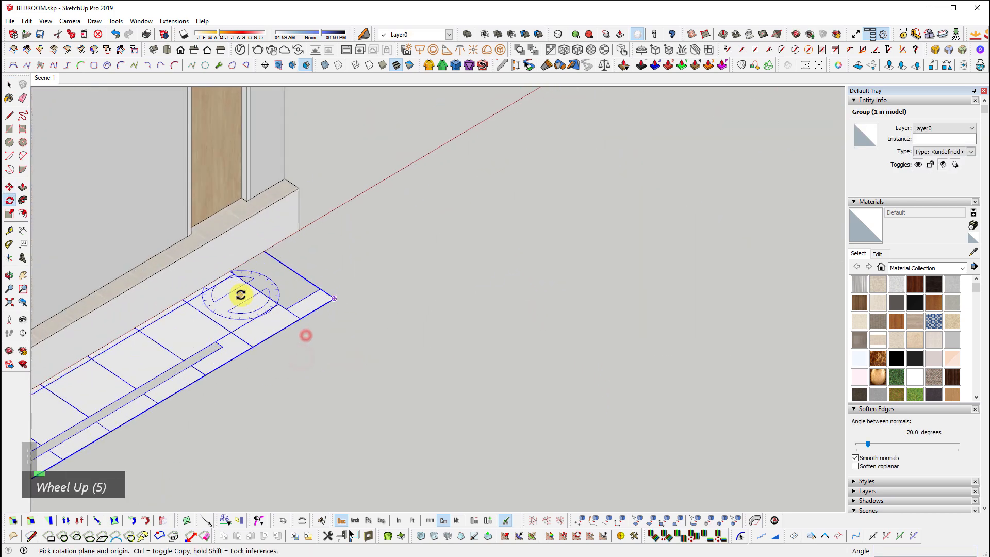
middle_drag(494, 265, 369, 267)
Move the floor slab by its corner into place against the bedroom wall corner
key(m)
scroll(327, 288, up, 3)
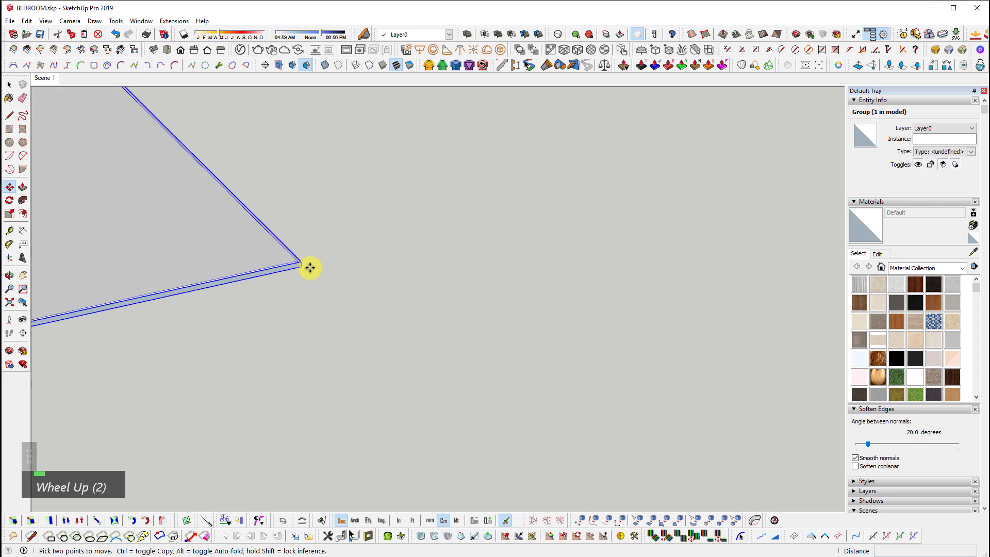
click(304, 267)
key(shift+z)
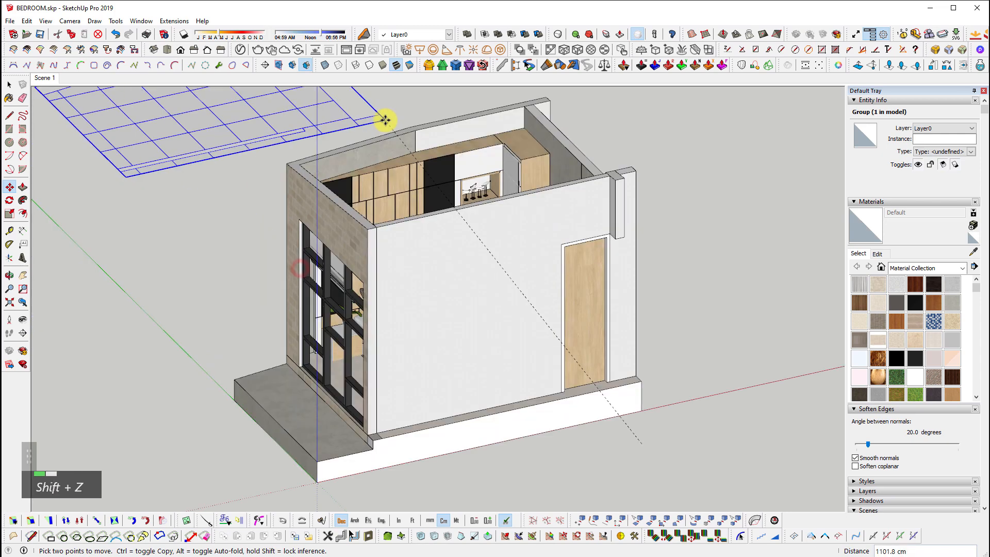
scroll(592, 322, up, 5)
scroll(704, 444, up, 3)
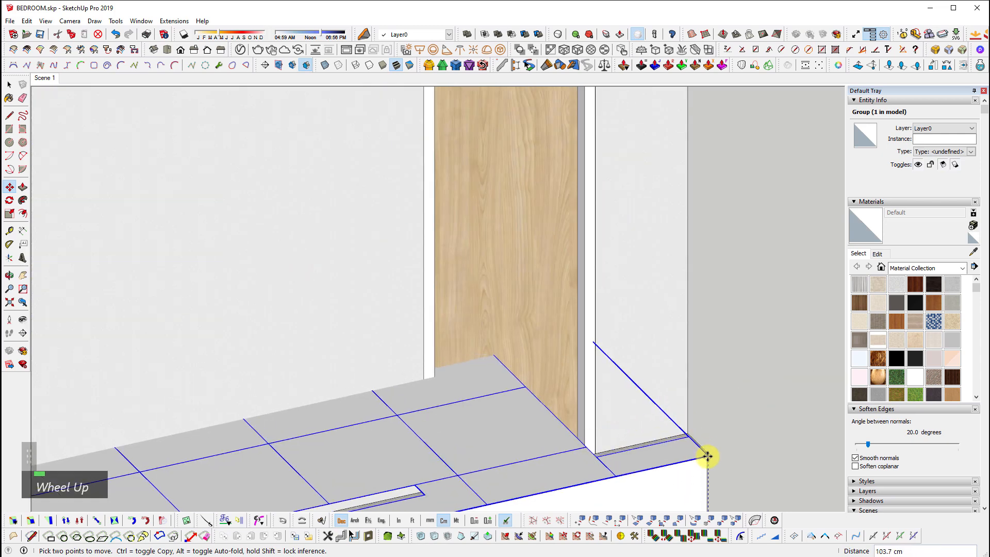
scroll(708, 446, up, 5)
scroll(708, 447, up, 5)
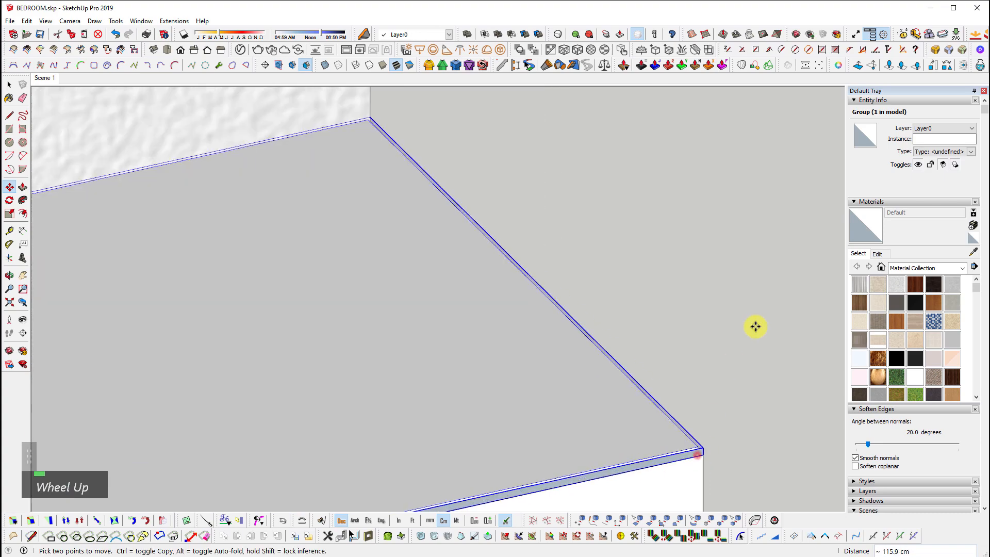
scroll(755, 326, down, 5)
key(space)
Delete the room's old tiled floor inside the bedroom group
double_click(699, 433)
scroll(701, 432, up, 4)
scroll(715, 309, down, 4)
click(304, 345)
scroll(527, 303, up, 1)
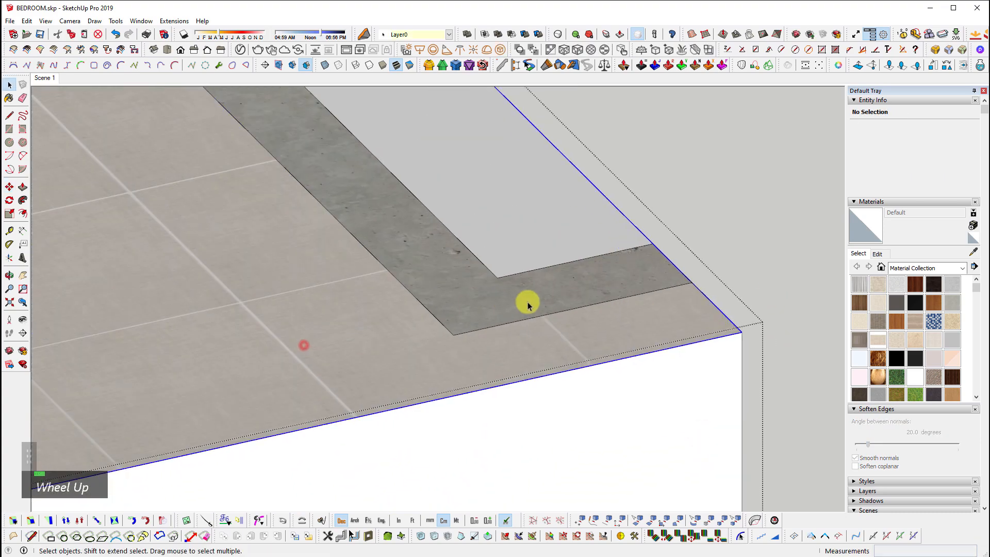
scroll(534, 304, down, 4)
key(e)
middle_drag(439, 292, 539, 291)
scroll(538, 291, down, 1)
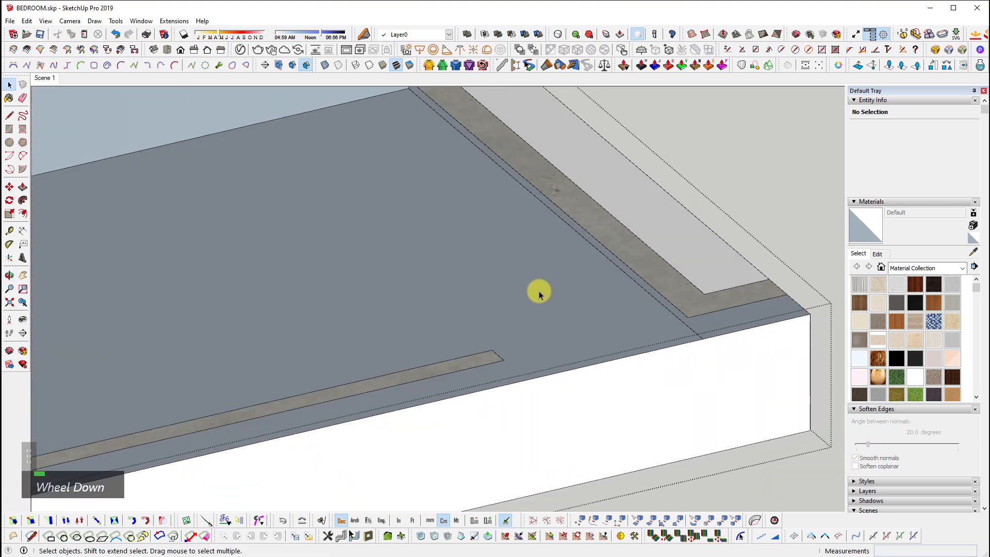
middle_drag(678, 287, 714, 267)
Switch to the saved front view and edit the new floor group with the rest hidden
click(604, 203)
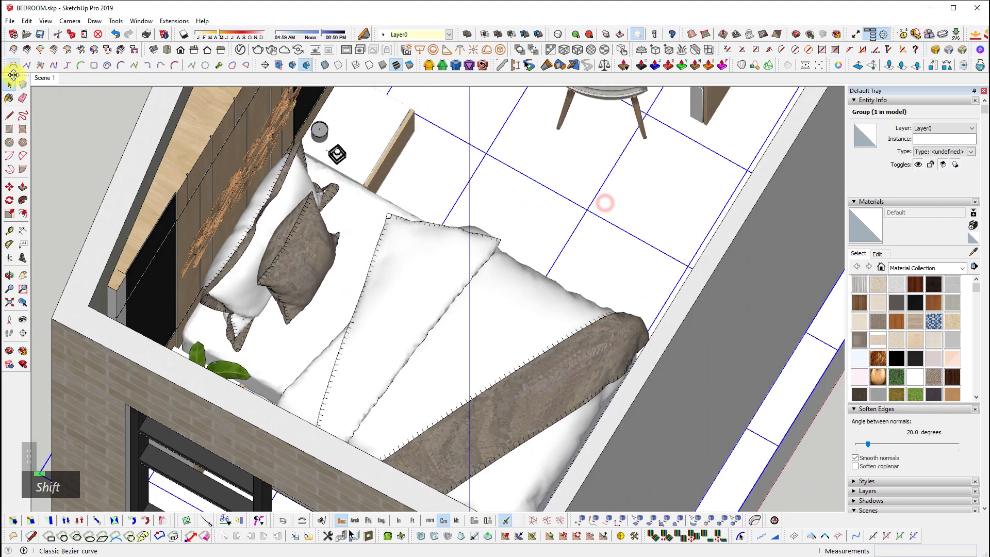
click(45, 80)
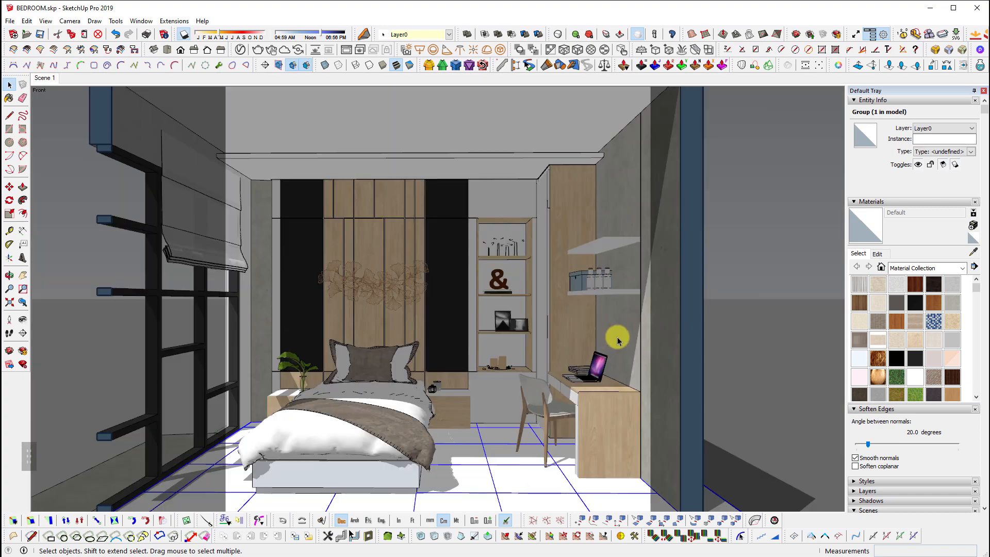
double_click(525, 478)
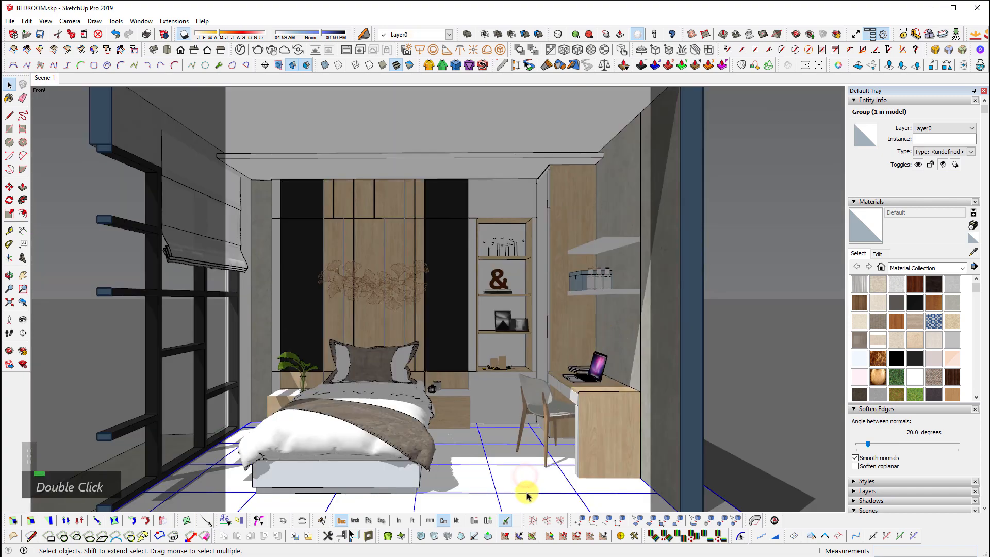
shift+middle_drag(527, 496, 648, 483)
key(i)
scroll(557, 409, up, 4)
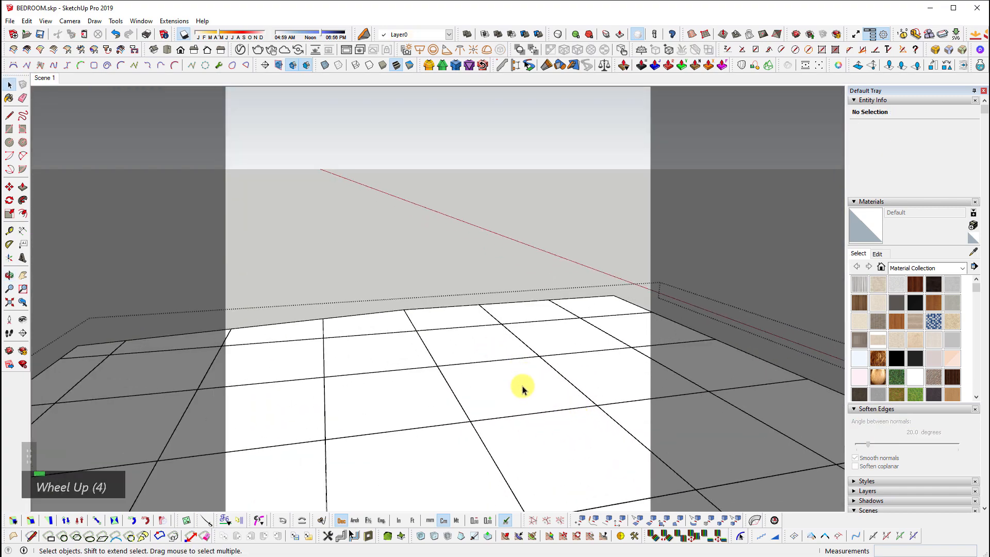
Select all the floor geometry and paint it with a first material swatch
double_click(527, 418)
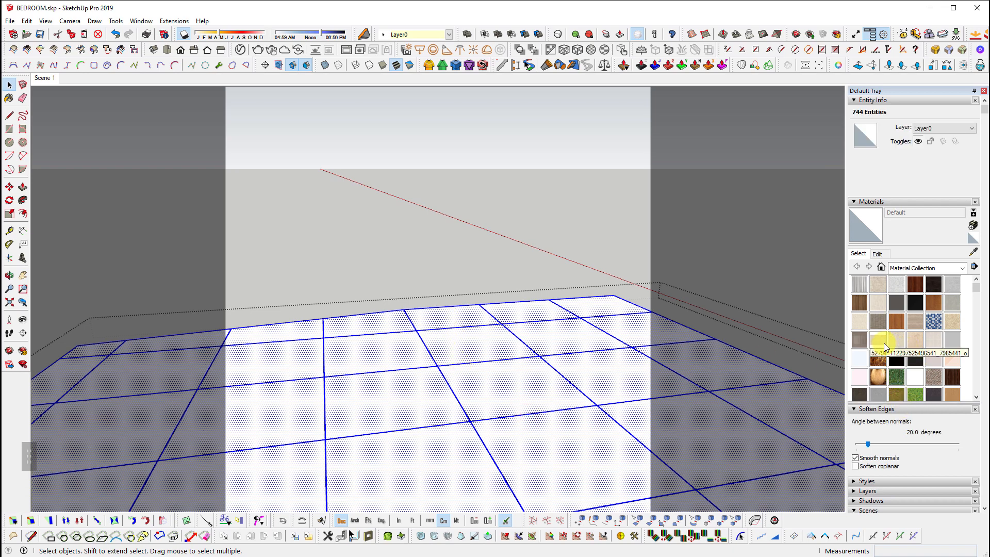
double_click(878, 340)
click(482, 350)
middle_drag(484, 347, 535, 433)
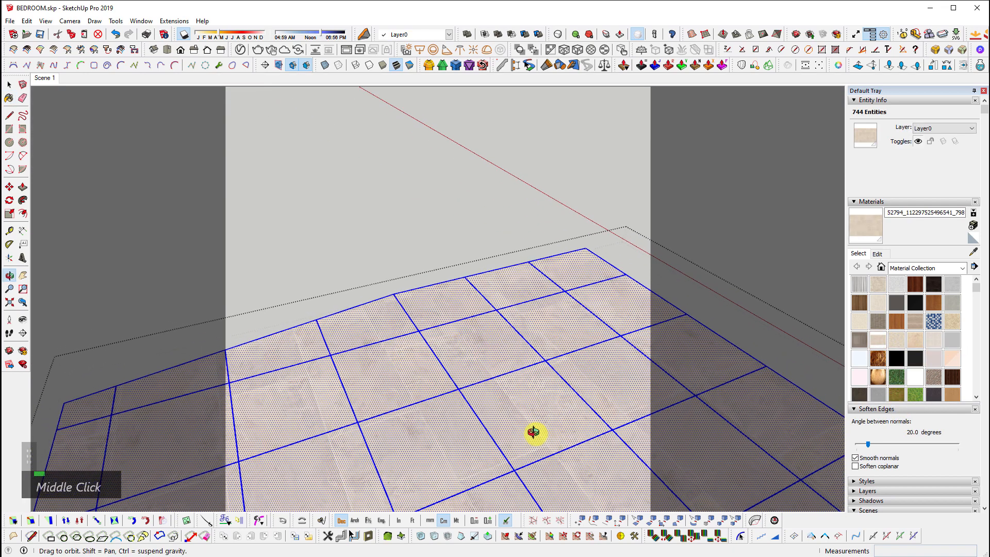
scroll(545, 428, up, 2)
scroll(546, 428, up, 1)
middle_drag(422, 313, 453, 403)
scroll(379, 283, up, 3)
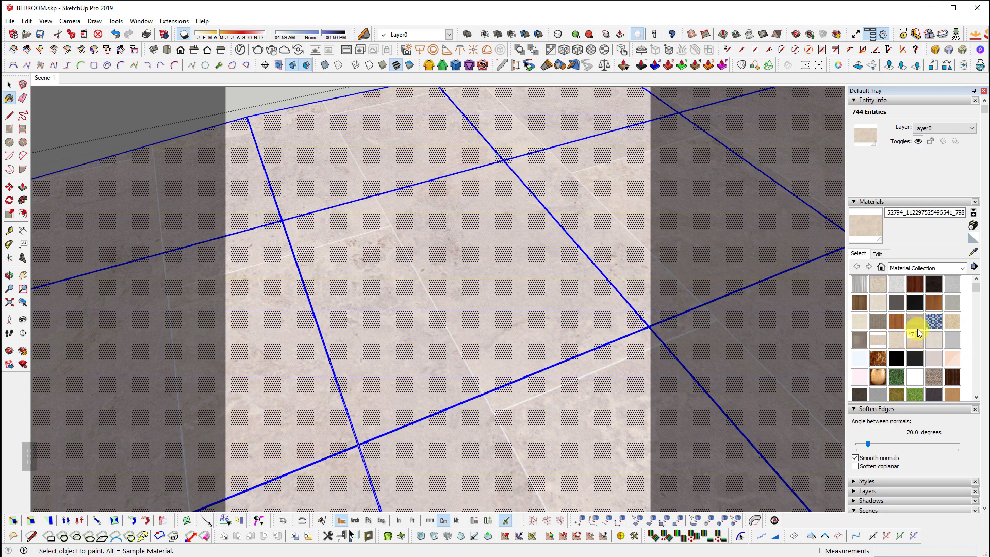
Try a wood-grain material on the floor instead
double_click(916, 322)
click(439, 313)
scroll(544, 333, down, 2)
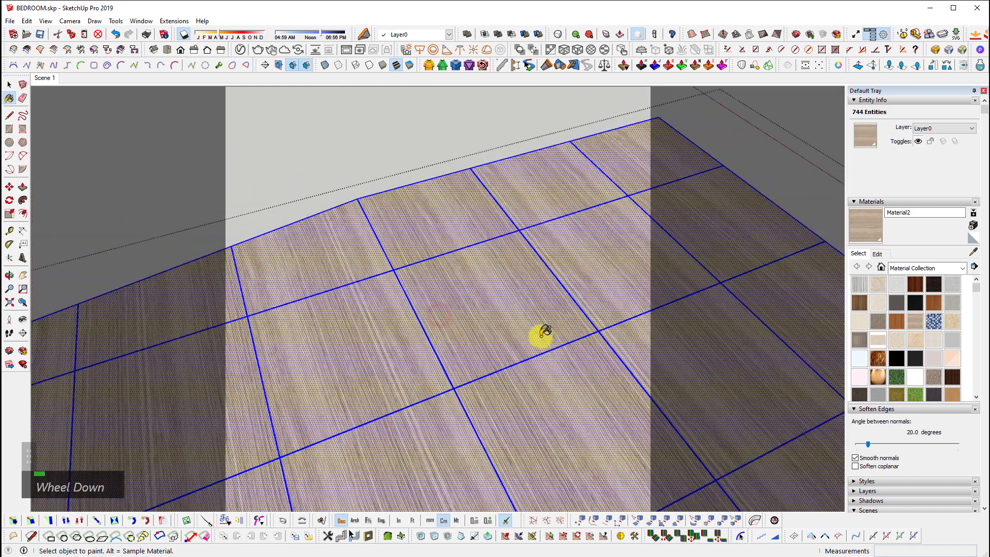
Repaint the floor tiles with the light beige stone Material20
click(878, 305)
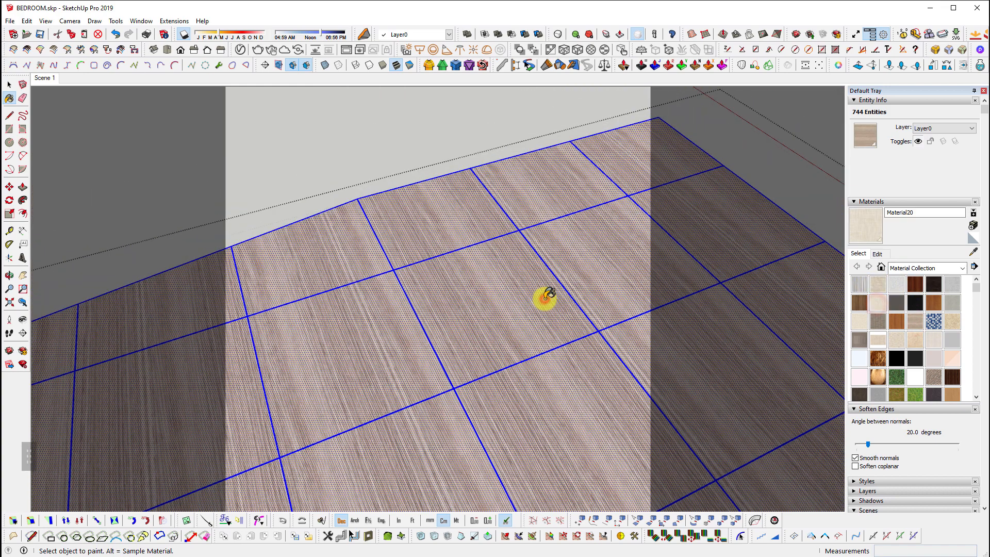
click(542, 295)
scroll(546, 365, up, 3)
scroll(515, 306, down, 1)
scroll(517, 306, down, 1)
middle_drag(475, 449, 562, 319)
key(Escape)
scroll(523, 341, down, 3)
key(Escape)
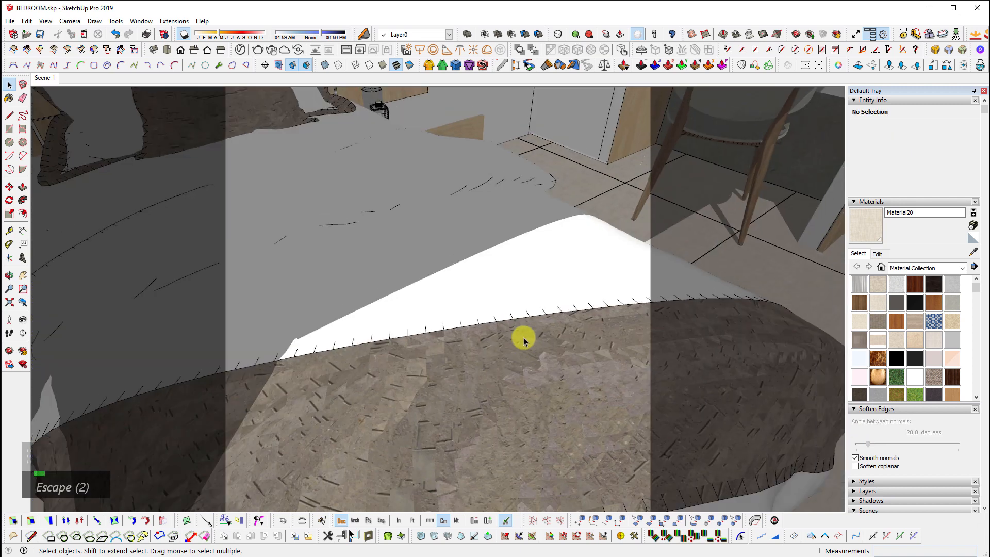
scroll(342, 389, down, 1)
shift+middle_drag(342, 388, 148, 111)
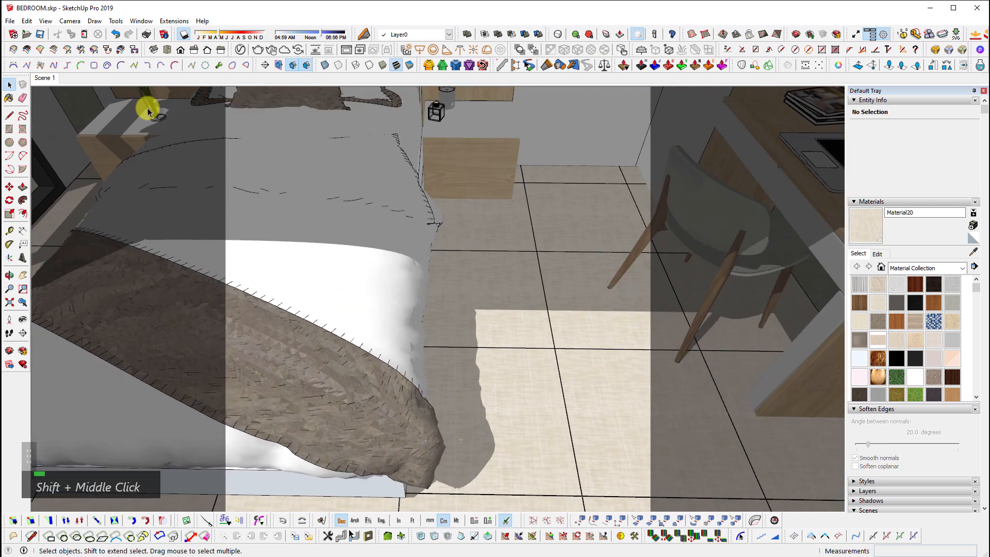
click(48, 81)
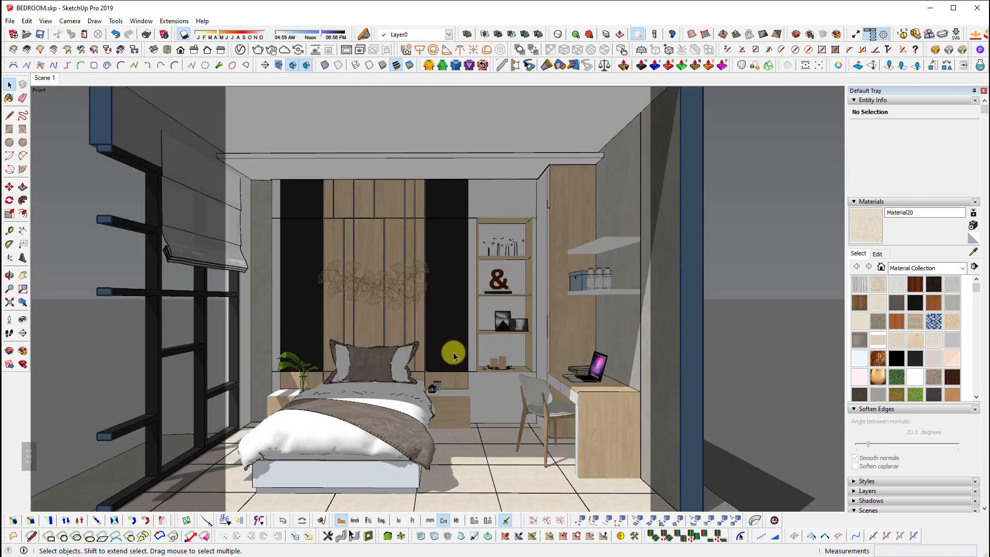
middle_drag(453, 355, 535, 363)
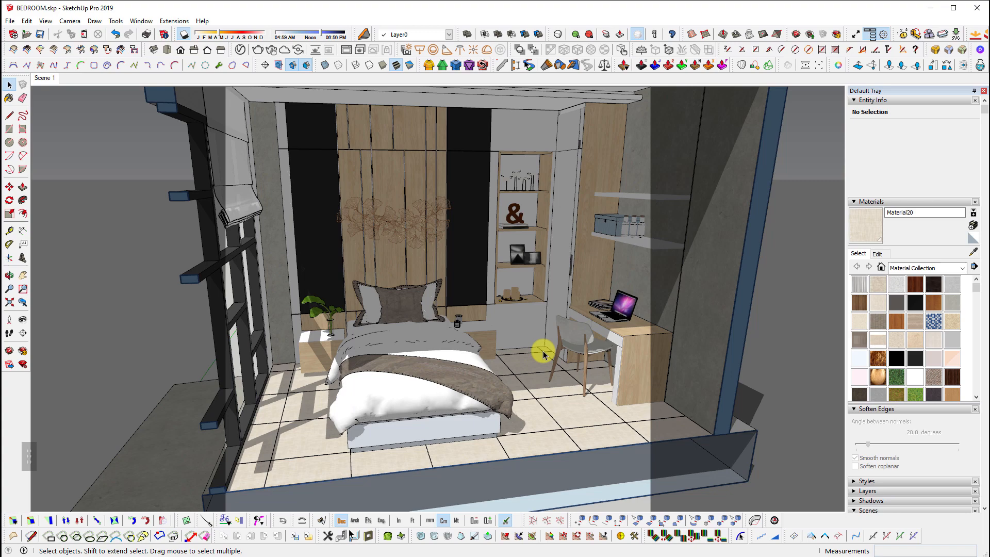
shift+middle_drag(485, 396, 520, 349)
scroll(513, 338, up, 3)
shift+middle_drag(488, 287, 570, 361)
scroll(601, 177, up, 3)
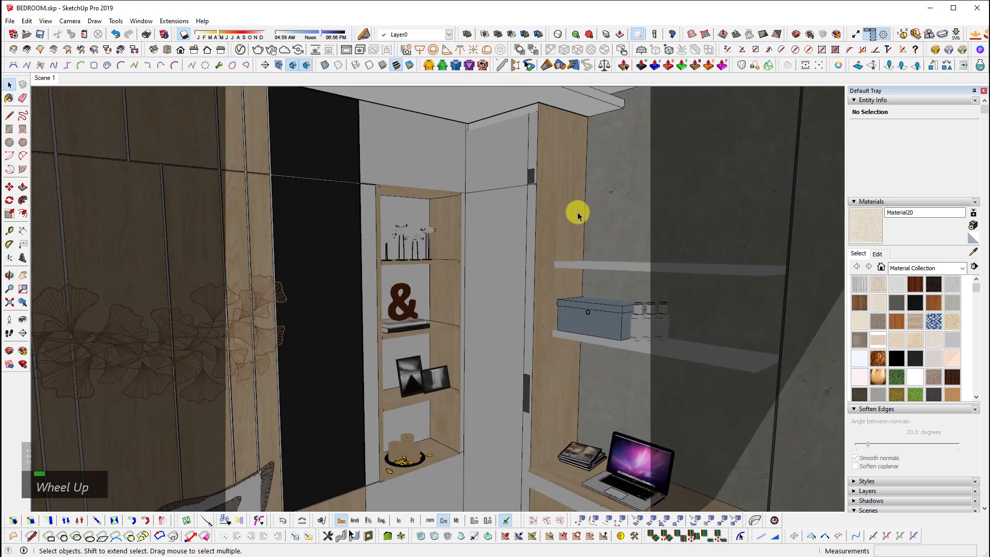
shift+middle_drag(516, 406, 570, 358)
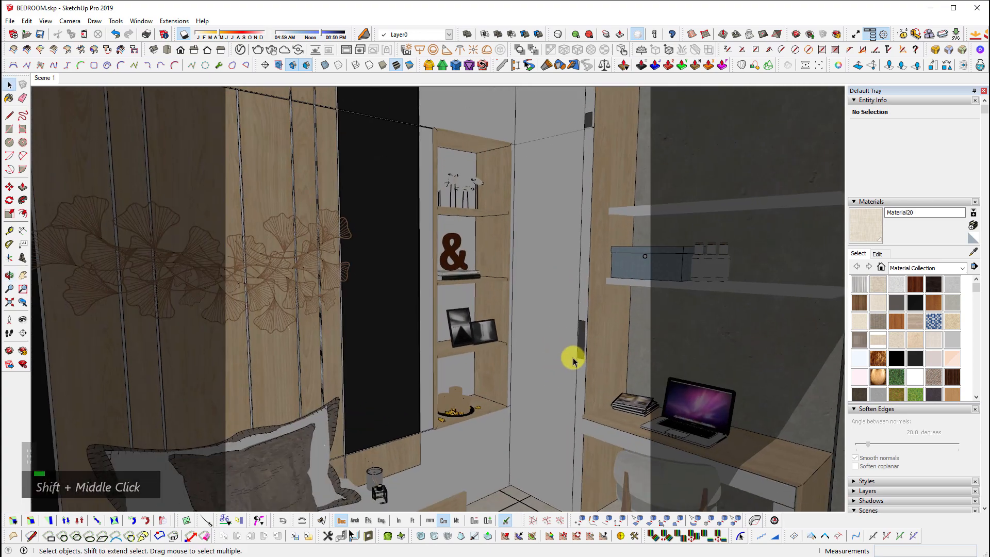
middle_drag(530, 382, 437, 369)
scroll(348, 349, down, 6)
scroll(473, 347, up, 4)
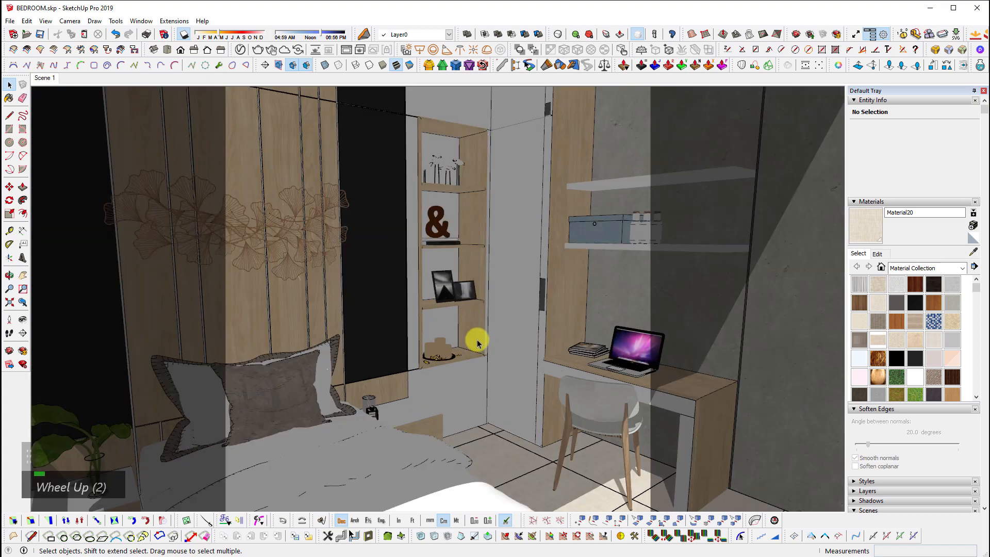
middle_drag(472, 342, 461, 306)
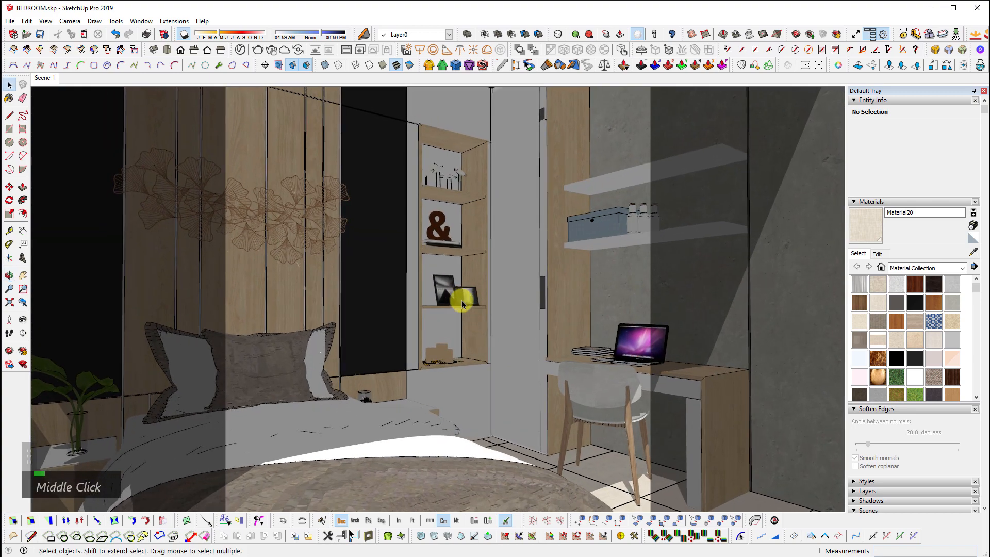
shift+middle_drag(499, 347, 482, 296)
scroll(592, 265, down, 5)
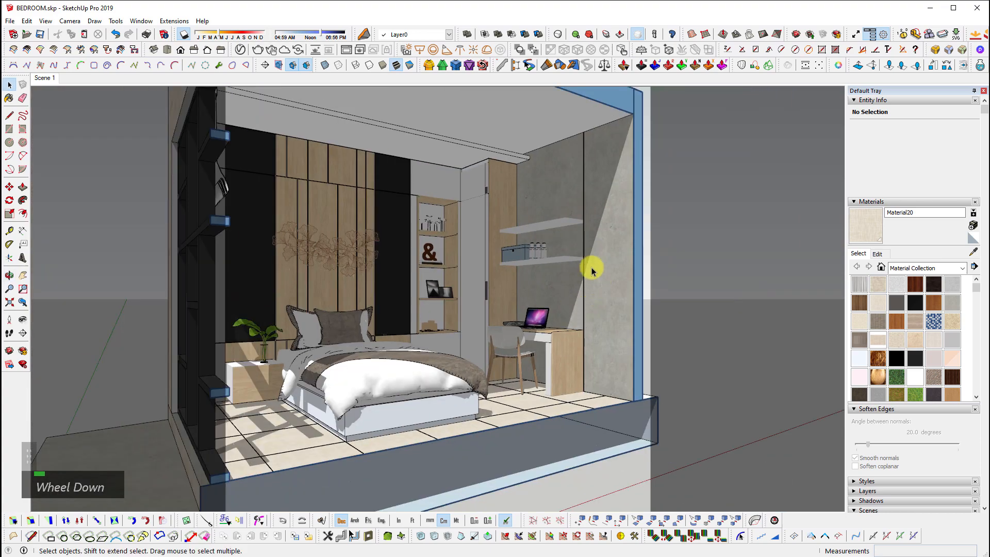
middle_click(592, 247)
key(space)
scroll(404, 283, up, 6)
middle_drag(444, 278, 506, 329)
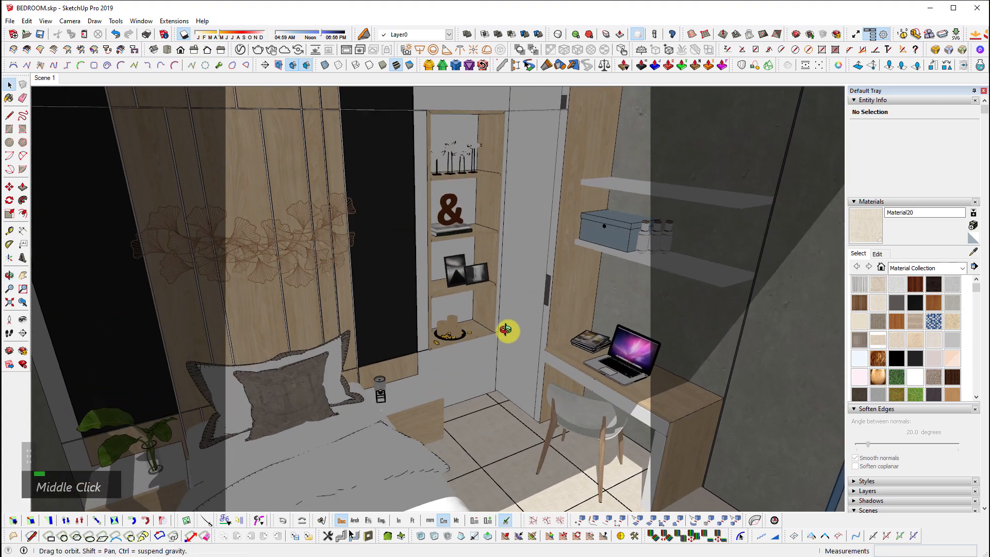
scroll(557, 367, up, 4)
shift+scroll(624, 372, up, 2)
shift+middle_drag(585, 361, 442, 313)
scroll(582, 415, up, 3)
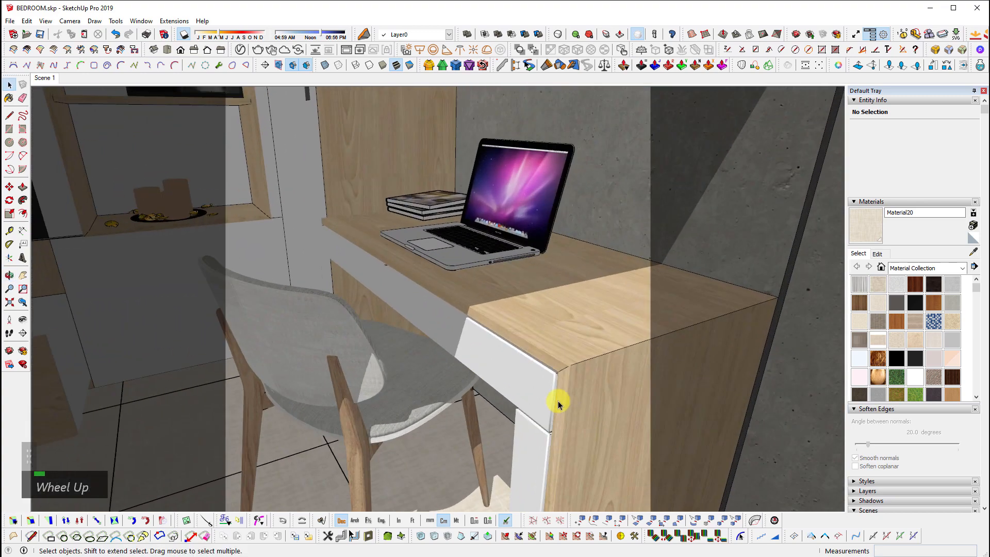
scroll(559, 401, up, 2)
middle_drag(551, 410, 563, 384)
key(space)
shift+scroll(541, 382, up, 2)
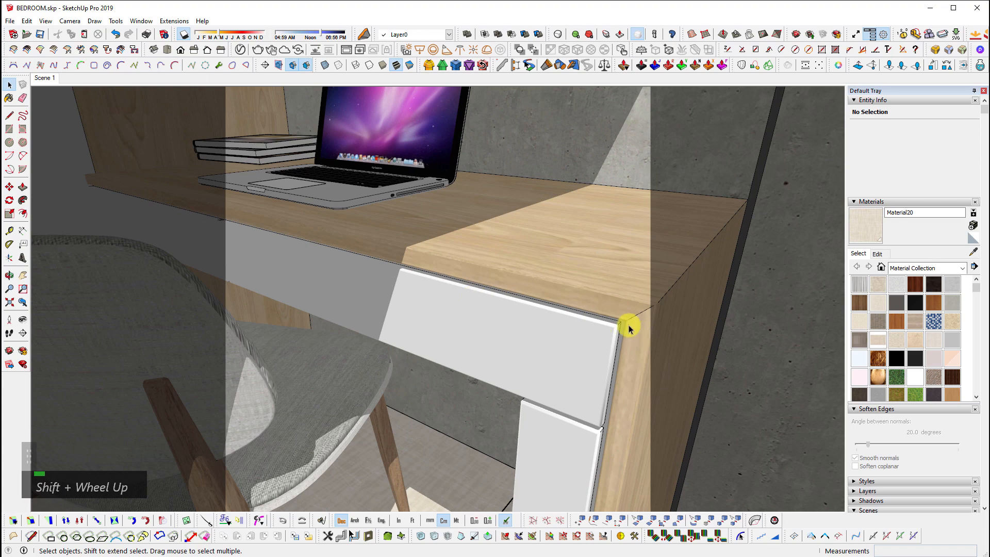
shift+middle_drag(605, 438, 490, 343)
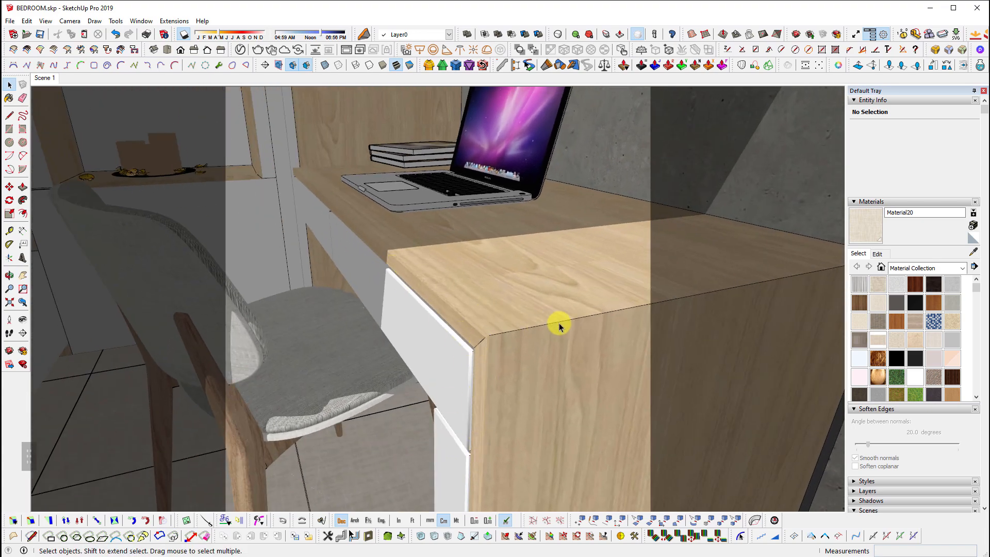
scroll(559, 326, up, 3)
scroll(557, 373, down, 10)
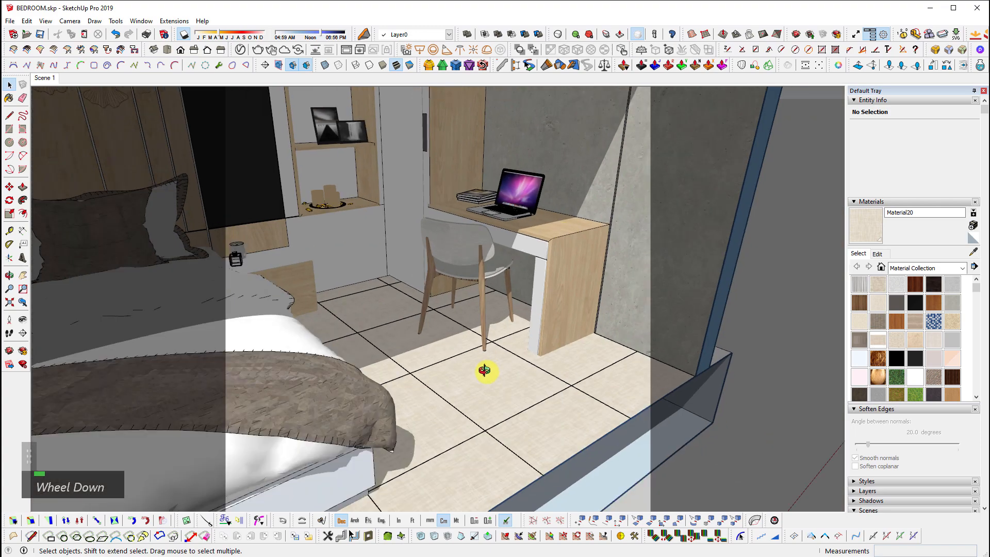
middle_drag(484, 371, 435, 382)
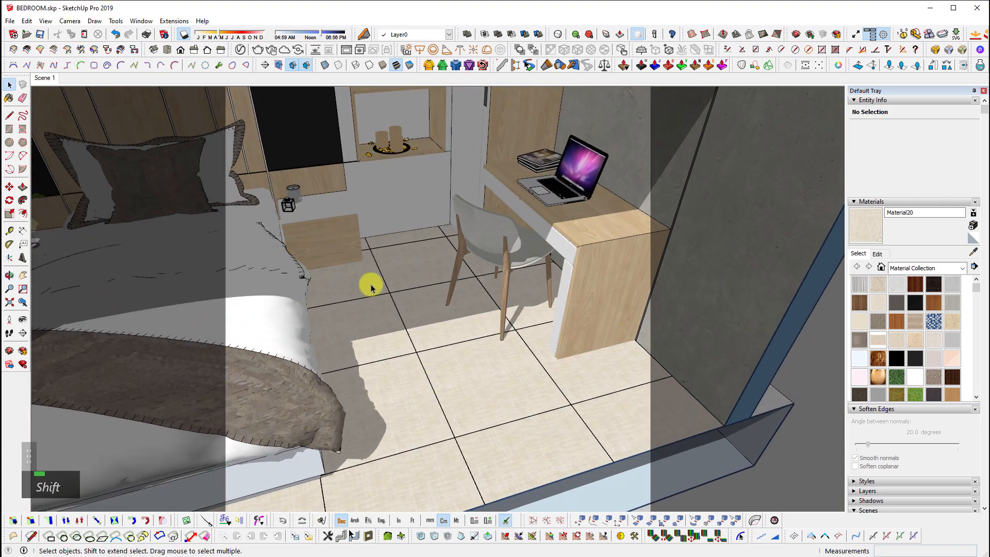
shift+middle_drag(322, 249, 366, 304)
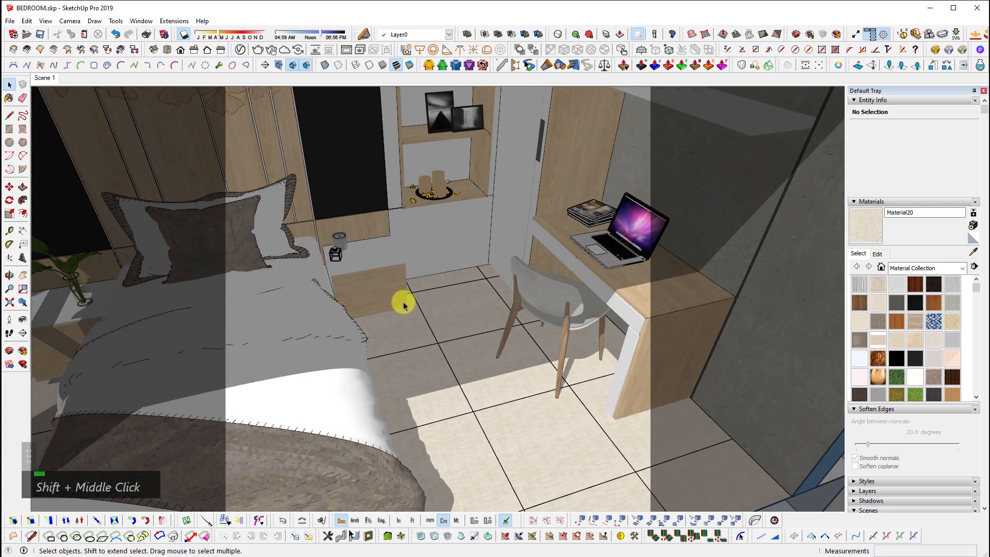
click(468, 434)
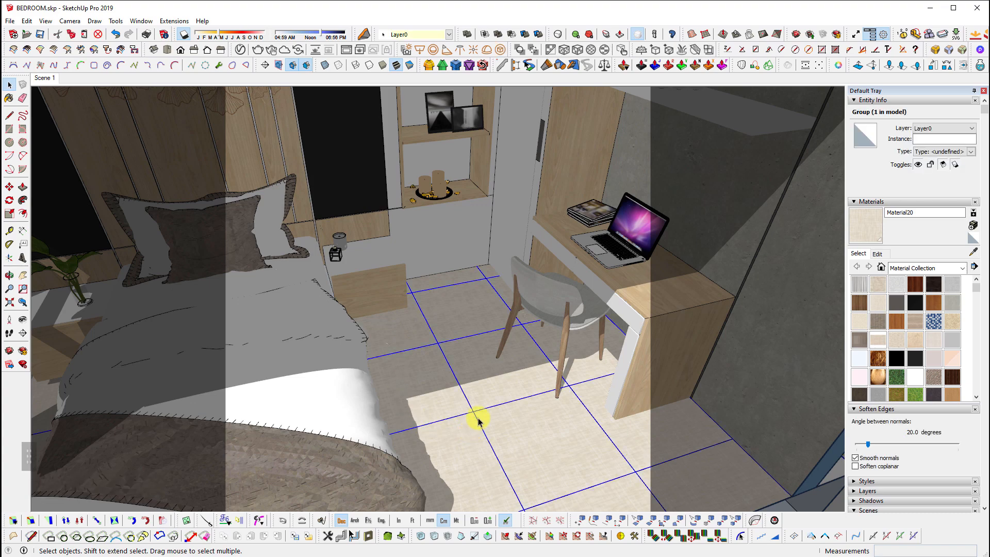
double_click(518, 421)
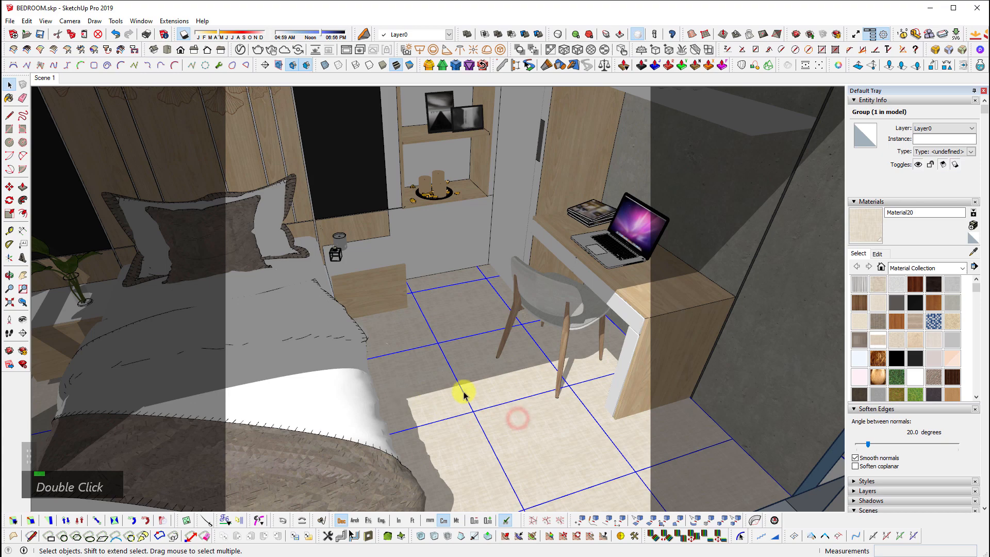
key(shift+h)
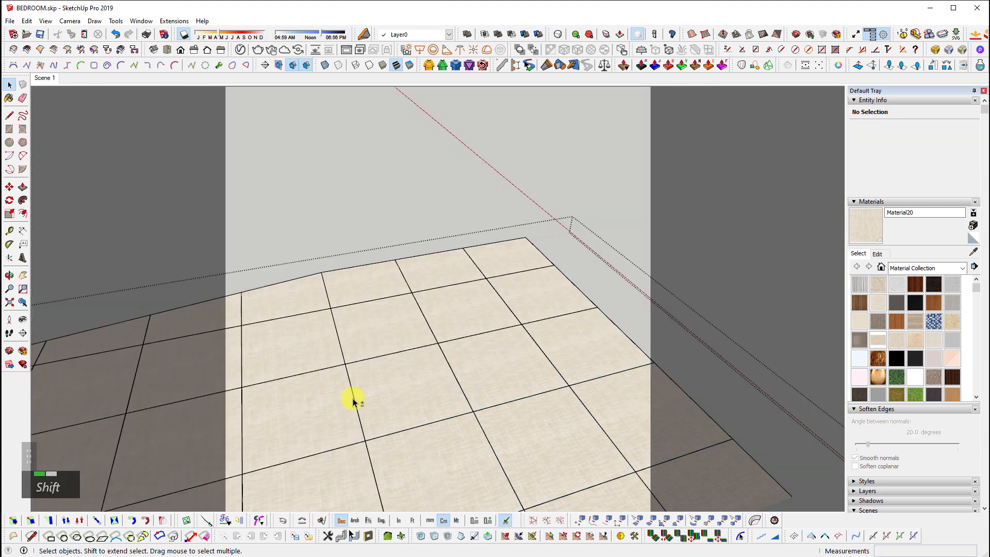
scroll(541, 309, down, 4)
scroll(453, 365, up, 5)
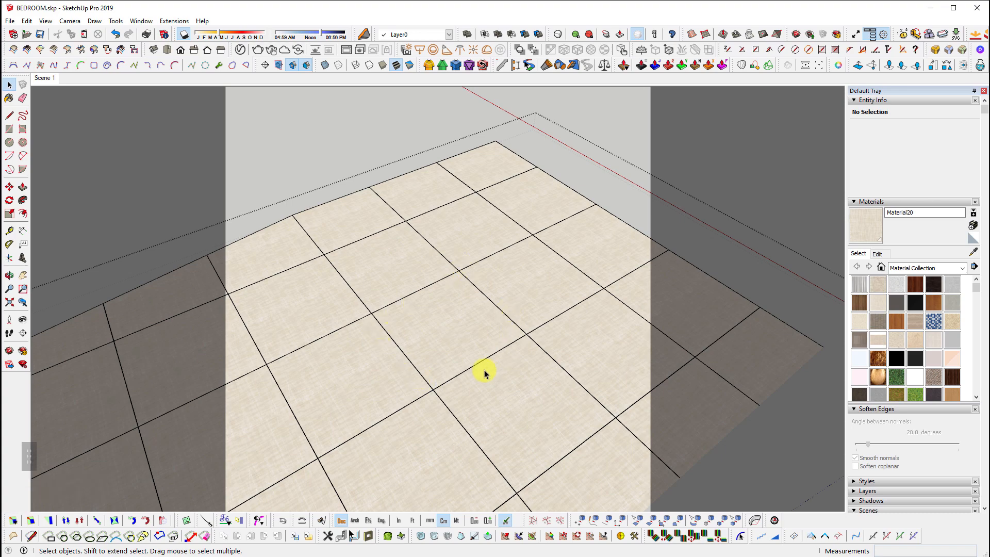
middle_drag(481, 371, 522, 420)
key(Escape)
key(space)
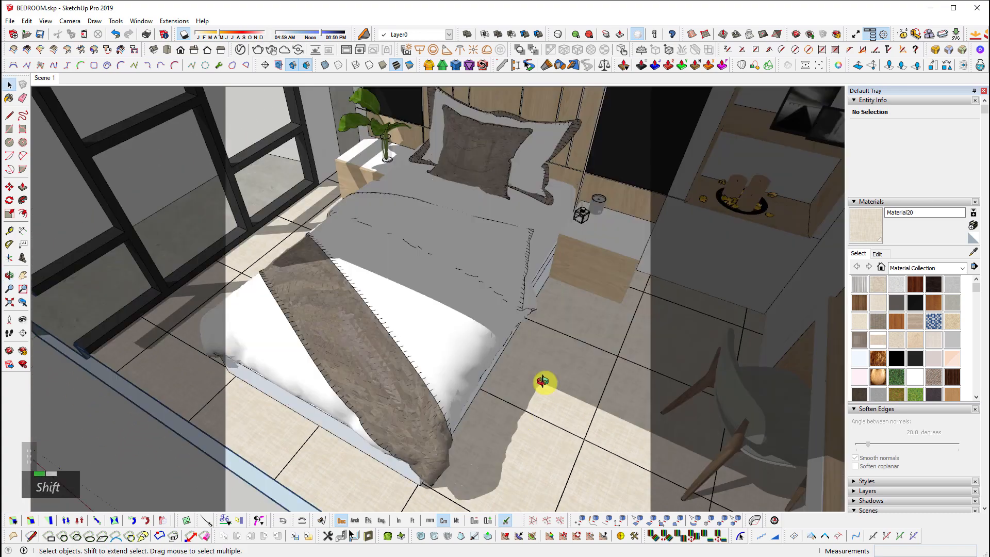
middle_drag(544, 382, 793, 208)
shift+middle_drag(391, 335, 636, 327)
scroll(465, 313, up, 4)
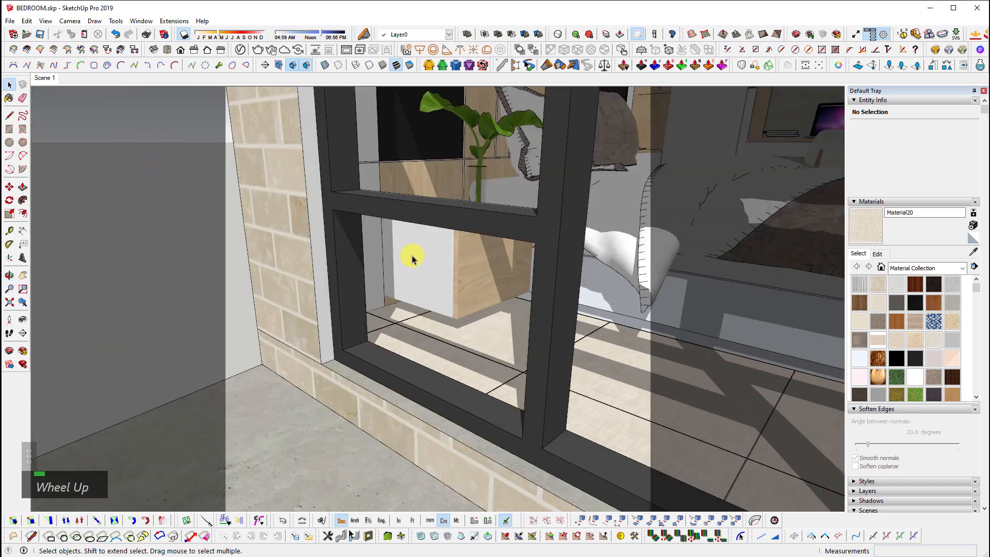
click(822, 68)
shift+middle_drag(460, 268, 282, 379)
shift+scroll(305, 338, up, 1)
shift+middle_drag(491, 350, 446, 422)
scroll(446, 422, up, 2)
click(606, 245)
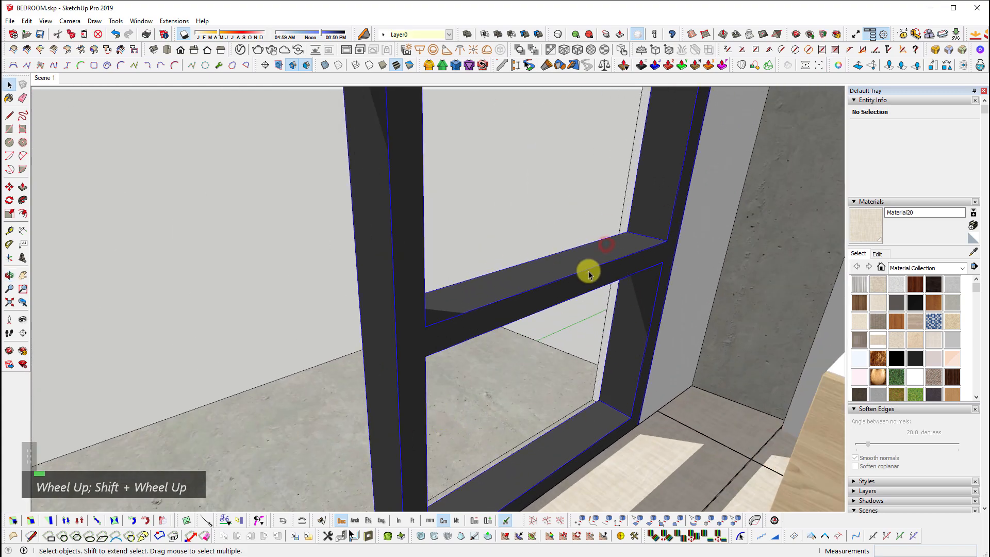
shift+middle_click(572, 283)
scroll(555, 278, up, 2)
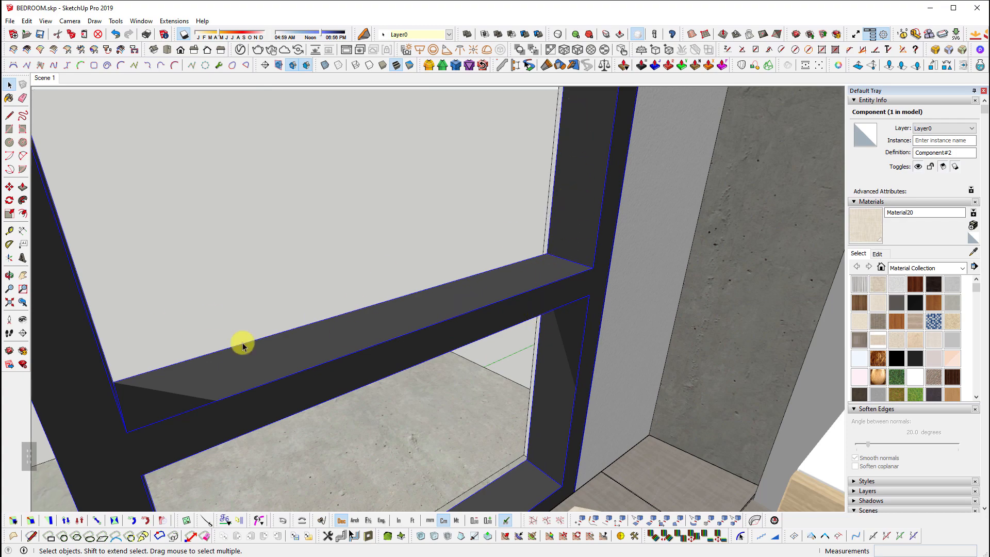
middle_drag(545, 349, 429, 330)
scroll(382, 305, down, 2)
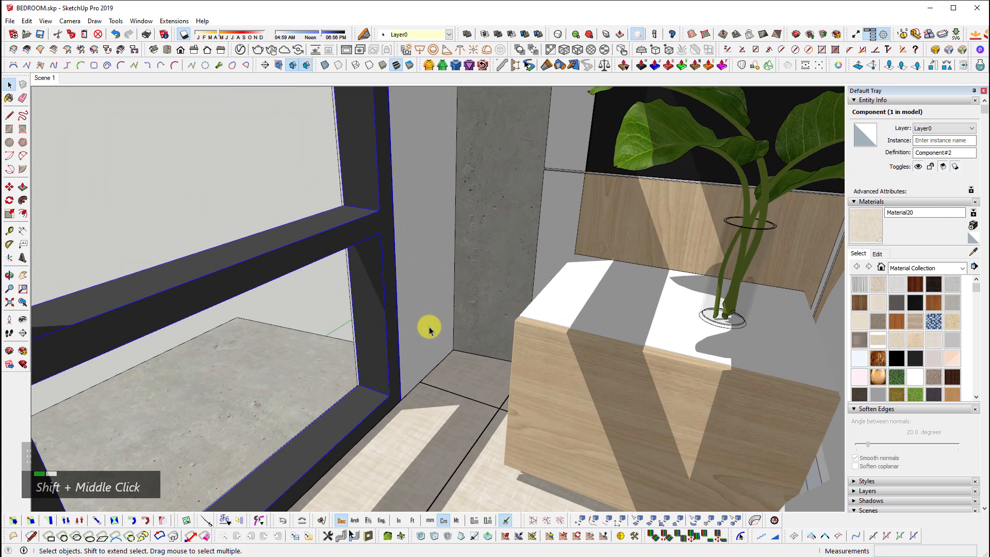
scroll(331, 320, down, 6)
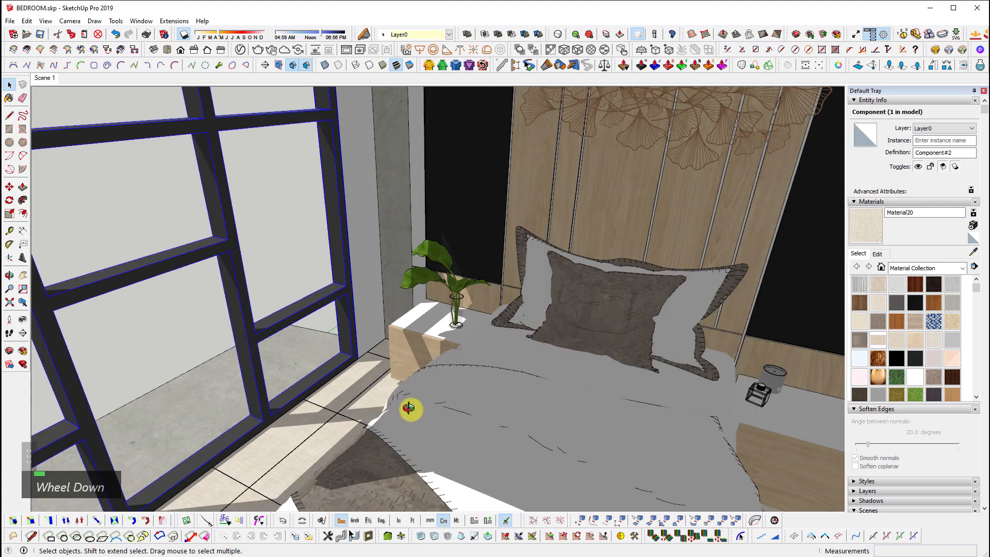
shift+middle_drag(409, 407, 215, 414)
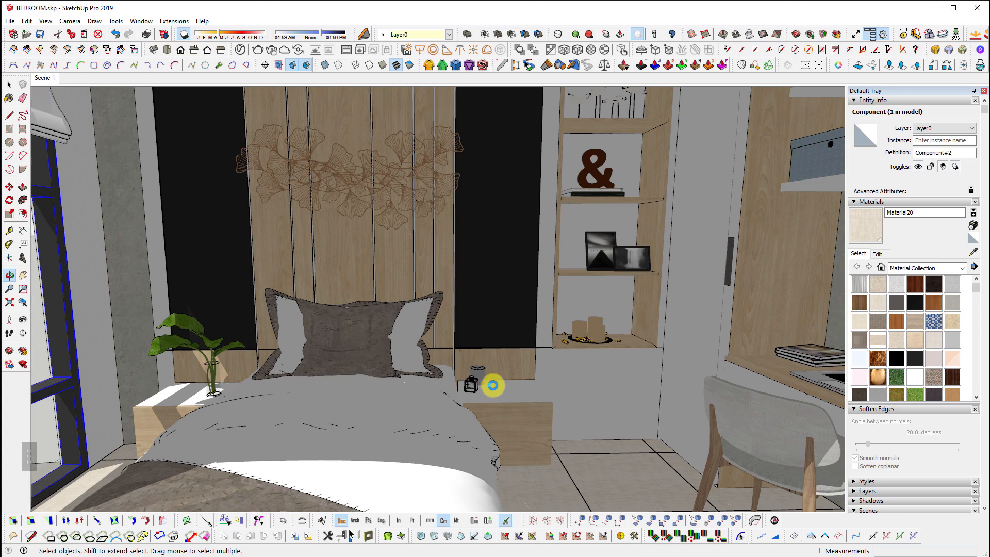
key(shift)
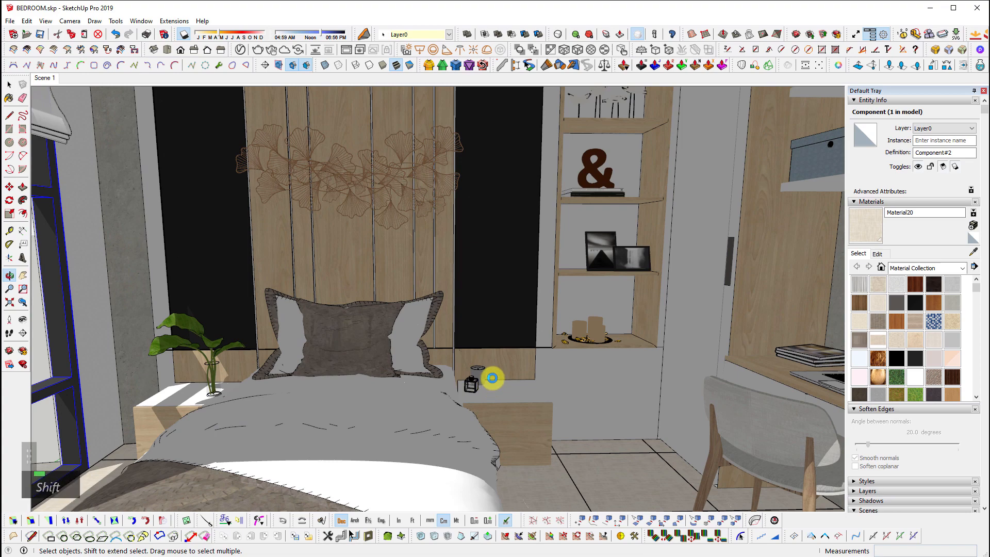
scroll(492, 378, up, 2)
middle_drag(492, 378, 553, 333)
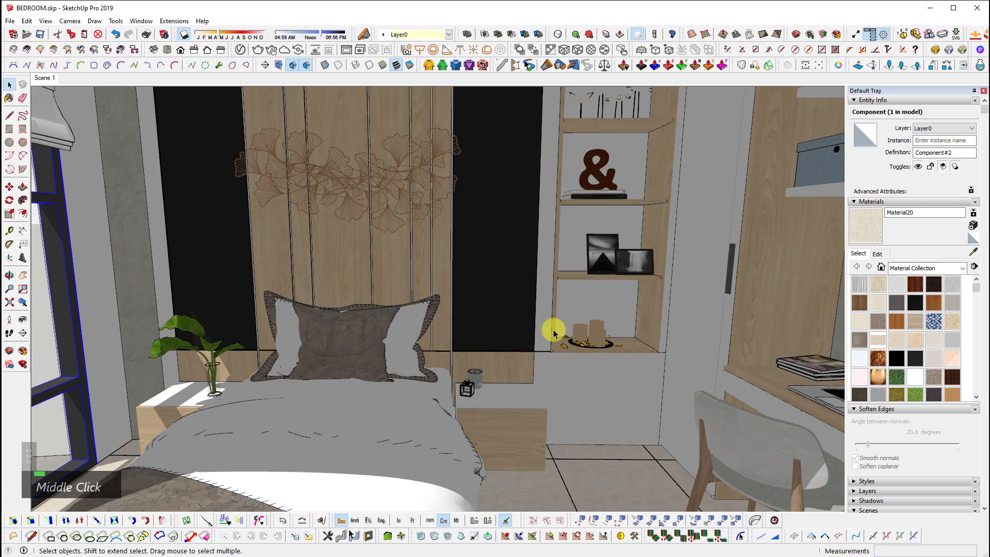
key(shift+z)
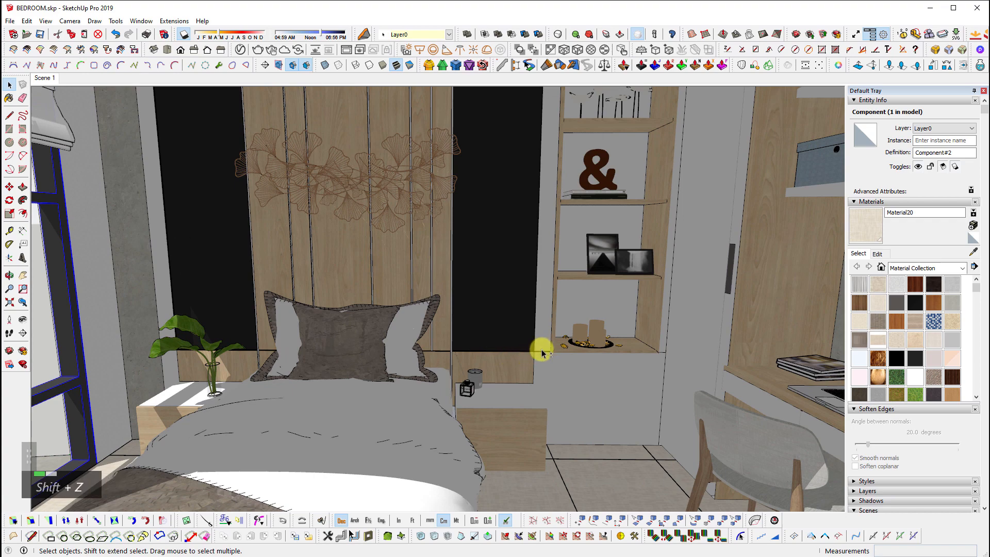
scroll(546, 335, up, 5)
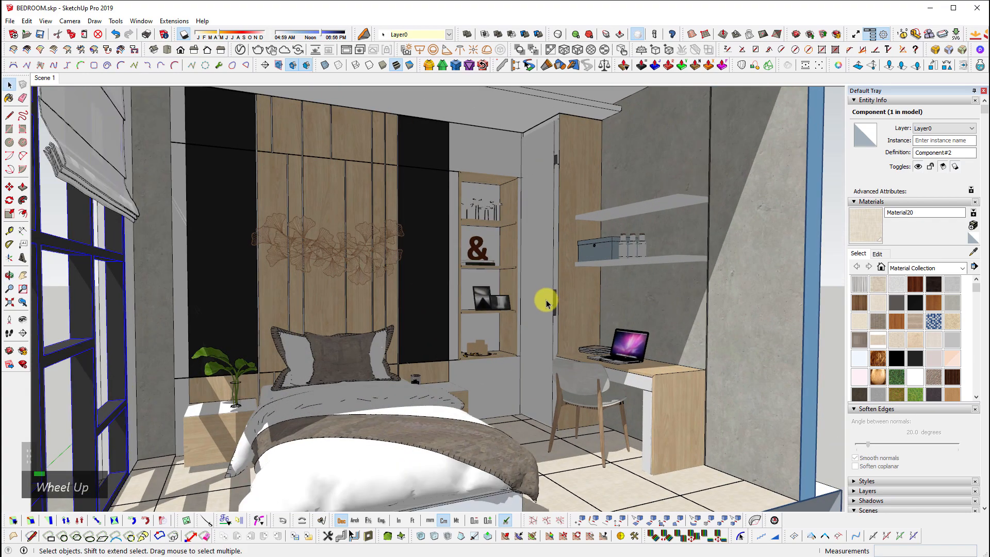